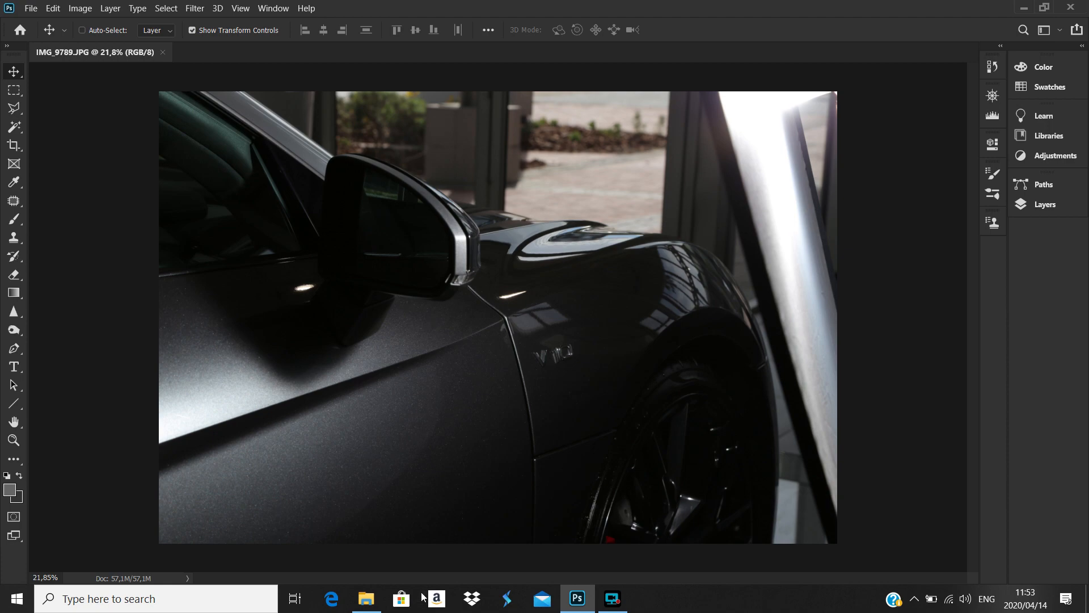
Switch to the R8 Spyder Daytona folder in File Explorer and open IMG_9790 with Adobe Photoshop 2020.
click(366, 598)
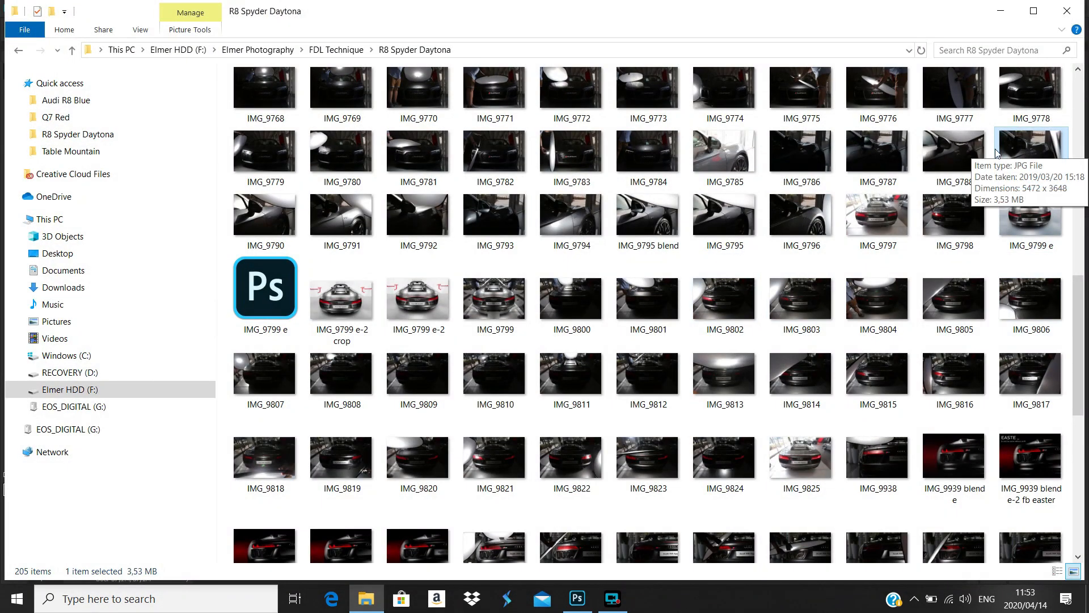
right_click(266, 208)
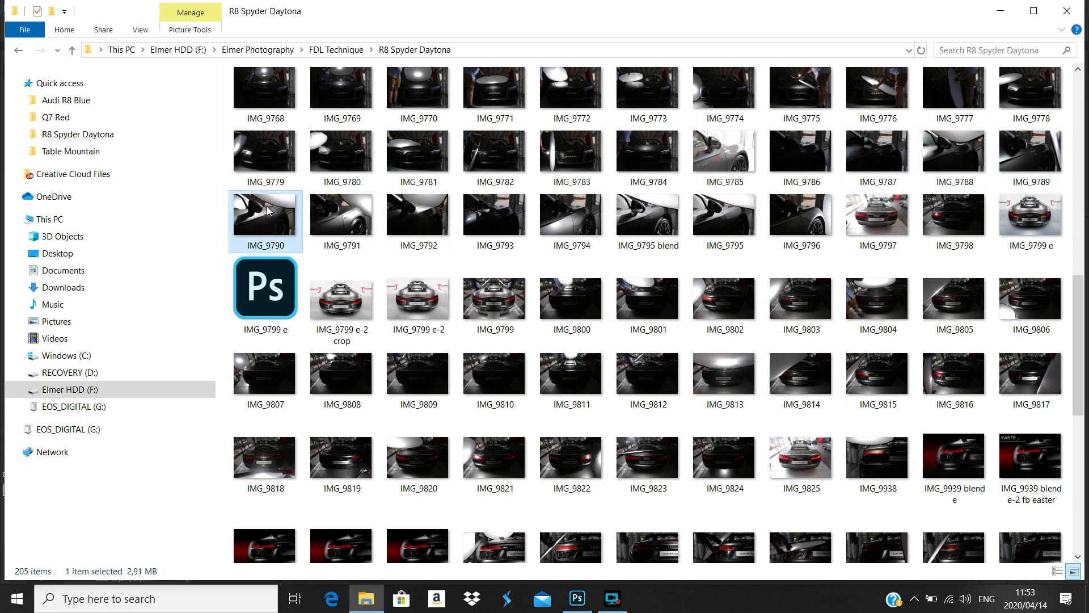
mouse_move(340, 418)
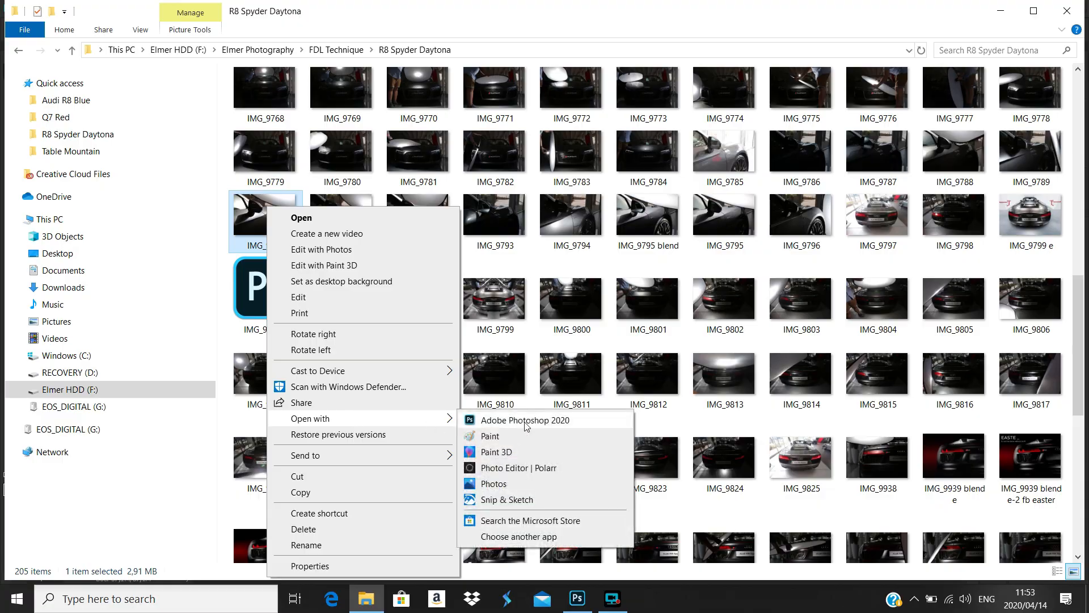
click(498, 423)
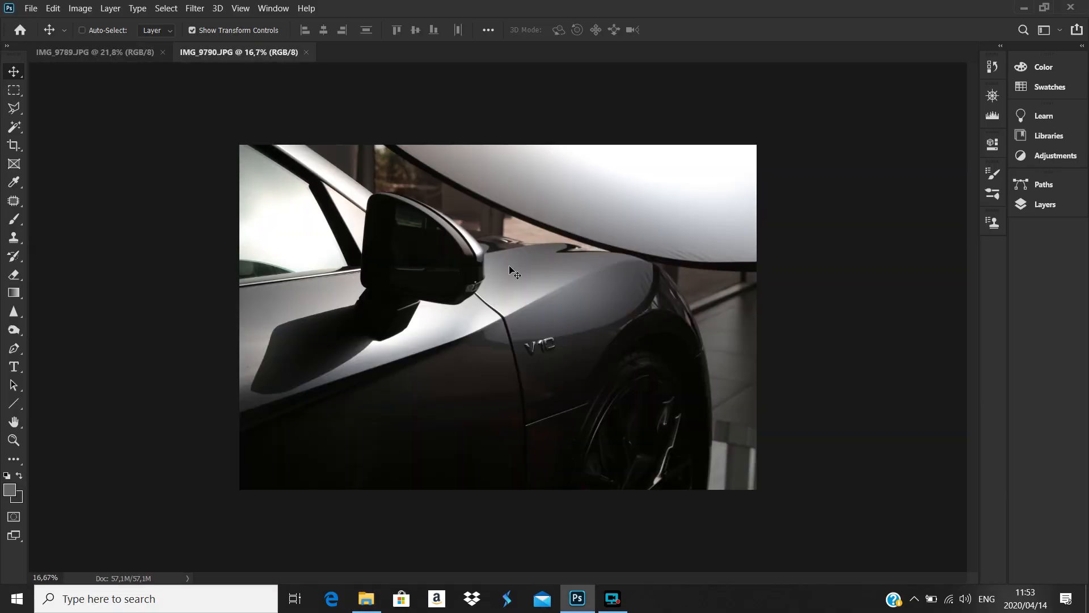
Copy a rectangular area covering the mirror, window and fender of IMG_9790 to a new layer and move it into IMG_9789, aligned with the car.
click(14, 90)
drag(207, 111, 685, 432)
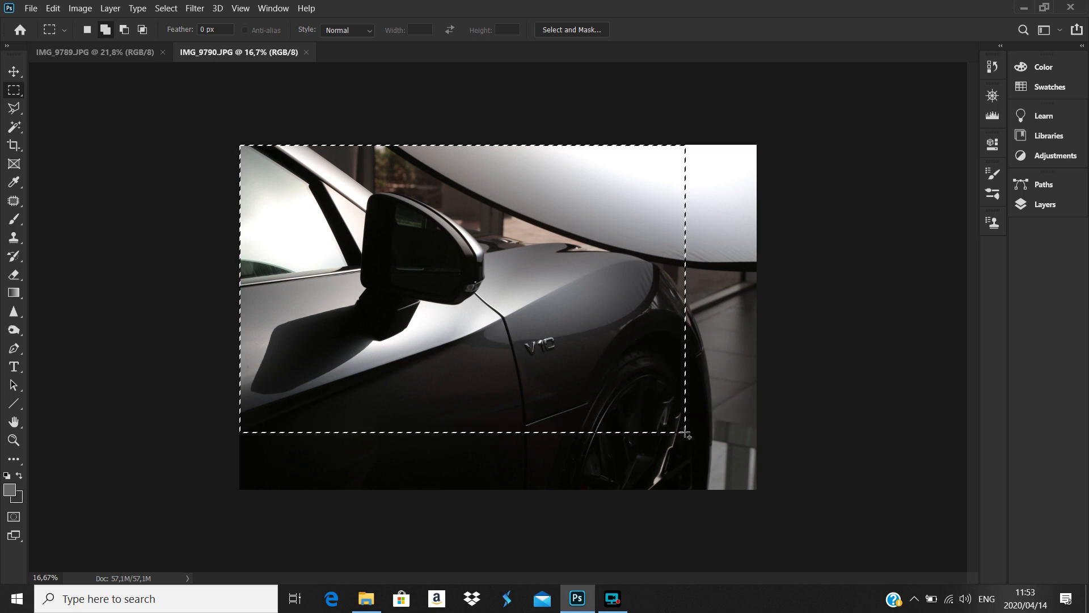
key(ctrl+j)
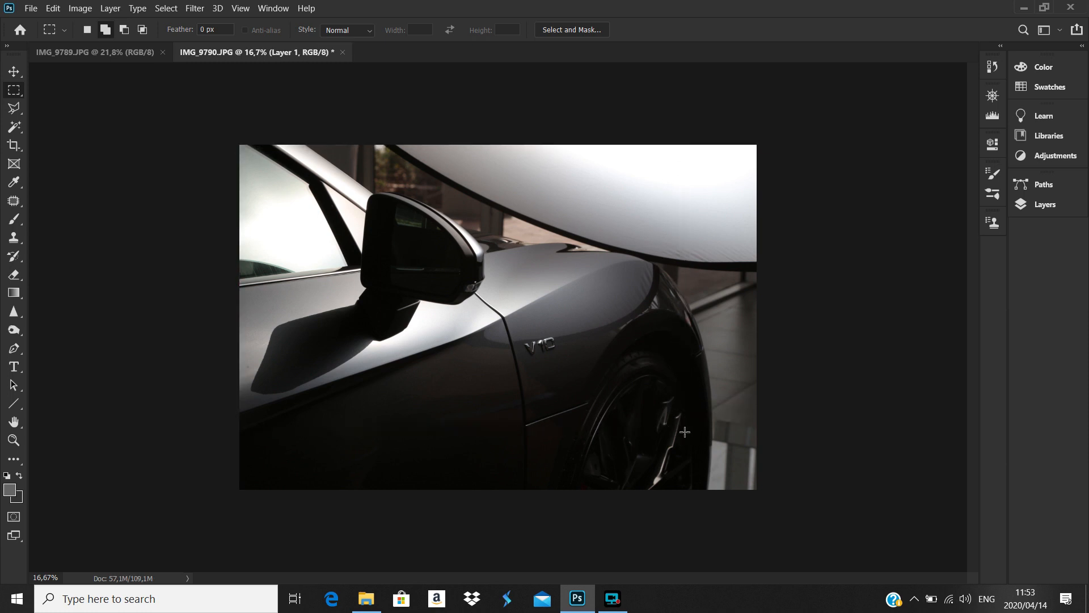
click(13, 71)
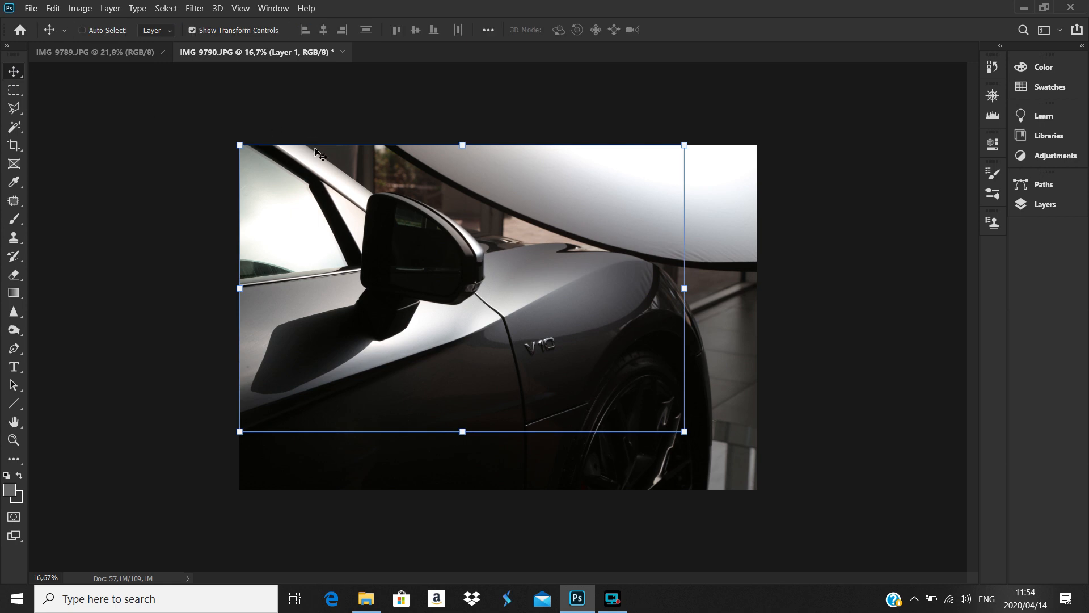
drag(294, 160, 464, 284)
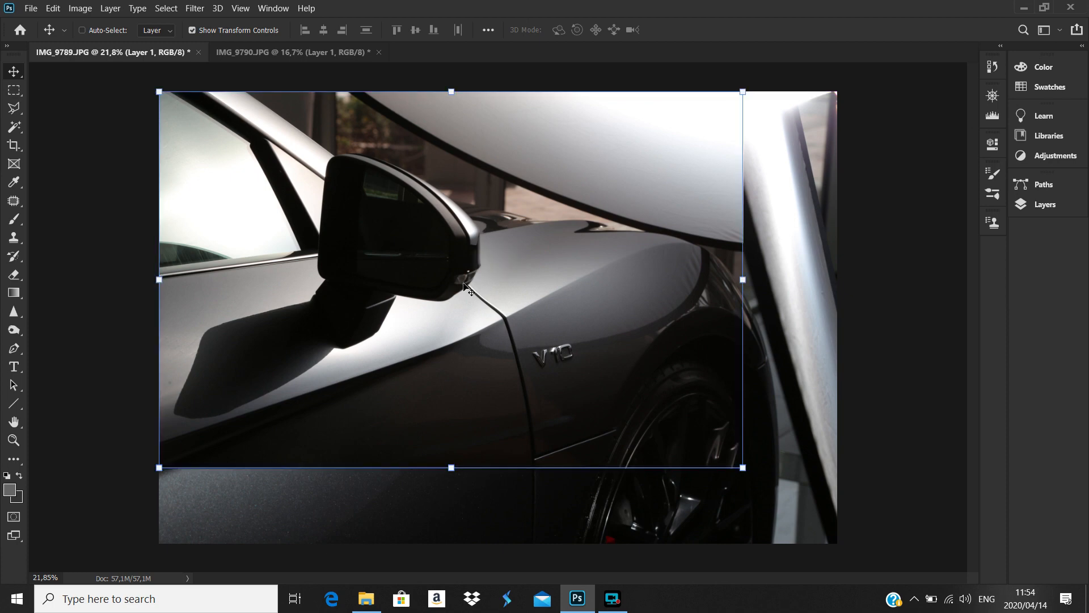
Show the layer list, compare Layer 1's alignment with the Background by toggling its visibility, and keep its blend mode at Normal.
scroll(477, 301, up, 3)
scroll(477, 301, down, 4)
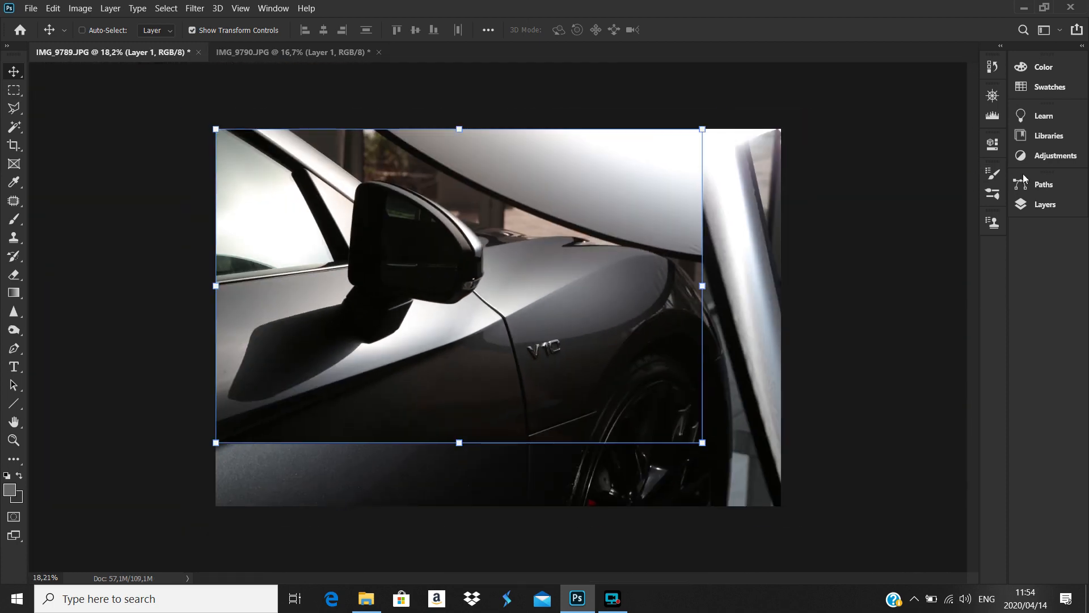
click(1051, 205)
key(ctrl+0)
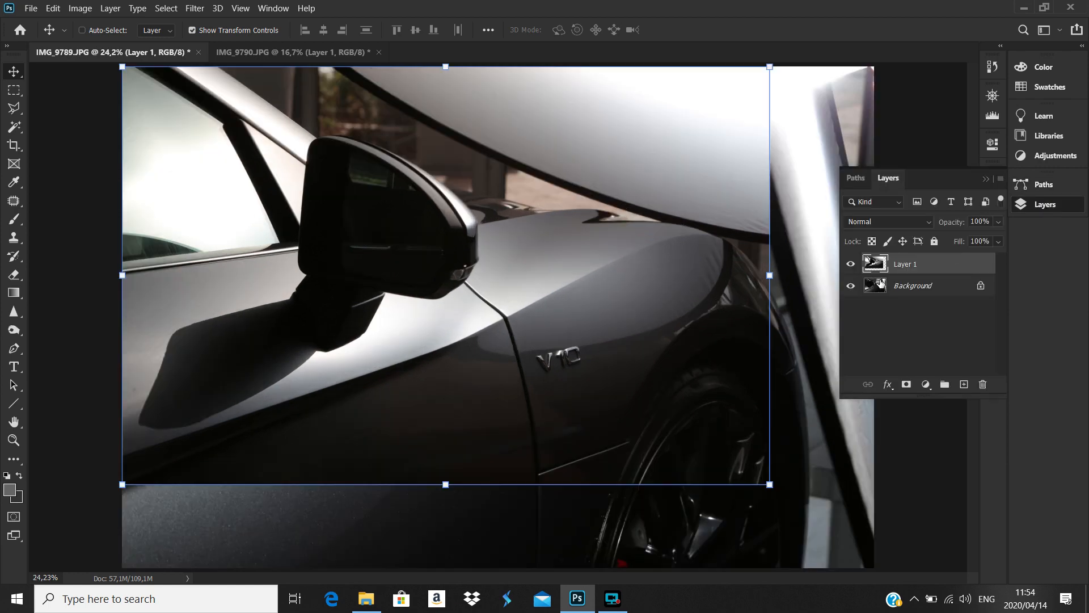
click(850, 265)
click(851, 265)
click(851, 265)
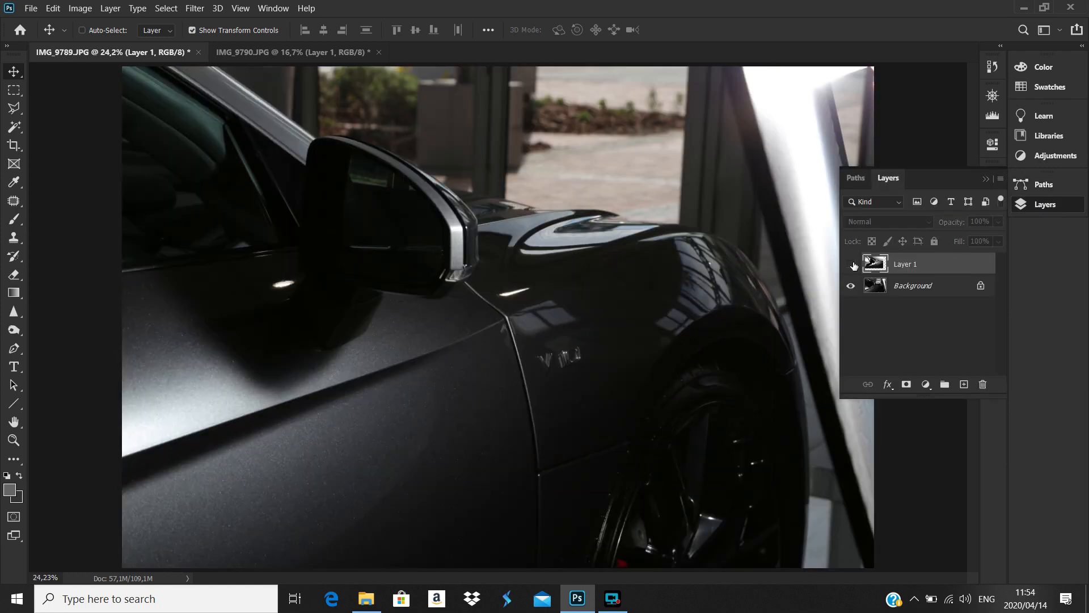
click(851, 265)
scroll(513, 321, up, 5)
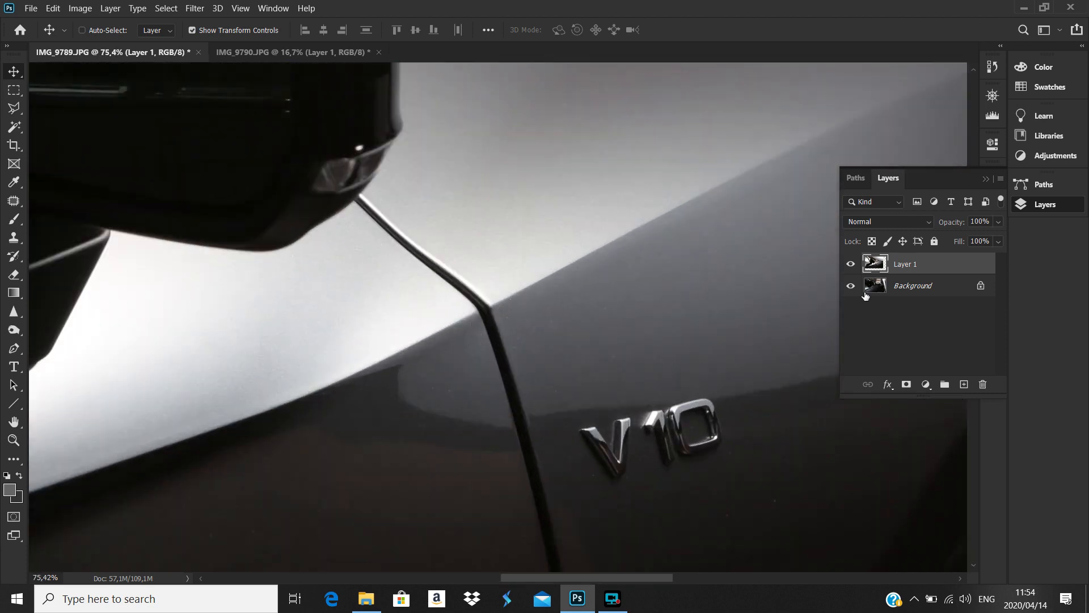
click(851, 265)
click(851, 265)
scroll(541, 241, down, 5)
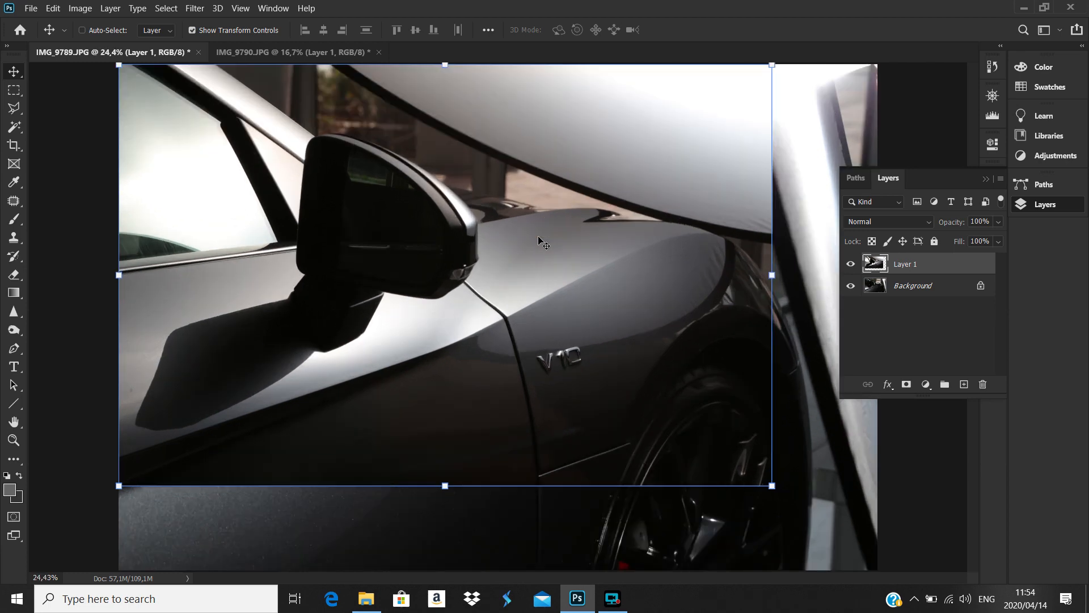
scroll(540, 240, down, 1)
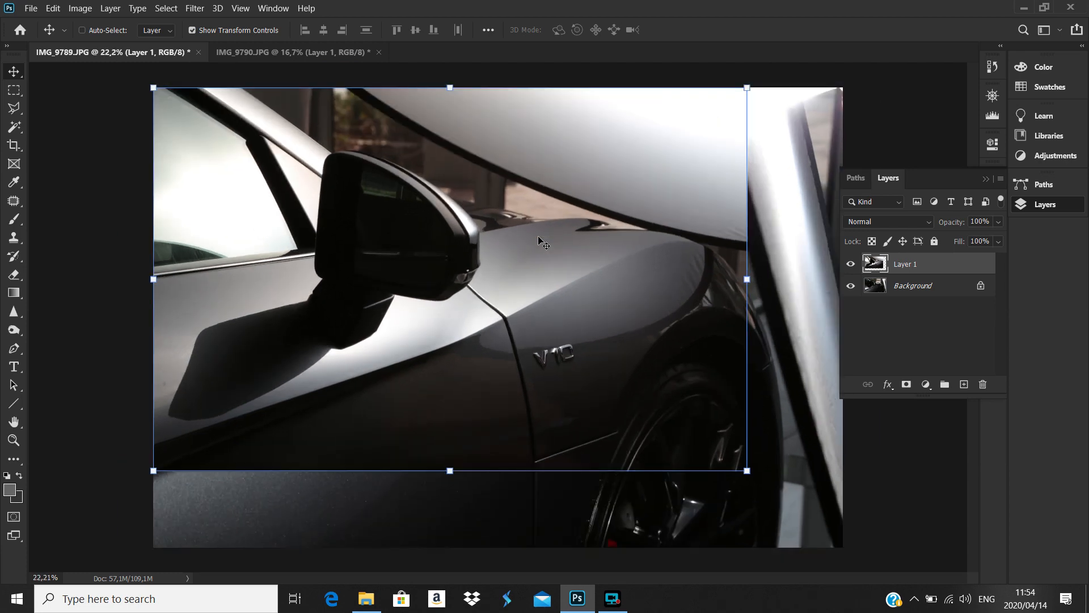
click(930, 225)
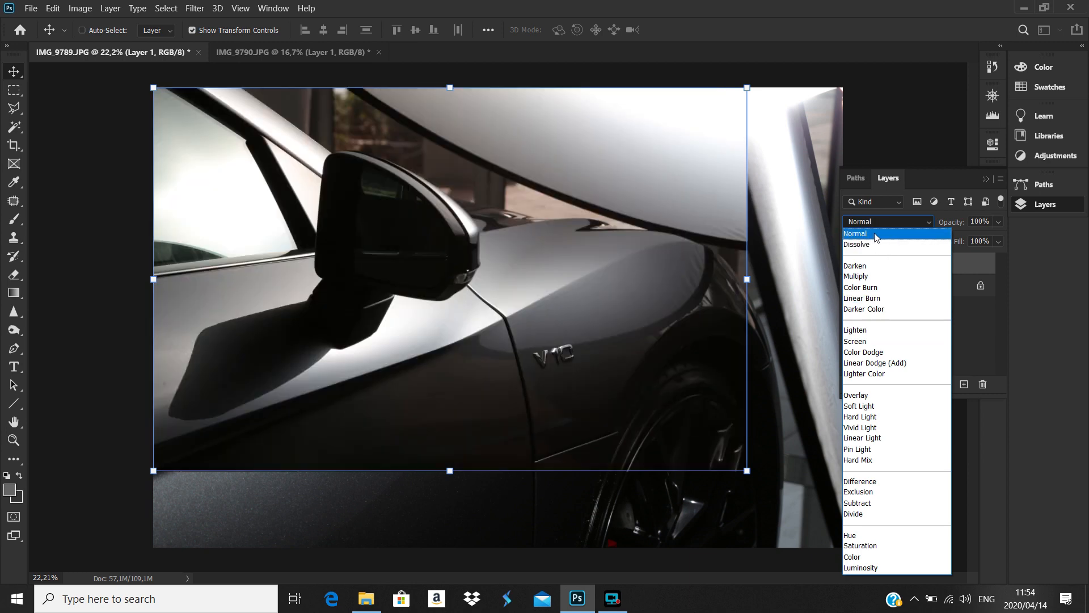
click(877, 237)
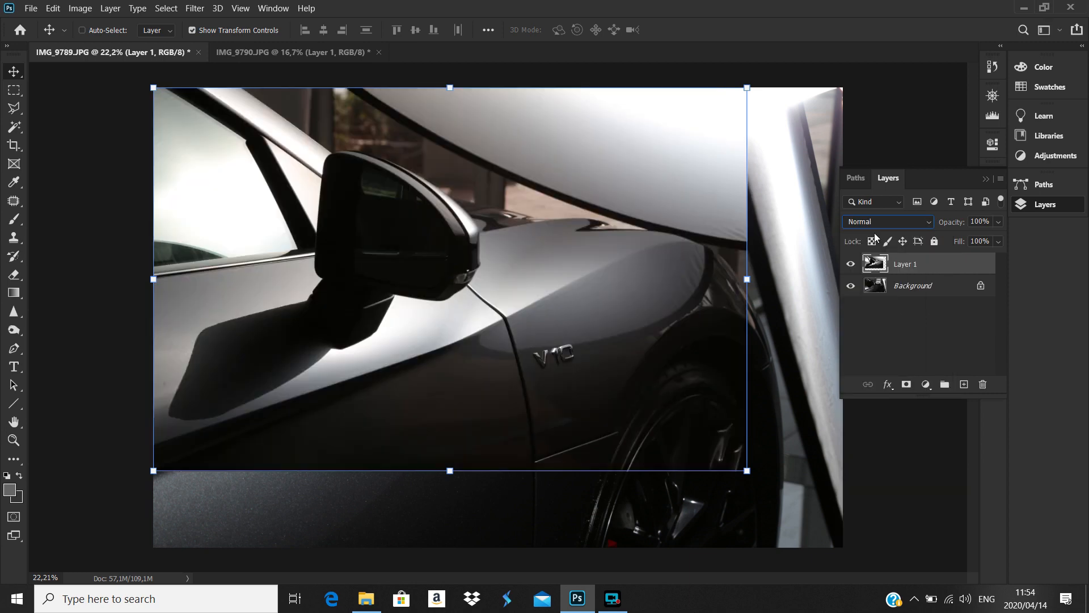
Set up the Eraser with a 243 px soft round brush at 100% opacity, comparing Layer 1 with the Background.
click(16, 275)
click(852, 262)
click(852, 263)
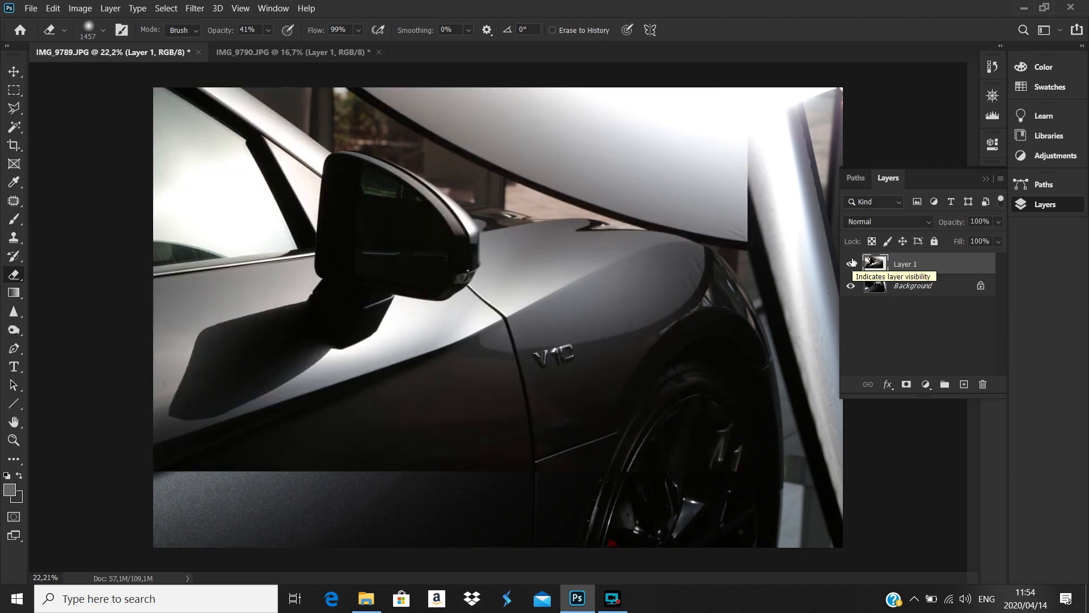
click(851, 264)
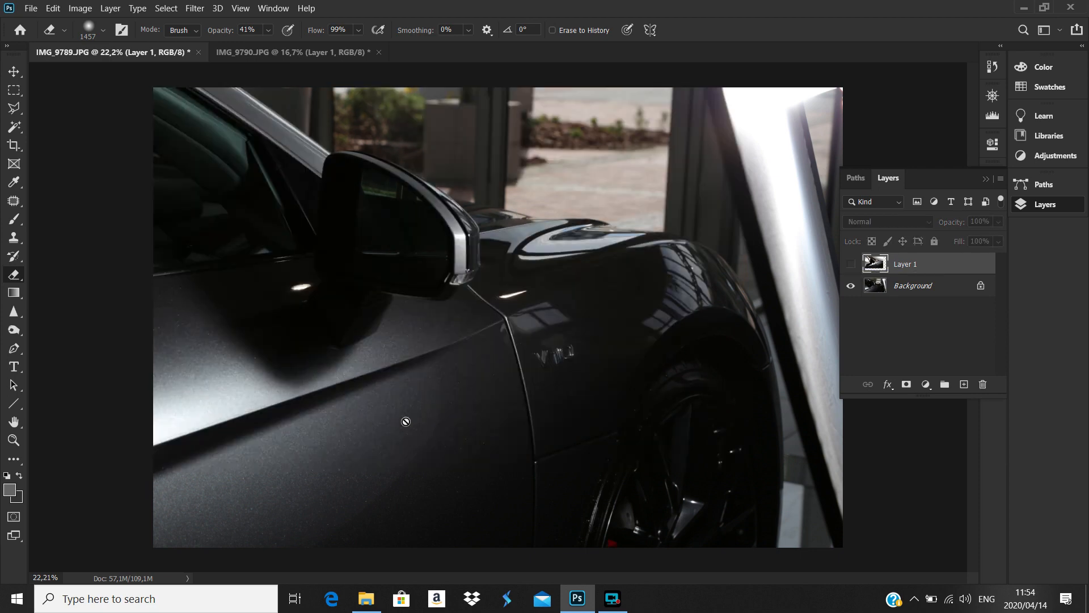
right_click(411, 405)
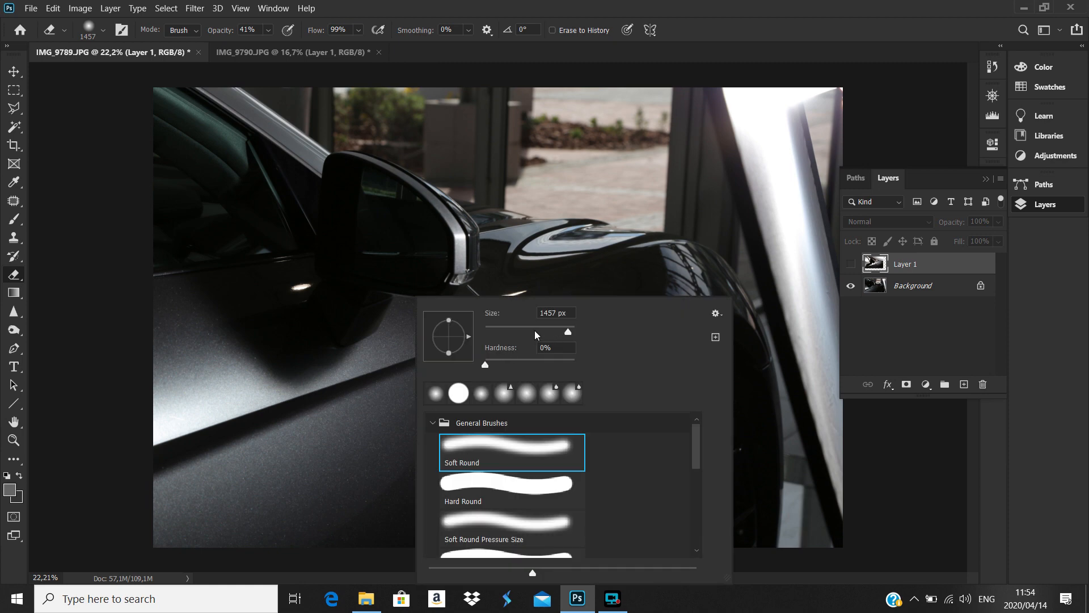
click(851, 264)
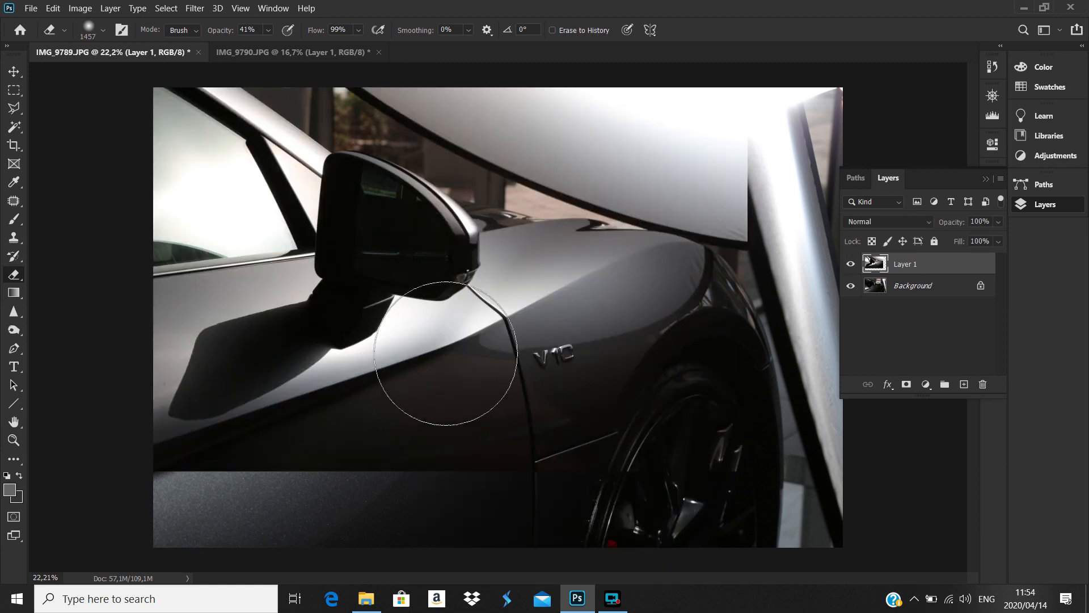
right_click(483, 405)
drag(606, 329, 595, 330)
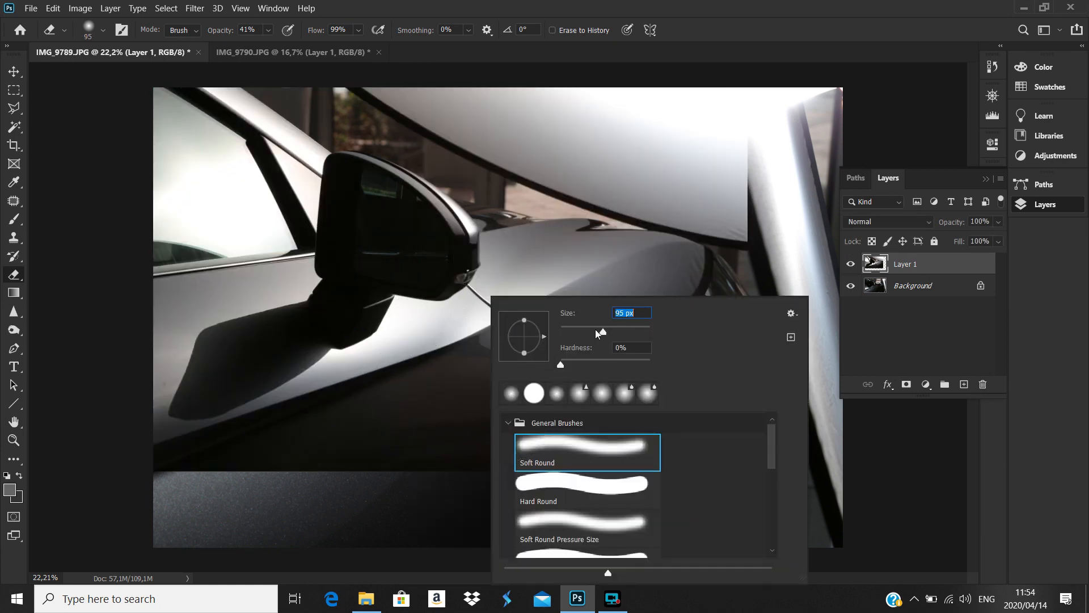
text(243)
click(267, 31)
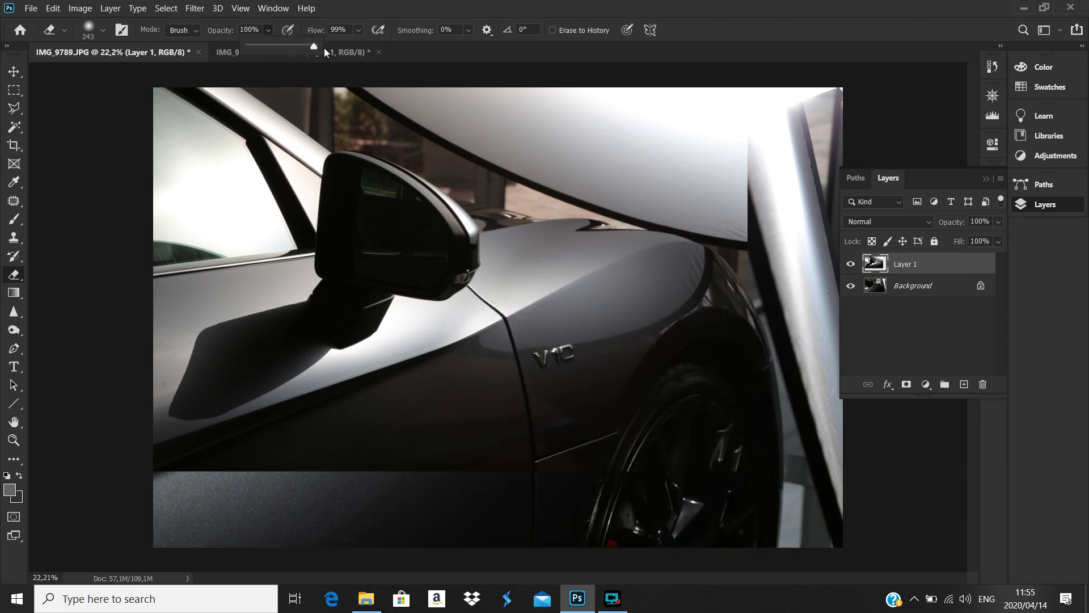
Erase Layer 1 over the lower door panel below the body crease and along its bottom edge toward the wheel.
mouse_move(528, 338)
mouse_down()
mouse_move(389, 393)
mouse_move(106, 476)
mouse_move(546, 457)
mouse_up()
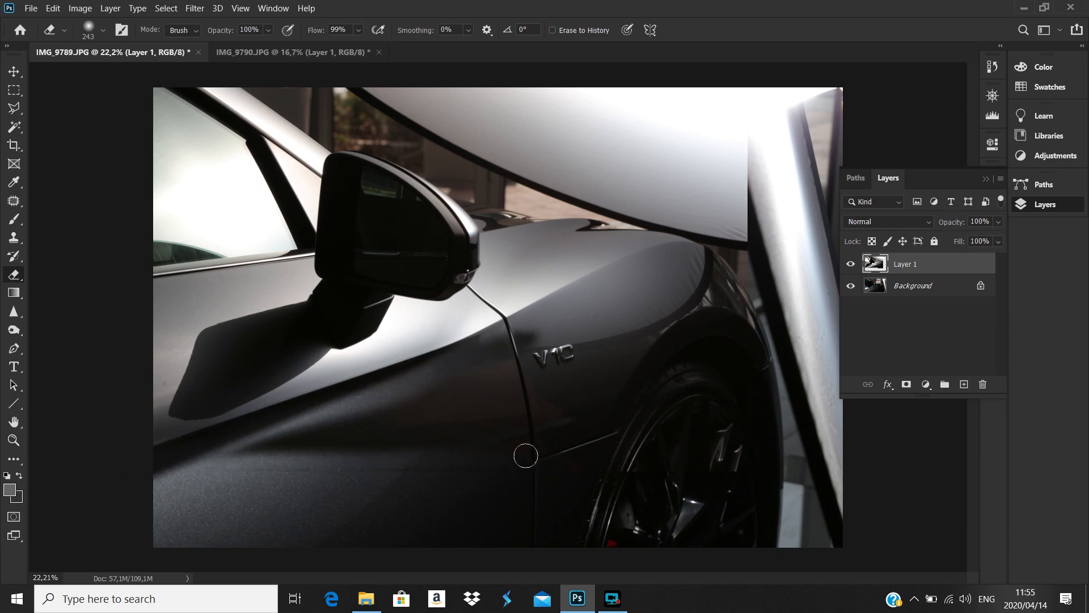
scroll(384, 459, up, 1)
drag(205, 491, 699, 486)
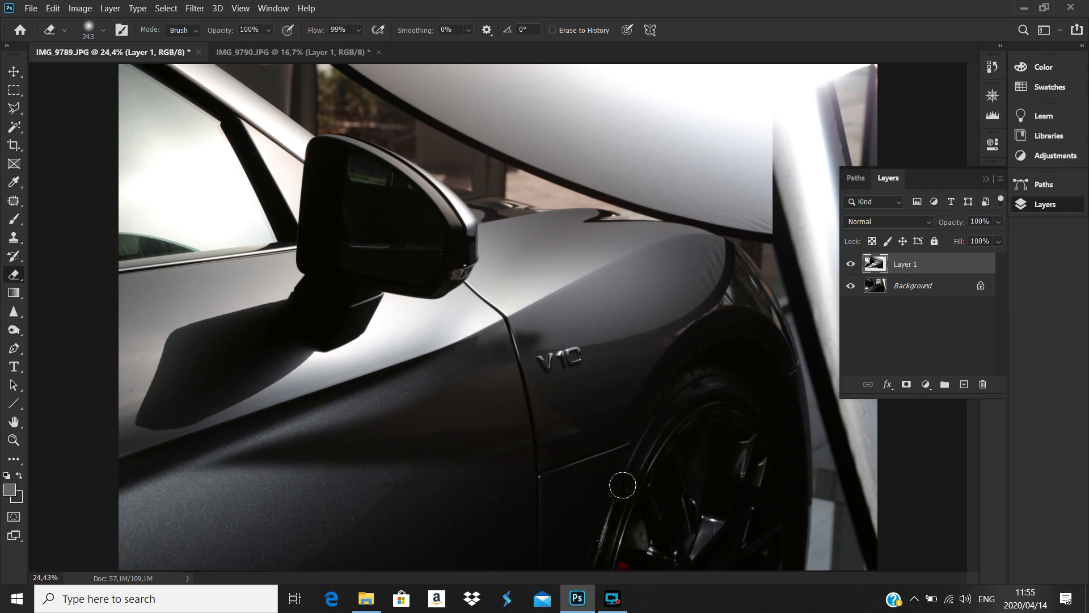
Enlarge the Eraser to 480 px and erase the remaining dark patches of Layer 1 on the door below the body crease.
right_click(455, 435)
click(613, 328)
drag(177, 489, 461, 391)
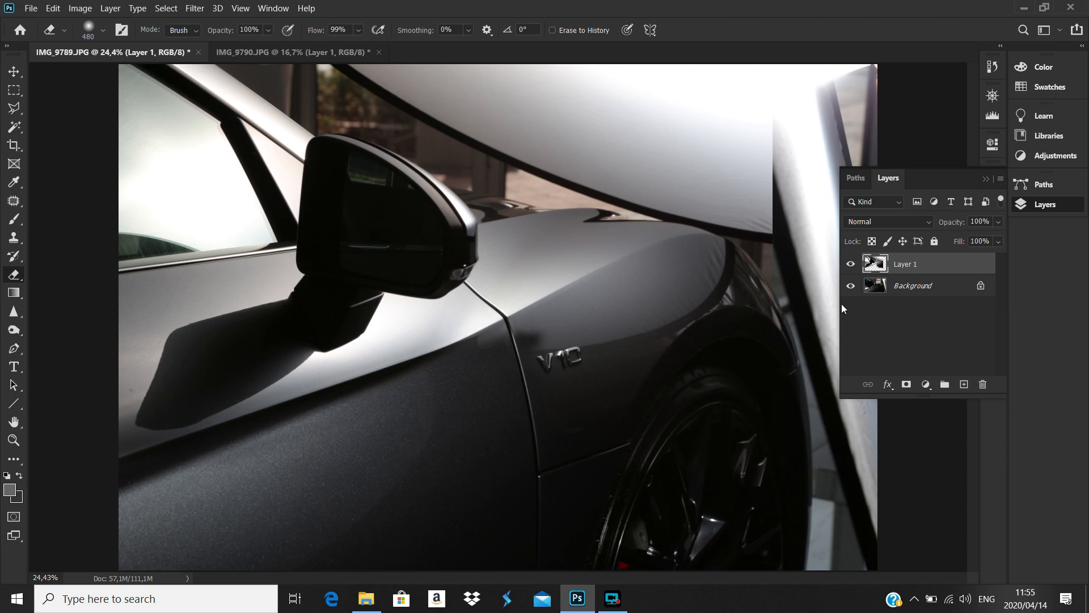
Toggle Layer 1's visibility to compare the blended image with the Background, including a close look at the side mirror.
click(851, 263)
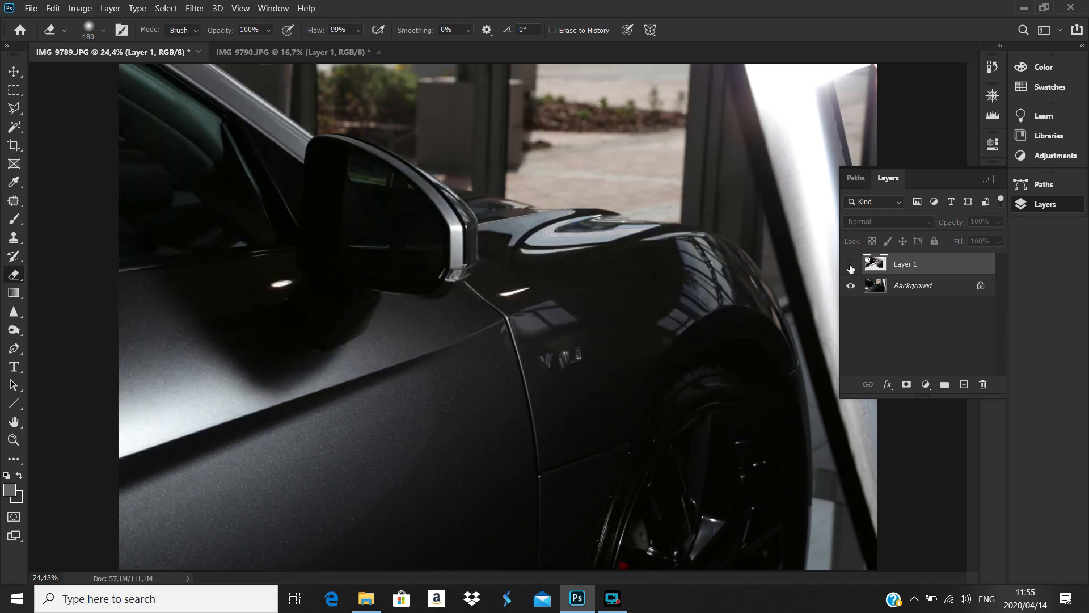
click(851, 264)
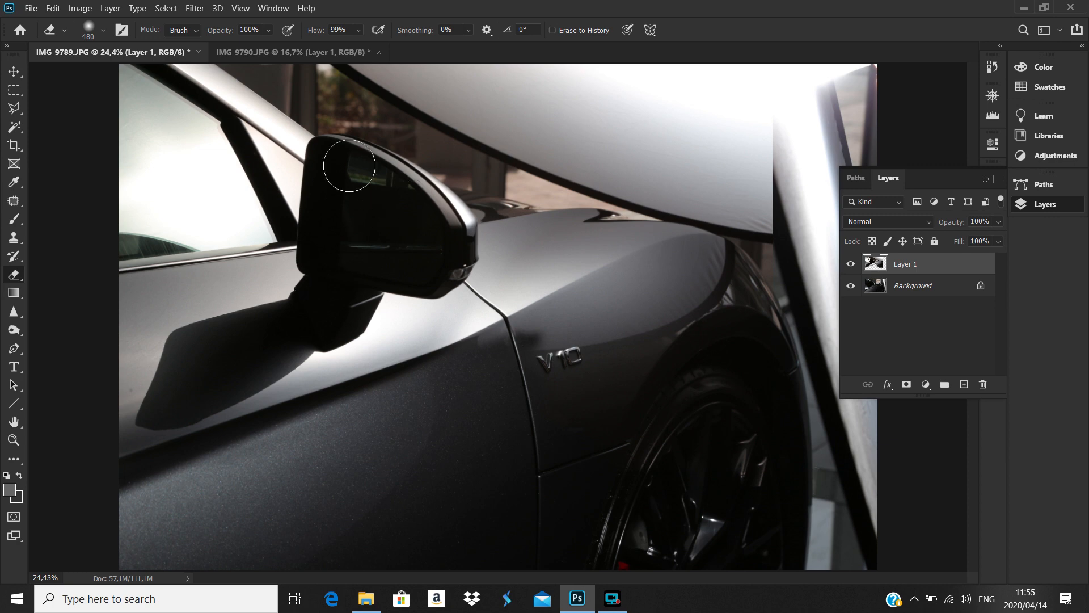
click(851, 264)
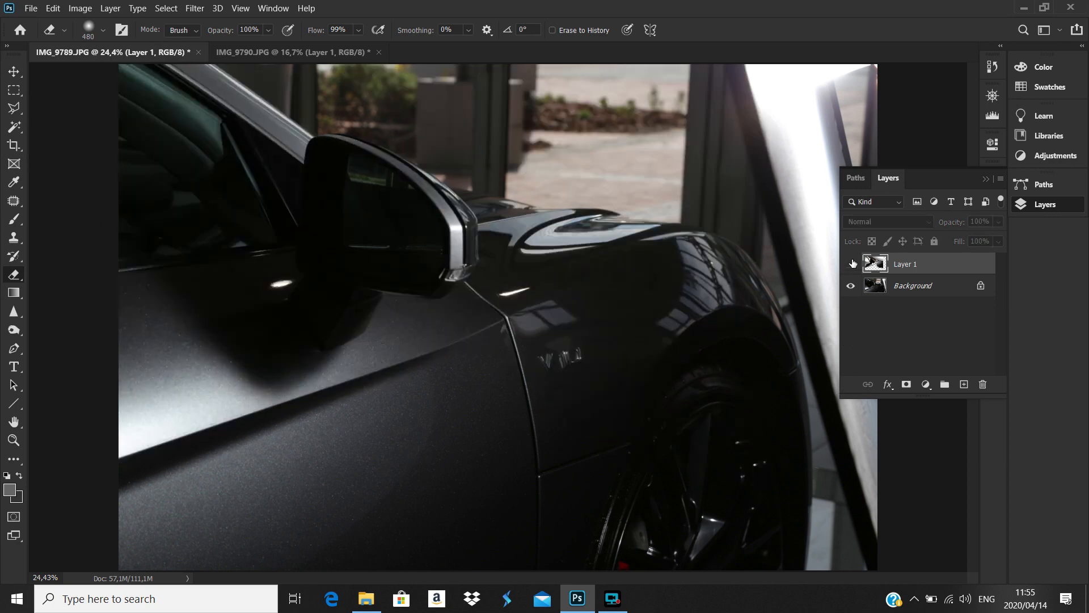
click(852, 264)
click(852, 264)
click(852, 264)
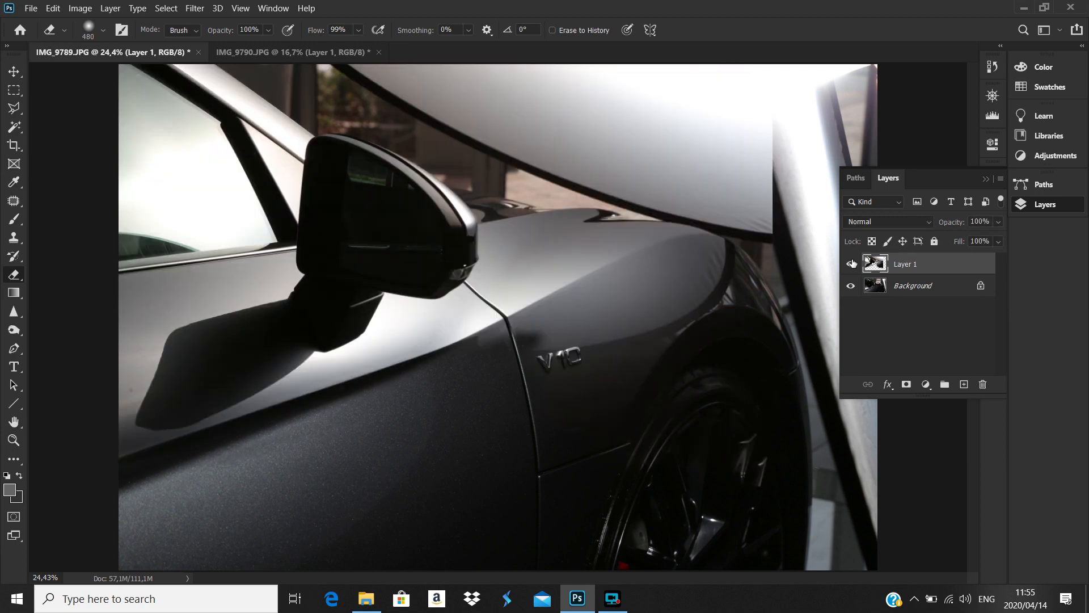
click(851, 264)
click(851, 264)
scroll(473, 271, up, 3)
scroll(416, 227, up, 4)
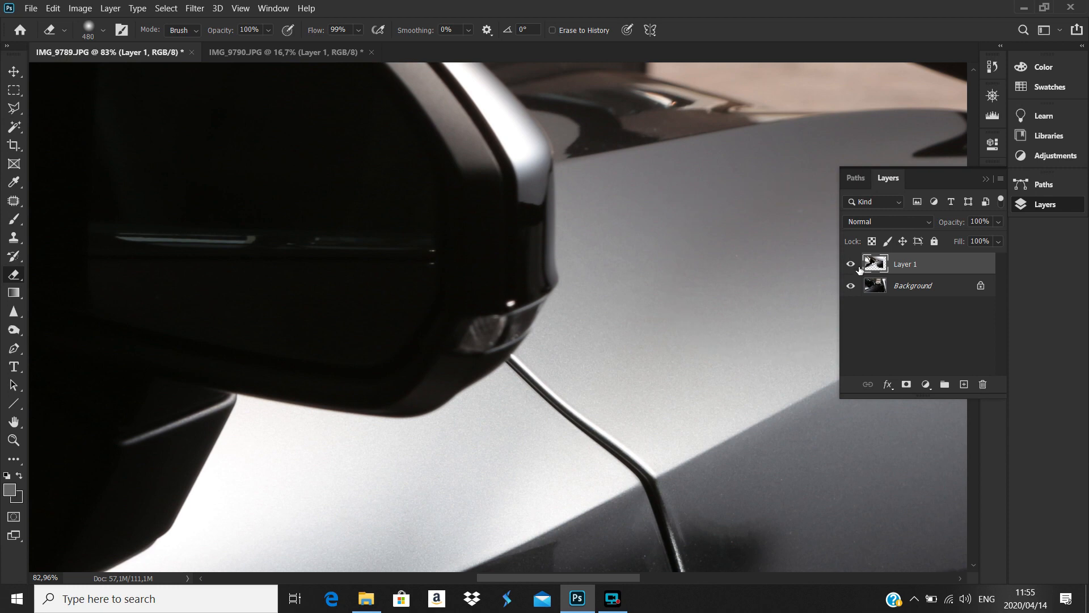
click(851, 269)
click(852, 269)
Set the Eraser to 100 px and 47% opacity, erase Layer 1 along the side mirror's outer edge, and compare it with the Background.
right_click(622, 283)
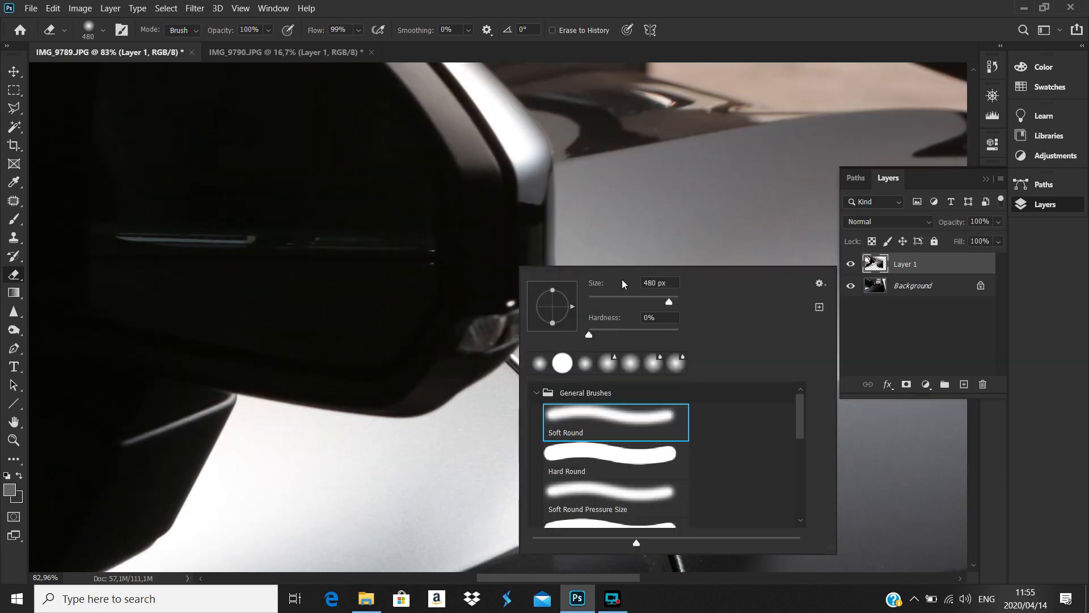
click(633, 299)
click(269, 31)
click(248, 47)
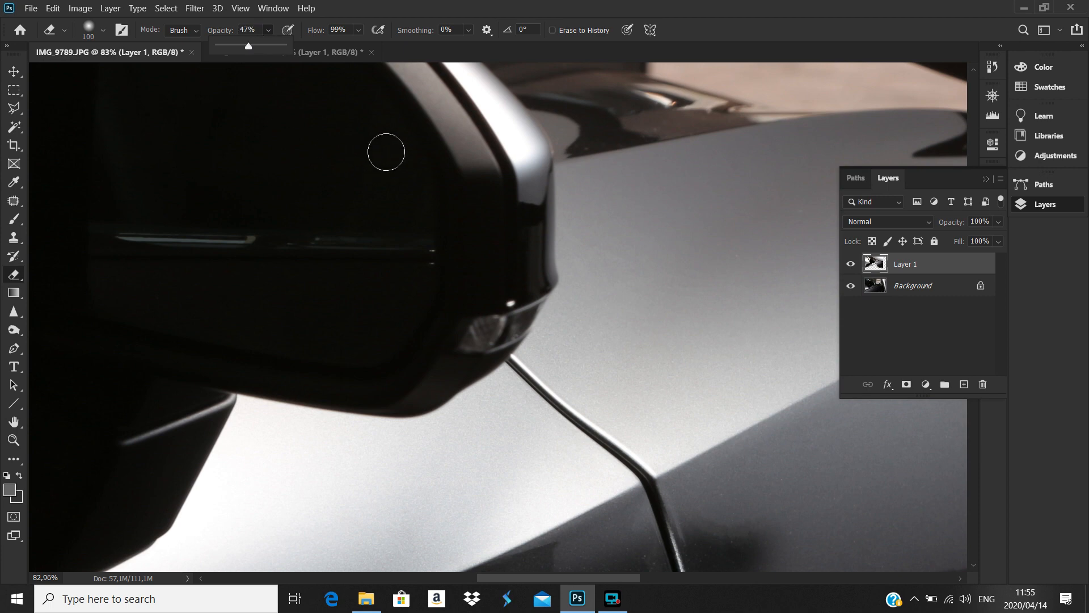
mouse_move(486, 200)
mouse_down()
mouse_move(479, 270)
mouse_move(458, 311)
mouse_move(485, 224)
mouse_move(462, 175)
mouse_move(418, 165)
mouse_move(493, 186)
mouse_move(455, 341)
mouse_move(467, 323)
mouse_move(514, 312)
mouse_up()
click(850, 264)
click(850, 263)
scroll(471, 225, down, 1)
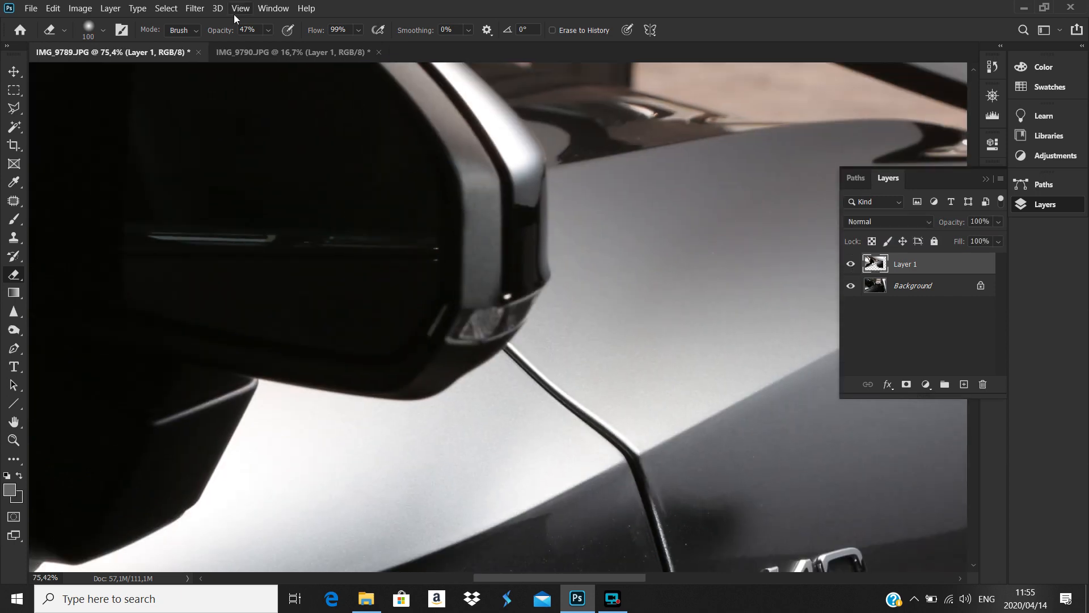
Set the Eraser to 22% opacity and 322 px, and lightly erase Layer 1 over the side mirror's inner edge.
click(268, 32)
click(260, 43)
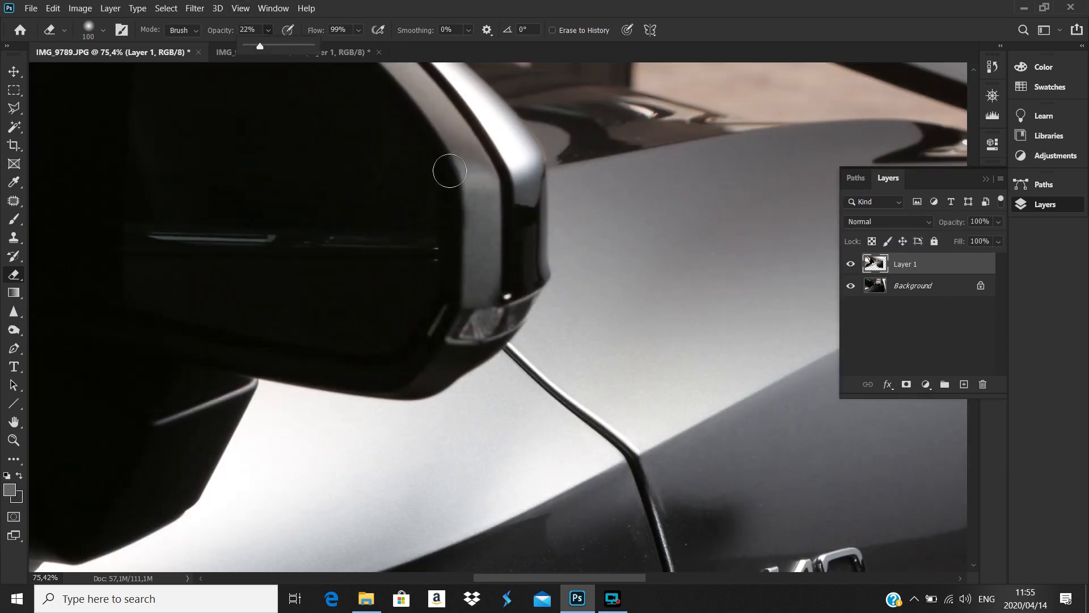
right_click(448, 169)
click(597, 205)
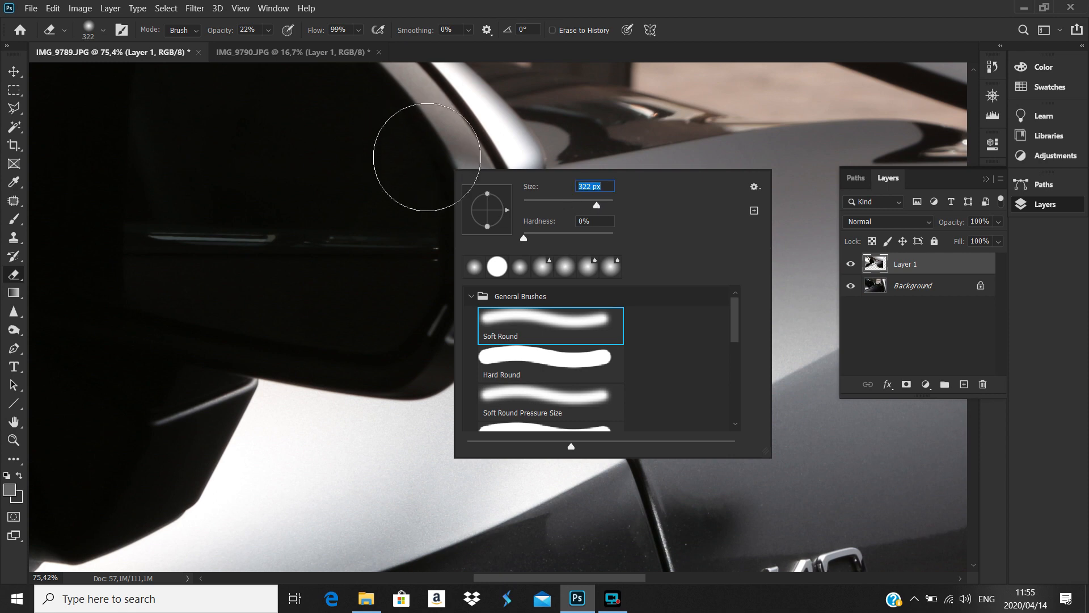
click(416, 169)
click(424, 165)
click(424, 165)
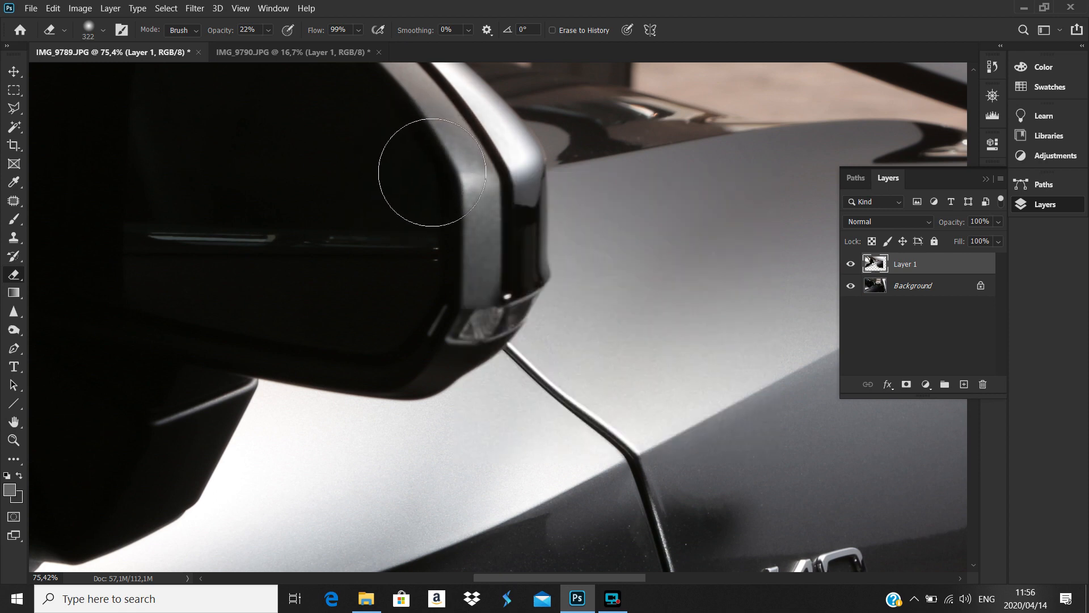
Toggle Layer 1's visibility repeatedly to compare the blended car image with the original Background.
scroll(497, 213, down, 5)
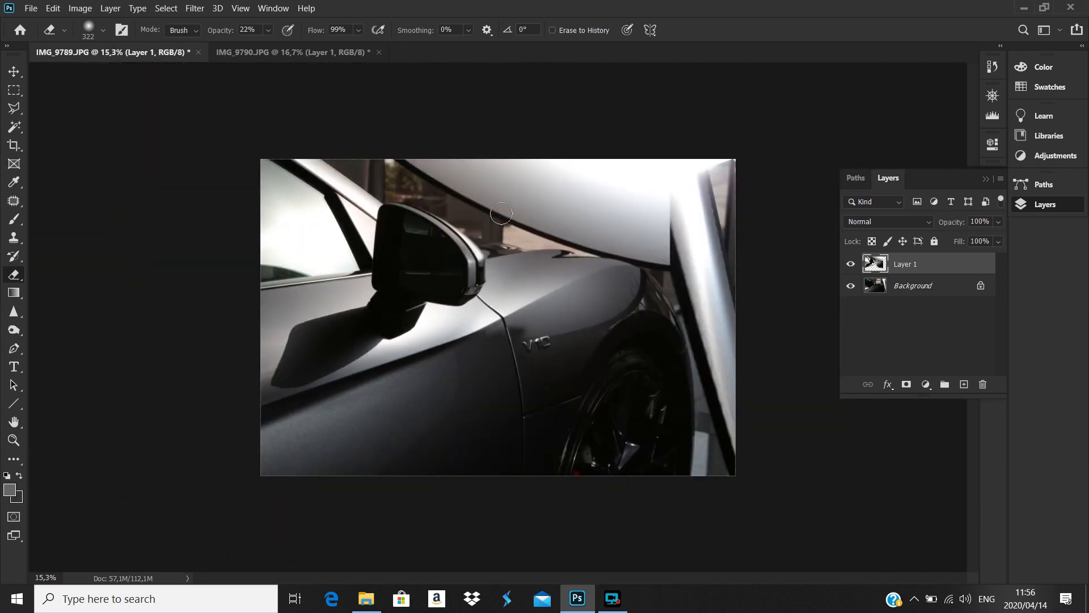
click(851, 264)
click(851, 264)
click(851, 264)
scroll(572, 268, up, 2)
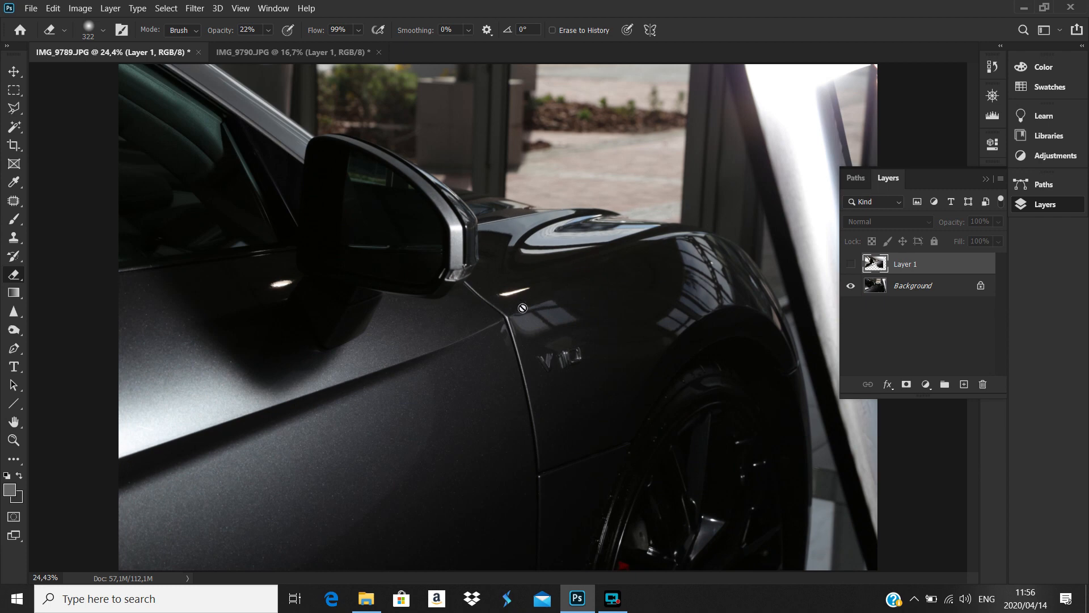
click(851, 265)
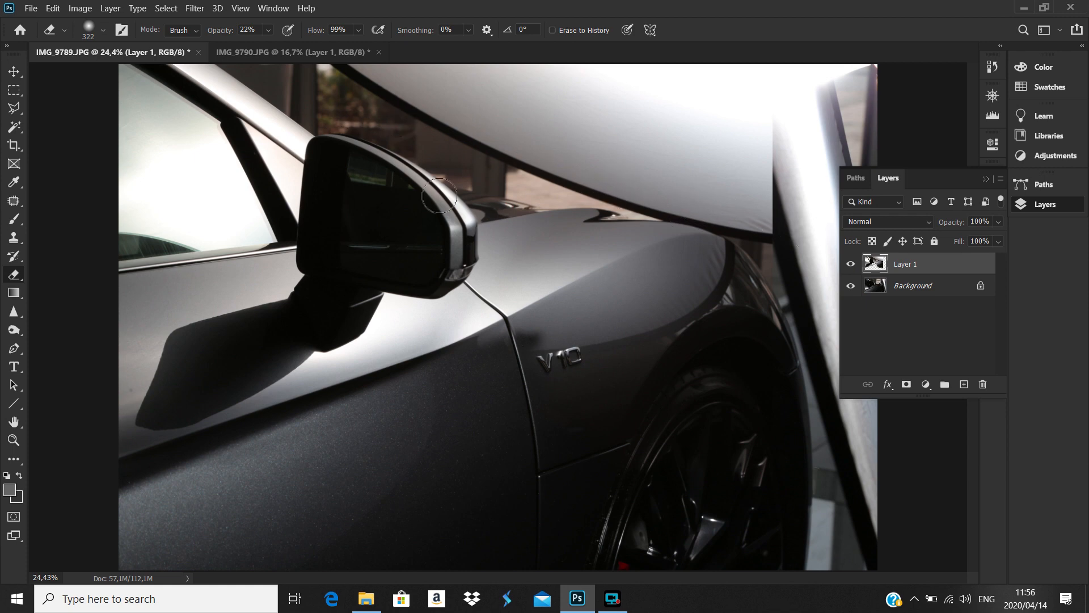
click(852, 265)
click(853, 266)
click(851, 265)
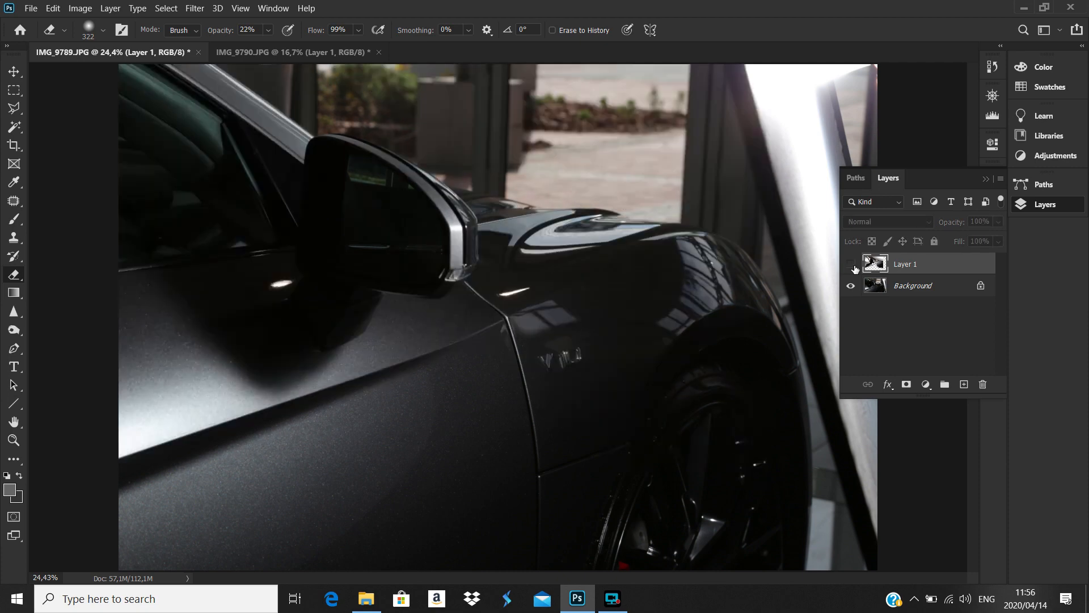
click(851, 264)
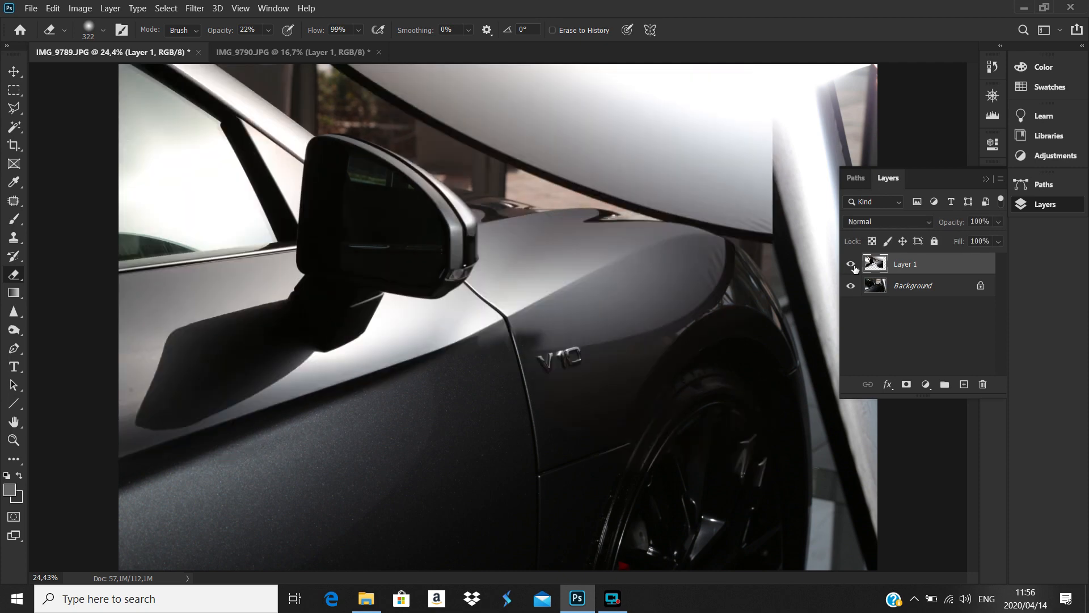
click(851, 265)
click(851, 265)
scroll(458, 257, down, 3)
scroll(457, 257, up, 1)
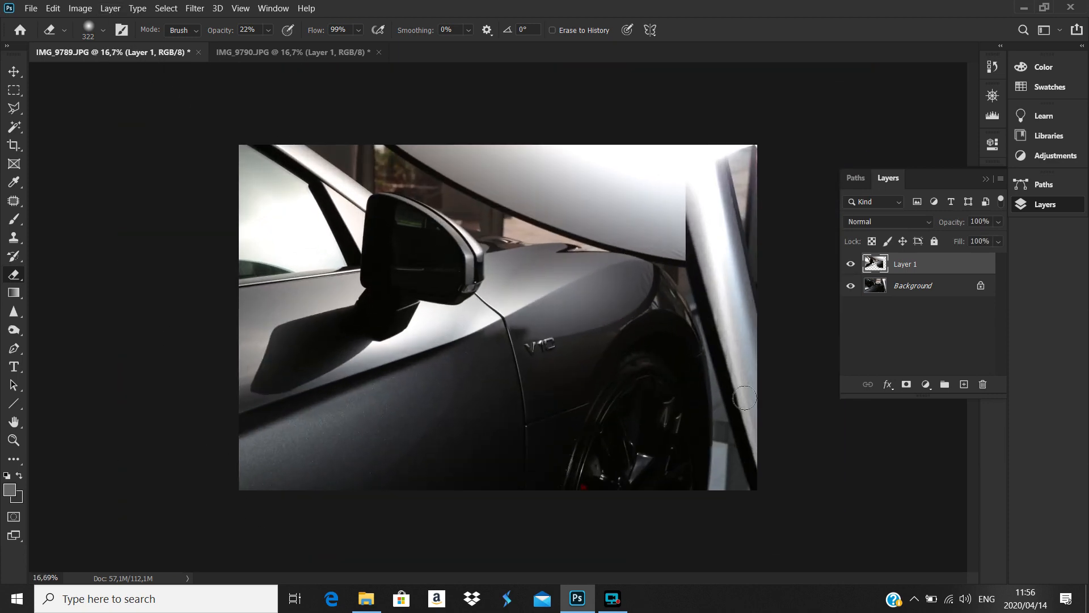
Rename Layer 1 as "Top window area" and make the Background the active layer.
double_click(906, 264)
text(Top window area)
click(913, 286)
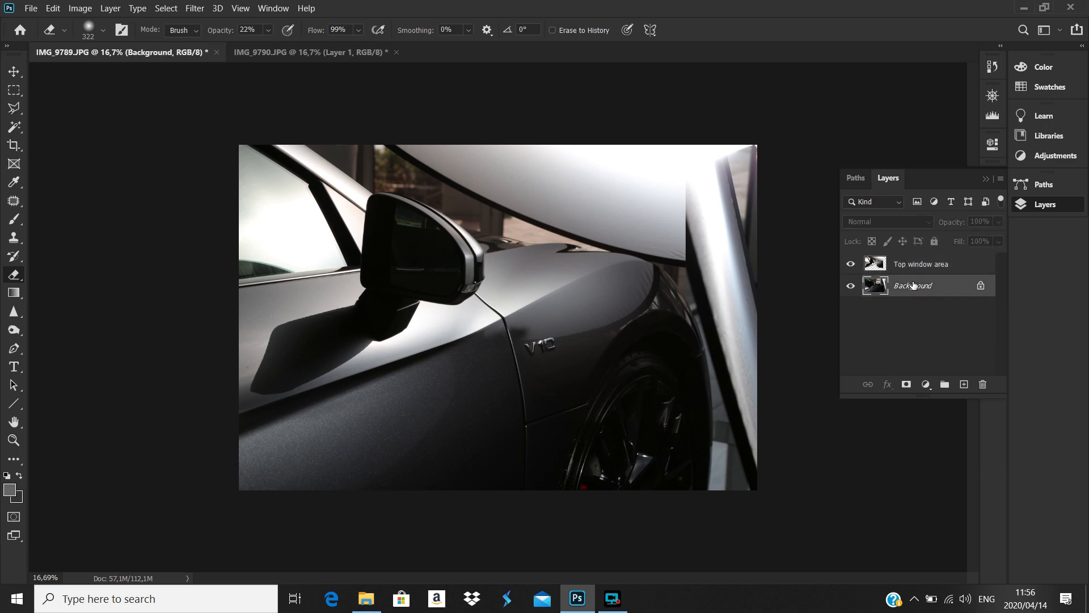
Open IMG_9791 from the R8 Spyder Daytona folder in Adobe Photoshop 2020.
click(365, 599)
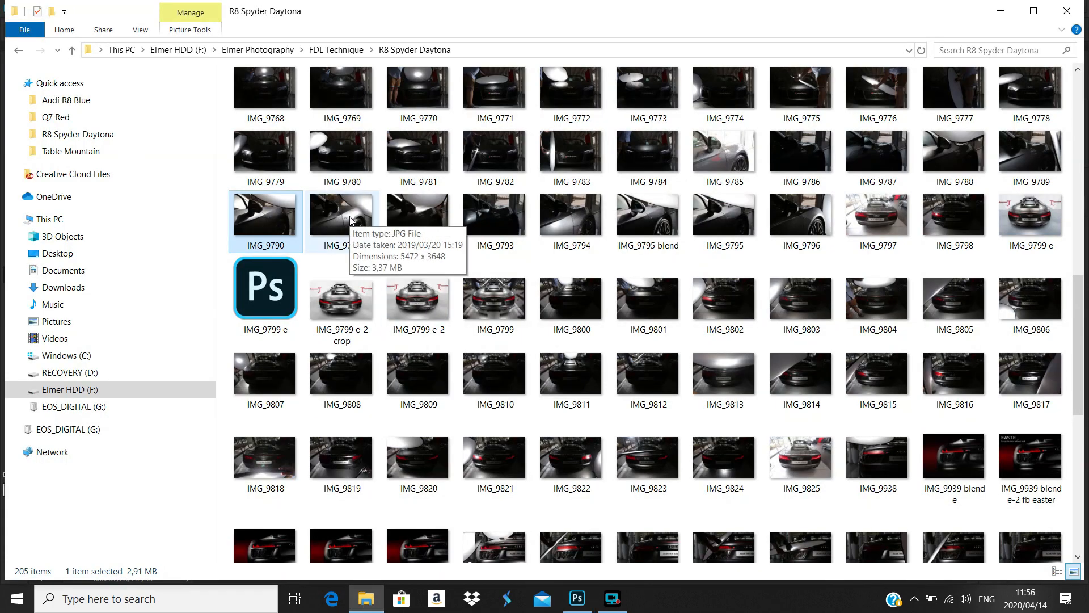
right_click(331, 212)
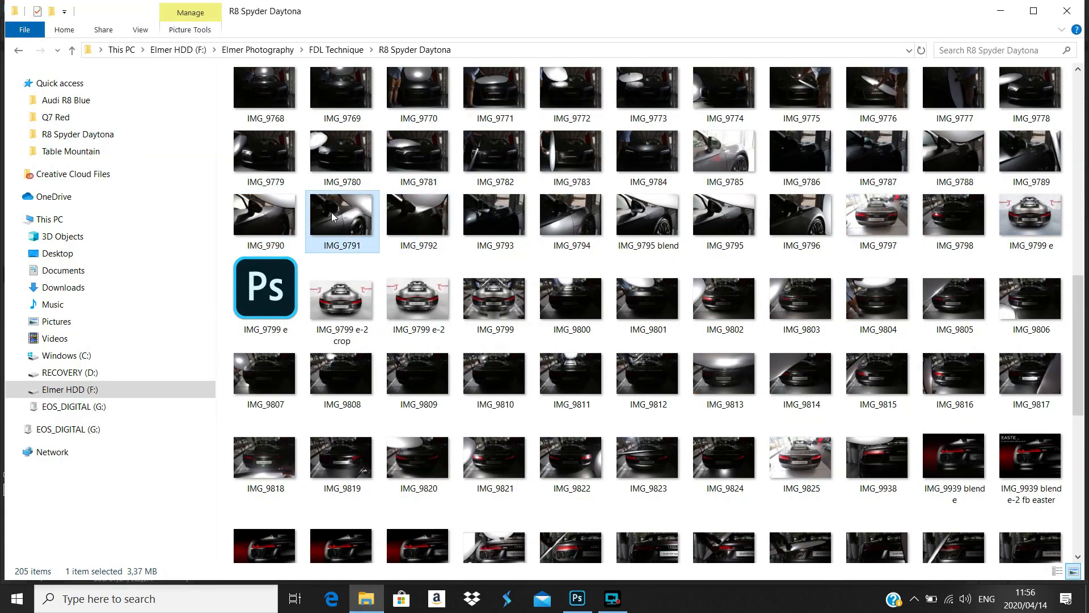
mouse_move(391, 431)
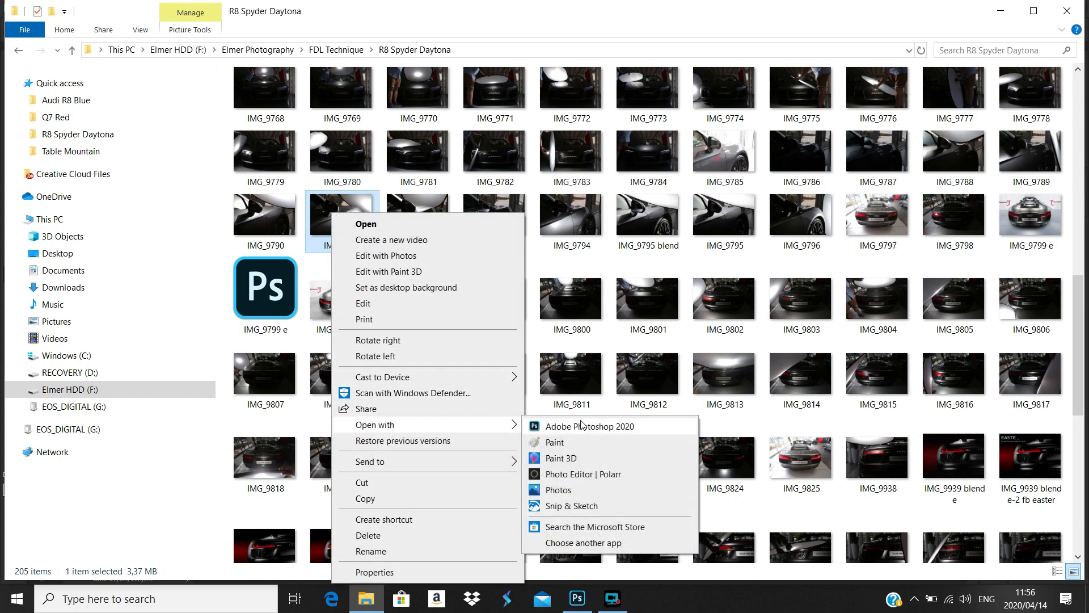
click(573, 426)
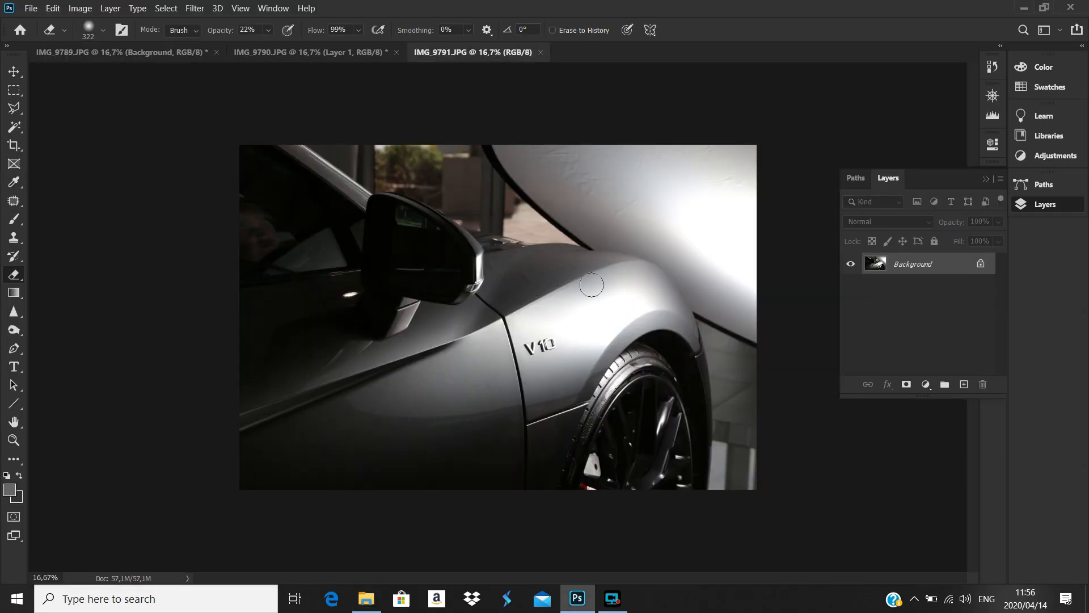
Close the IMG_9790 document without saving its changes.
click(298, 53)
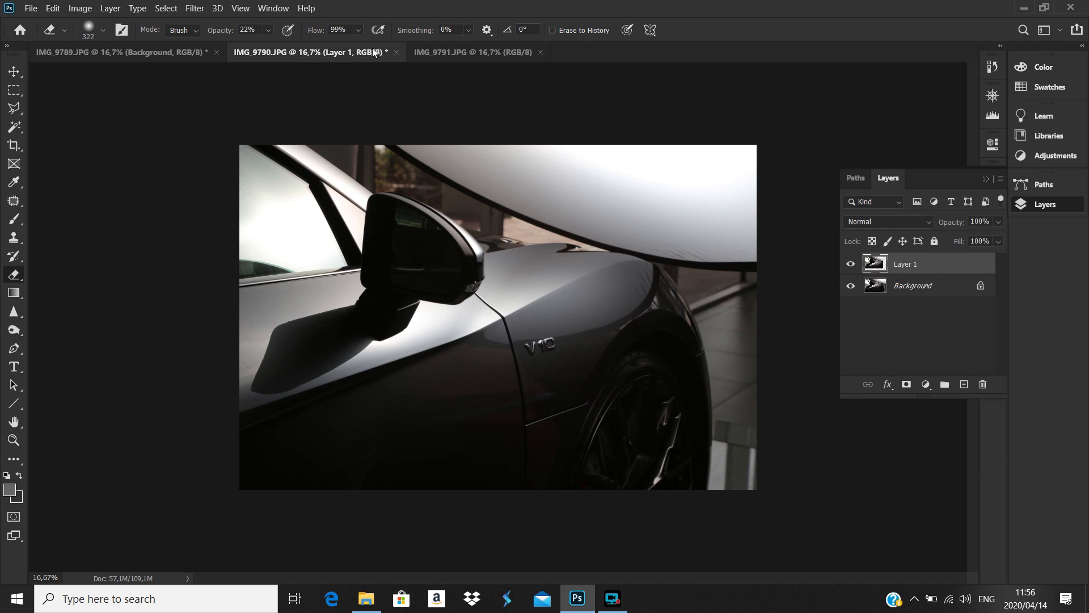
click(399, 51)
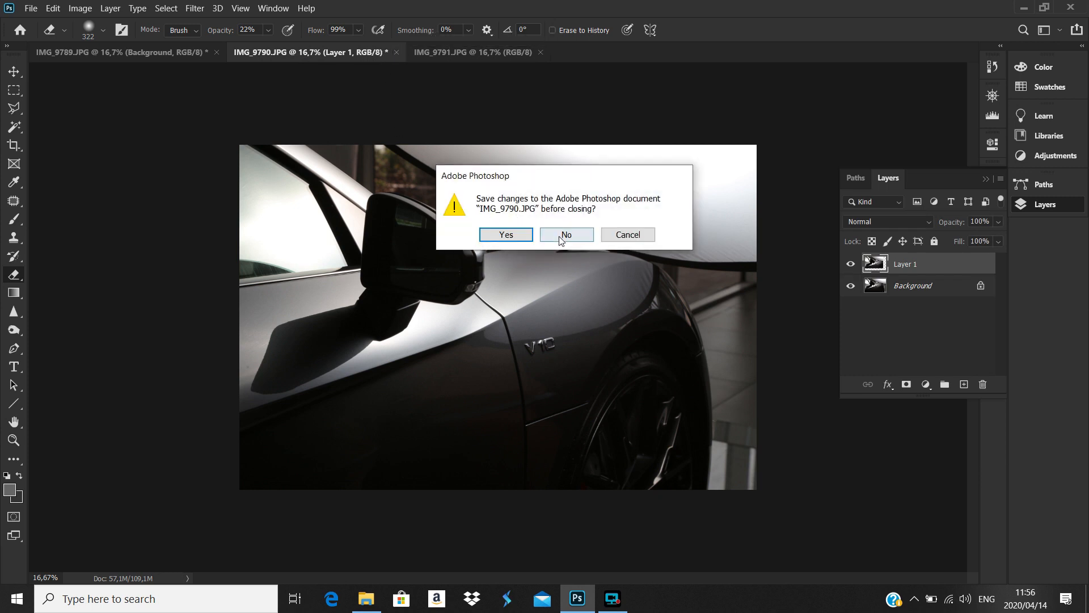
click(560, 236)
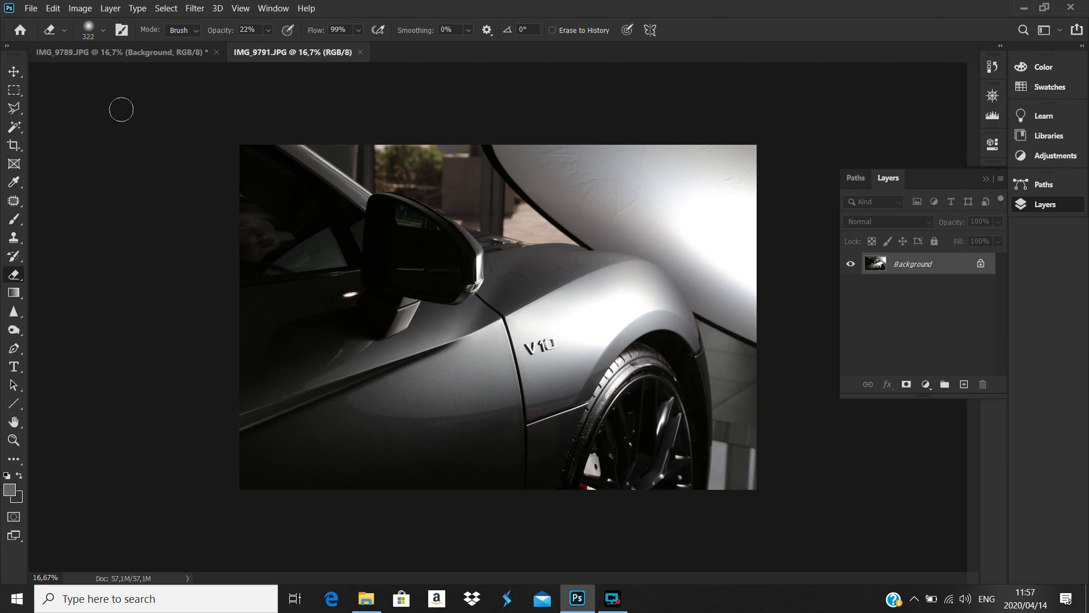
Select a rectangle over the mirror, fender and wheel in IMG_9791 and copy it to a new layer.
click(14, 91)
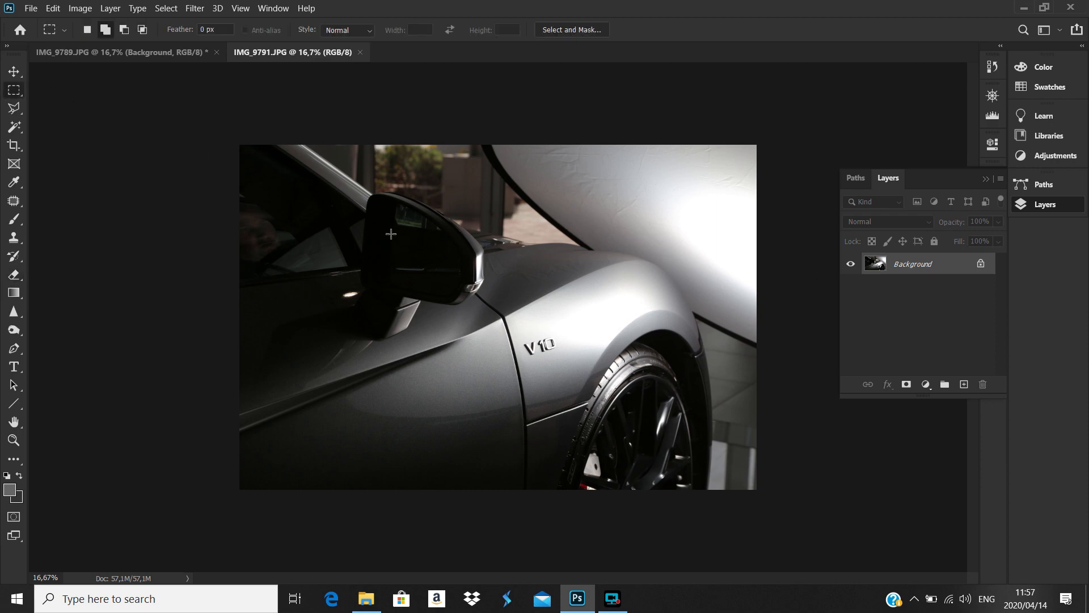
drag(378, 194, 757, 504)
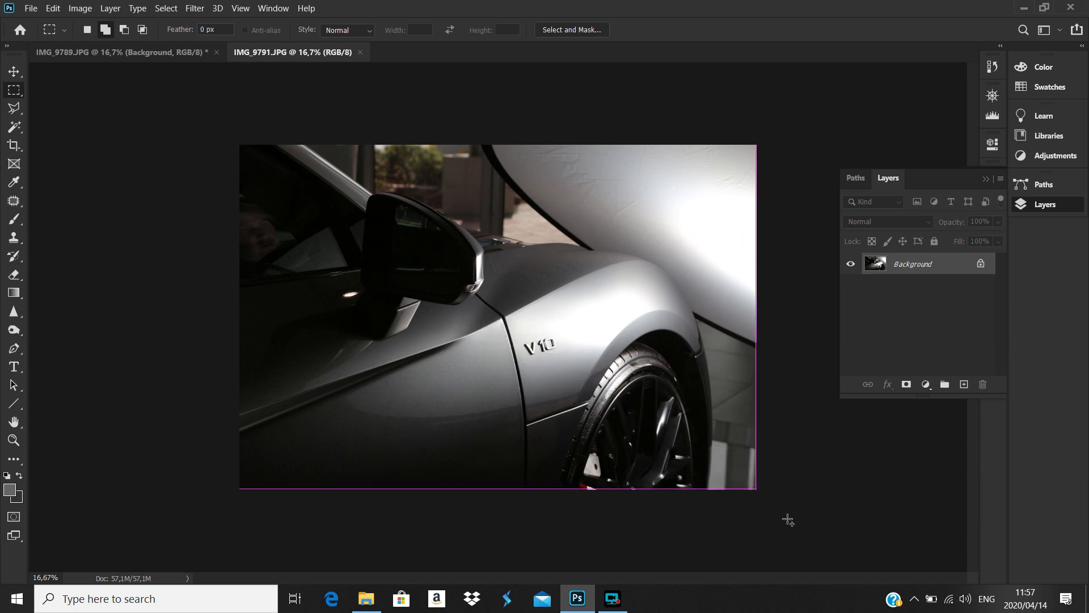
key(ctrl+j)
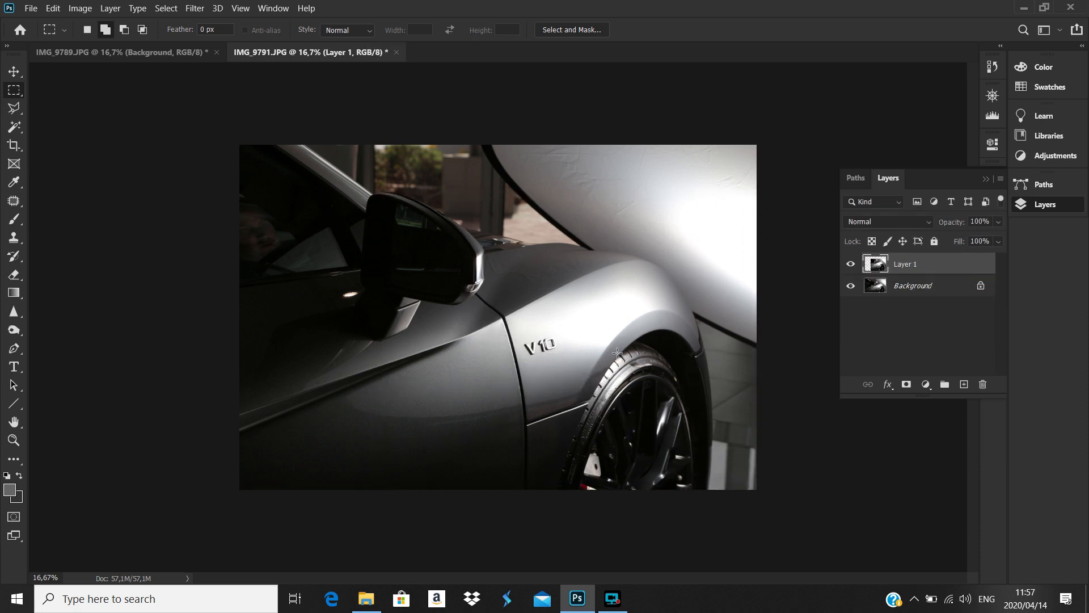
Move the copied IMG_9791 layer into the IMG_9789 document and stack it above the Top window area layer.
click(14, 73)
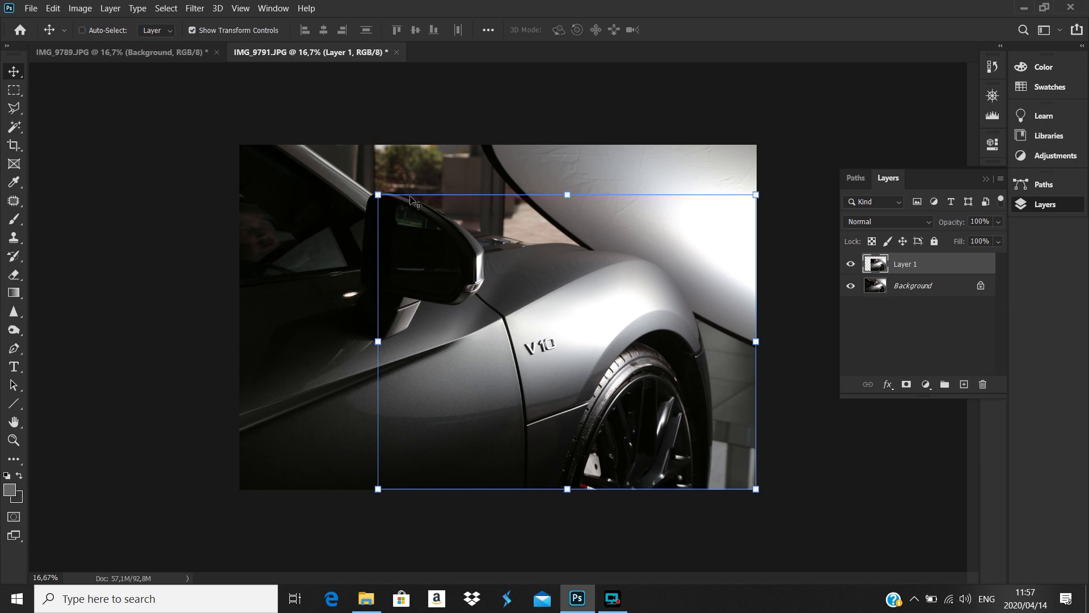
drag(481, 261, 556, 325)
drag(551, 281, 559, 295)
drag(915, 291, 916, 259)
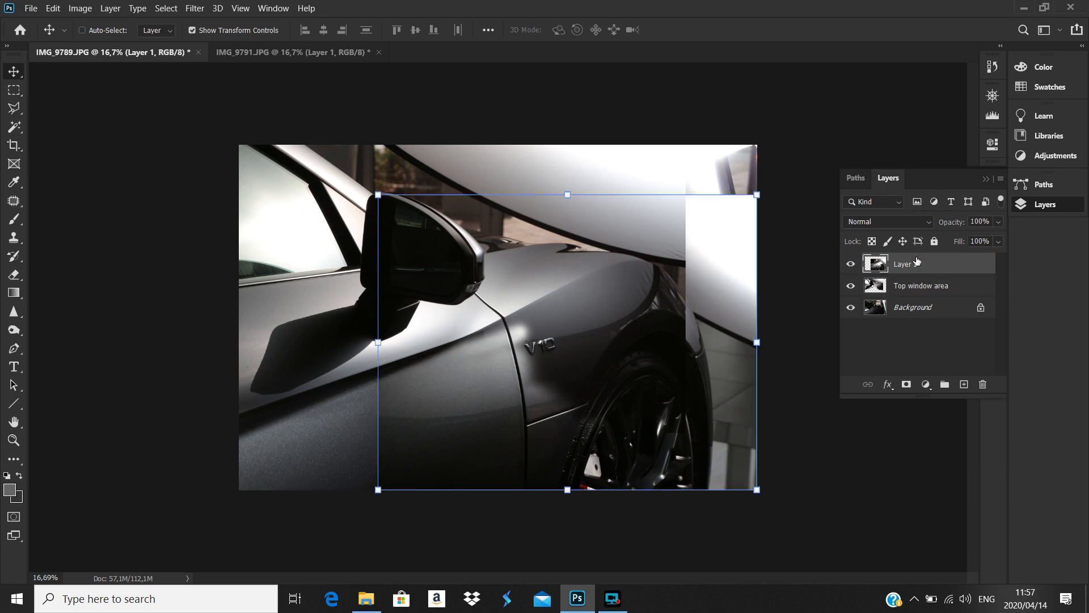
Toggle Layer 1 against the layers below and examine how the body crease lines up at its edge.
click(850, 265)
click(850, 265)
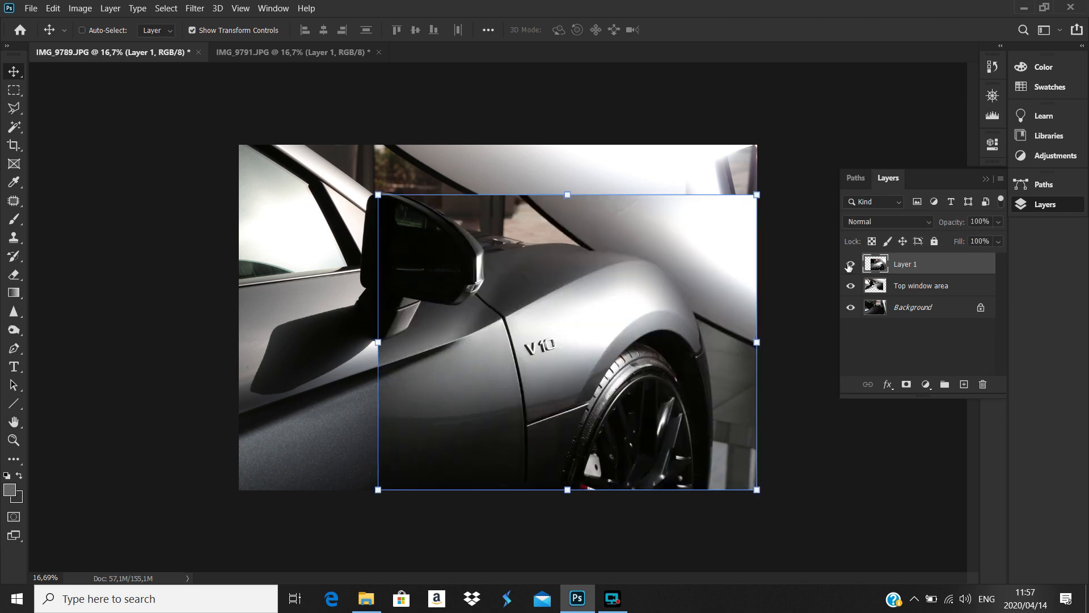
click(849, 265)
click(849, 265)
scroll(390, 315, up, 3)
scroll(391, 315, up, 1)
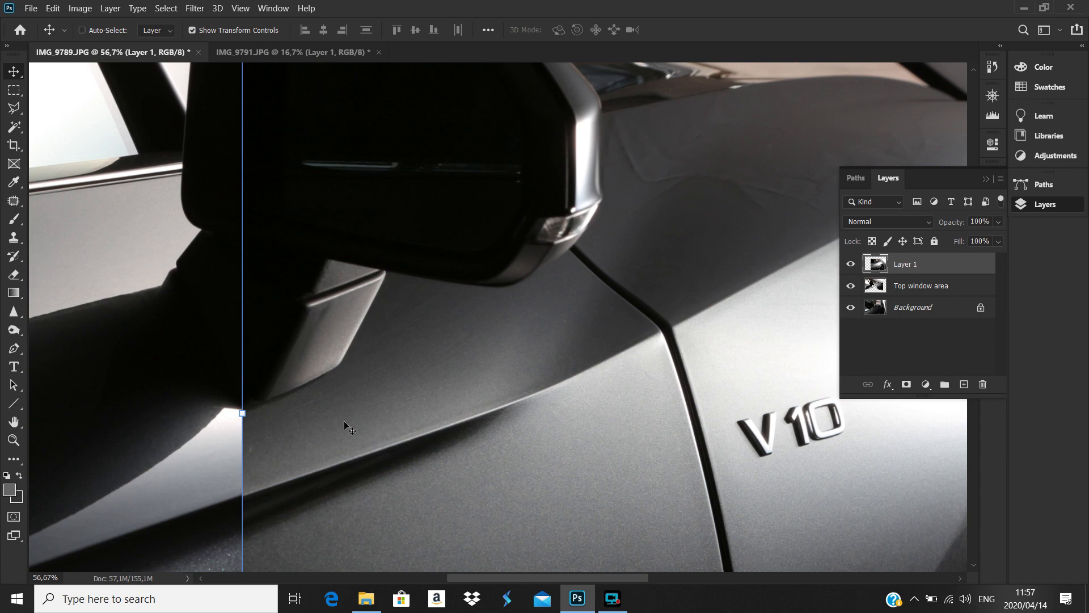
scroll(221, 492, up, 3)
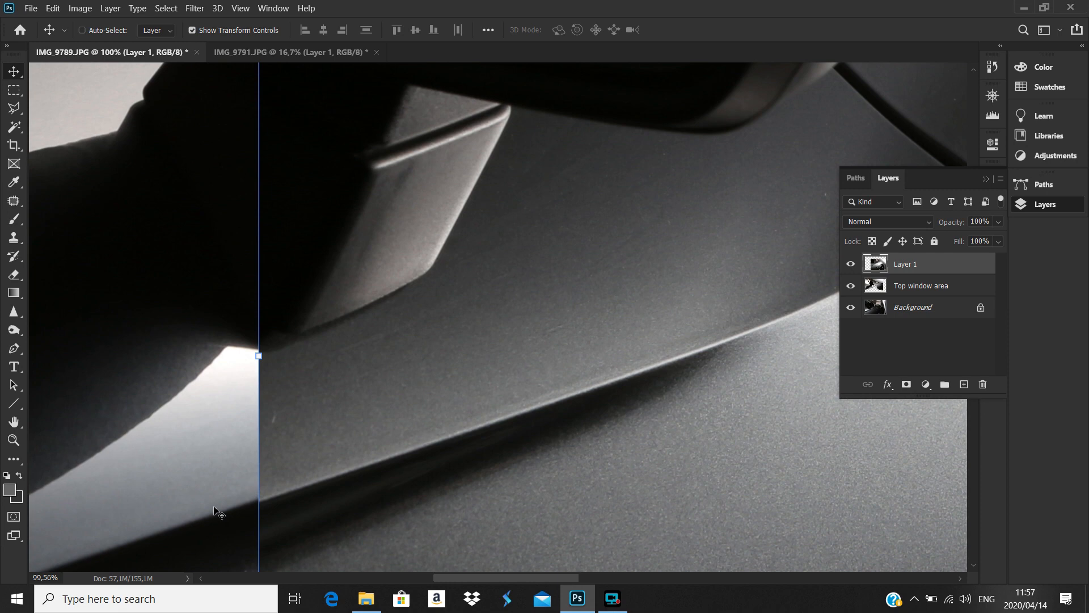
scroll(511, 301, down, 10)
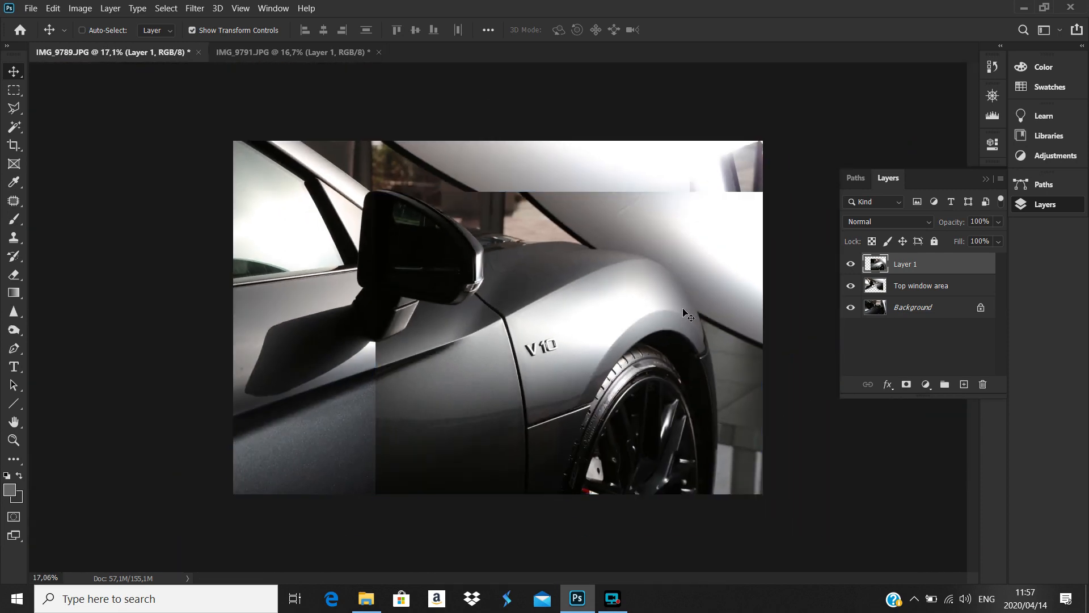
Nudge Layer 1 slightly upward to align the body crease with the layers below, checking by toggling its visibility.
drag(683, 307, 683, 312)
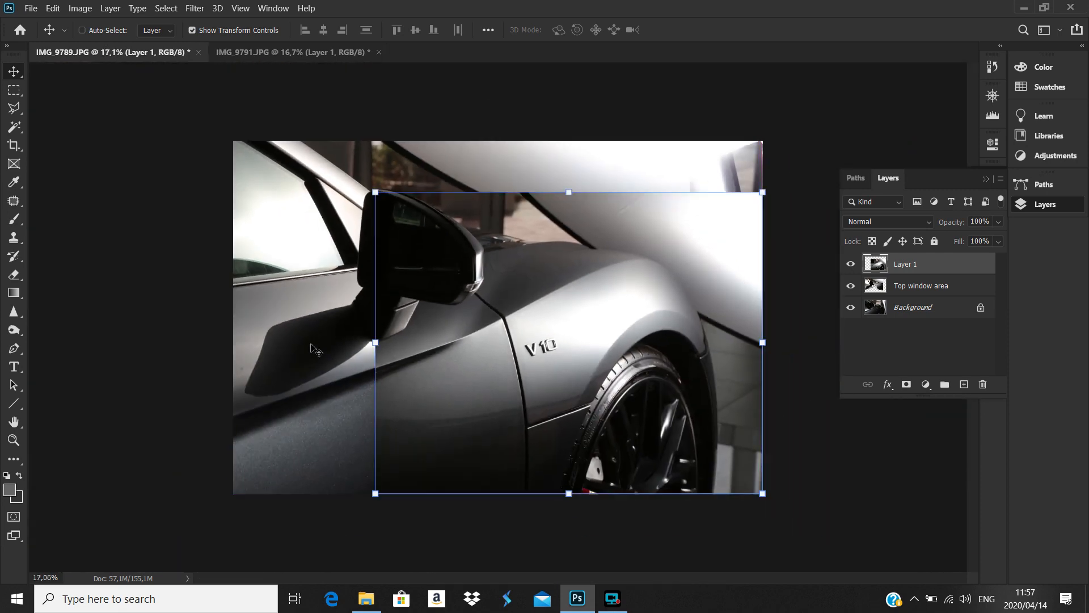
scroll(311, 349, up, 5)
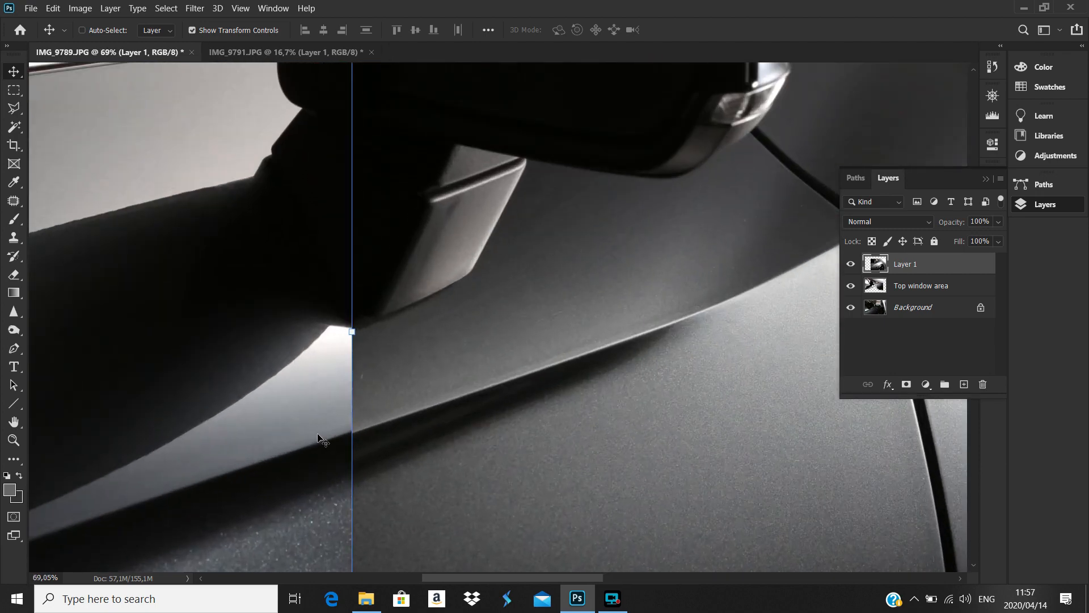
key(Up)
key(Up)
key(Up)
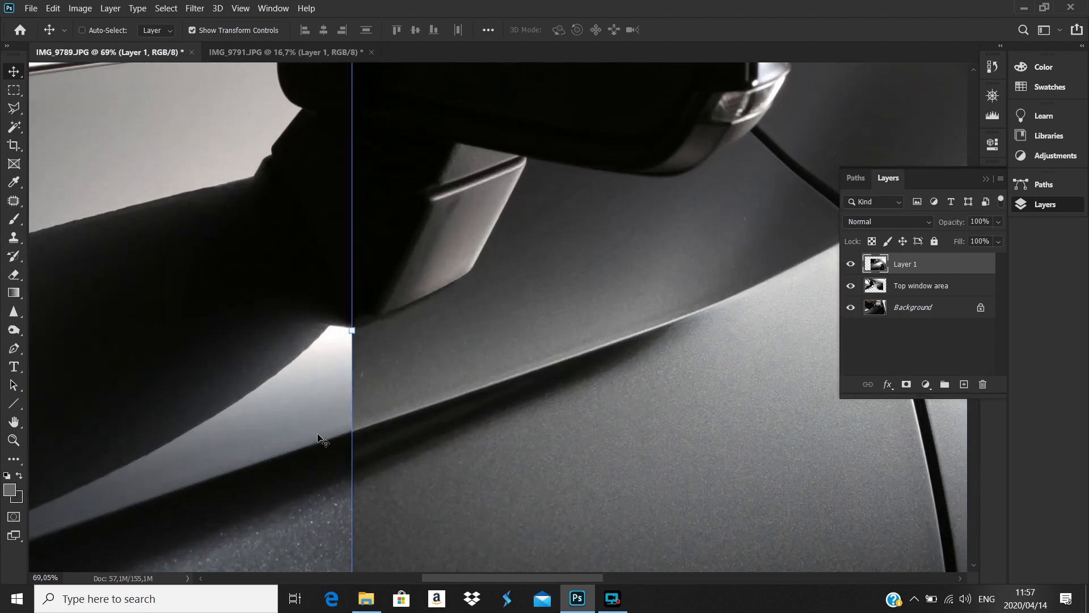
click(851, 265)
click(851, 265)
click(851, 265)
click(851, 265)
scroll(519, 194, down, 10)
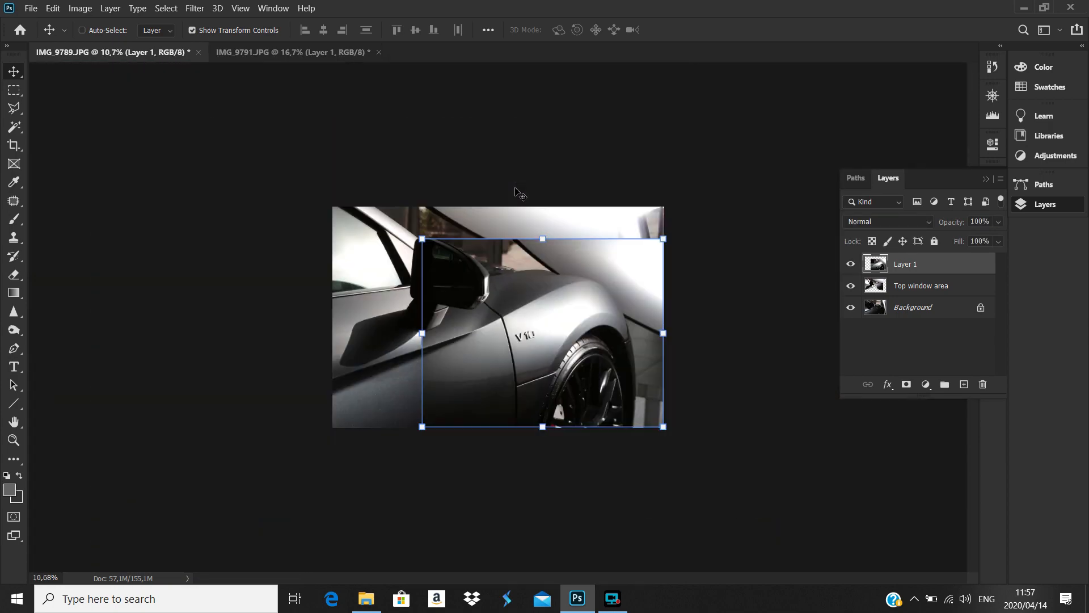
Set Layer 1's blend mode to Lighten.
scroll(516, 262, up, 5)
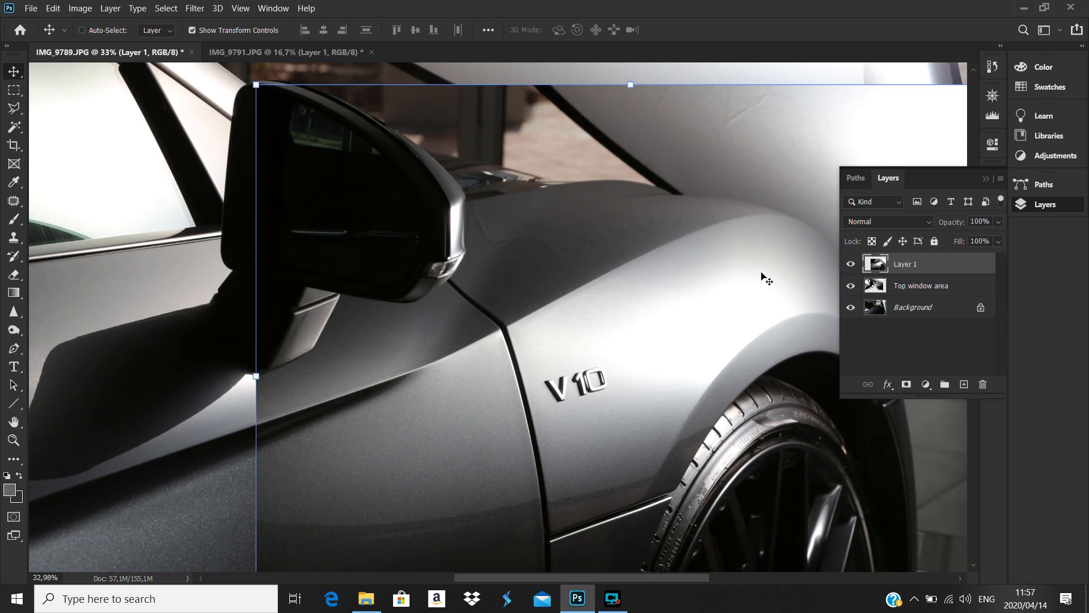
click(930, 222)
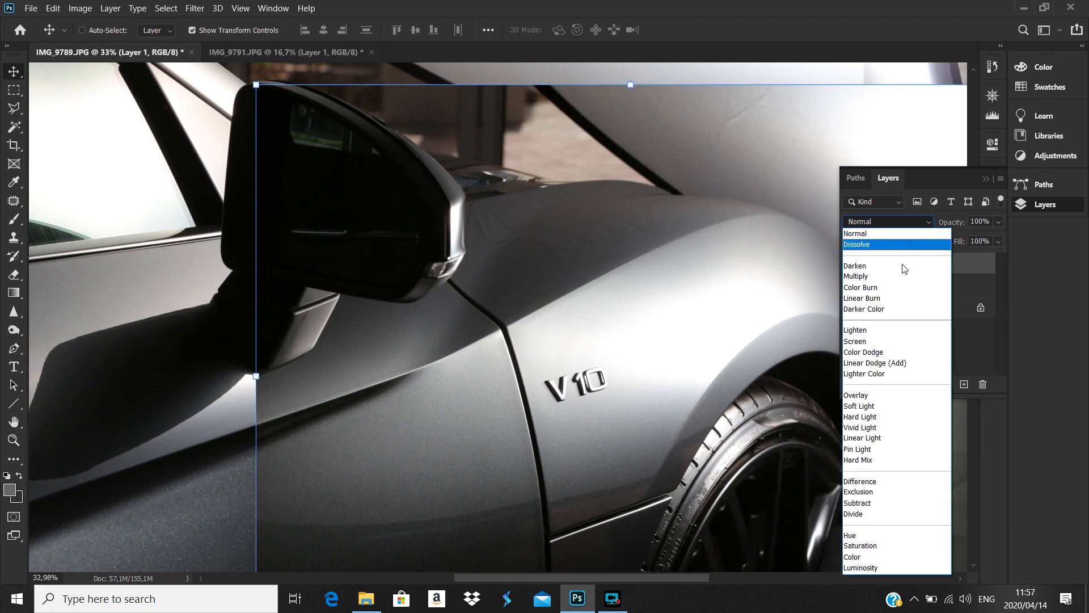
click(865, 332)
scroll(617, 327, down, 3)
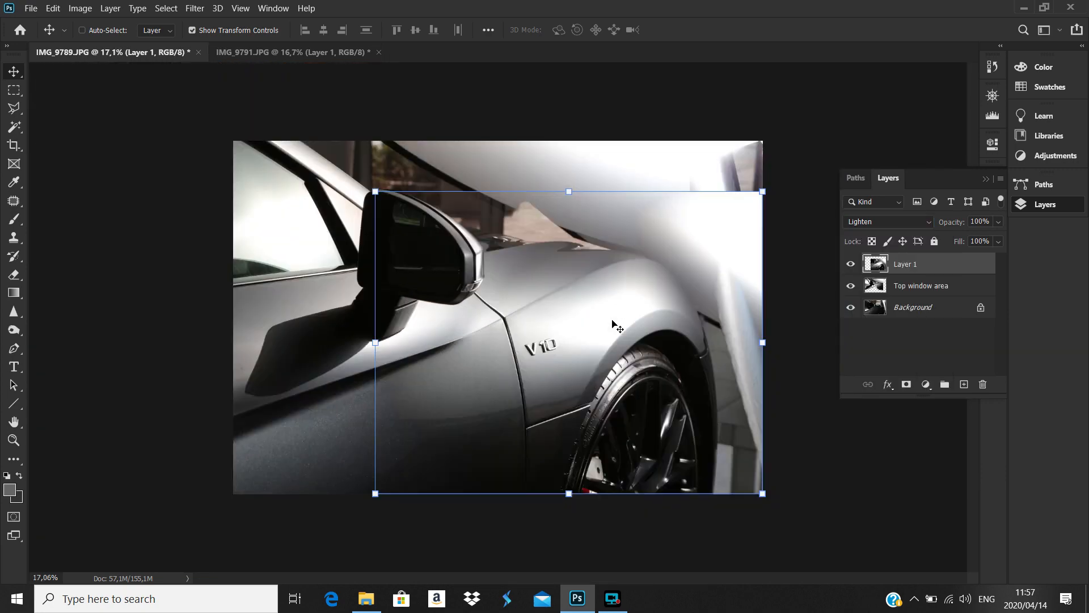
Toggle Layer 1's visibility to compare the fender and wheel lighting with and without the Lighten blend.
scroll(686, 307, up, 3)
click(851, 264)
click(851, 263)
click(851, 263)
click(851, 263)
click(851, 264)
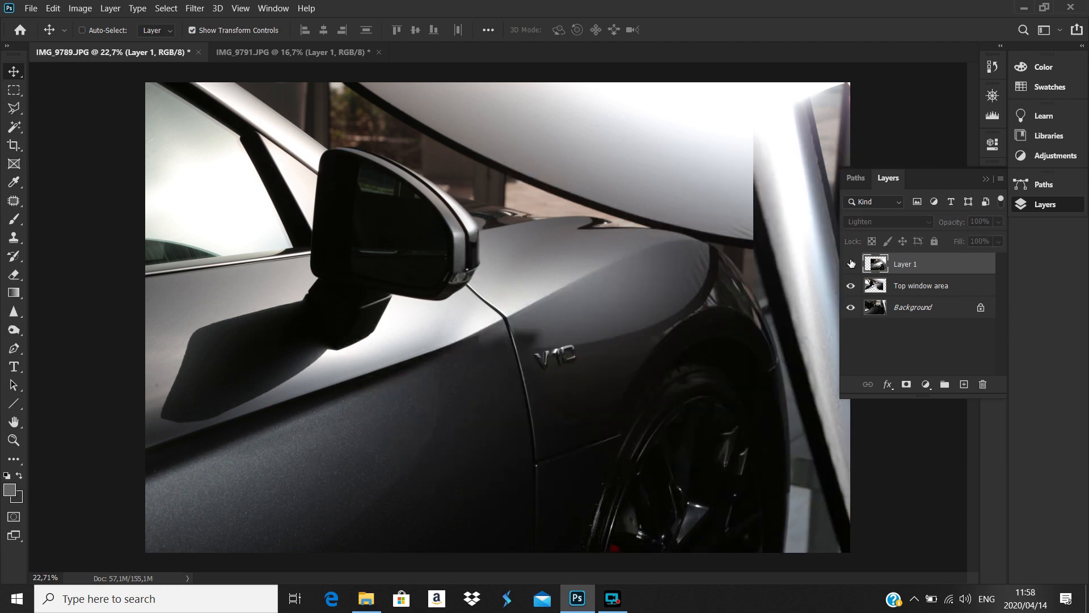
click(851, 263)
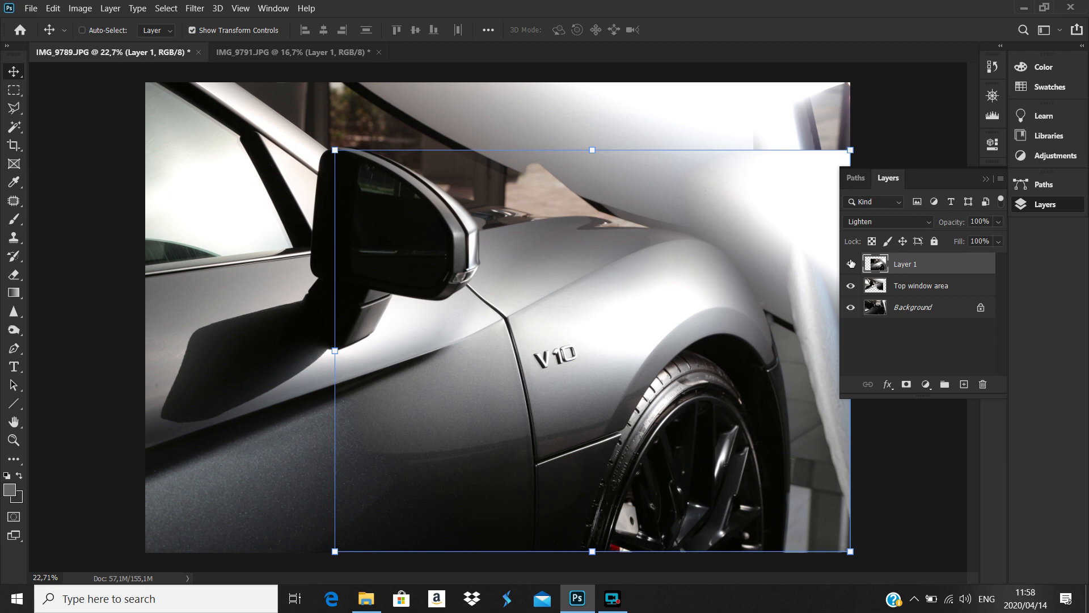
Switch Layer 1 on and off repeatedly to examine how the Lighten blend affects the fender and door panel.
click(851, 263)
click(851, 263)
click(851, 263)
click(851, 264)
click(851, 263)
click(851, 263)
click(851, 263)
click(851, 263)
Rename Layer 1 as Front Vendor Wheel and select the Top window area layer.
double_click(904, 263)
text(F)
click(936, 292)
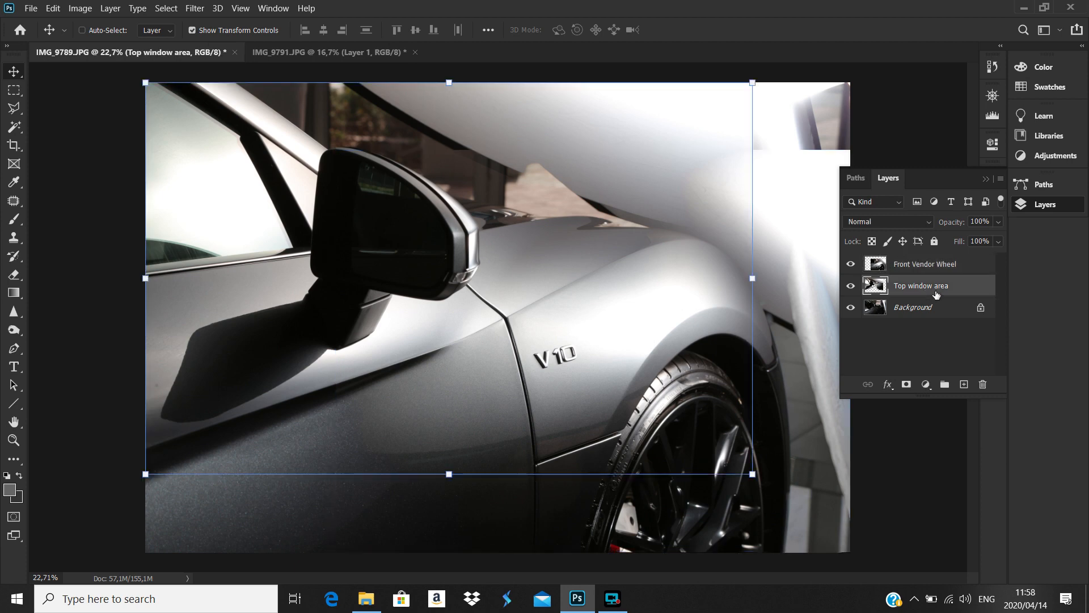
Examine the blended car image and look through the R8 Spyder Daytona folder for the next exposure.
scroll(723, 287, down, 3)
scroll(728, 292, up, 6)
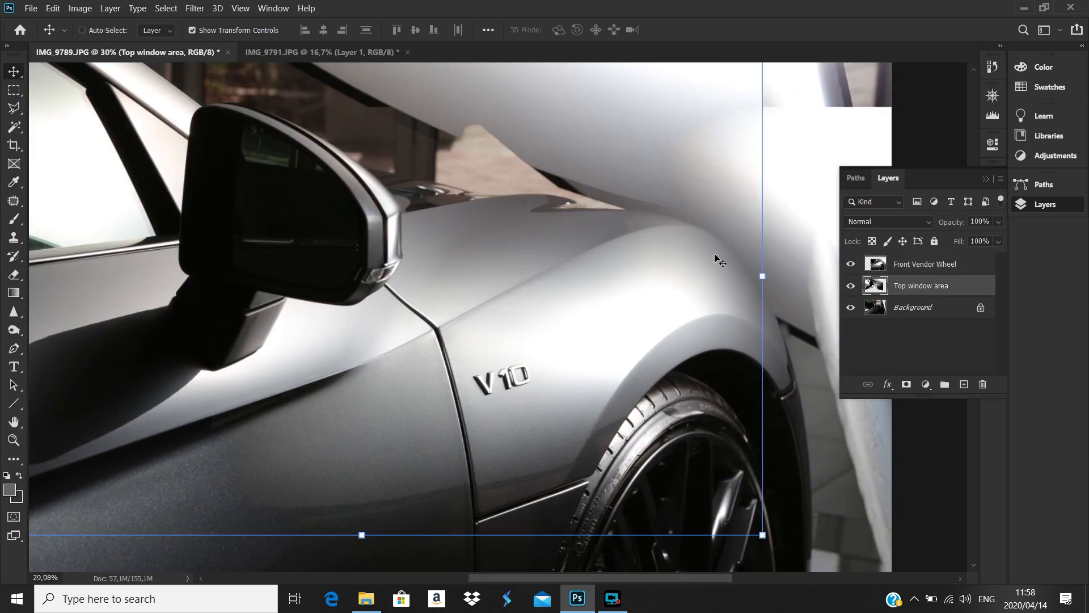
scroll(542, 256, down, 3)
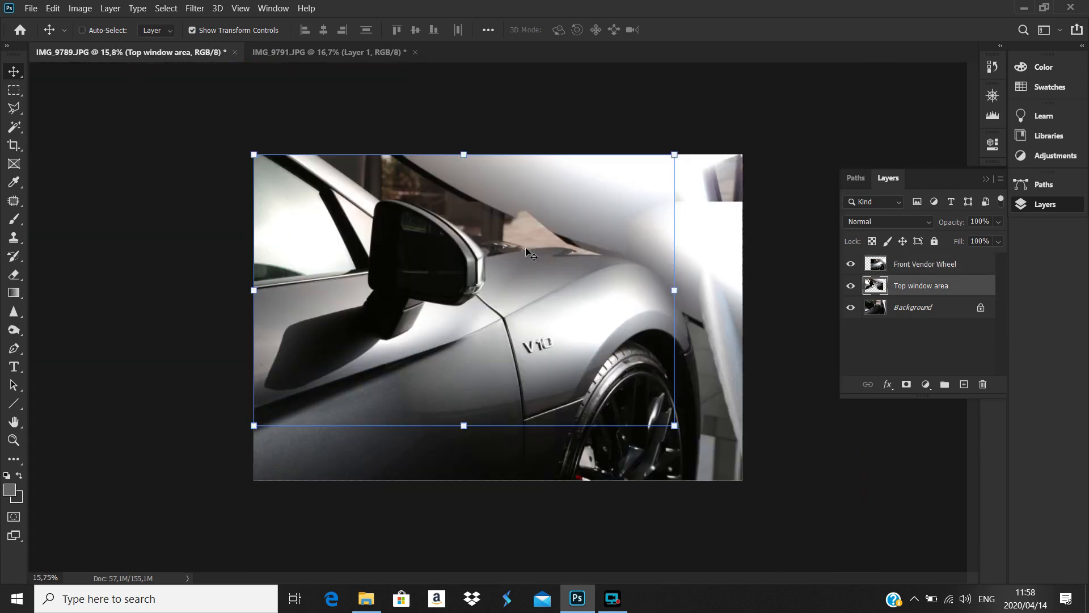
click(367, 608)
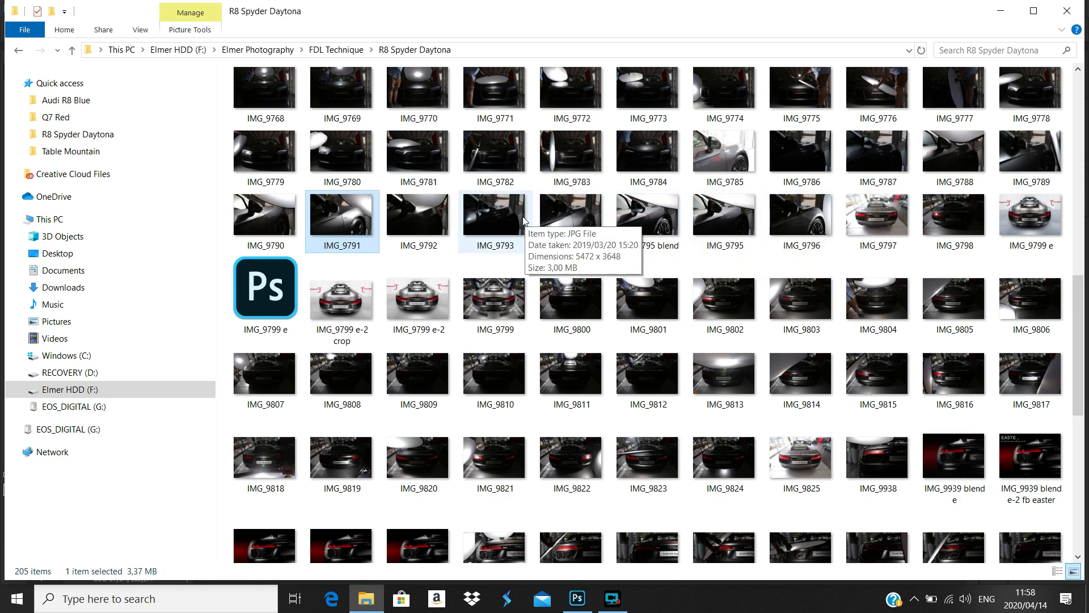
click(612, 599)
click(593, 607)
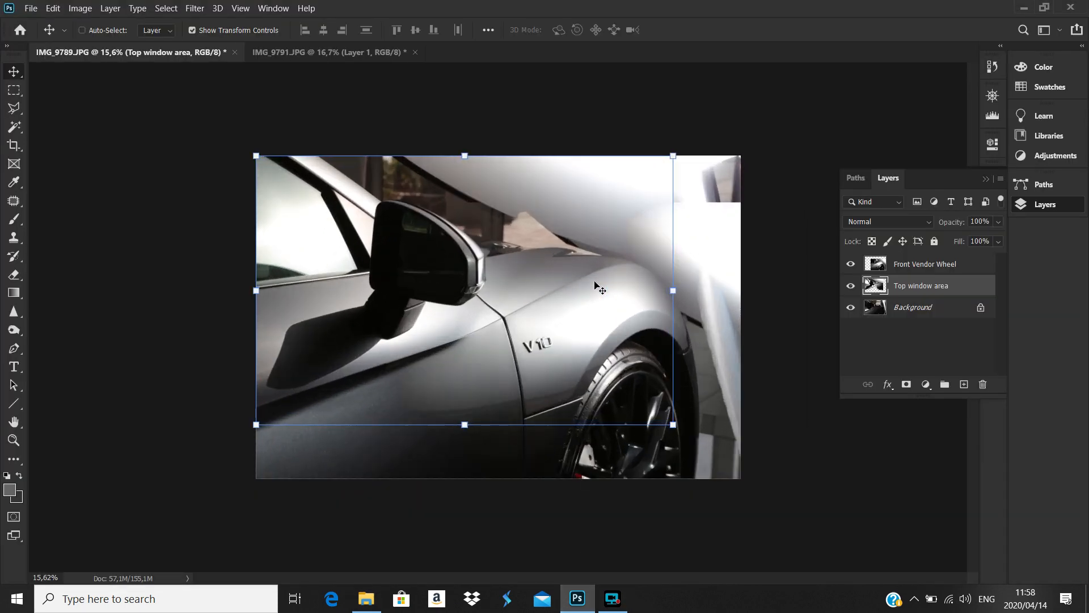
scroll(600, 290, up, 2)
scroll(600, 290, down, 1)
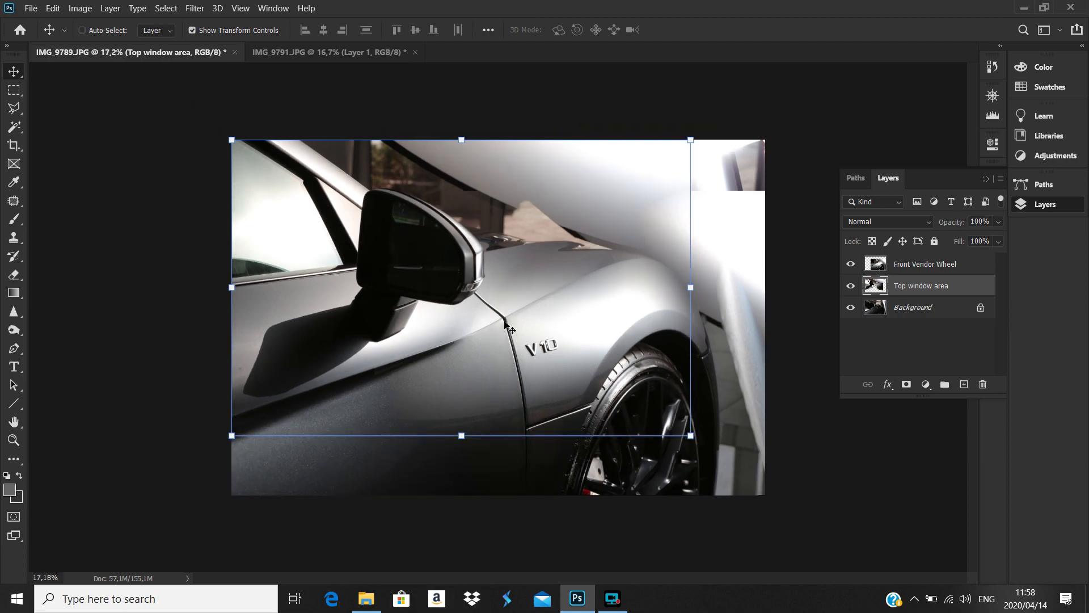
Open IMG_9796 from the R8 Spyder Daytona folder in Photoshop.
click(366, 599)
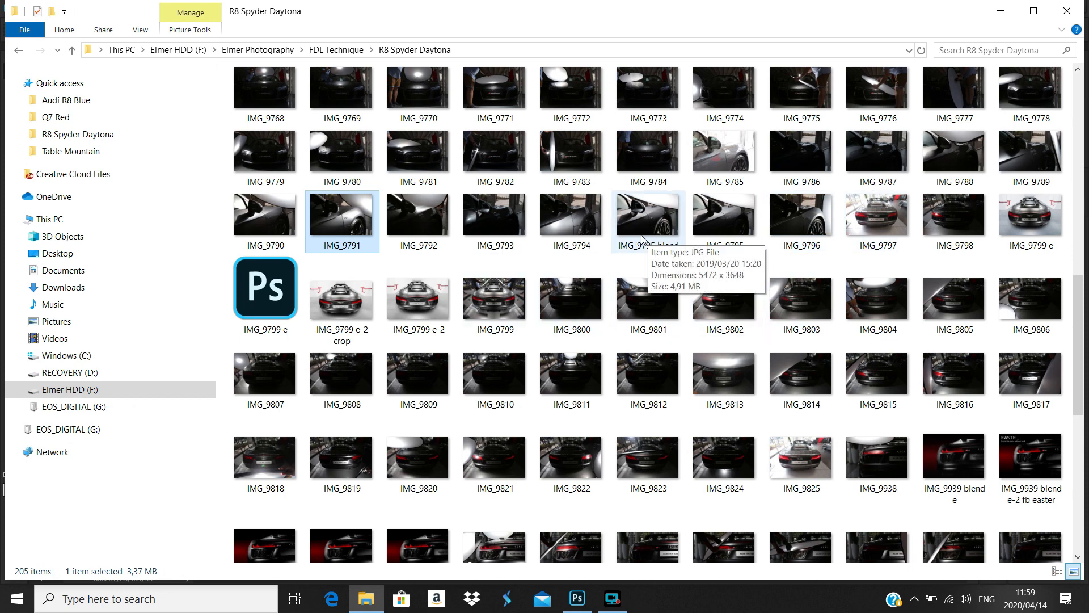
right_click(820, 226)
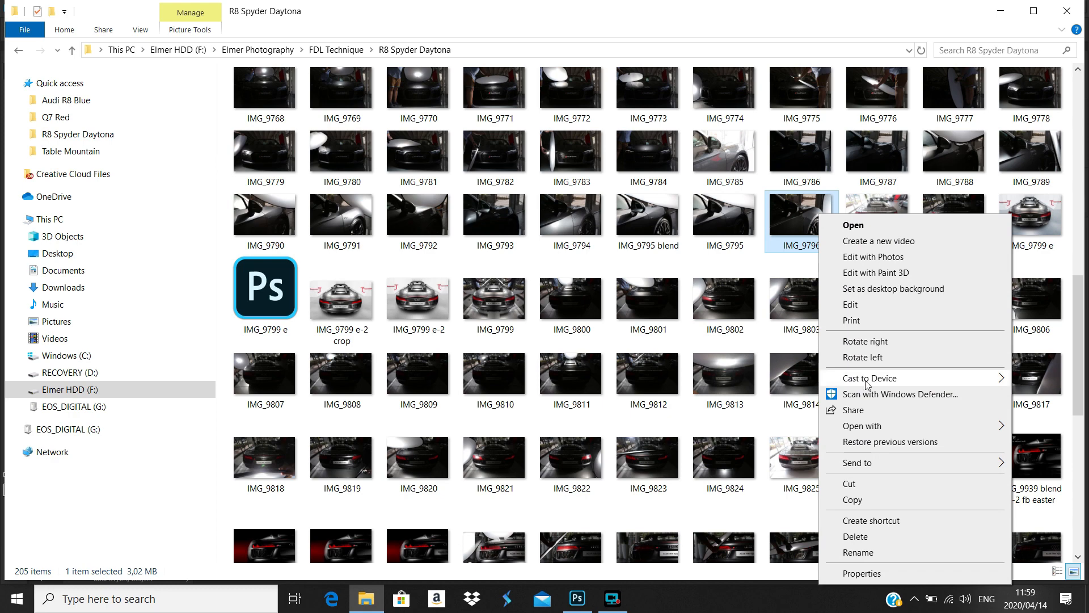
mouse_move(869, 429)
click(769, 426)
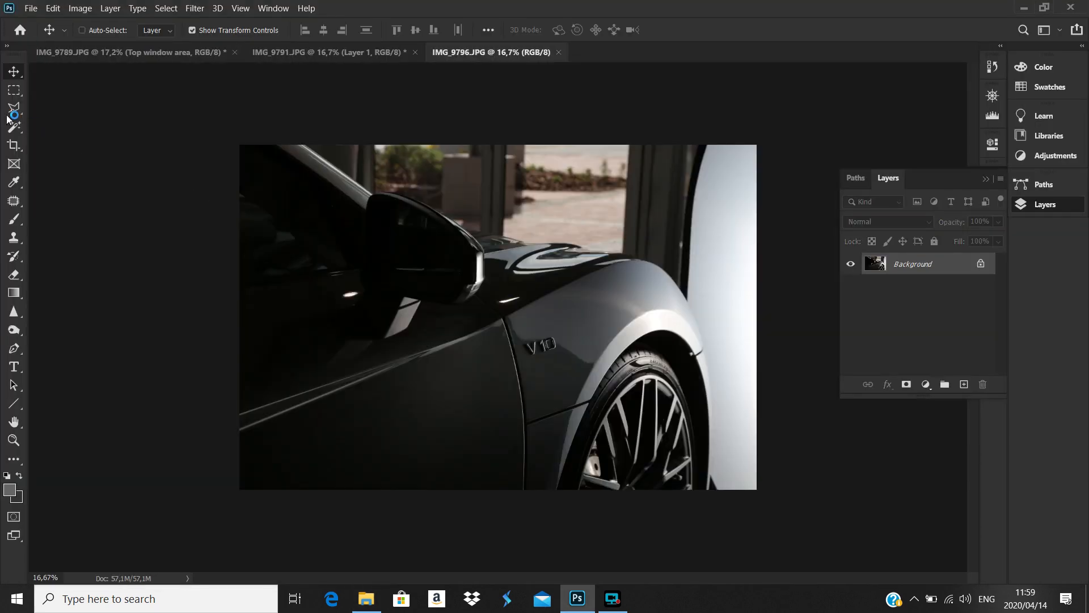
Select a rectangle around the front fender and wheel in IMG_9796 and copy it to a new layer.
click(14, 90)
drag(540, 202, 805, 519)
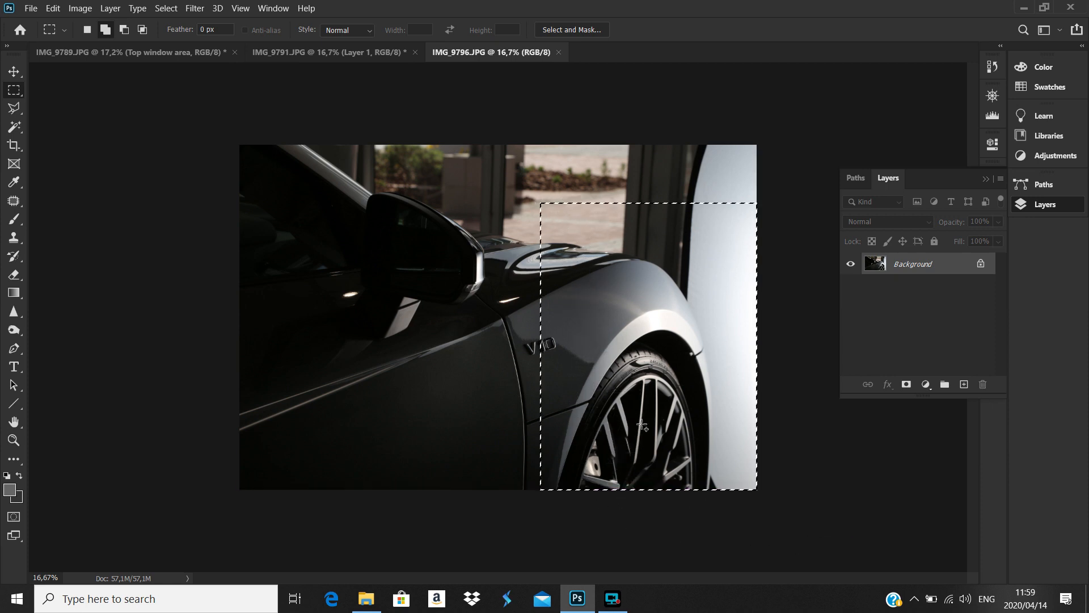
key(ctrl+j)
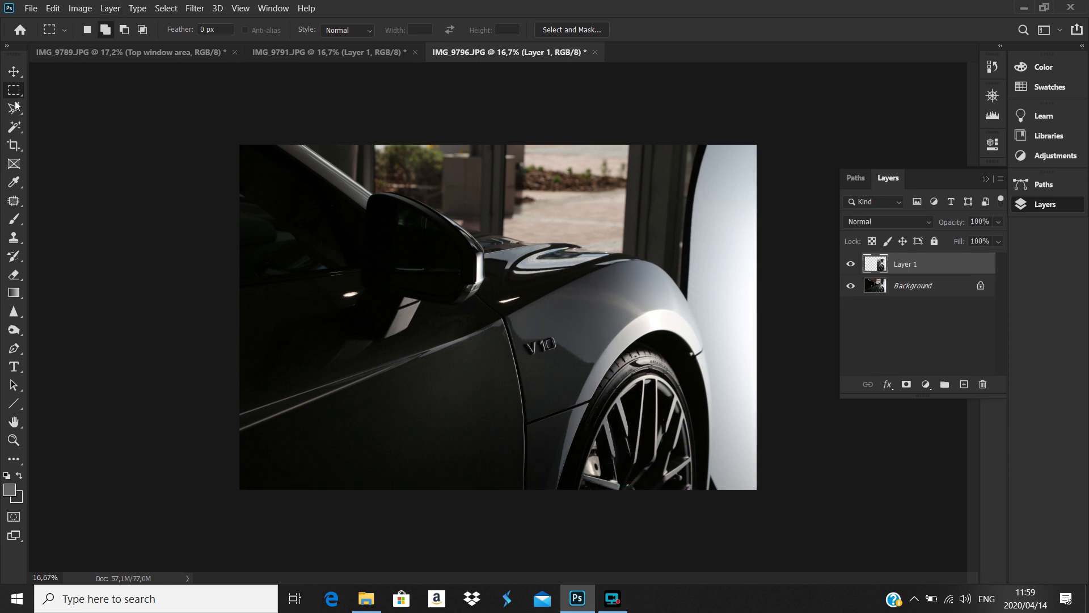
Move the wheel layer into the IMG_9789 document, aligned over the car's wheel, and place it topmost in the layer stack.
click(13, 72)
drag(596, 237, 652, 332)
drag(912, 288, 912, 265)
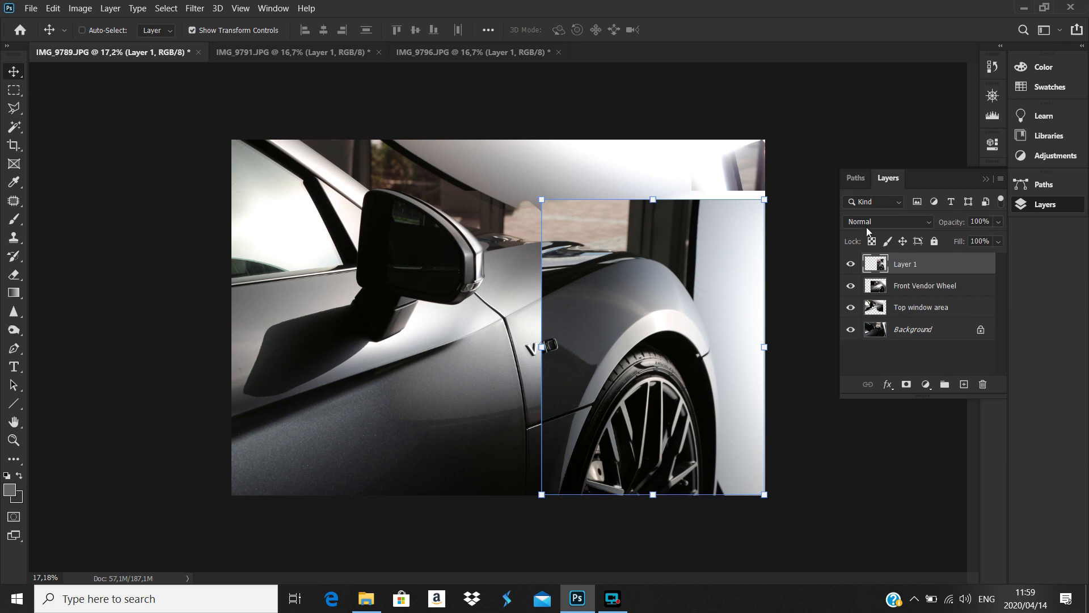
Examine how Layer 1's fender line and panel gap align with the layers below, close up and by toggling its visibility.
click(851, 263)
click(852, 264)
scroll(593, 464, up, 10)
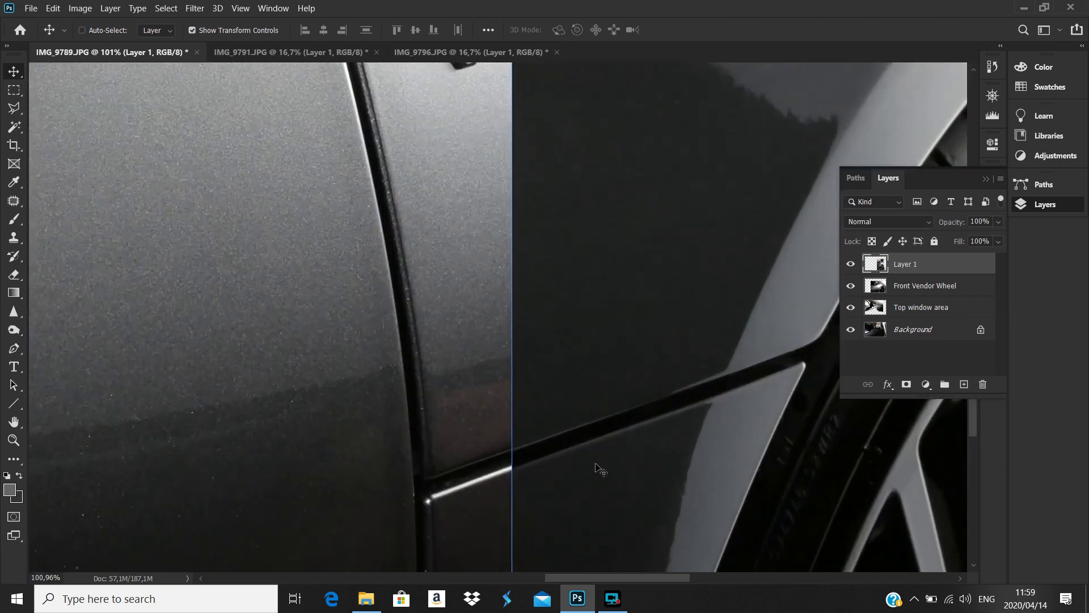
scroll(593, 464, up, 2)
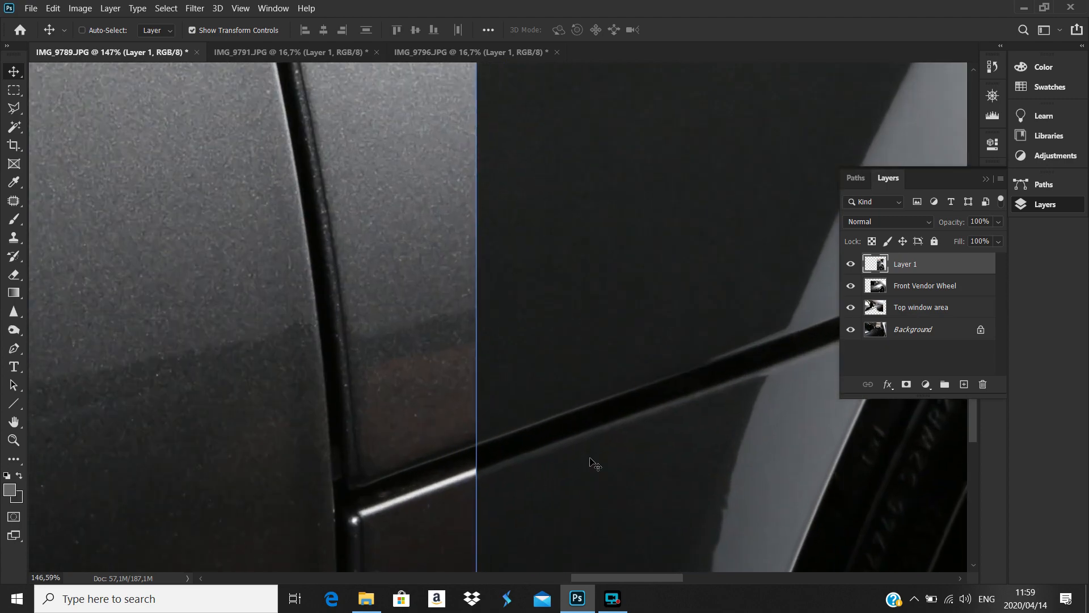
scroll(561, 368, down, 12)
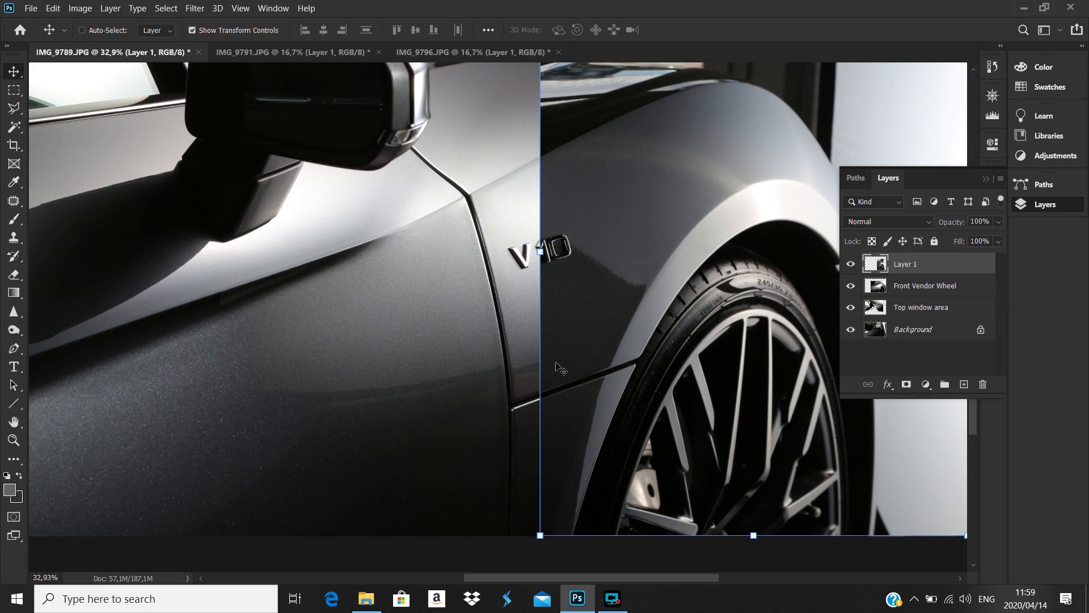
key(ctrl+plus)
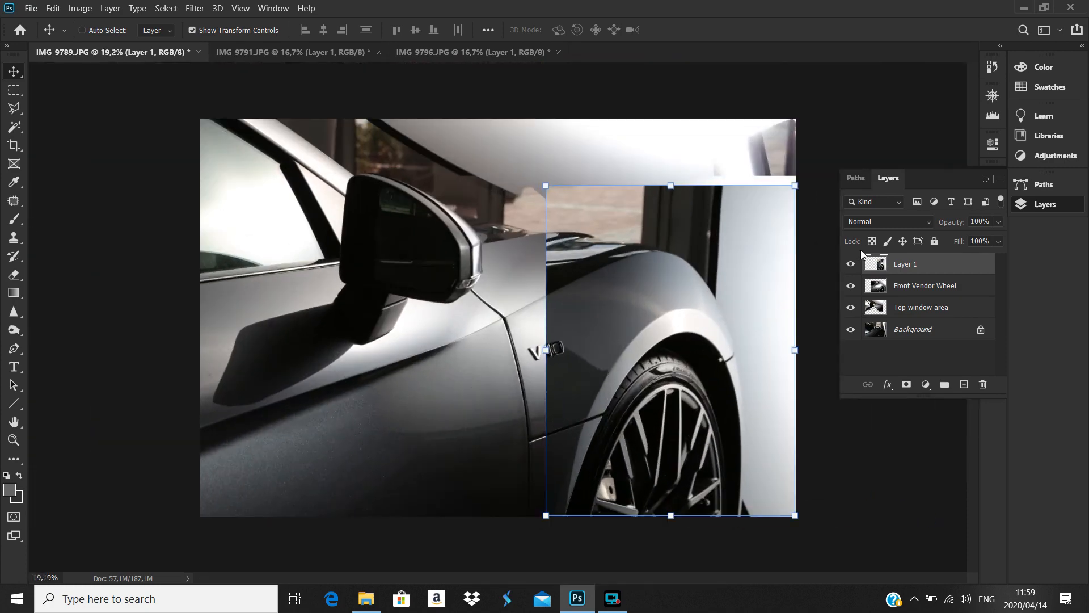
click(851, 264)
click(851, 264)
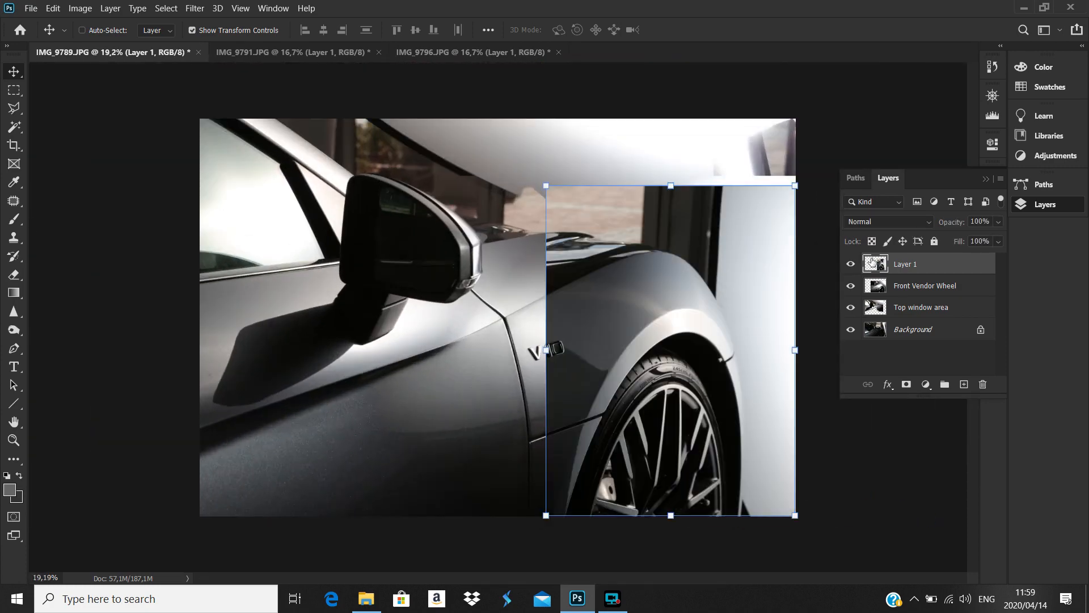
Set Layer 1's blend mode to Lighten and compare the wheel area with the layer hidden and shown.
click(928, 223)
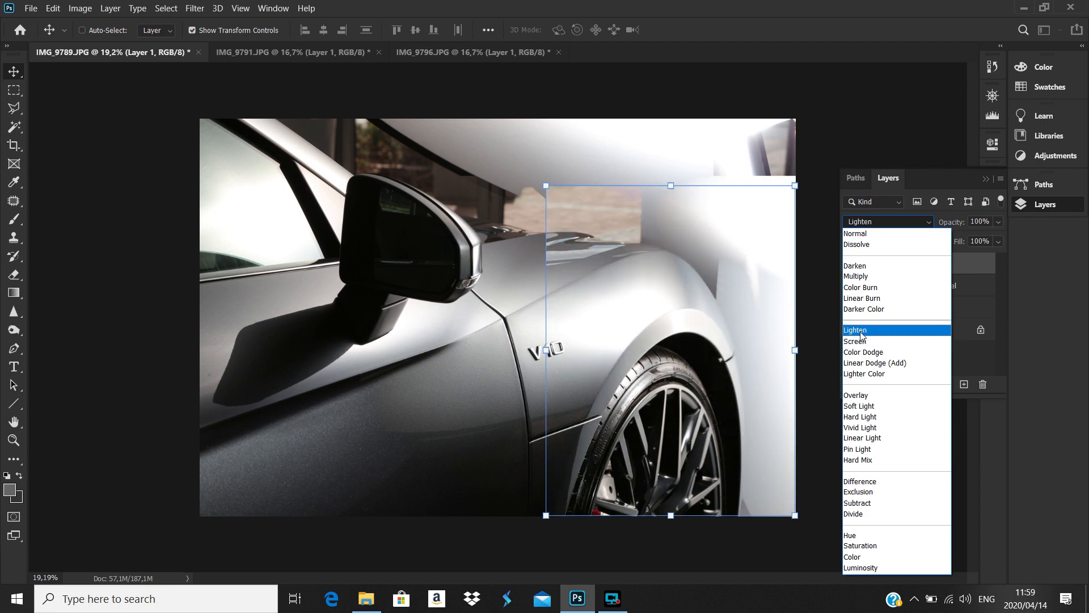
click(860, 333)
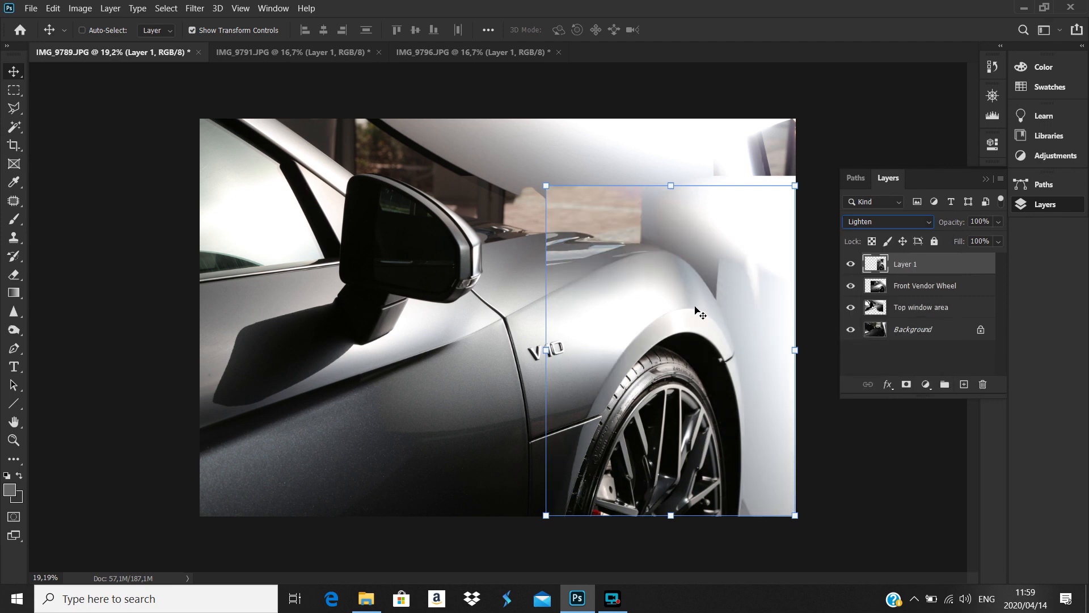
click(851, 264)
click(851, 265)
Erase Layer 1's upper area over the fender and background with a soft round 1102 px eraser at 22% opacity.
click(14, 274)
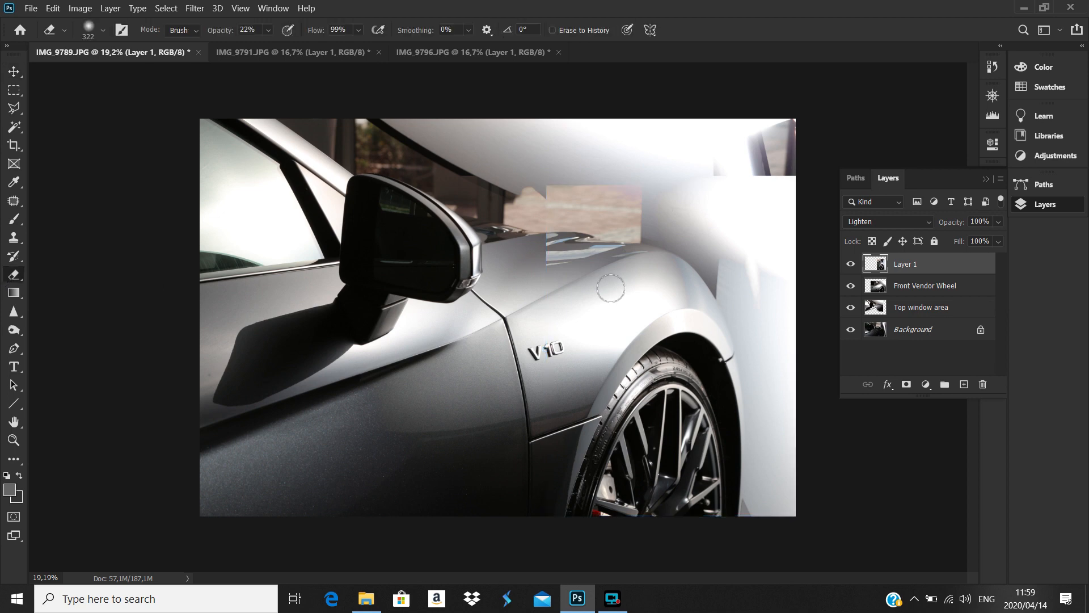
right_click(673, 276)
click(837, 311)
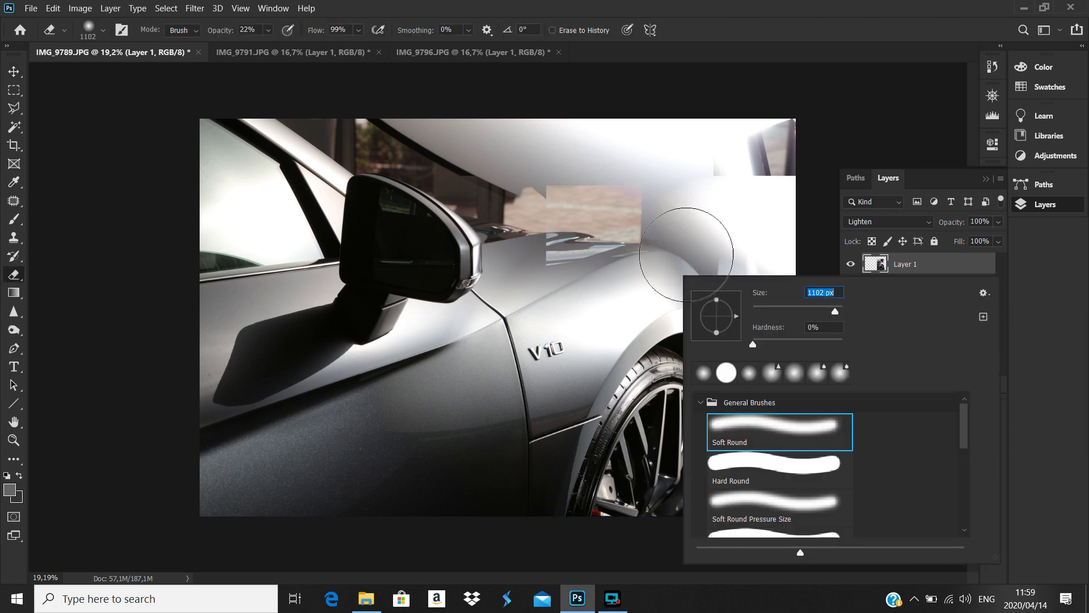
click(694, 253)
mouse_move(760, 340)
mouse_down()
mouse_move(769, 372)
mouse_move(735, 270)
mouse_move(769, 338)
mouse_move(788, 495)
mouse_move(776, 323)
mouse_move(784, 489)
mouse_move(788, 429)
mouse_move(765, 322)
mouse_move(716, 250)
mouse_move(667, 218)
mouse_move(768, 331)
mouse_move(683, 216)
mouse_move(790, 484)
mouse_move(744, 290)
mouse_move(797, 492)
mouse_move(750, 317)
mouse_move(664, 220)
mouse_move(736, 290)
mouse_move(792, 460)
mouse_move(751, 319)
mouse_move(676, 223)
mouse_move(716, 247)
mouse_move(772, 352)
mouse_move(729, 274)
mouse_move(591, 188)
mouse_move(557, 221)
mouse_move(605, 193)
mouse_move(559, 235)
mouse_move(661, 173)
mouse_move(569, 229)
mouse_move(552, 194)
mouse_up()
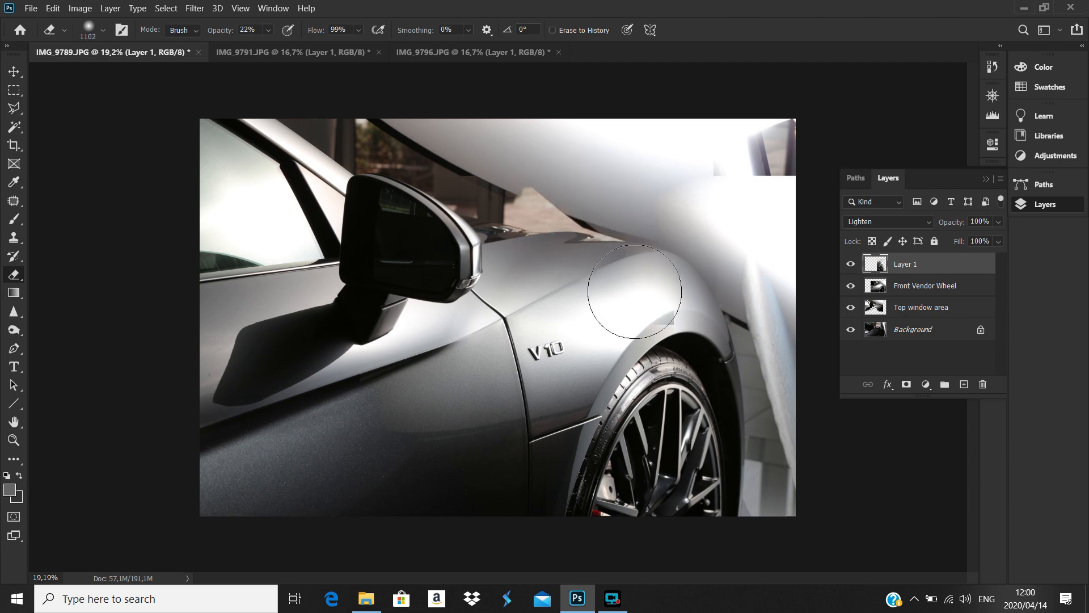
key(ctrl+z)
drag(600, 227, 591, 222)
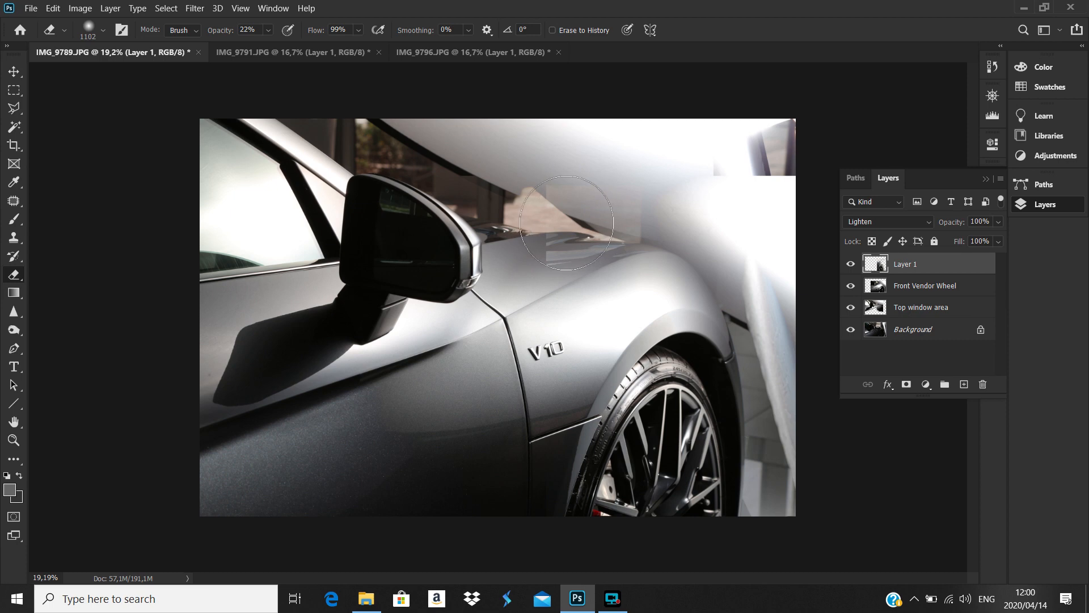
Set the eraser opacity to 91% and erase Layer 1's leftover areas above the fender and beside the wheel.
click(269, 30)
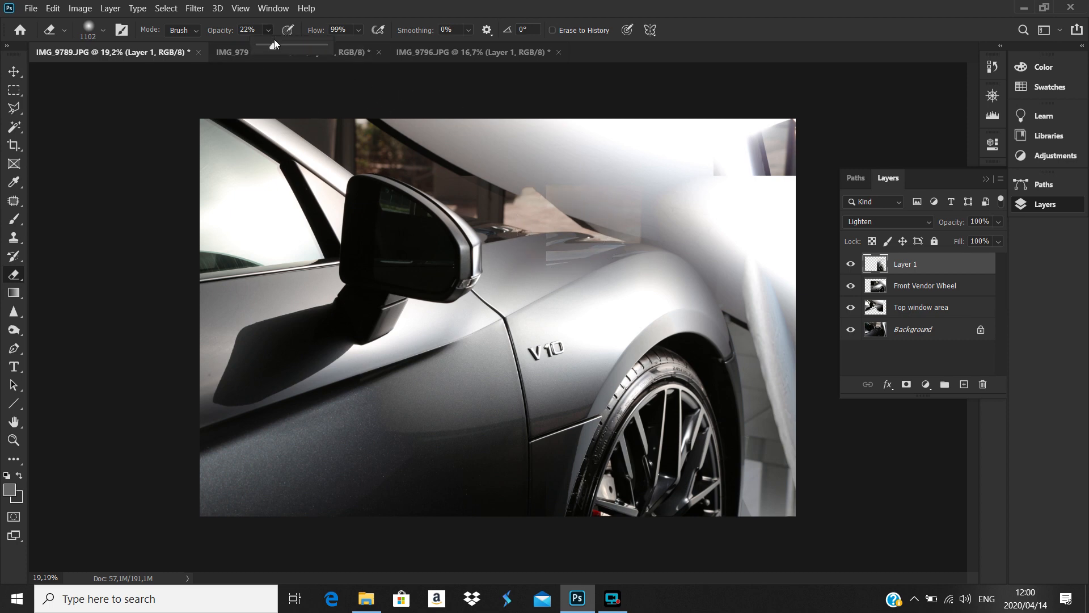
click(325, 48)
mouse_move(563, 226)
mouse_down()
mouse_move(631, 227)
mouse_move(621, 203)
mouse_move(548, 237)
mouse_move(609, 245)
mouse_move(667, 225)
mouse_move(631, 185)
mouse_move(645, 260)
mouse_move(633, 295)
mouse_move(782, 305)
mouse_move(692, 237)
mouse_move(706, 254)
mouse_move(737, 249)
mouse_up()
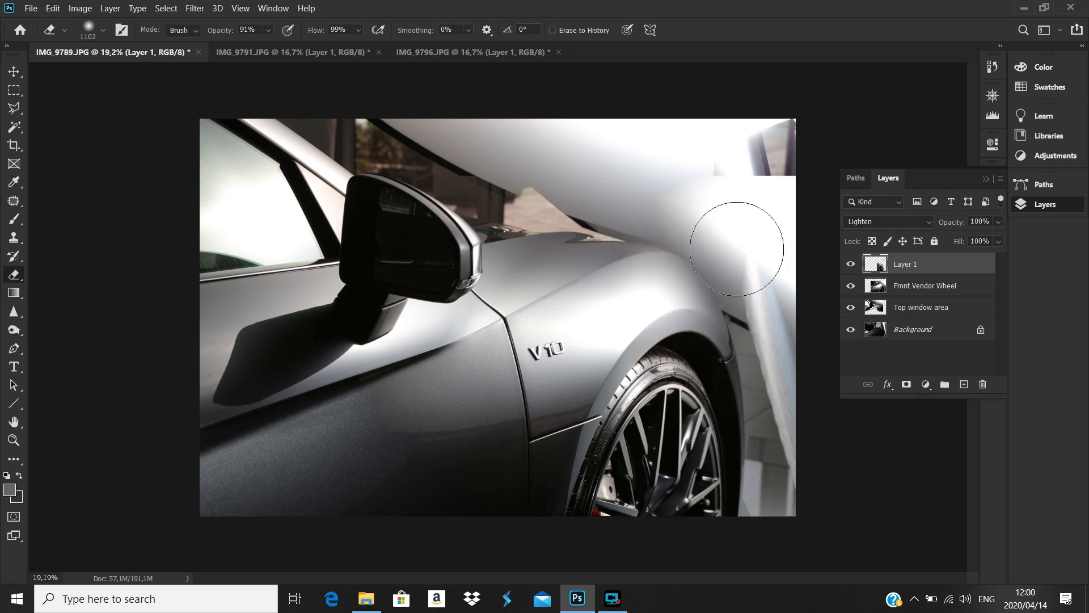
mouse_move(737, 249)
mouse_down()
mouse_move(700, 261)
mouse_move(719, 193)
mouse_move(771, 188)
mouse_move(683, 234)
mouse_move(650, 264)
mouse_move(689, 281)
mouse_move(740, 339)
mouse_move(737, 307)
mouse_up()
Examine the blended fender, V10 badge and wheel close up and in the full image.
scroll(596, 211, down, 3)
scroll(585, 238, up, 2)
scroll(584, 241, up, 2)
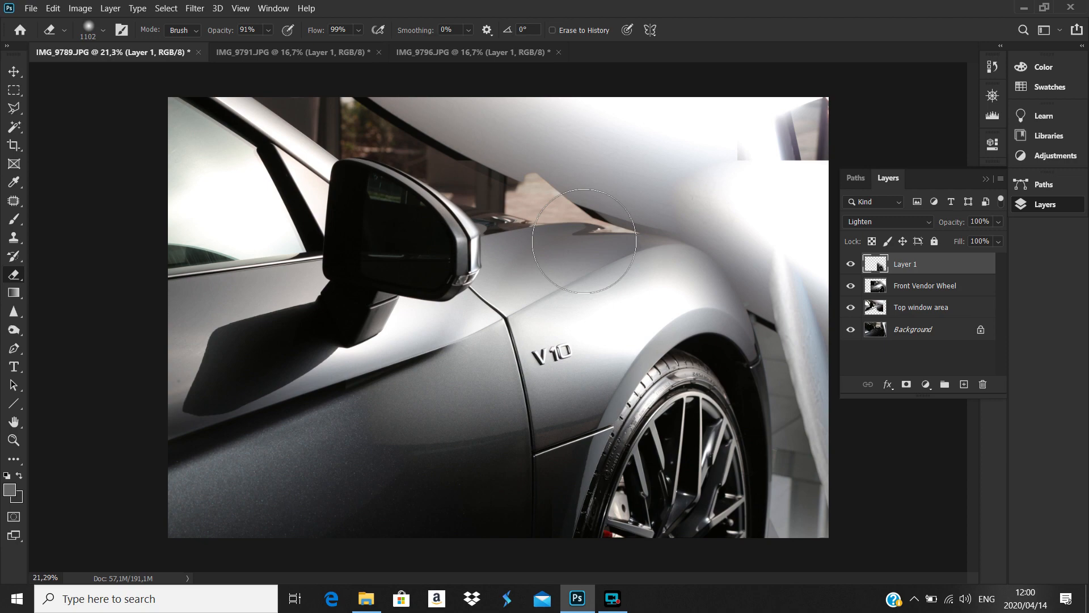
scroll(584, 241, down, 2)
scroll(562, 290, up, 3)
scroll(561, 289, up, 2)
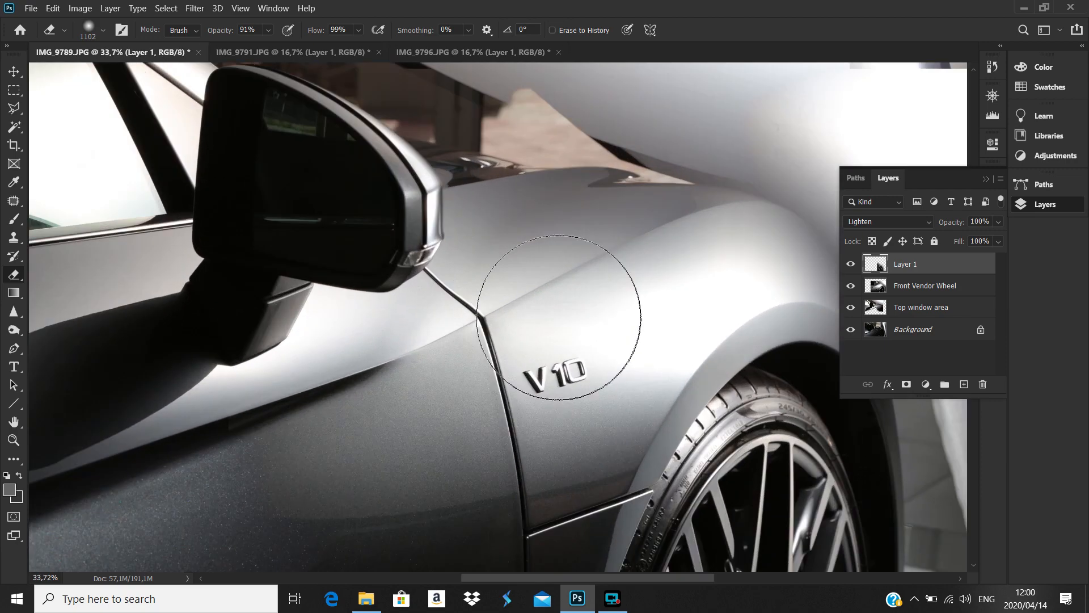
scroll(596, 328, up, 3)
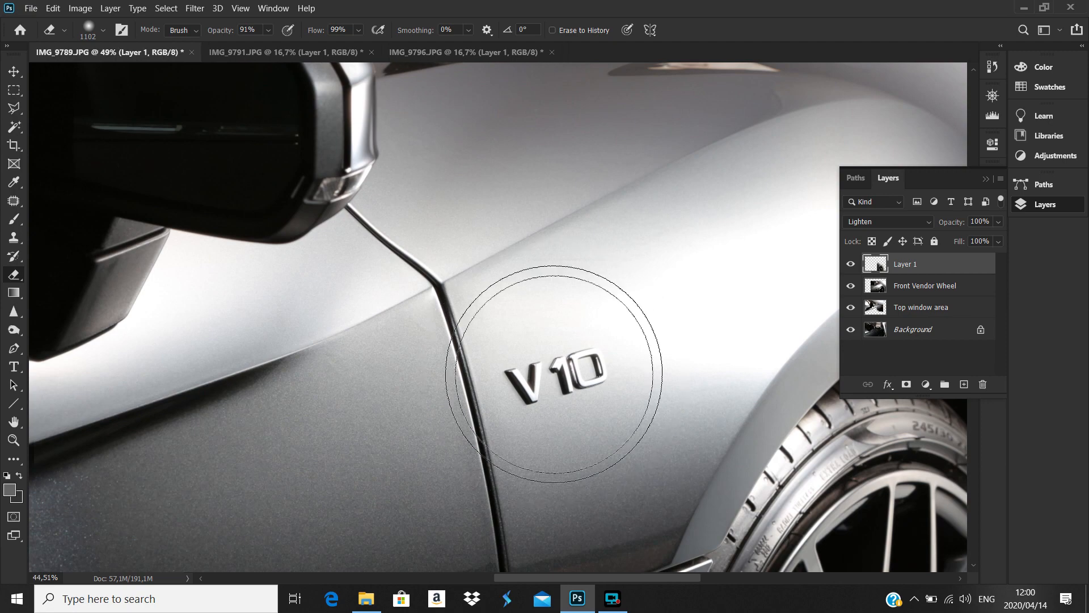
scroll(556, 386, down, 5)
scroll(559, 339, down, 1)
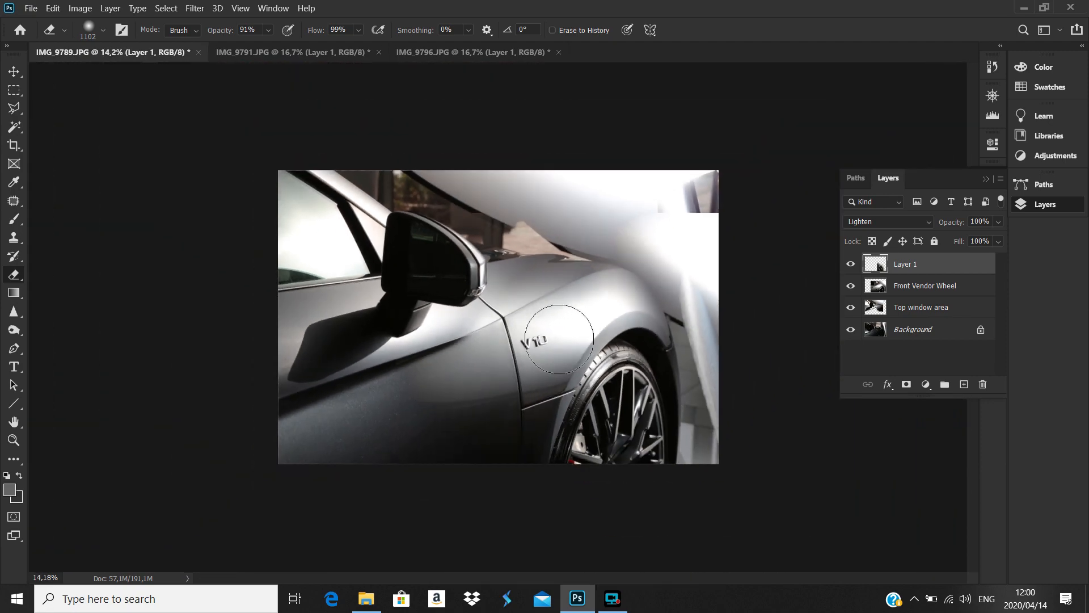
scroll(560, 340, up, 2)
scroll(559, 340, up, 1)
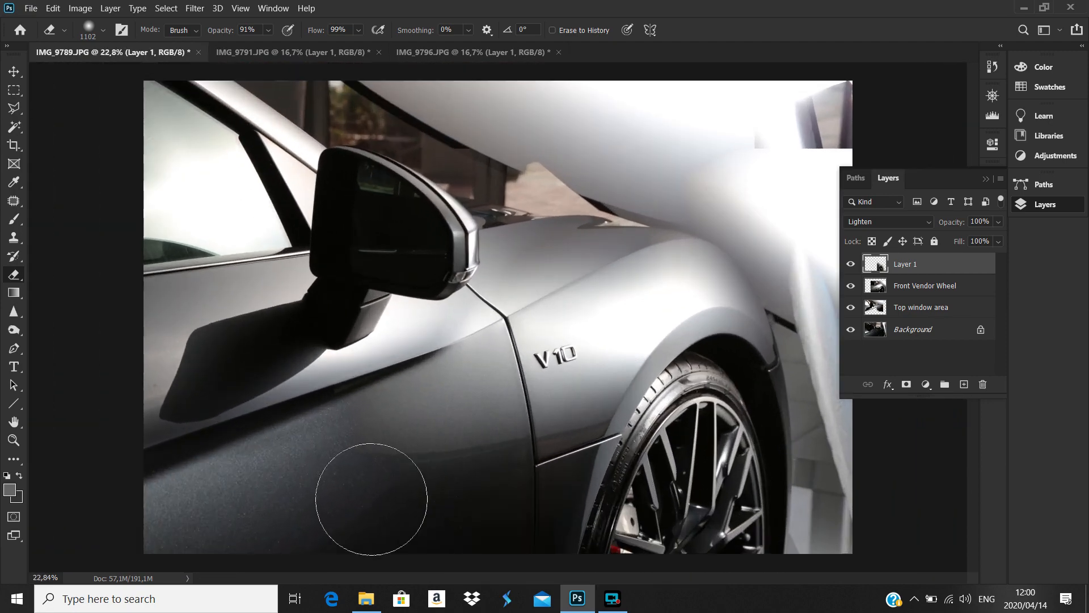
Check the Front Vendor Wheel layer by toggling it, then erase its reflection on the lower door at 43% eraser opacity.
click(908, 287)
click(851, 286)
click(851, 286)
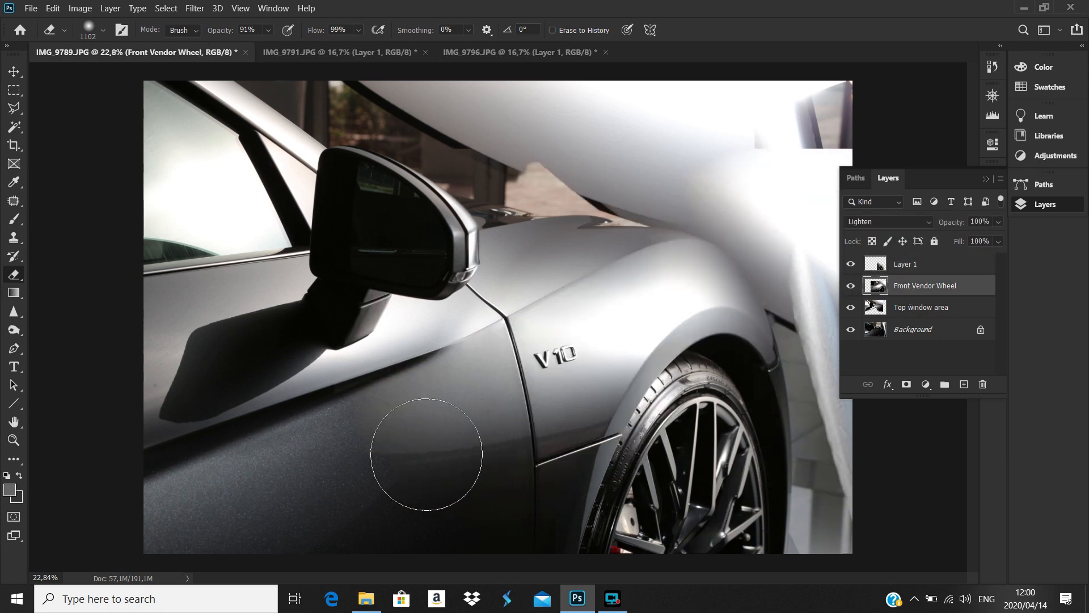
drag(270, 30, 243, 46)
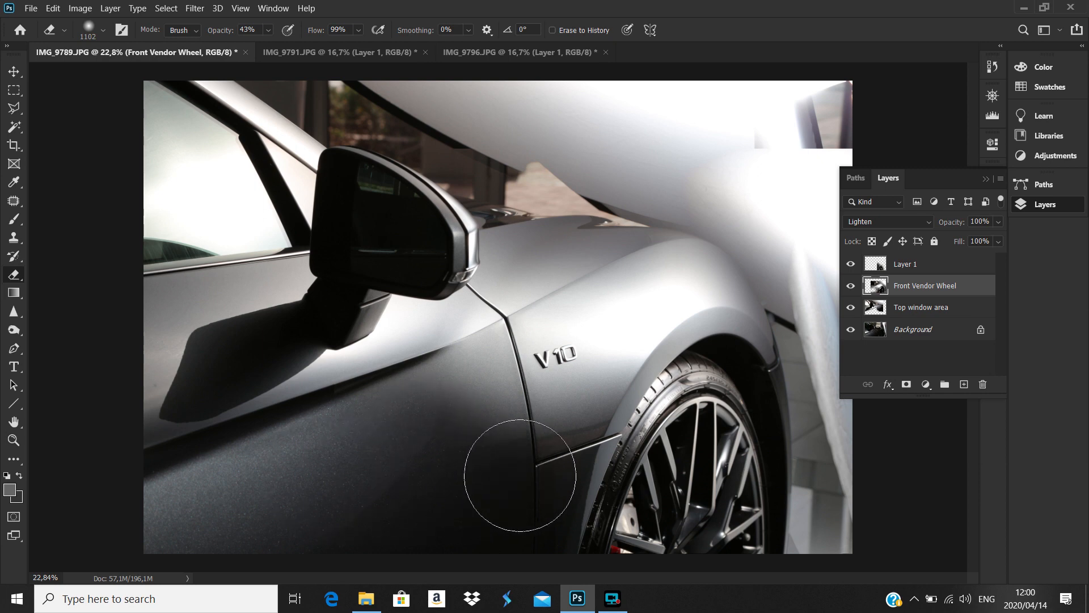
Try to erase more of the Front Vendor Wheel layer around the lower door gap, undoing each attempt.
click(536, 475)
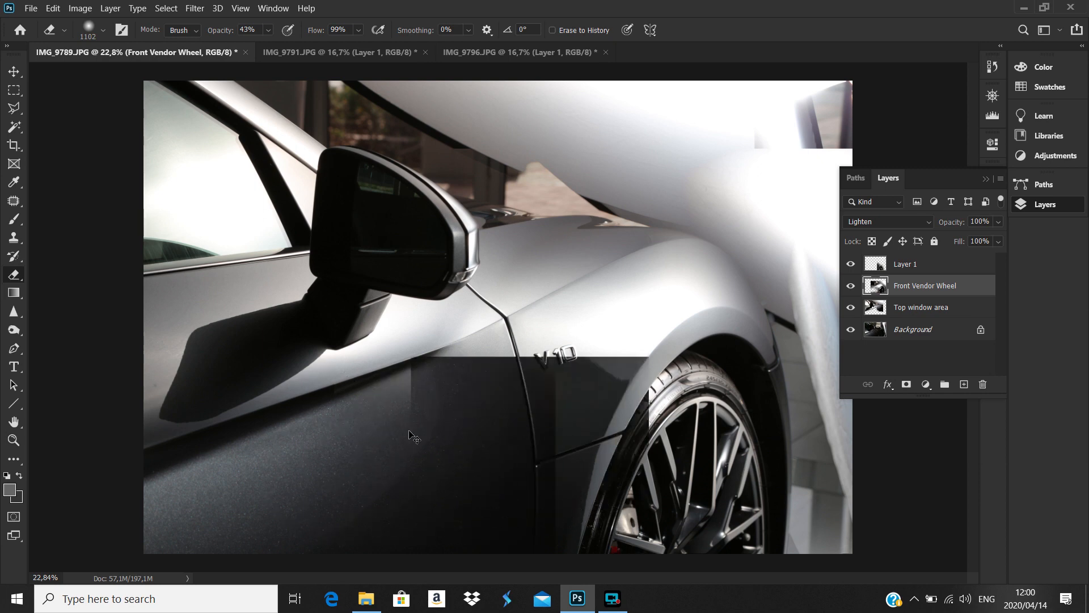
key(ctrl+z)
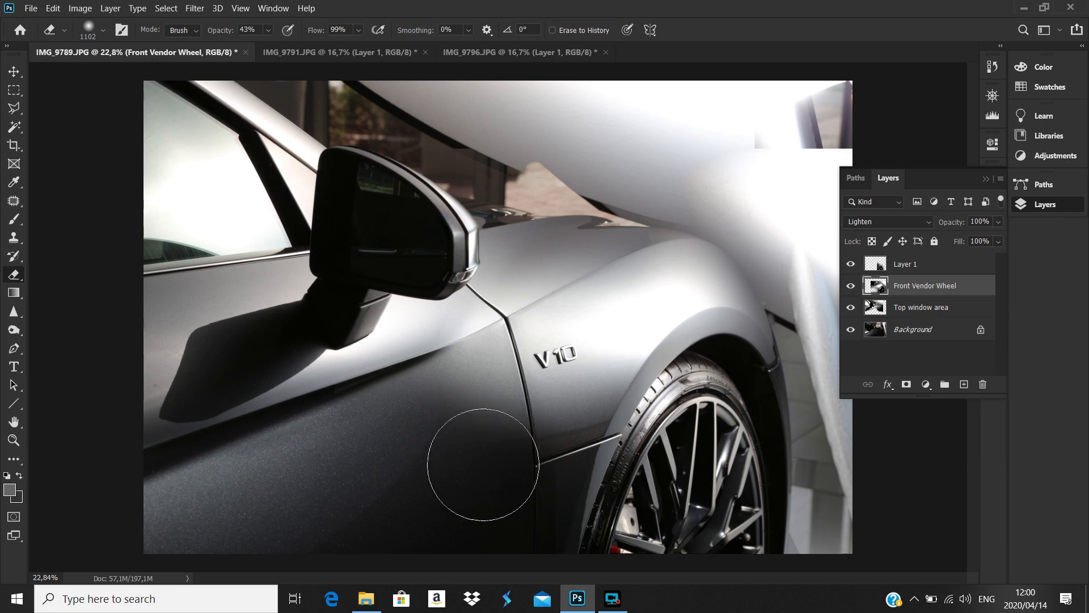
click(477, 465)
key(ctrl+z)
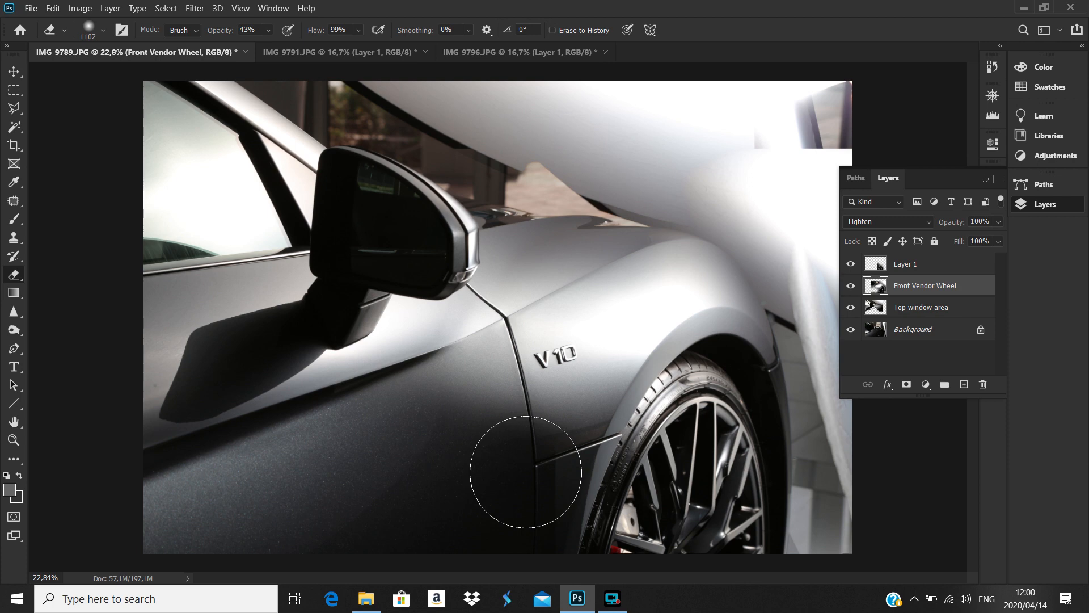
Try two more eraser dabs on the Front Vendor Wheel layer over the door left of the V10 badge, undoing both.
scroll(506, 322, down, 3)
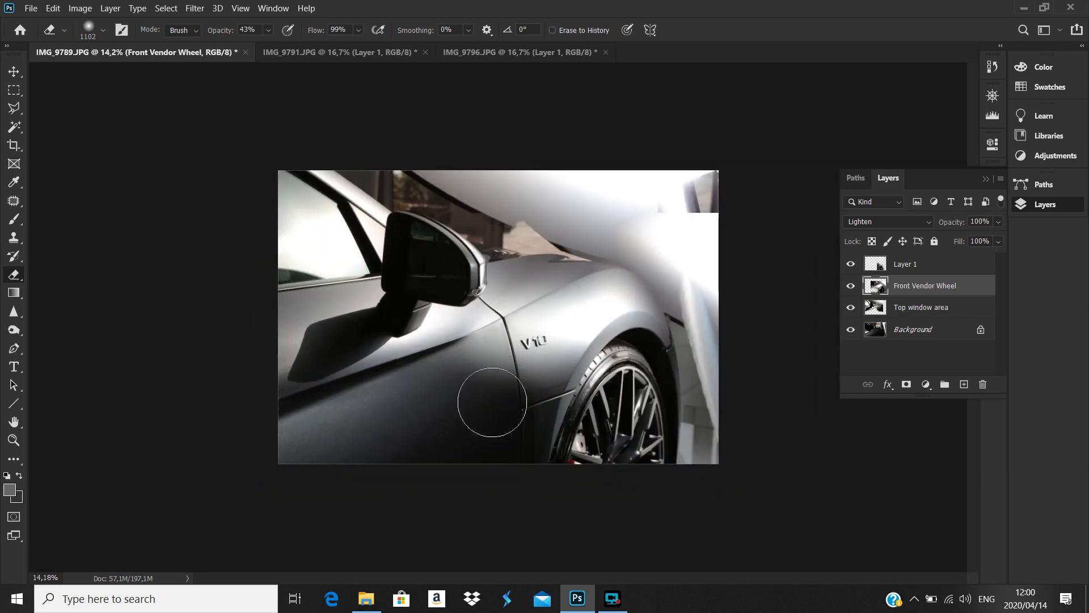
scroll(499, 397, up, 2)
click(480, 439)
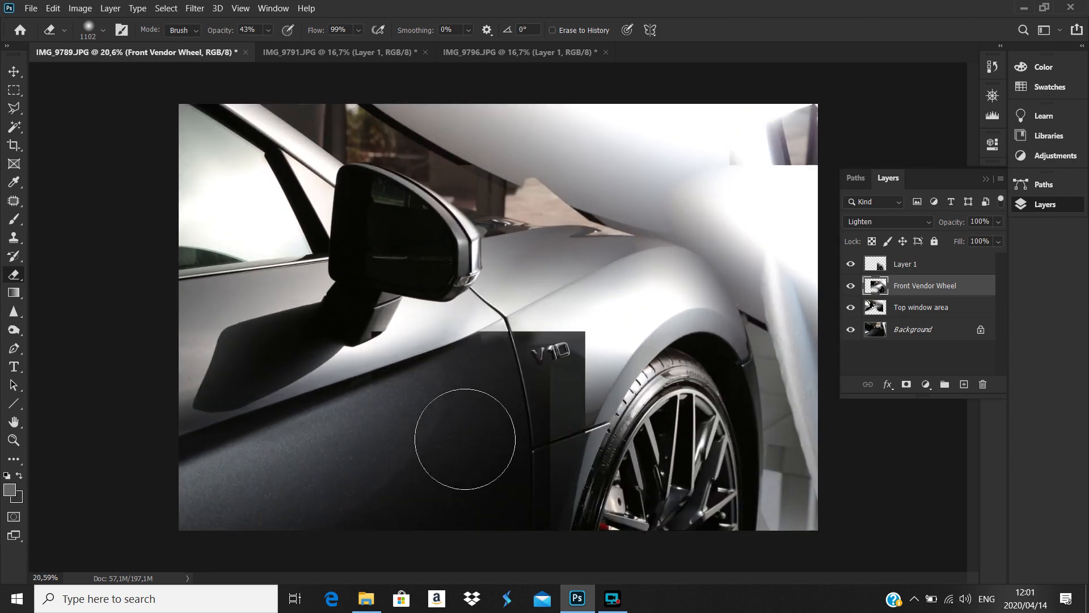
key(ctrl+z)
click(465, 423)
key(ctrl+z)
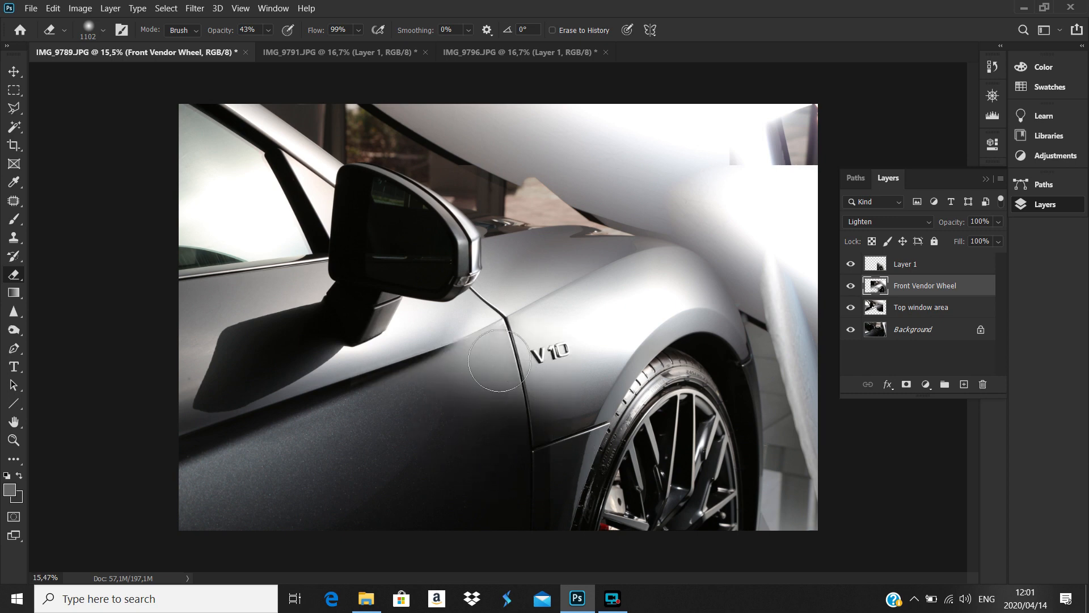
scroll(560, 271, down, 5)
scroll(560, 272, up, 5)
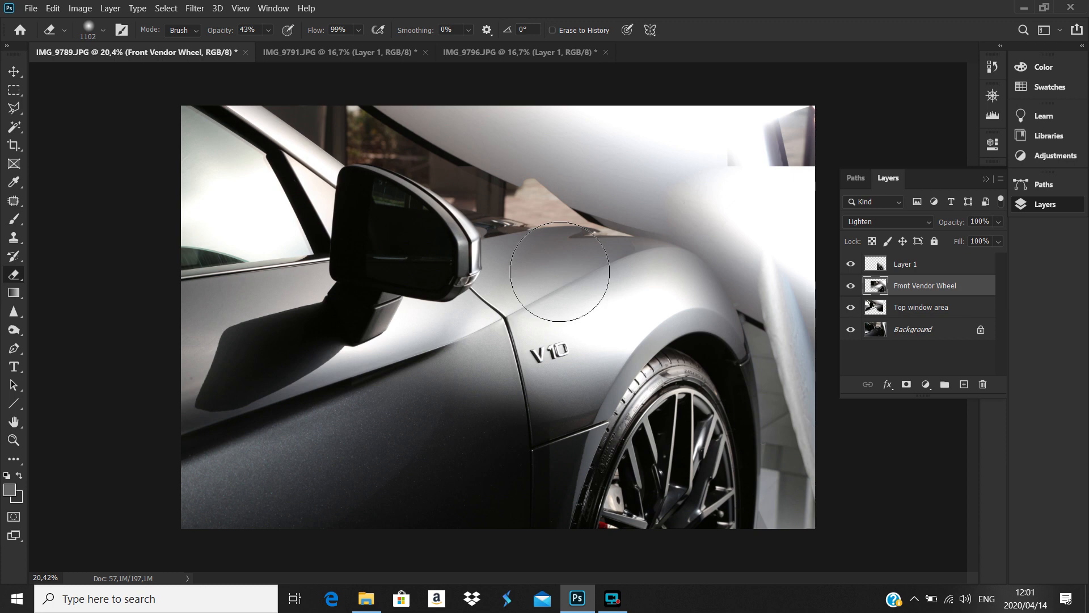
scroll(437, 312, up, 3)
scroll(462, 267, down, 5)
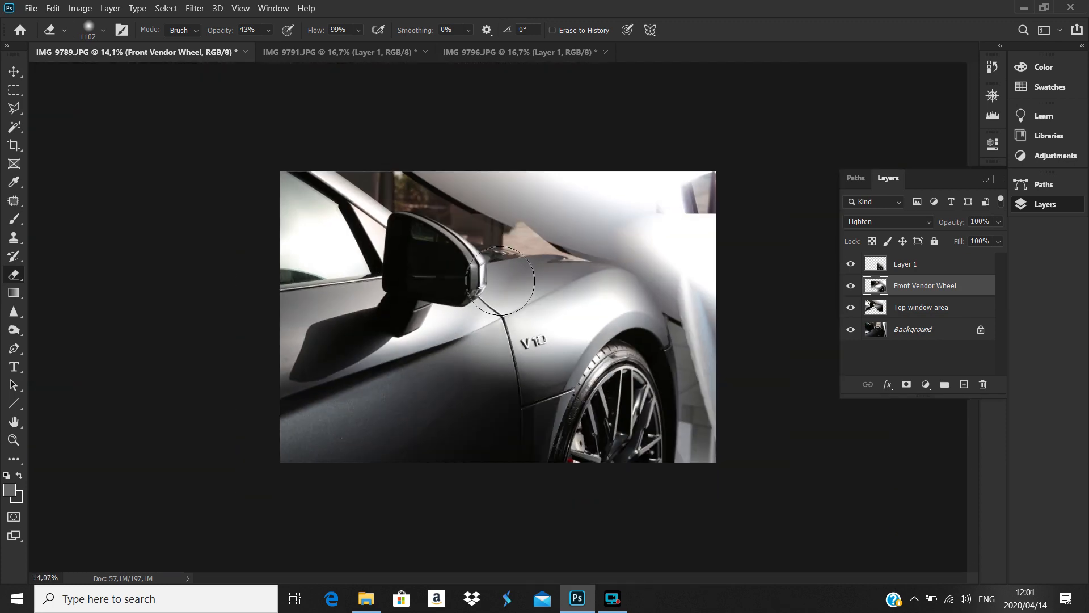
scroll(501, 281, up, 1)
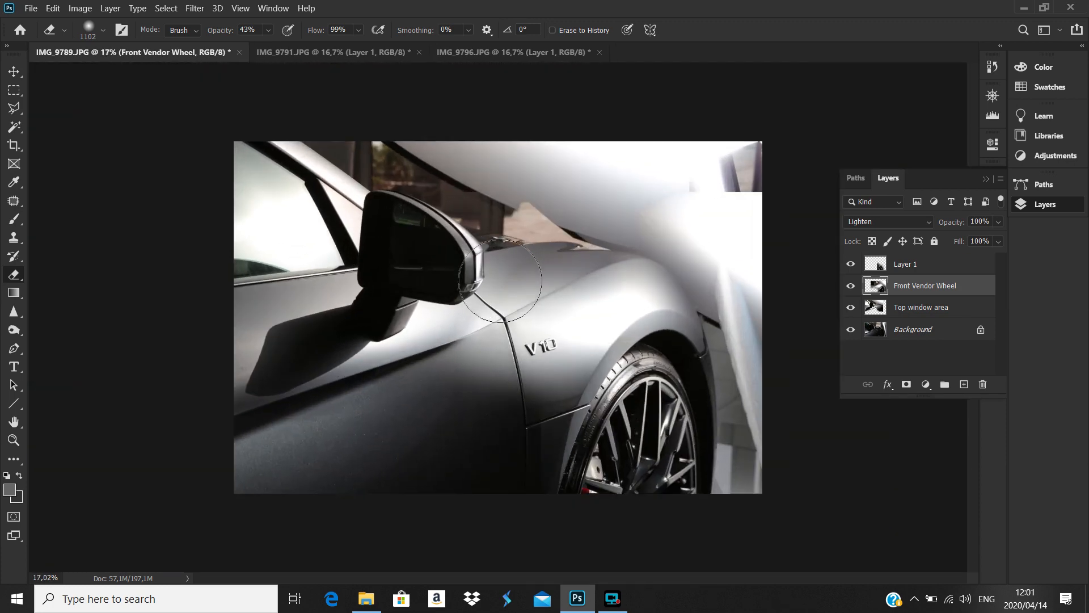
Save the layered blend as a Photoshop file named IMG_9789 Blend 1 in the R8 Spyder Daytona folder.
click(37, 12)
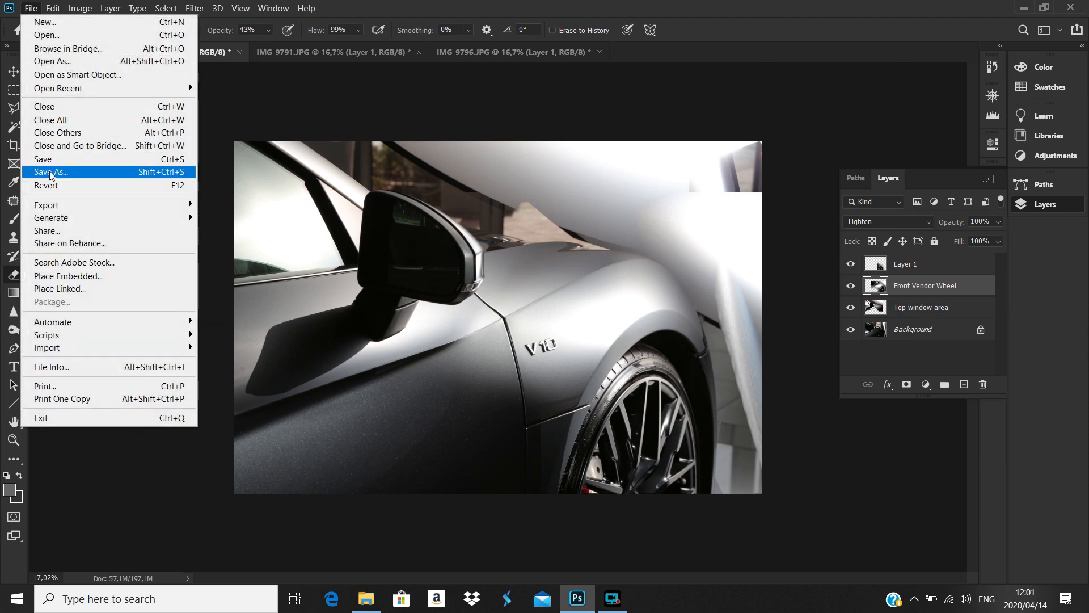
click(88, 172)
click(175, 266)
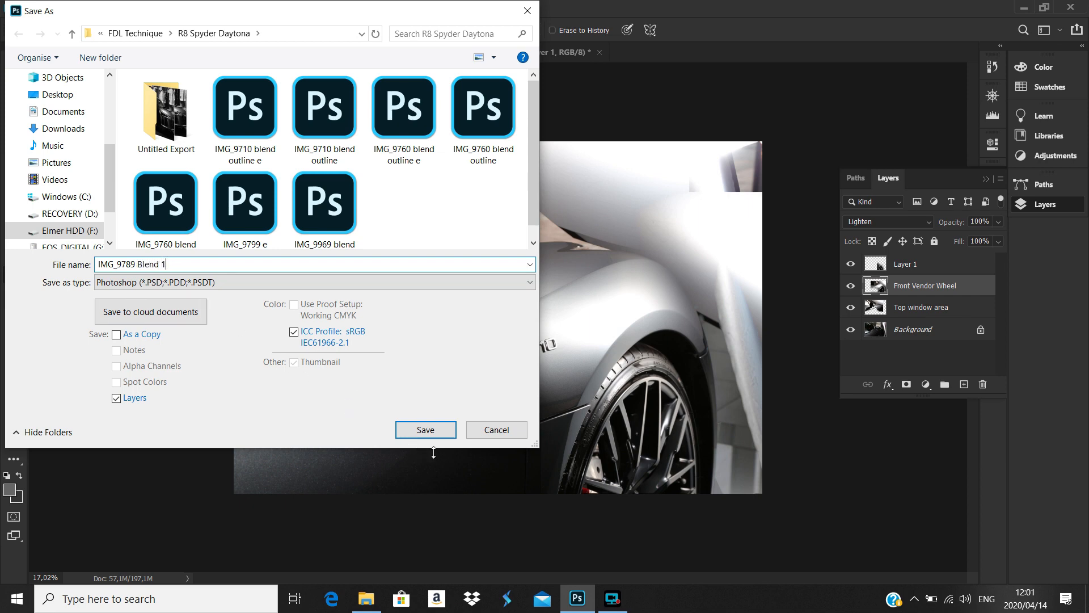
click(425, 430)
click(688, 163)
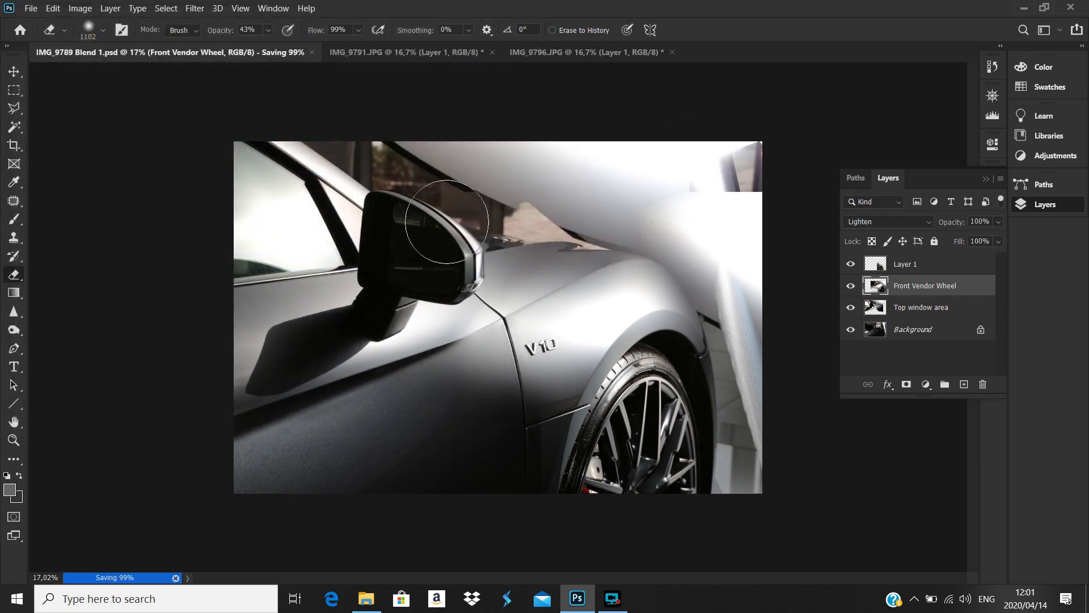
Flatten all layers of the blended image into a single Background layer.
scroll(447, 222, up, 1)
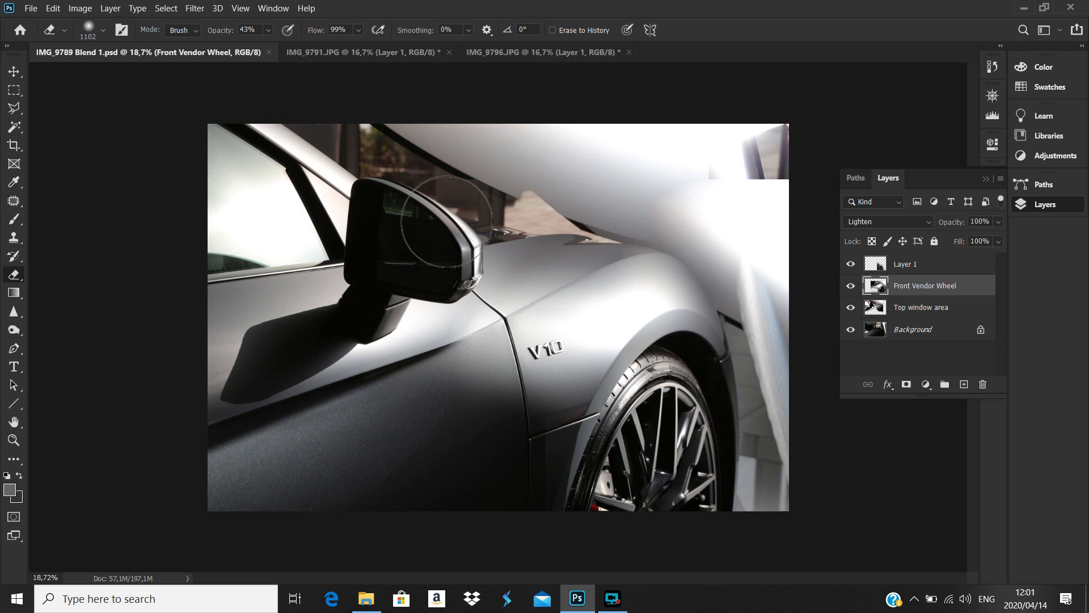
scroll(447, 222, up, 1)
scroll(447, 221, down, 2)
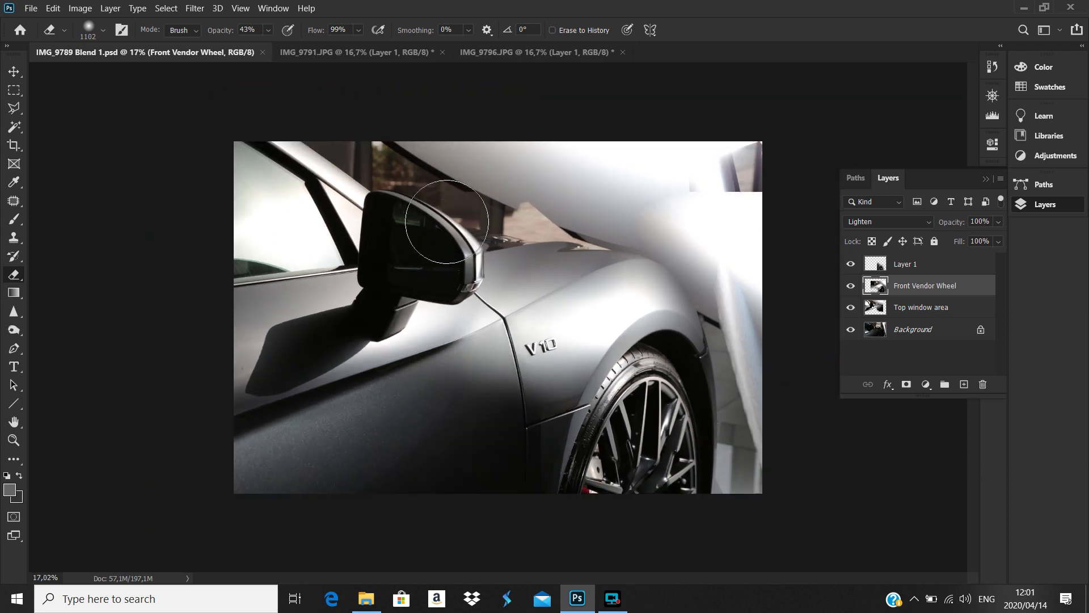
scroll(447, 222, up, 1)
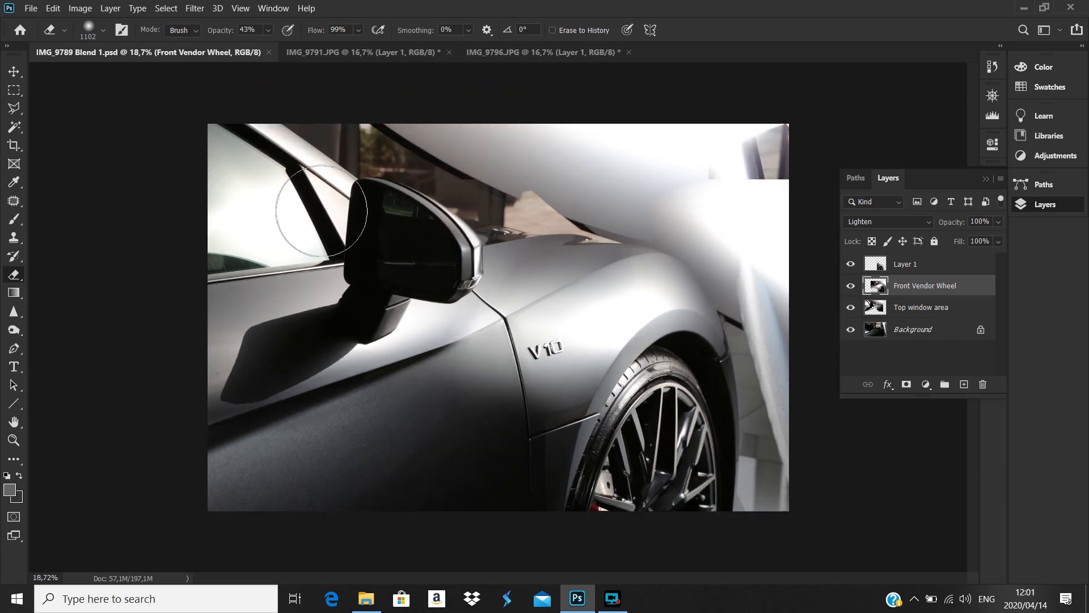
scroll(431, 241, up, 4)
scroll(428, 242, down, 5)
click(110, 8)
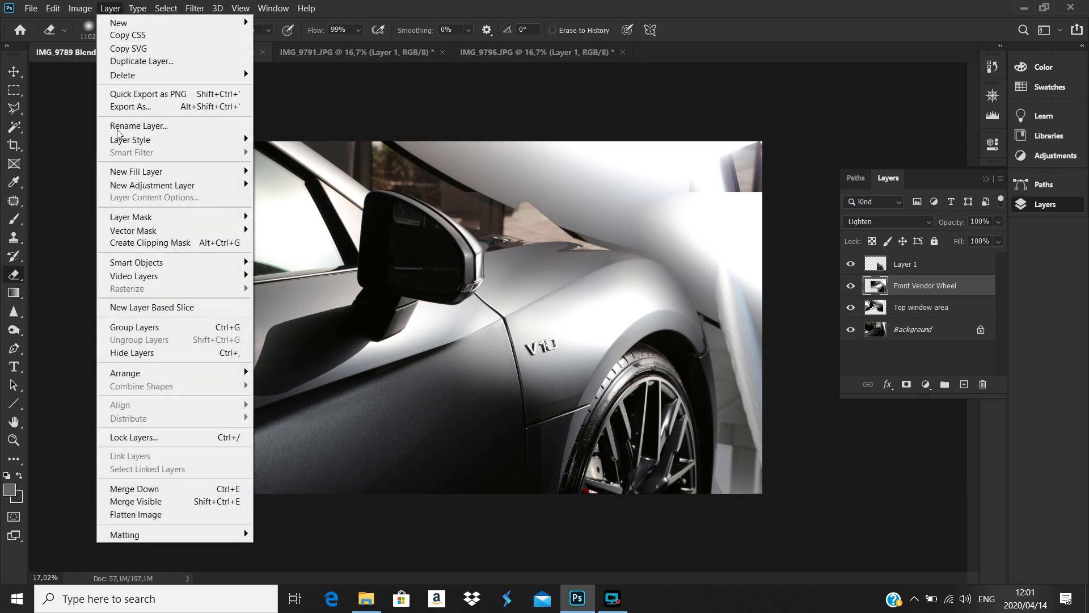
click(142, 522)
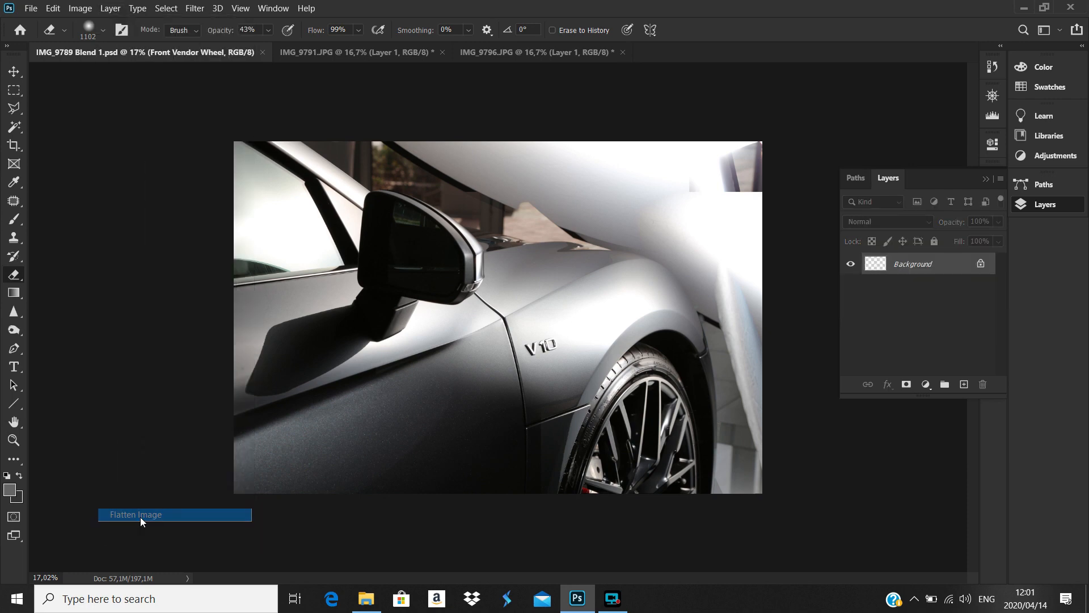
Start a polygonal lasso outline at the image's upper edge and trace the windshield pillar's outer edge down to the mirror.
click(15, 112)
scroll(255, 103, up, 6)
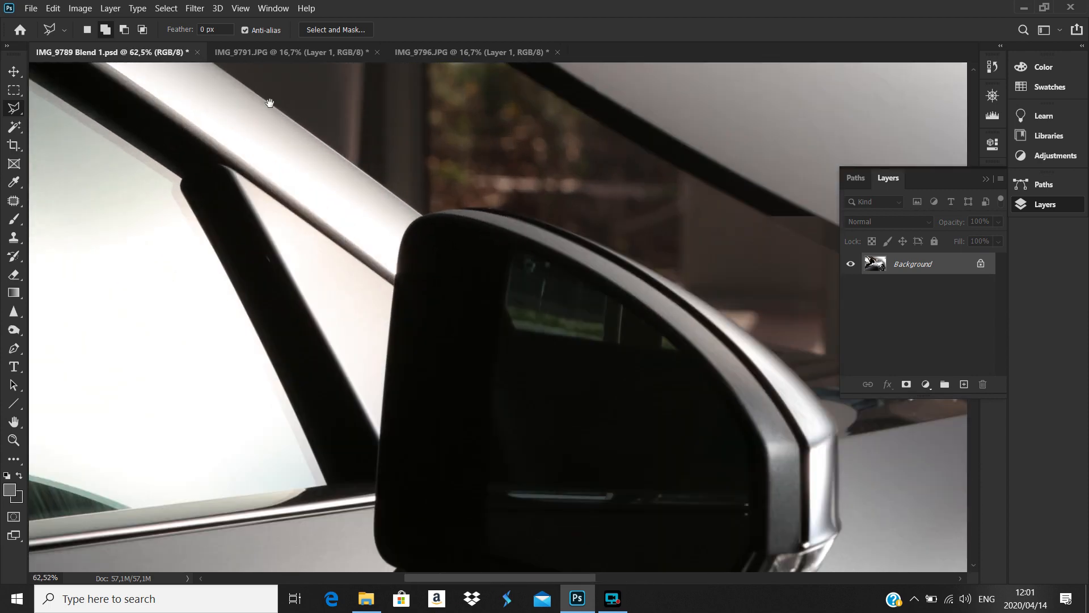
drag(268, 102, 399, 280)
scroll(286, 213, up, 5)
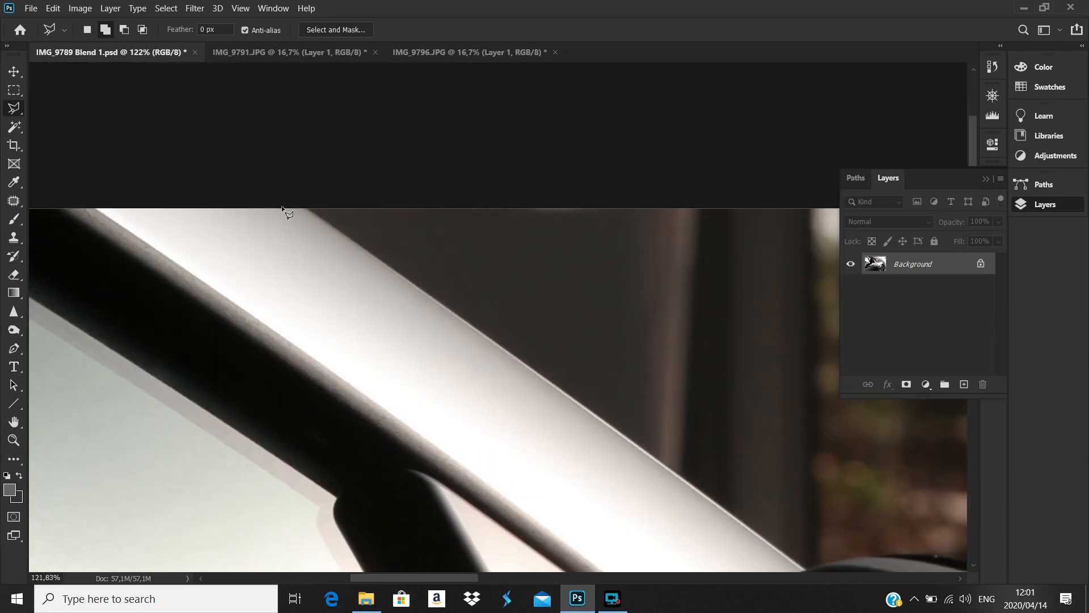
click(324, 209)
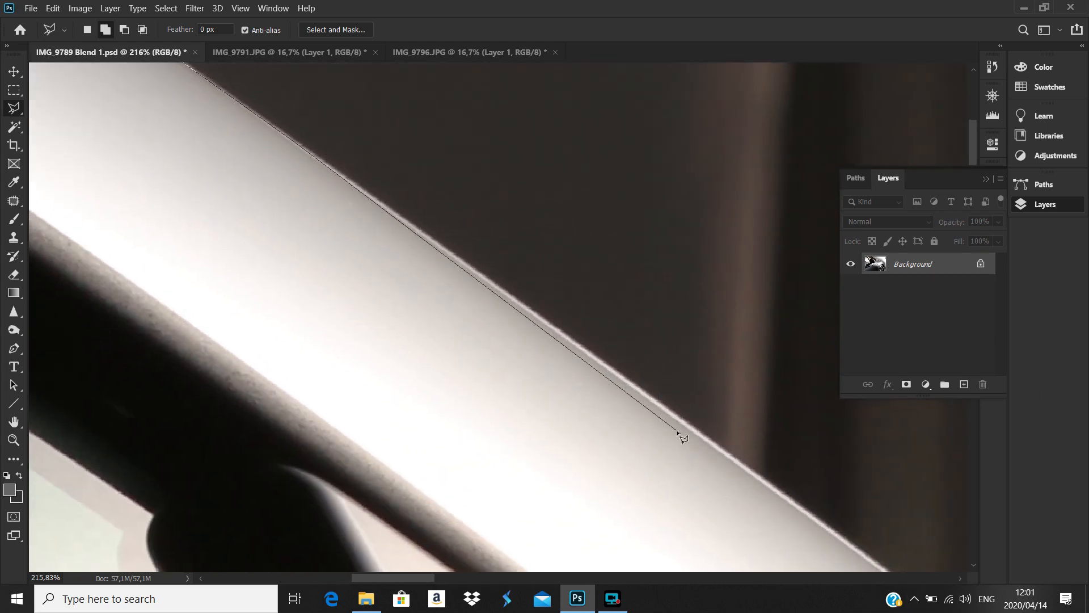
click(639, 389)
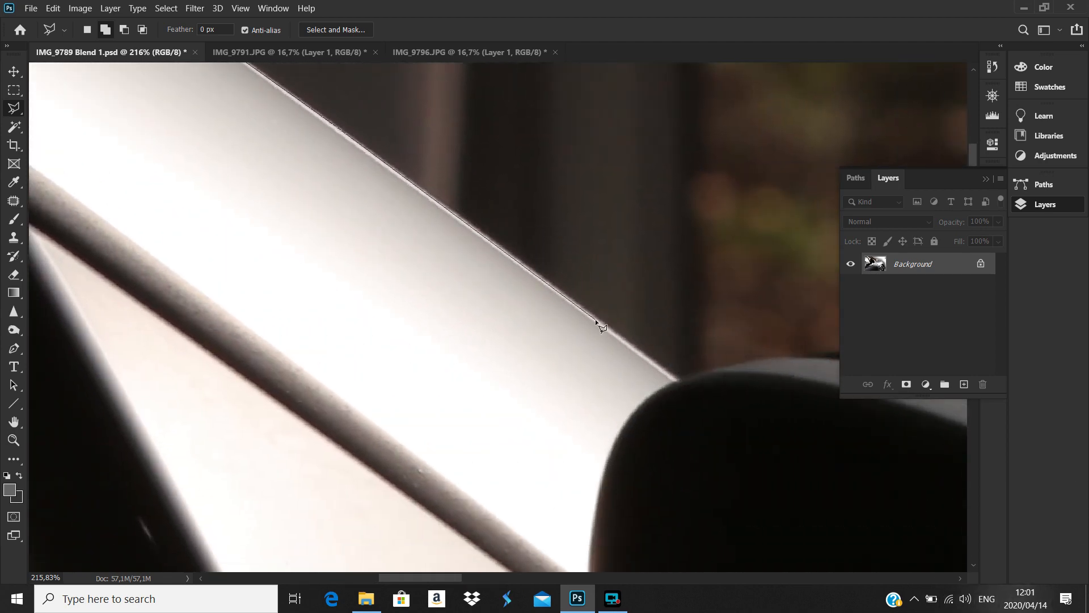
click(674, 379)
Continue the lasso outline along the curved top edge of the side mirror housing.
click(723, 366)
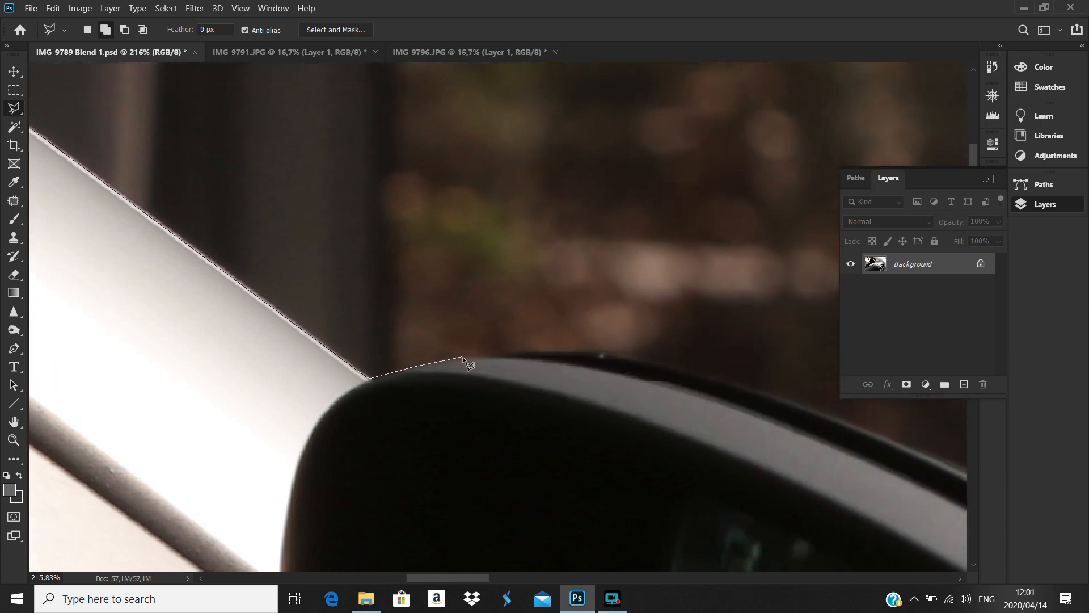
click(468, 358)
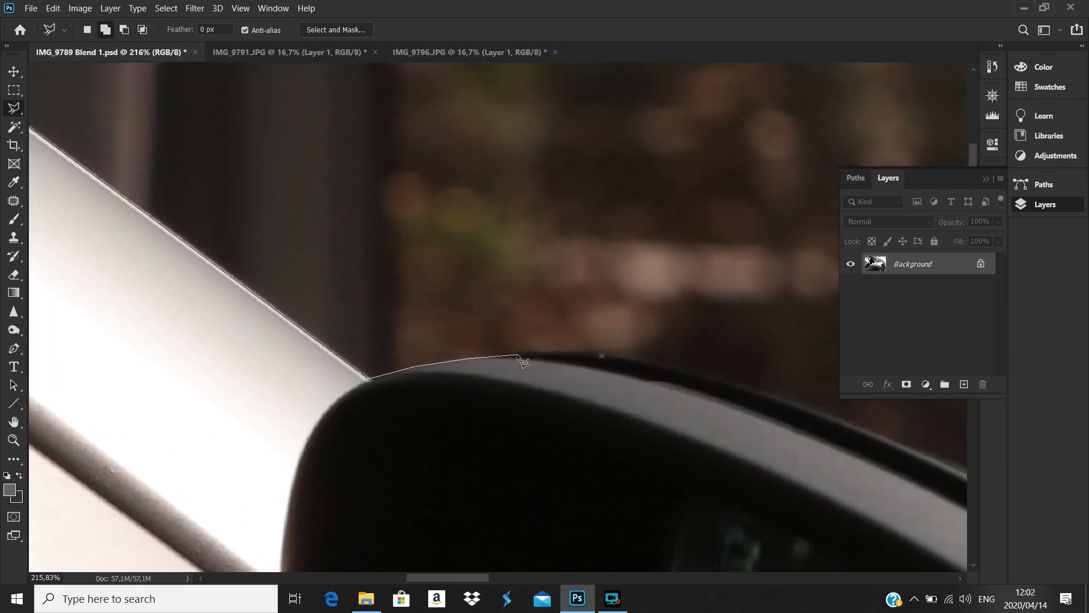
click(590, 352)
click(633, 359)
click(746, 386)
click(860, 428)
click(899, 450)
drag(942, 481, 629, 402)
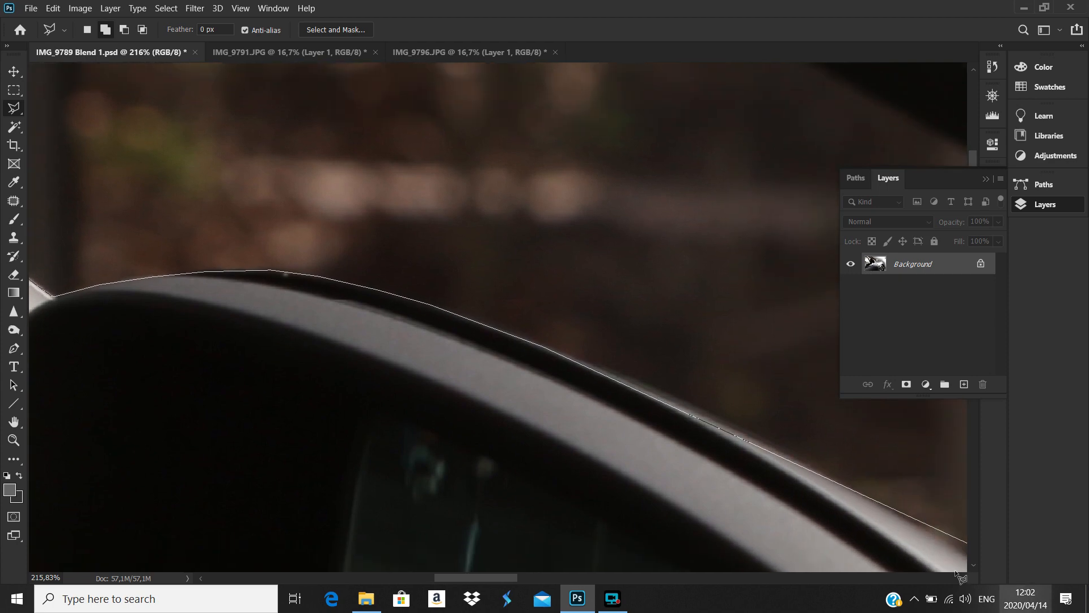
Extend the lasso outline down the mirror housing's sloping outer edge toward the hood.
click(631, 380)
mouse_move(944, 545)
mouse_down()
mouse_move(743, 402)
mouse_move(644, 271)
mouse_up()
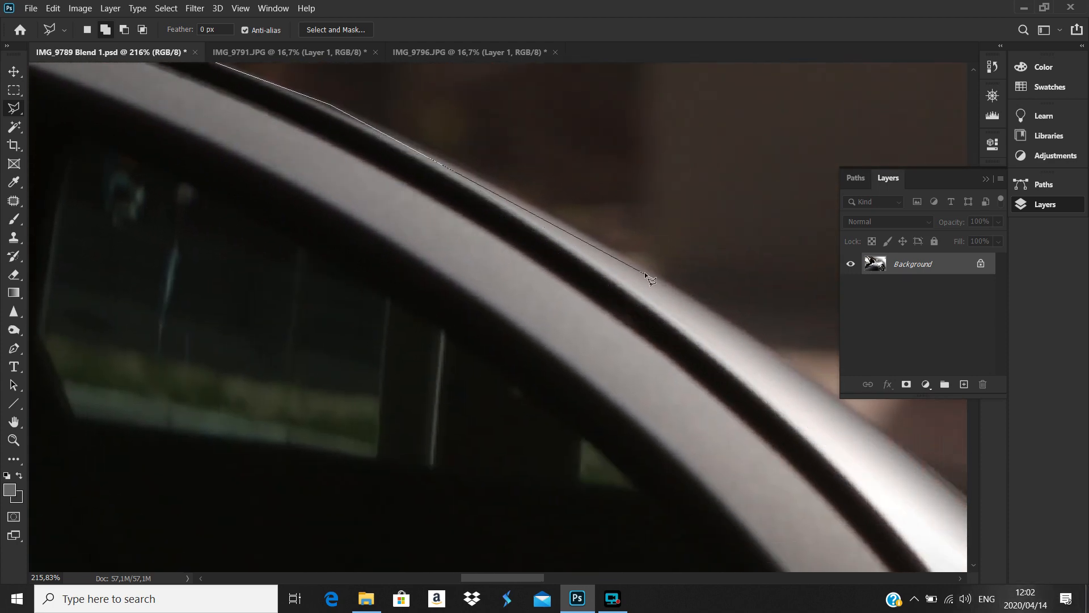
click(513, 195)
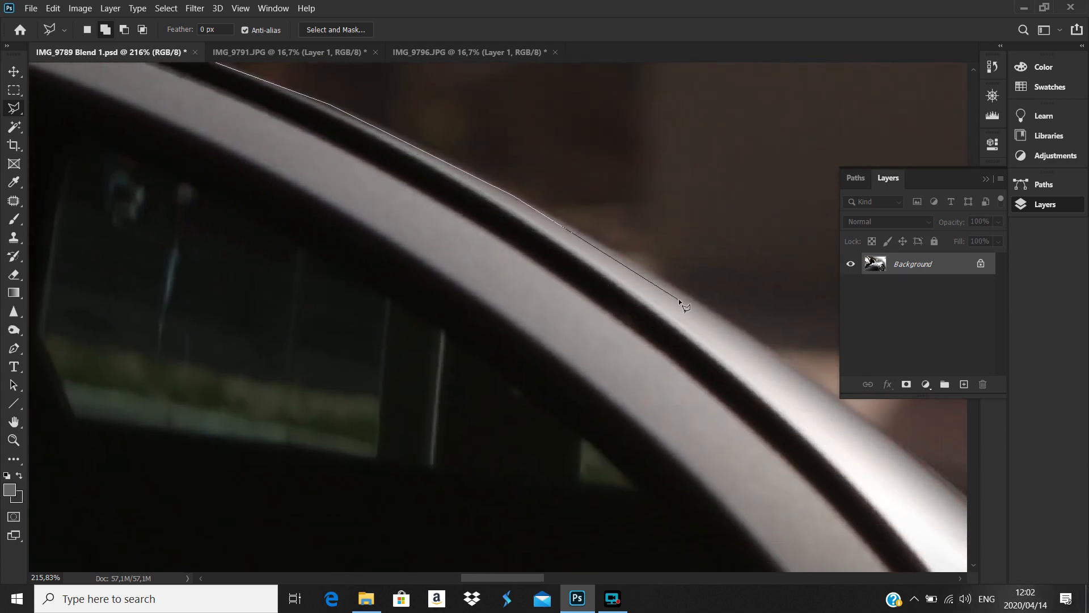
click(692, 297)
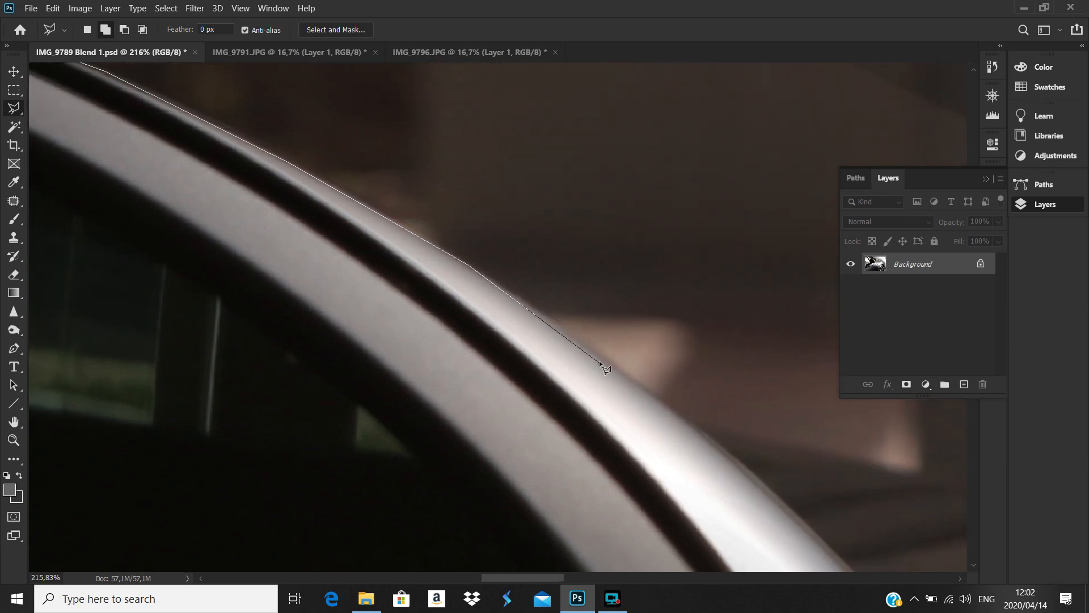
click(592, 350)
click(727, 452)
drag(868, 553, 625, 404)
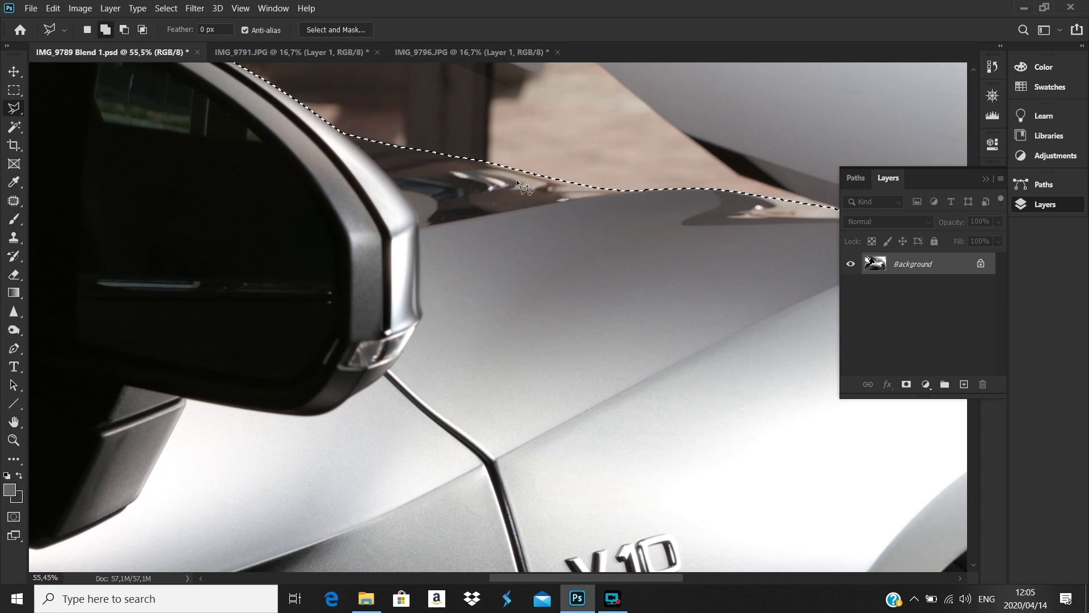
Examine the selection outline around the whole car, checking the mirror, hood and wheel arch edges.
scroll(464, 182, down, 5)
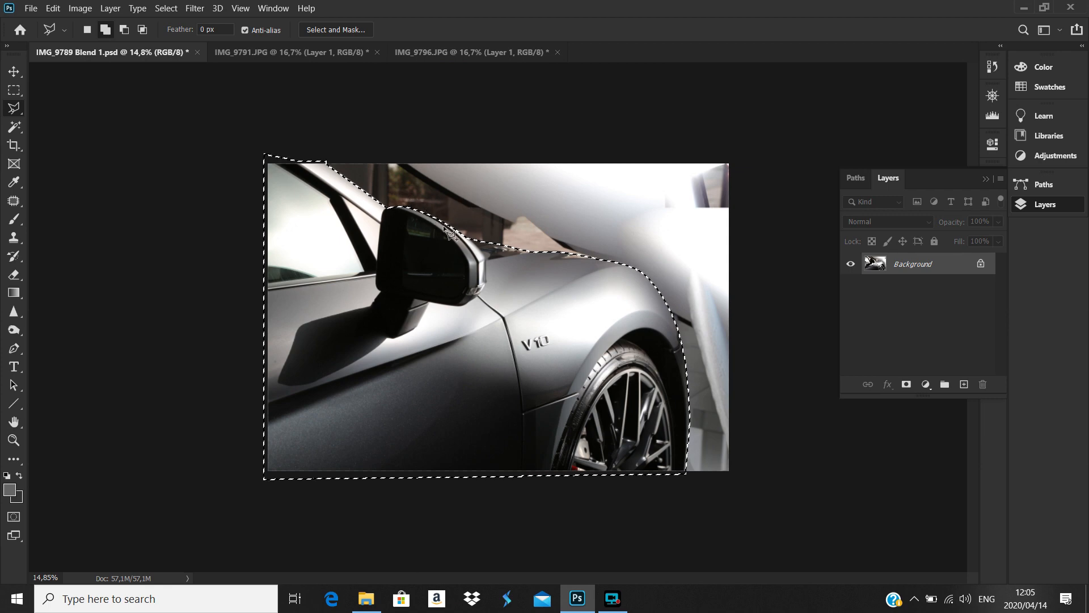
scroll(518, 277, up, 1)
scroll(519, 277, up, 2)
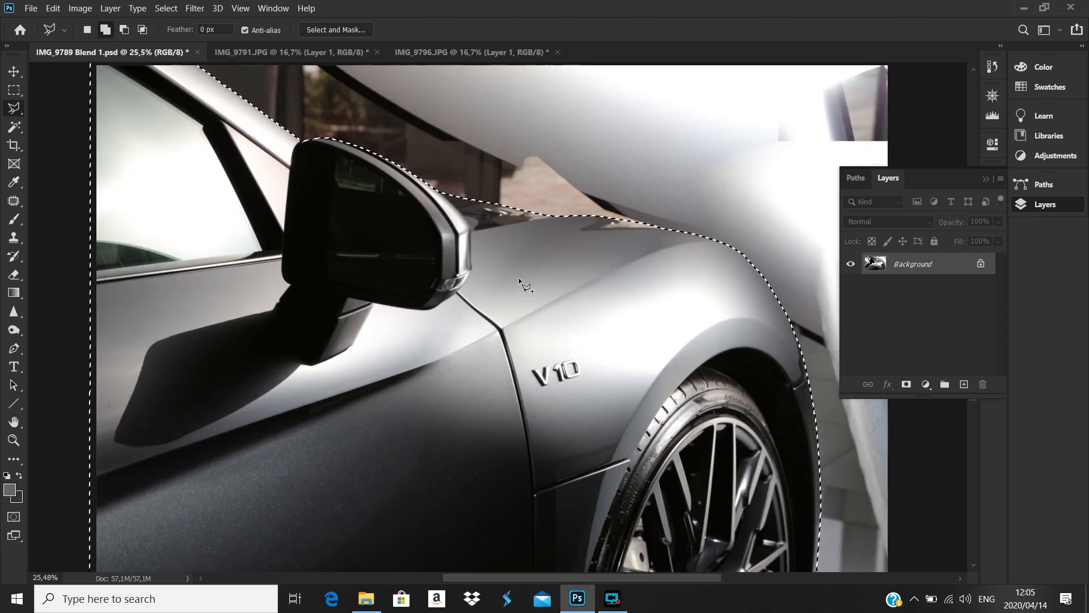
scroll(518, 277, down, 1)
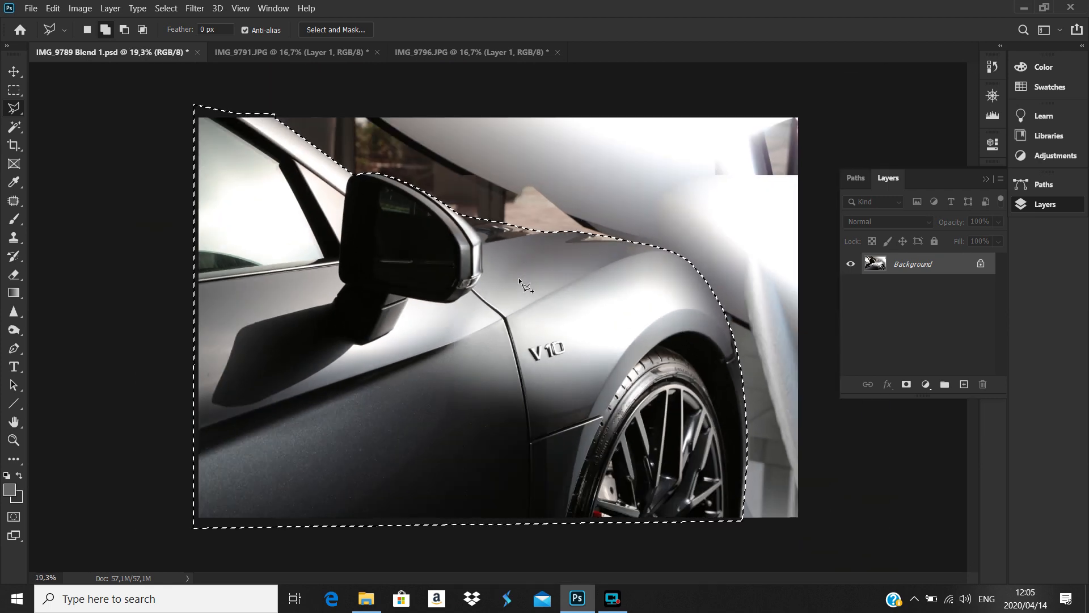
scroll(519, 277, up, 3)
scroll(486, 208, up, 1)
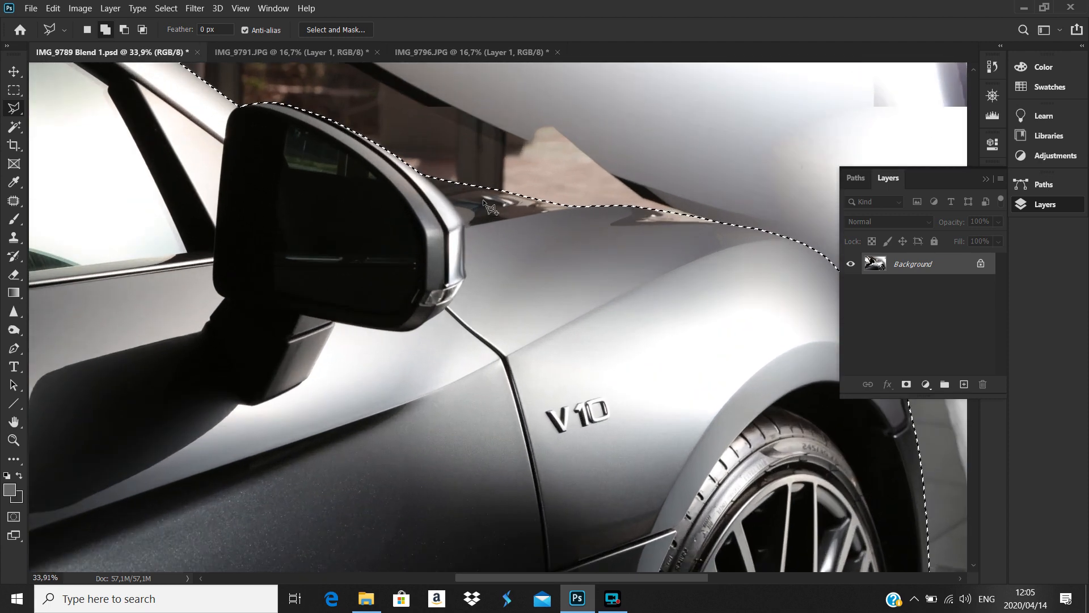
scroll(483, 201, down, 3)
scroll(483, 201, up, 1)
Copy the selected car onto its own new layer and duplicate the Background layer beneath it.
key(ctrl+shift+i)
scroll(482, 199, down, 1)
key(ctrl+j)
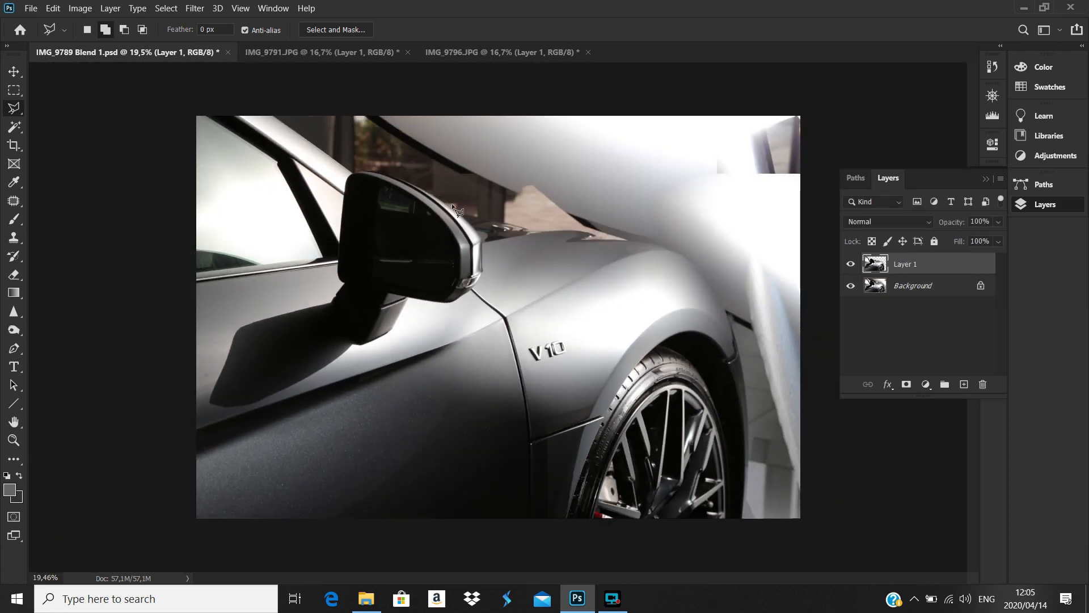
click(922, 288)
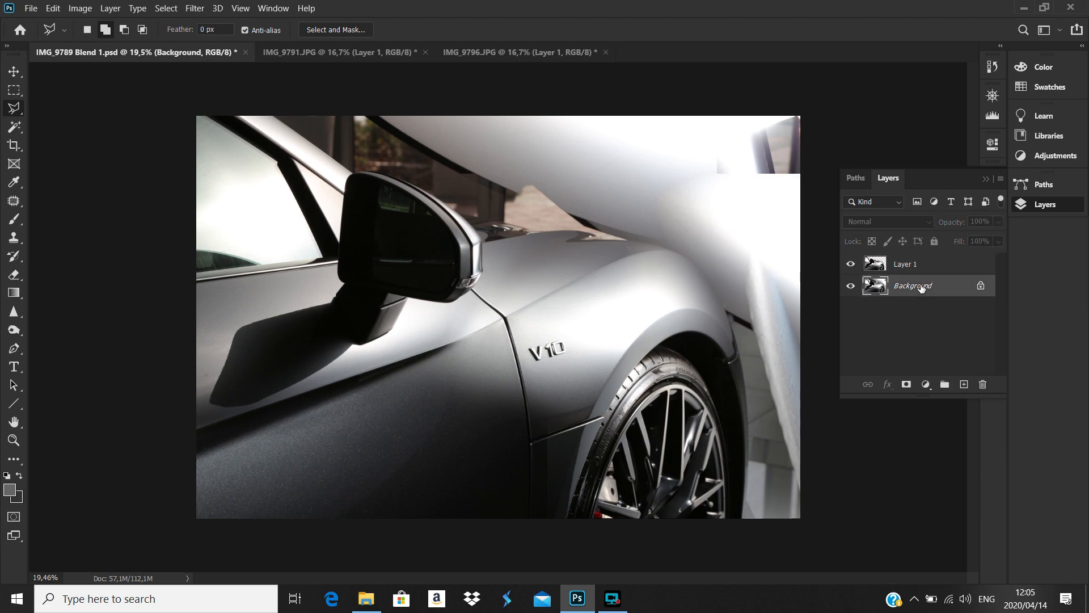
key(ctrl+j)
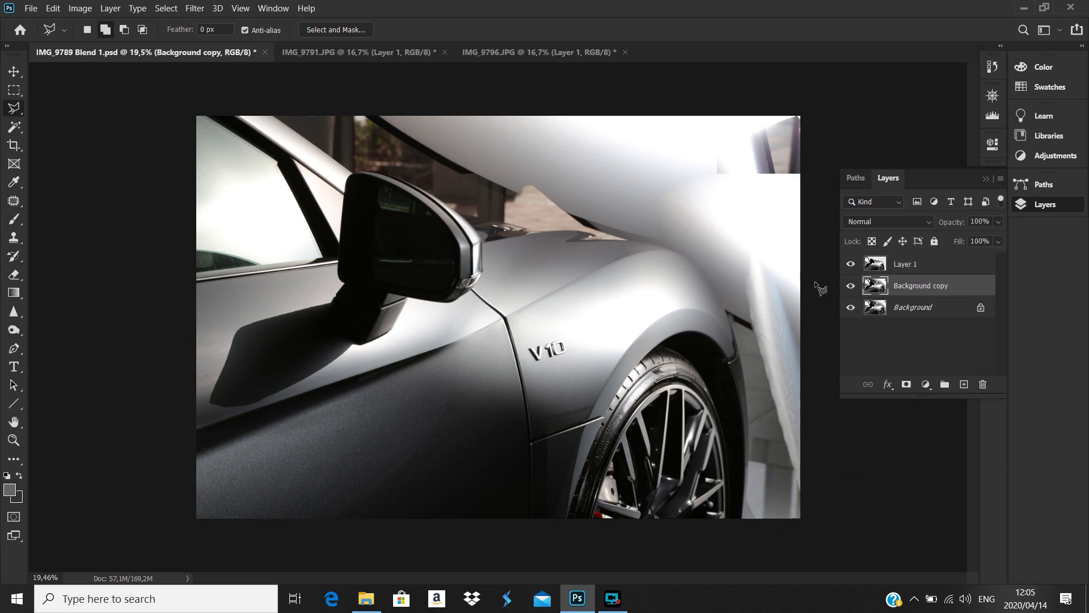
Apply a black Color Overlay in Normal mode at 100% opacity to the Background copy layer.
click(887, 384)
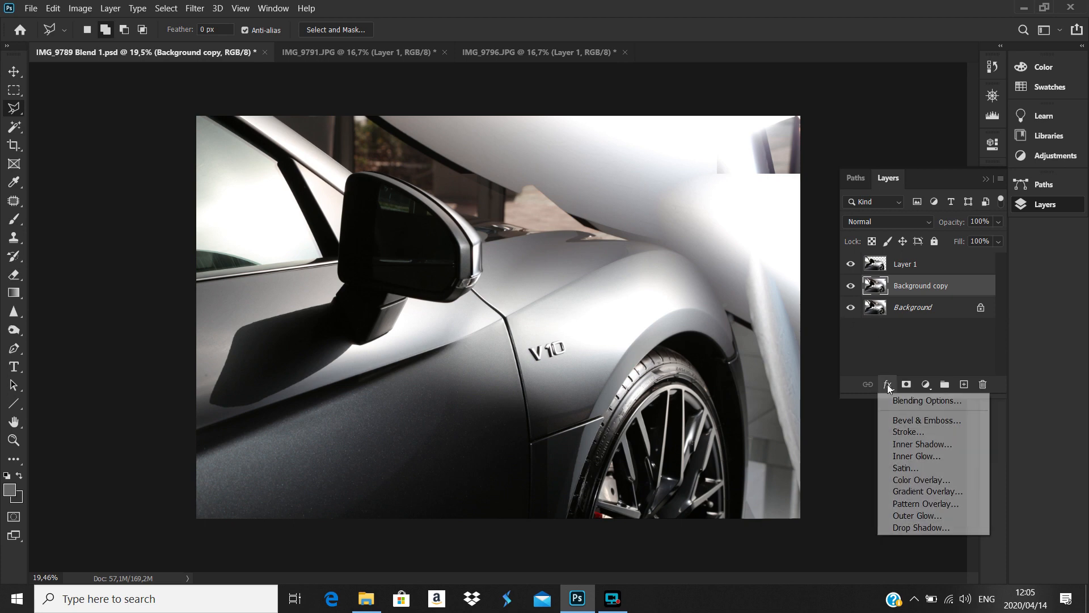
click(917, 484)
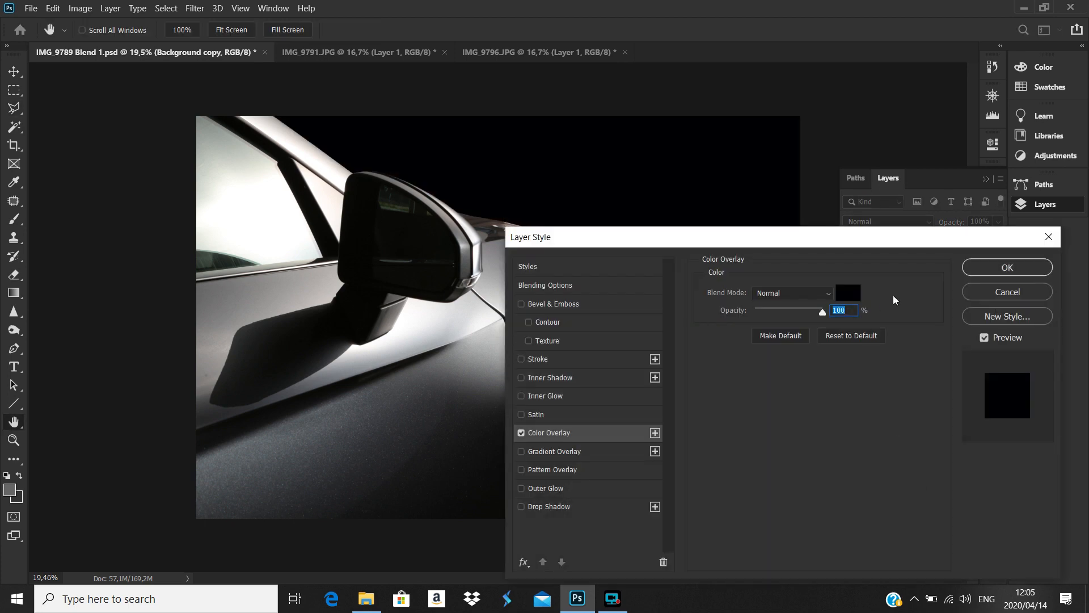
click(982, 269)
scroll(617, 260, down, 7)
scroll(585, 269, up, 6)
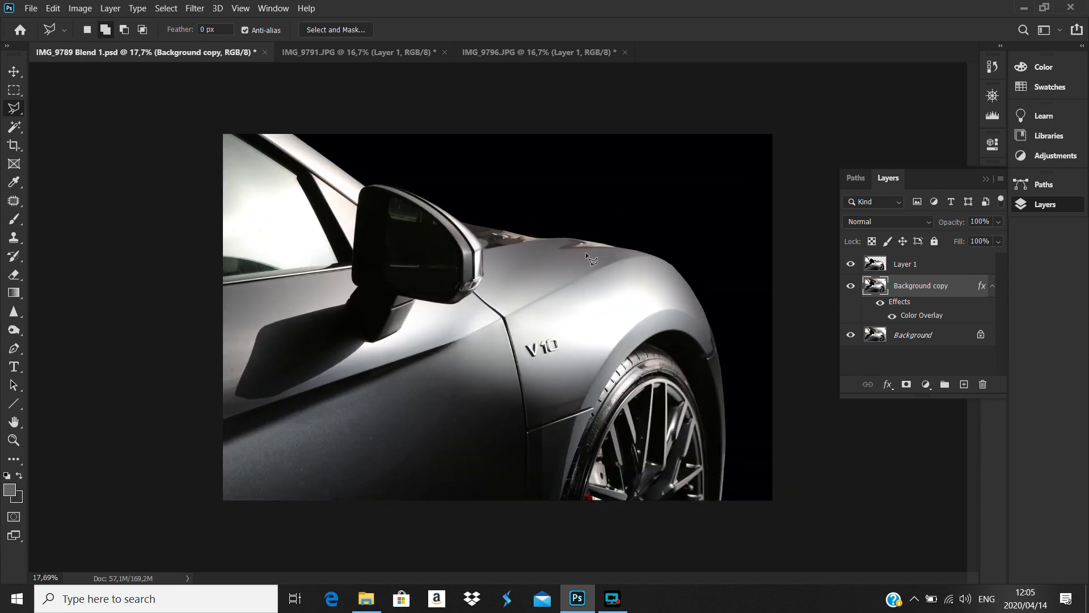
Examine the isolated car against the black background, switching the Background copy layer's visibility off and on to compare.
scroll(547, 216, up, 10)
scroll(548, 219, down, 7)
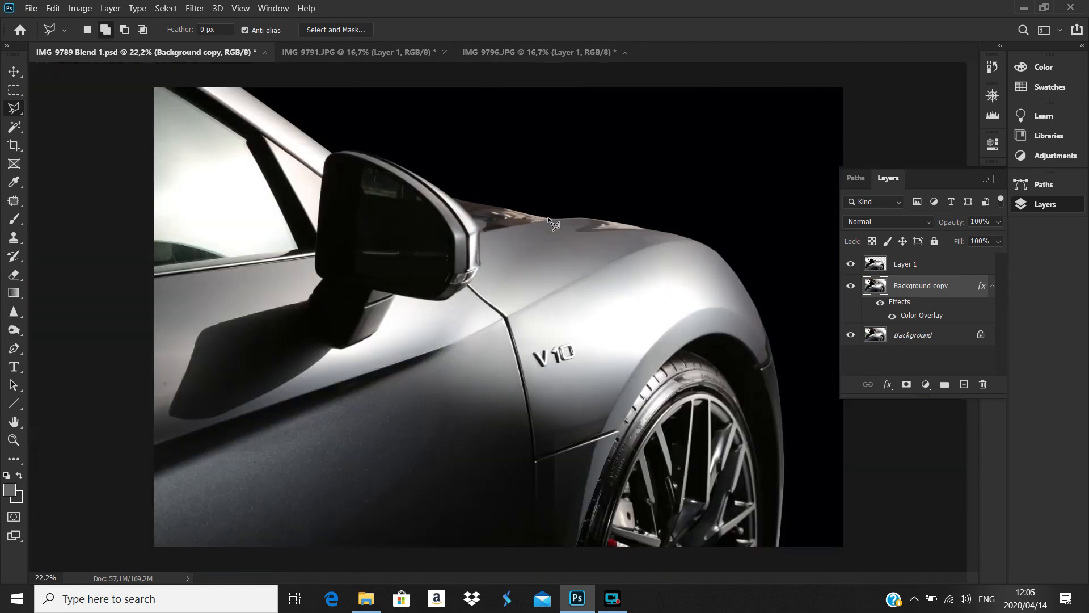
scroll(548, 220, down, 3)
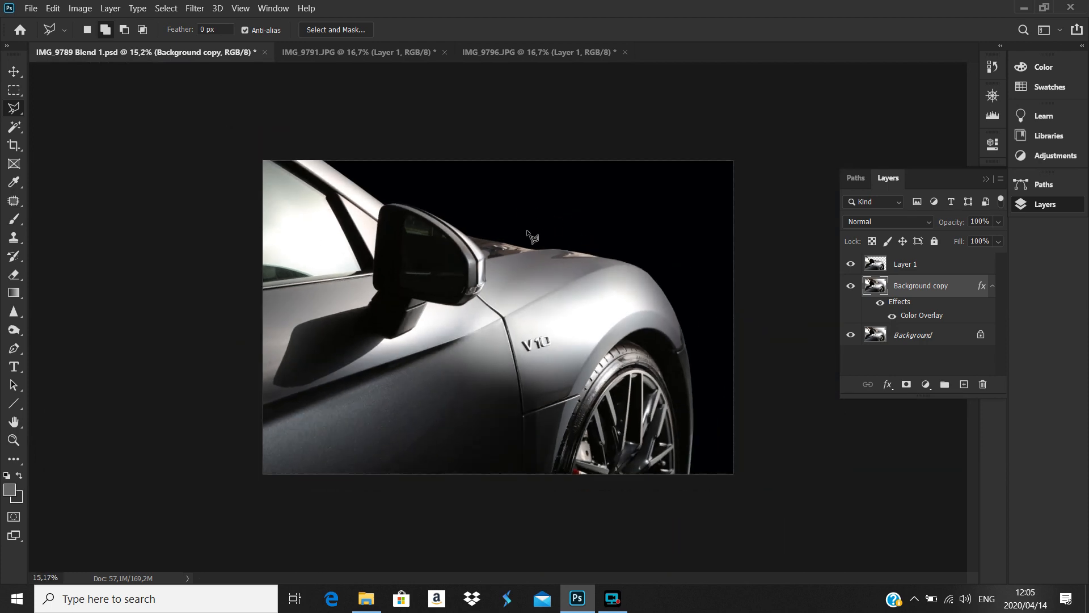
scroll(539, 250, up, 1)
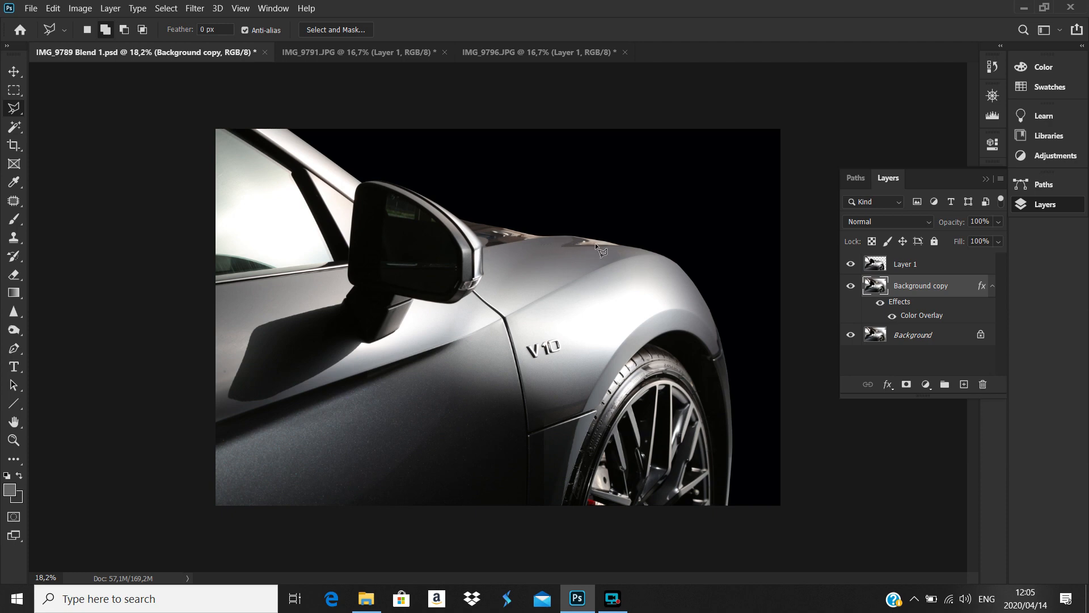
click(851, 286)
click(851, 287)
Open the photo IMG_9793 from the R8 Spyder Daytona folder in Photoshop.
click(367, 598)
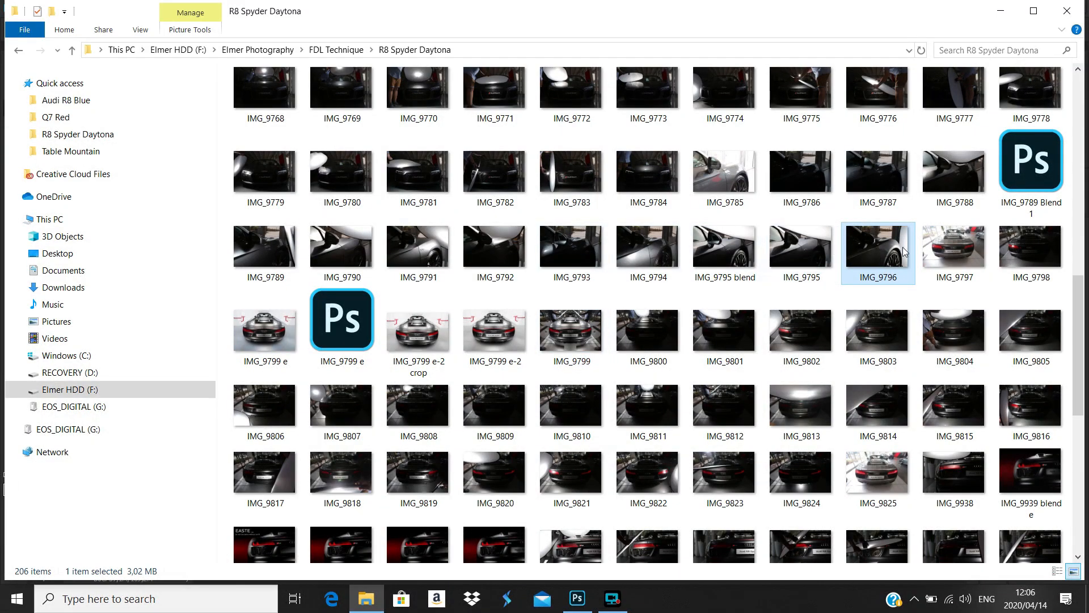
click(570, 246)
right_click(570, 246)
mouse_move(619, 426)
click(805, 428)
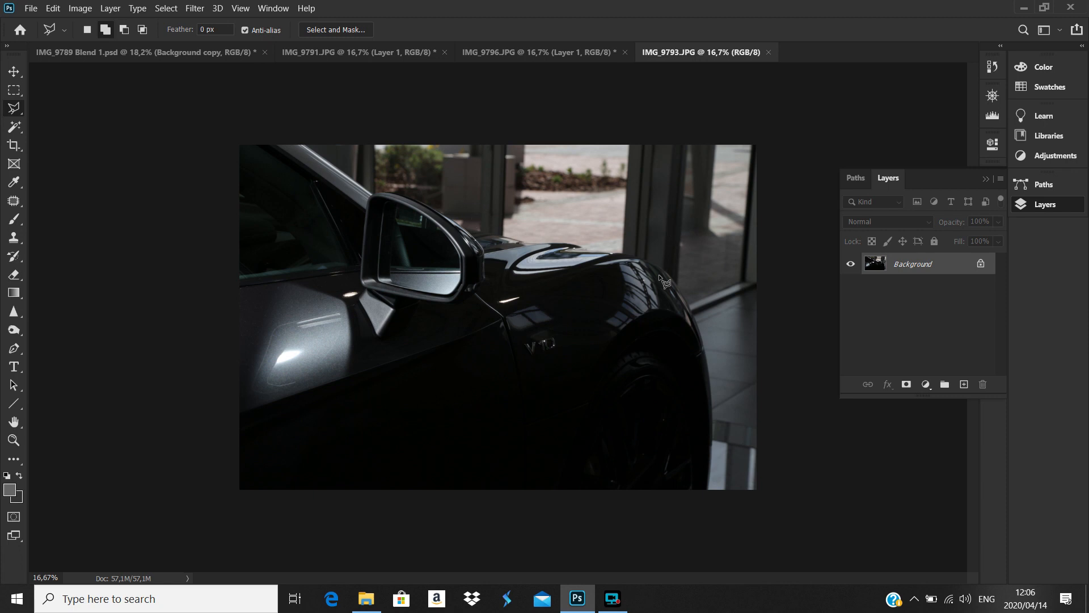
click(13, 91)
drag(267, 122, 759, 328)
key(ctrl+d)
Outline the showroom scenery around the car with the Polygonal Lasso, cutting slightly inside the car's edge, and copy it onto a new layer.
click(14, 108)
click(267, 145)
click(412, 254)
click(658, 280)
click(683, 326)
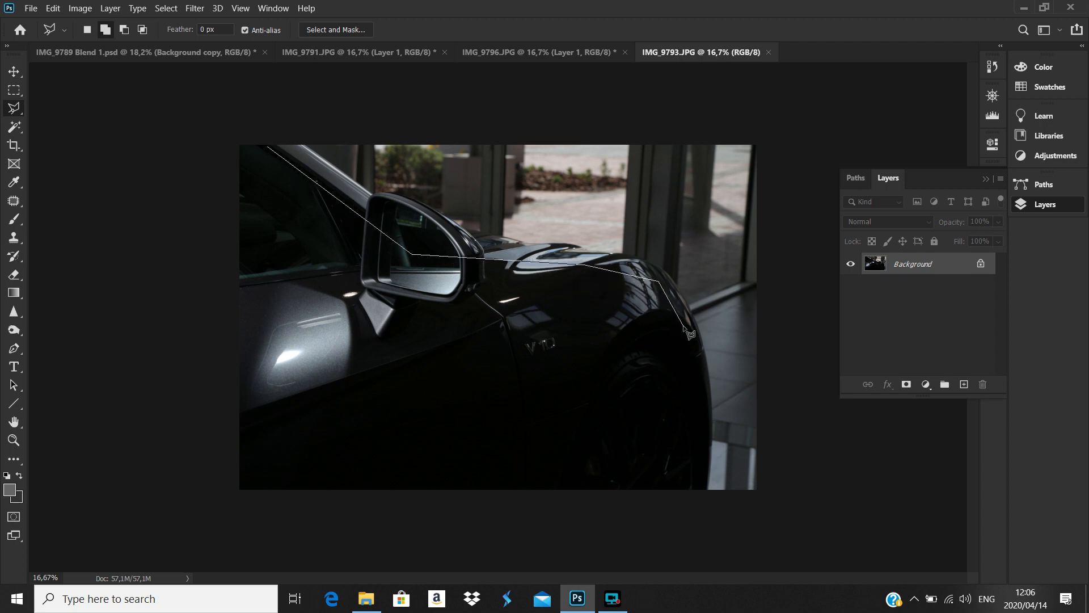
click(698, 499)
click(795, 499)
click(796, 115)
click(285, 104)
click(268, 146)
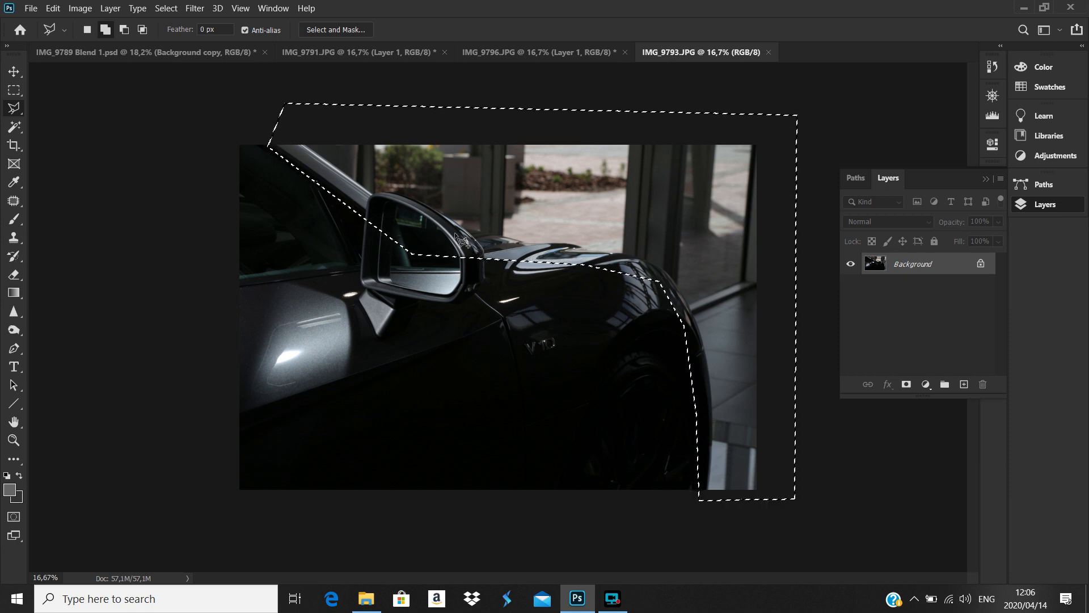
key(ctrl+j)
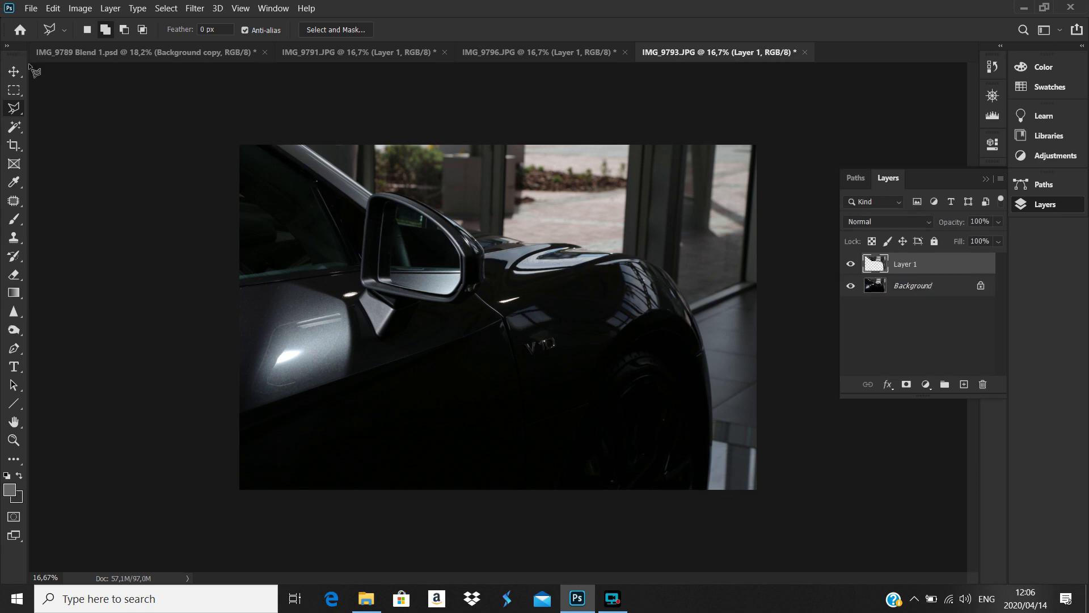
Move the copied scenery layer into IMG_9789 Blend 1.psd beneath Layer 1 and align it behind the car.
click(14, 71)
drag(417, 184, 540, 216)
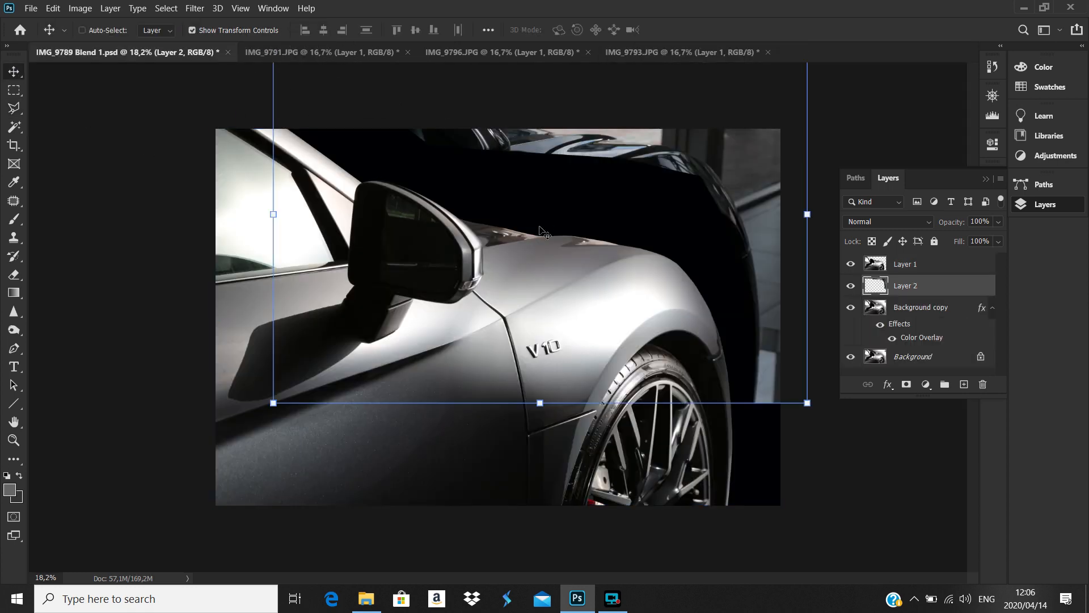
scroll(546, 275, down, 3)
drag(548, 274, 524, 356)
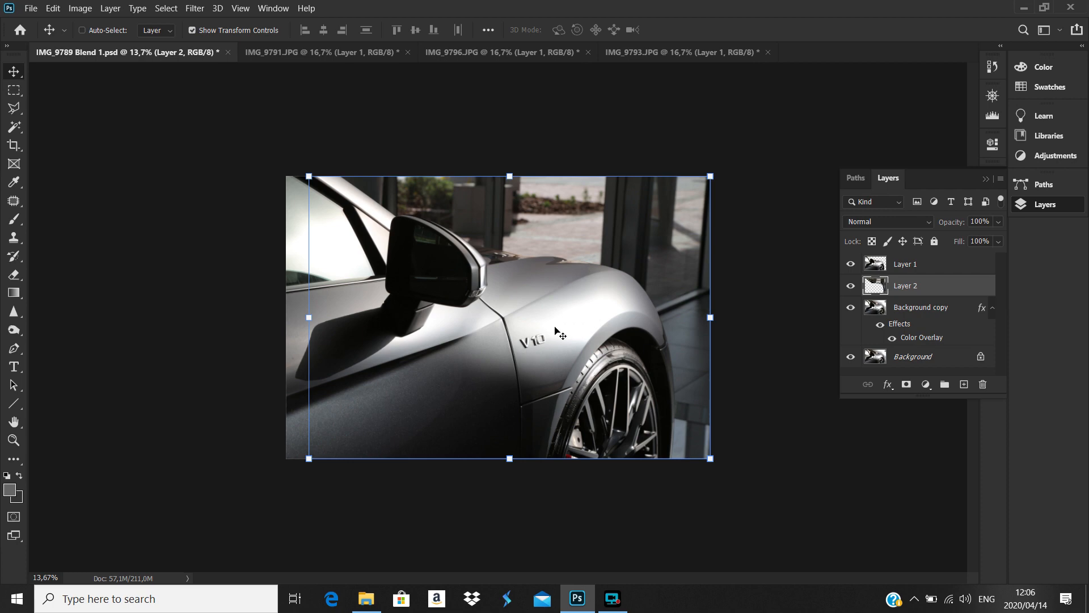
scroll(699, 248, up, 5)
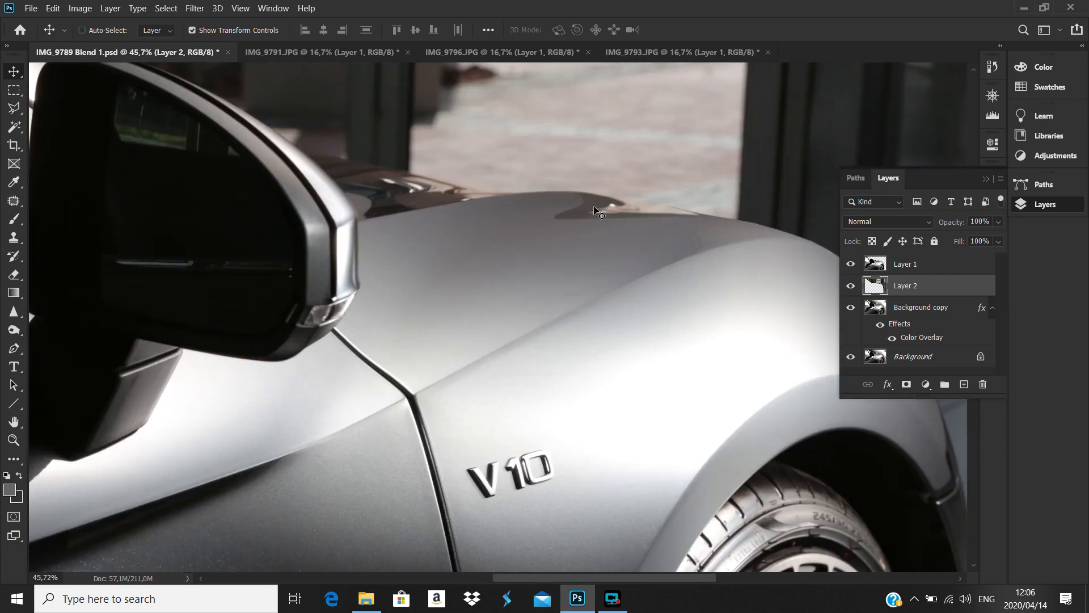
scroll(595, 211, down, 4)
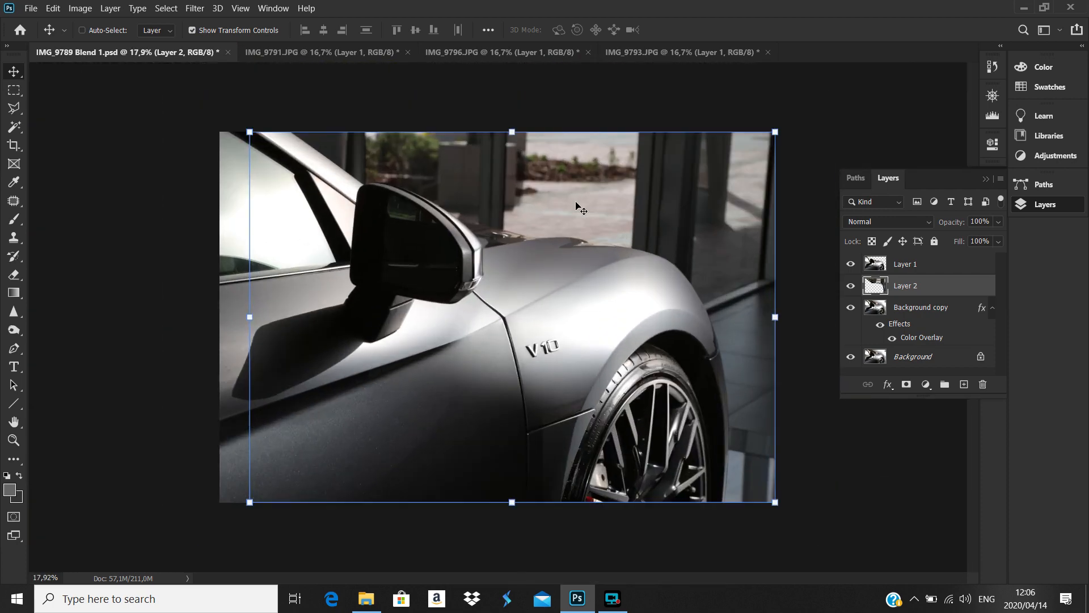
Fully desaturate the scenery on Layer 2 with a Hue/Saturation adjustment.
click(85, 9)
mouse_move(106, 43)
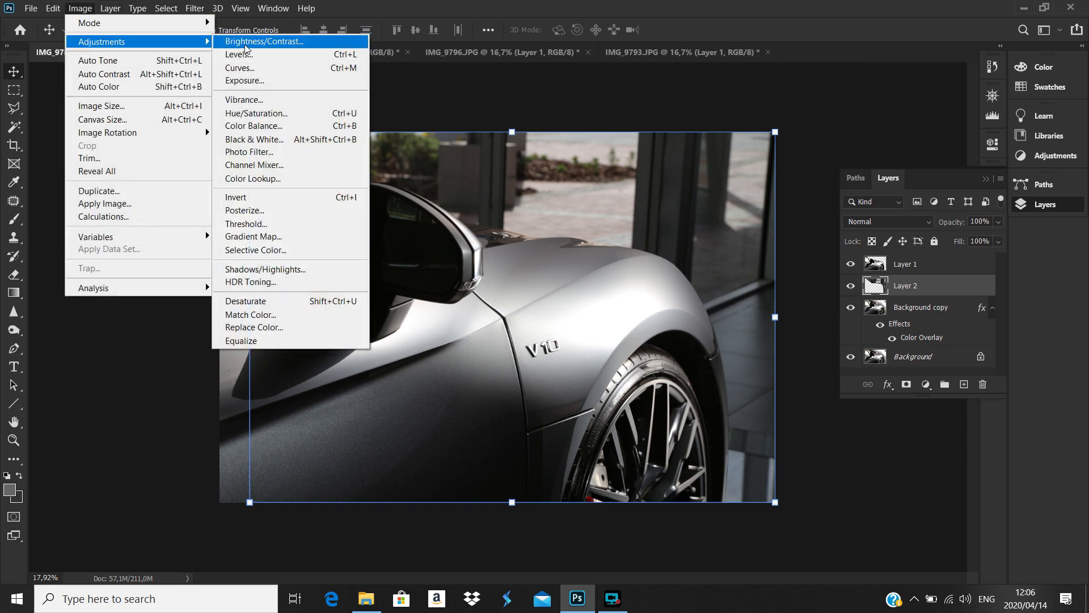
click(251, 115)
drag(863, 401, 791, 408)
click(1023, 293)
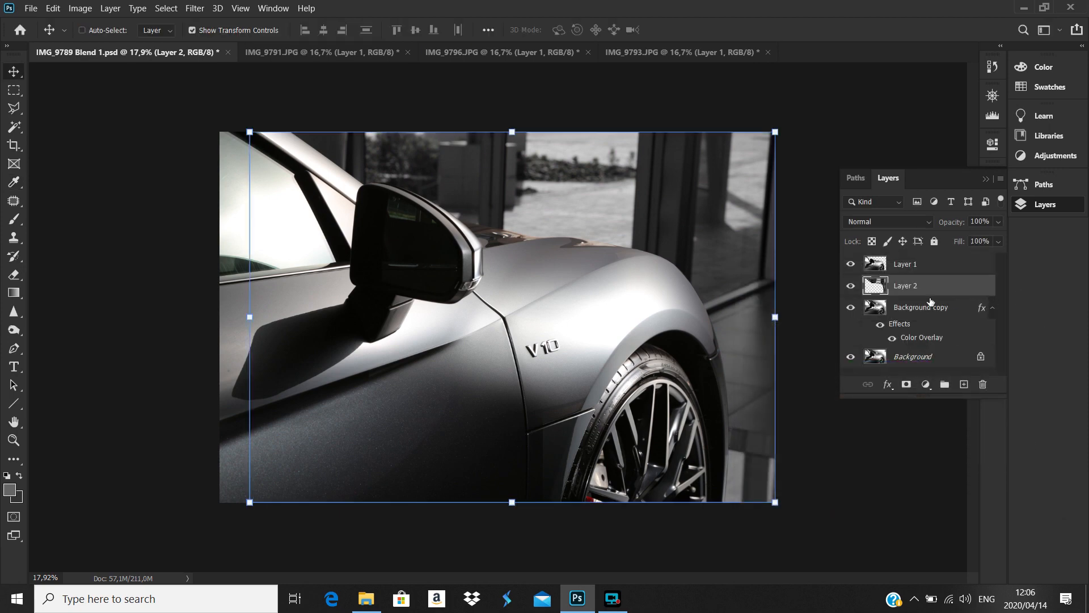
Set the saturation of the car on Layer 1 to -100 with a Hue/Saturation adjustment.
click(914, 274)
click(73, 9)
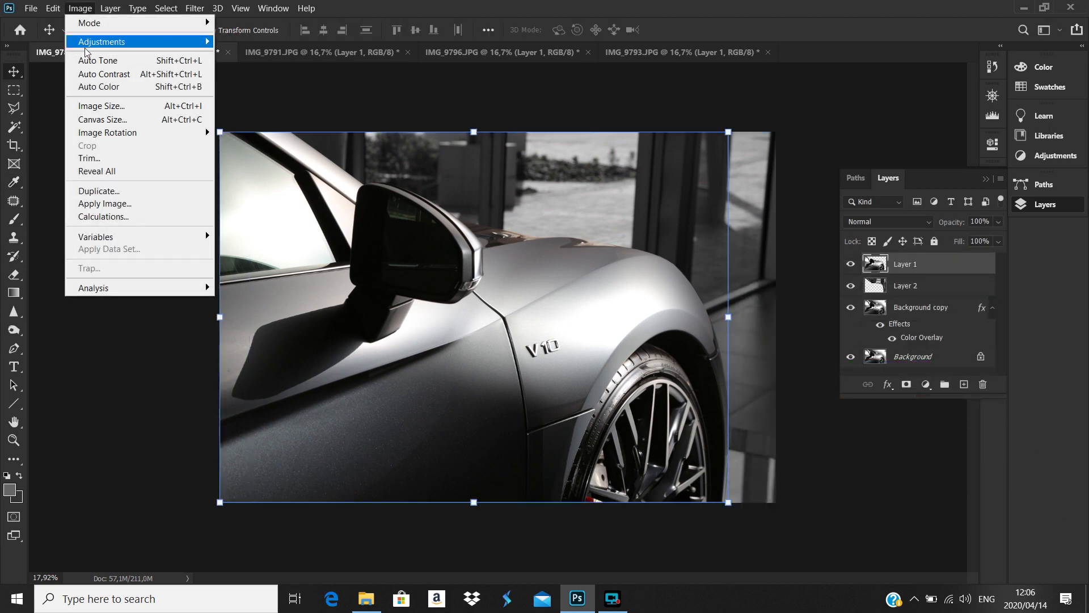
mouse_move(199, 43)
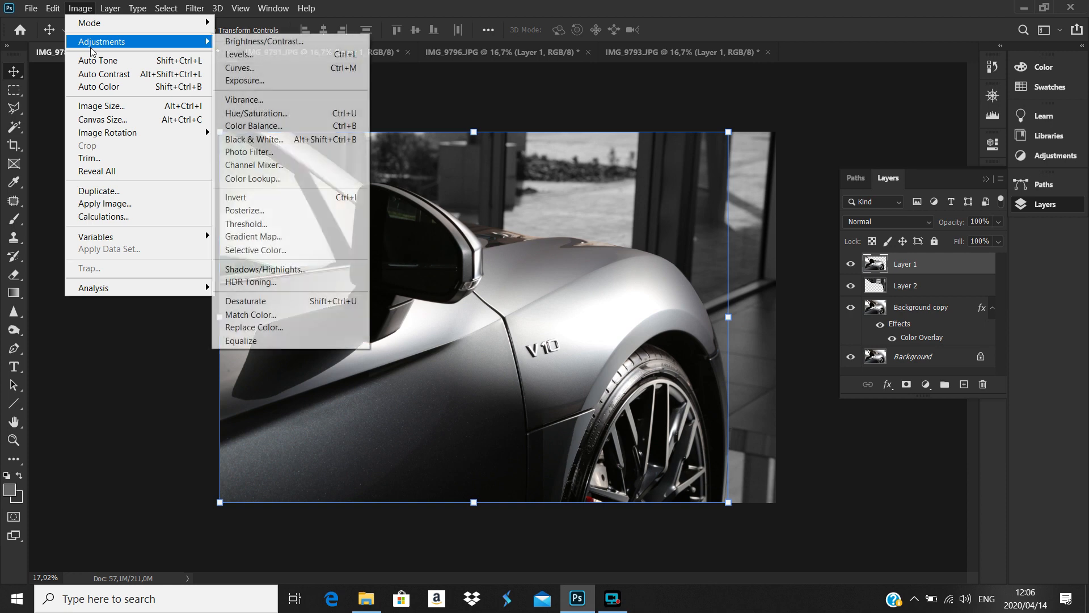
click(248, 114)
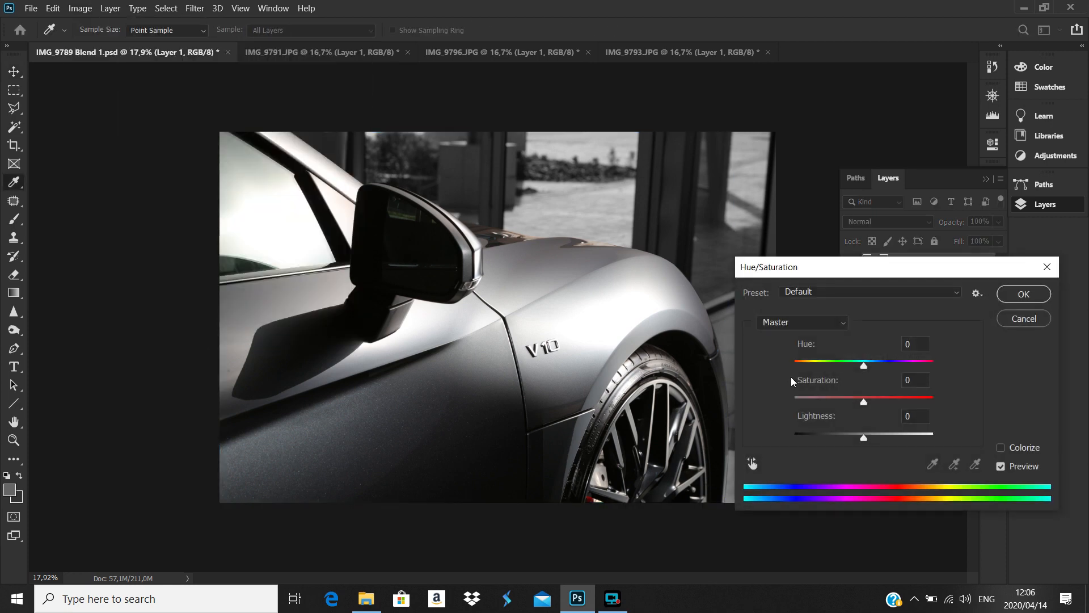
drag(846, 405, 795, 403)
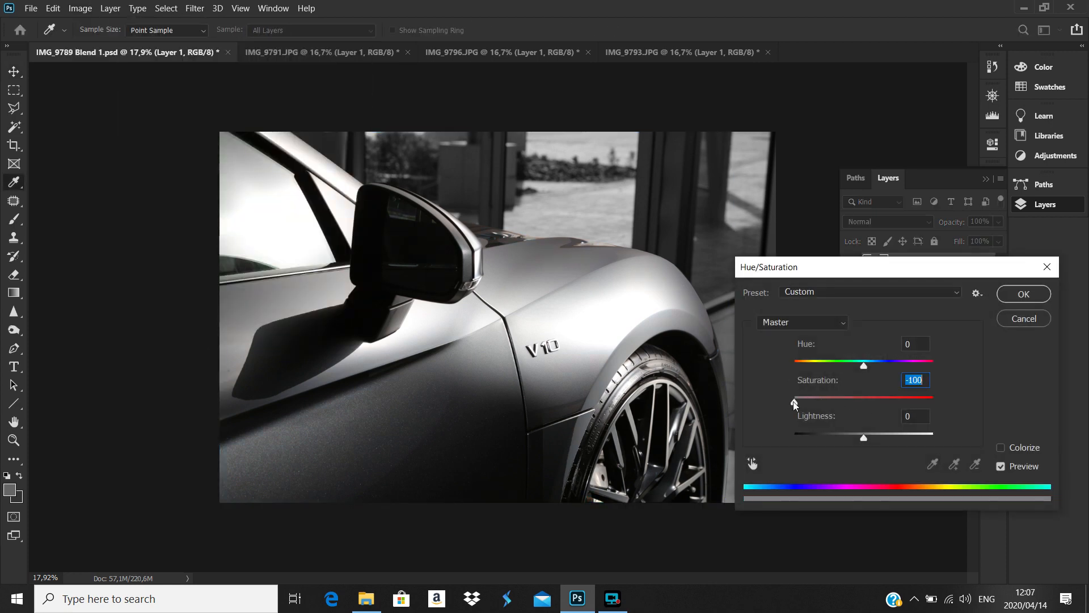
click(1010, 293)
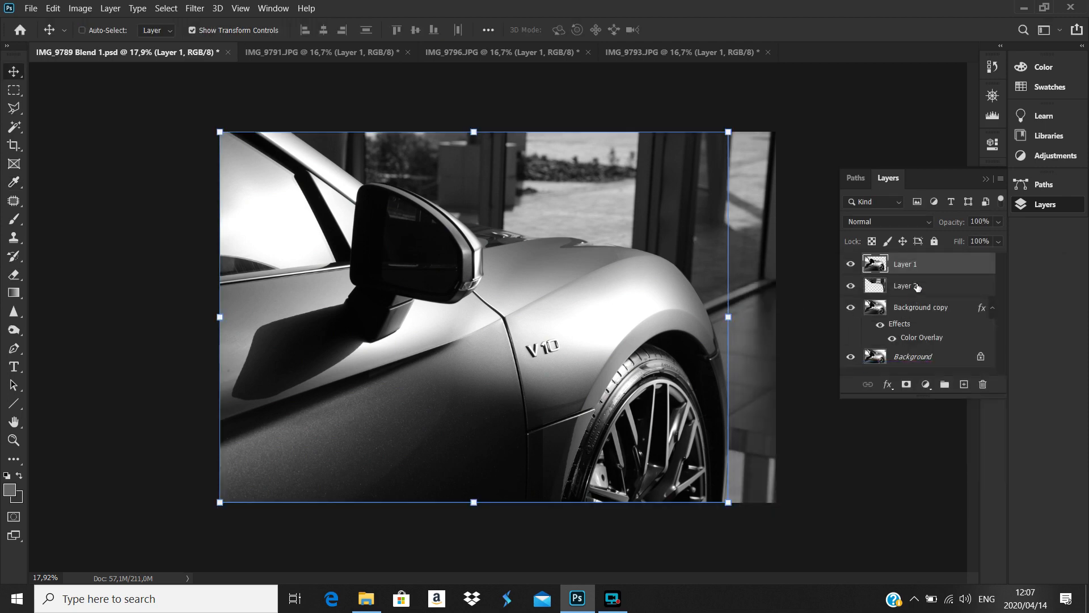
Darken the scenery on Layer 2 by setting the Levels midtone input to 0,55.
click(918, 286)
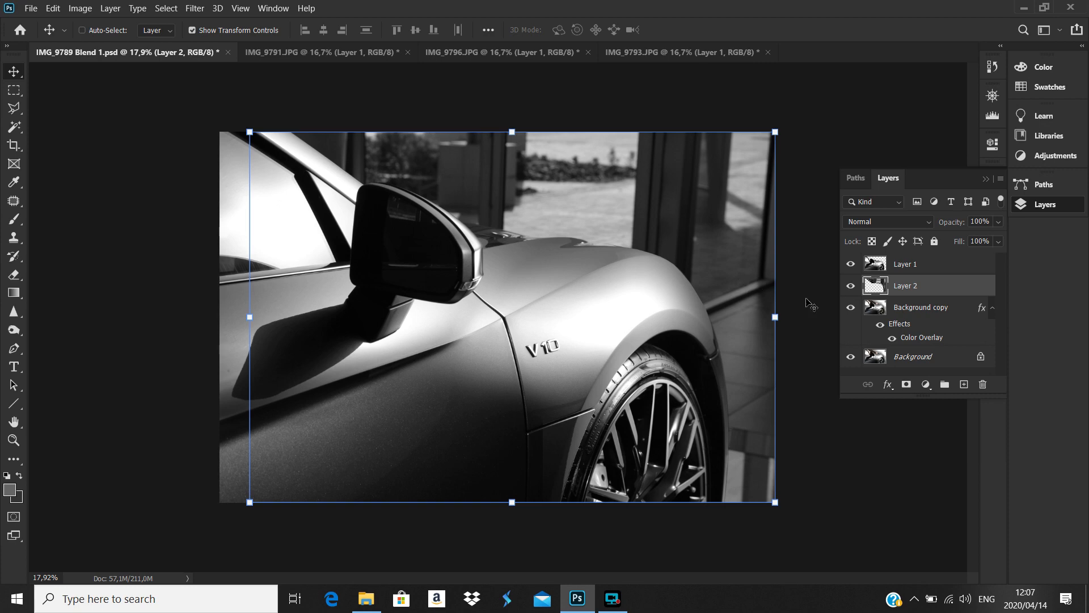
click(853, 289)
click(852, 289)
click(76, 10)
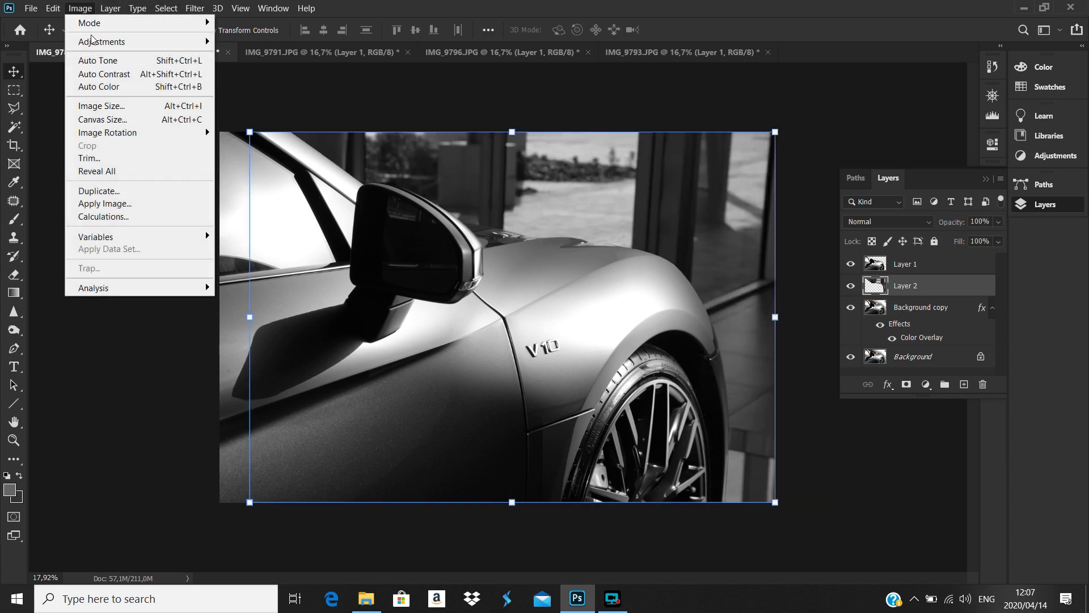
mouse_move(94, 41)
click(255, 55)
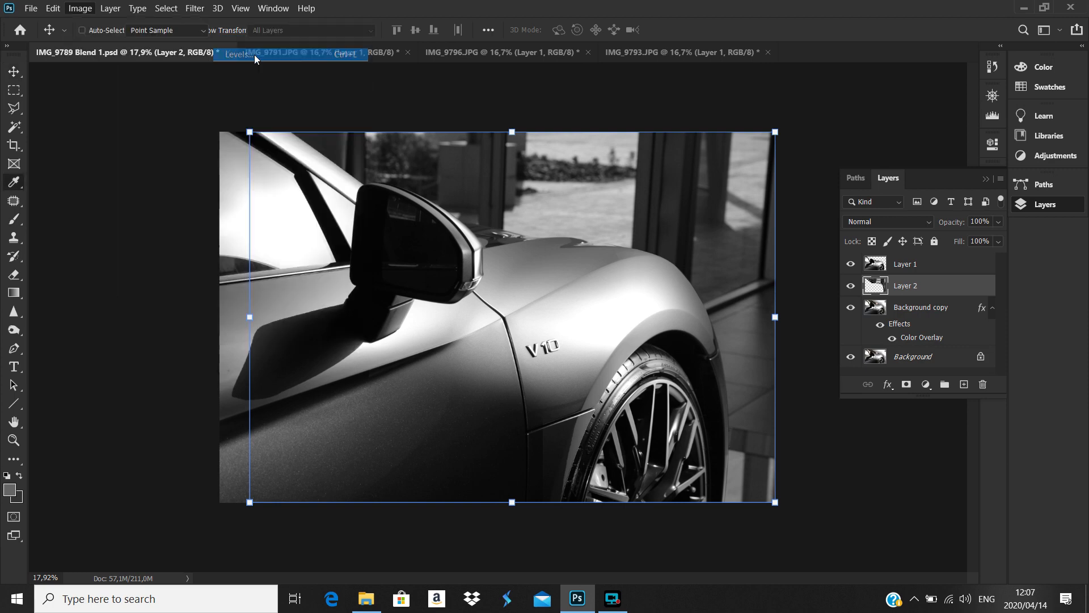
drag(858, 395, 888, 395)
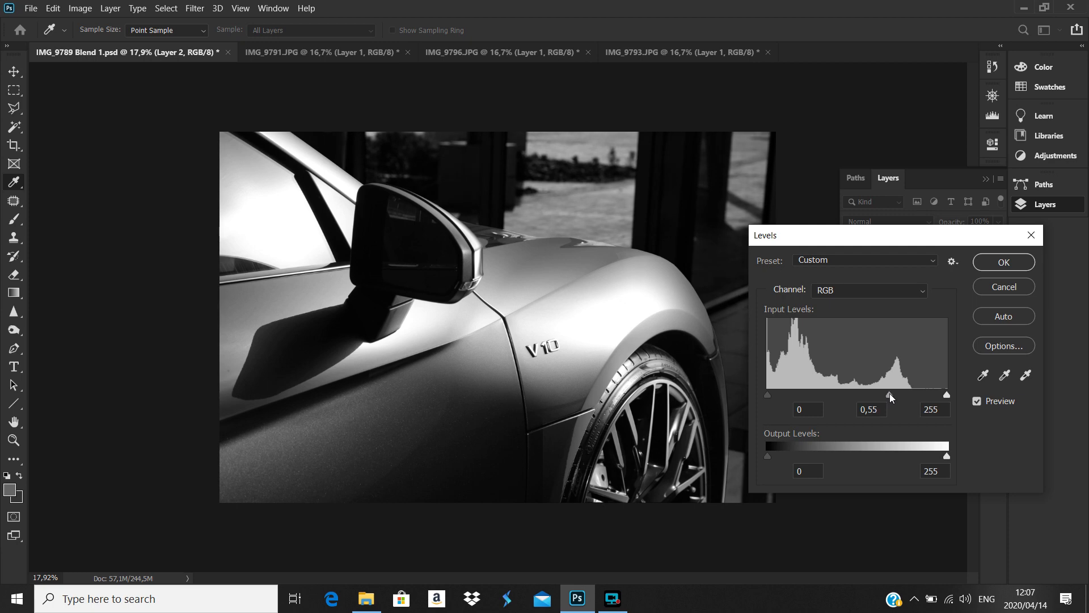
click(1003, 268)
key(v)
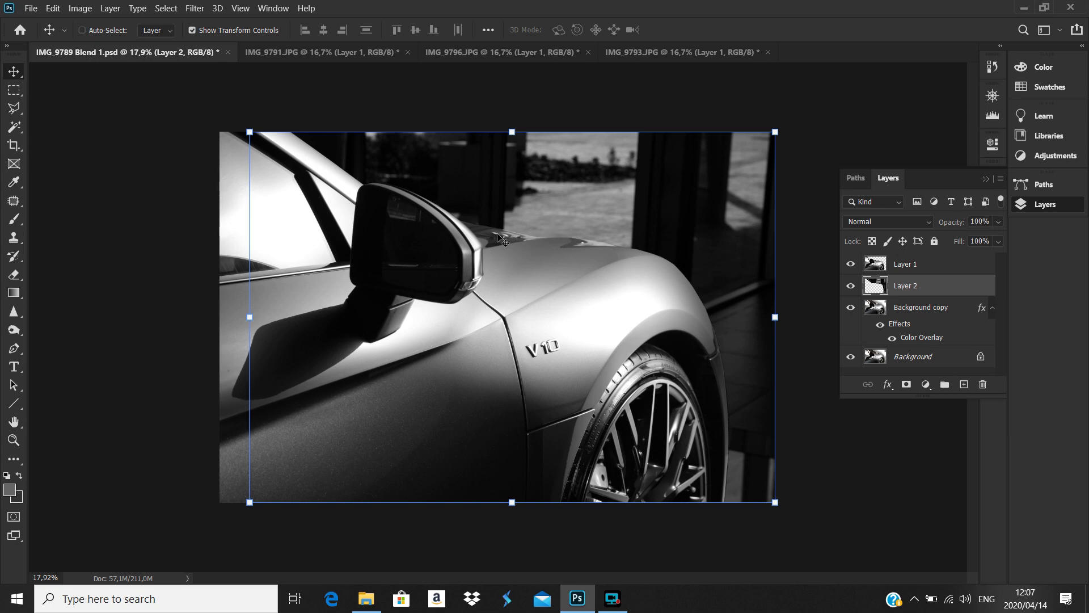
Soften Layer 1's edge where the mirror meets the hood, using the Blur tool at 34 px and 30% strength.
scroll(499, 237, up, 5)
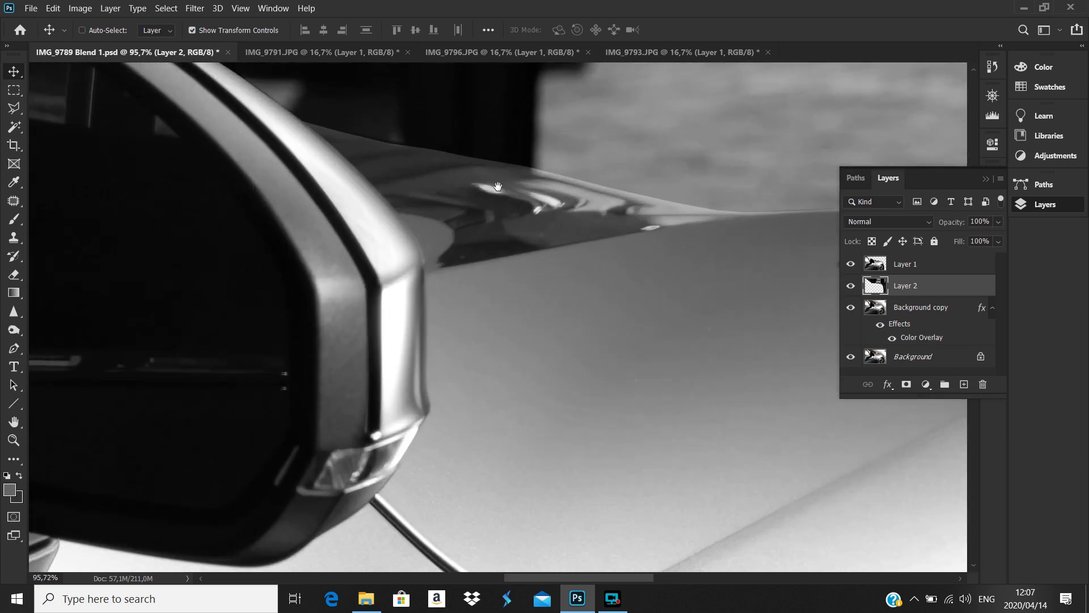
drag(497, 186, 422, 316)
click(906, 265)
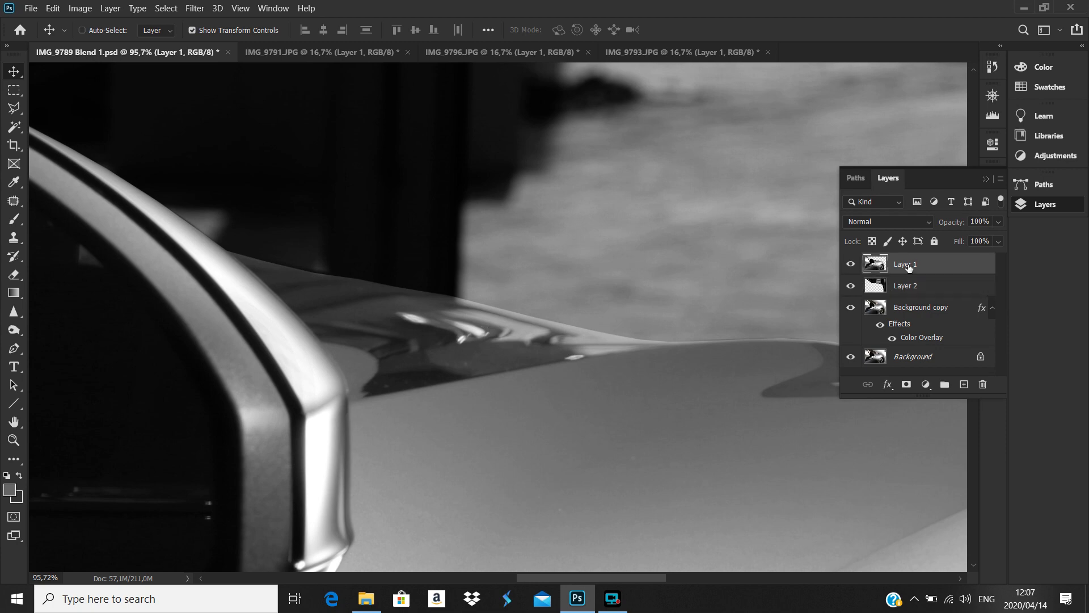
click(12, 277)
click(14, 313)
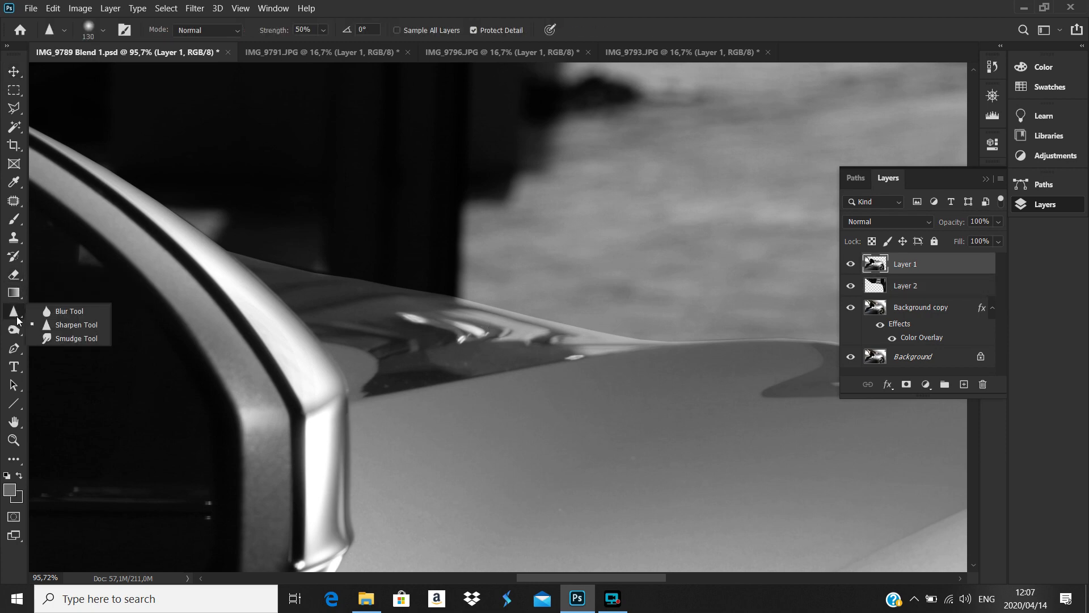
click(70, 311)
right_click(305, 230)
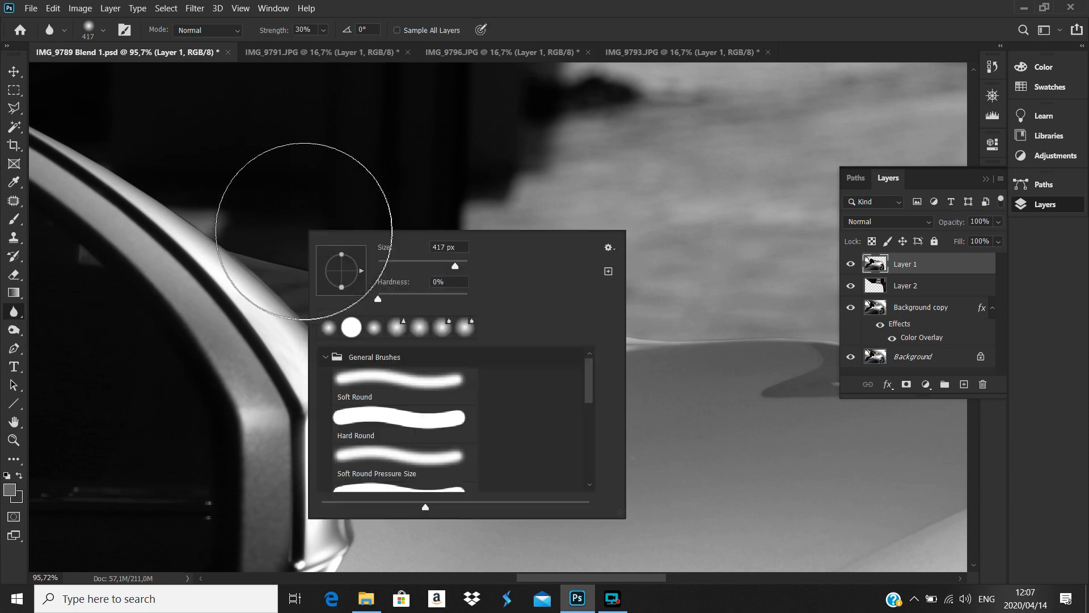
click(394, 263)
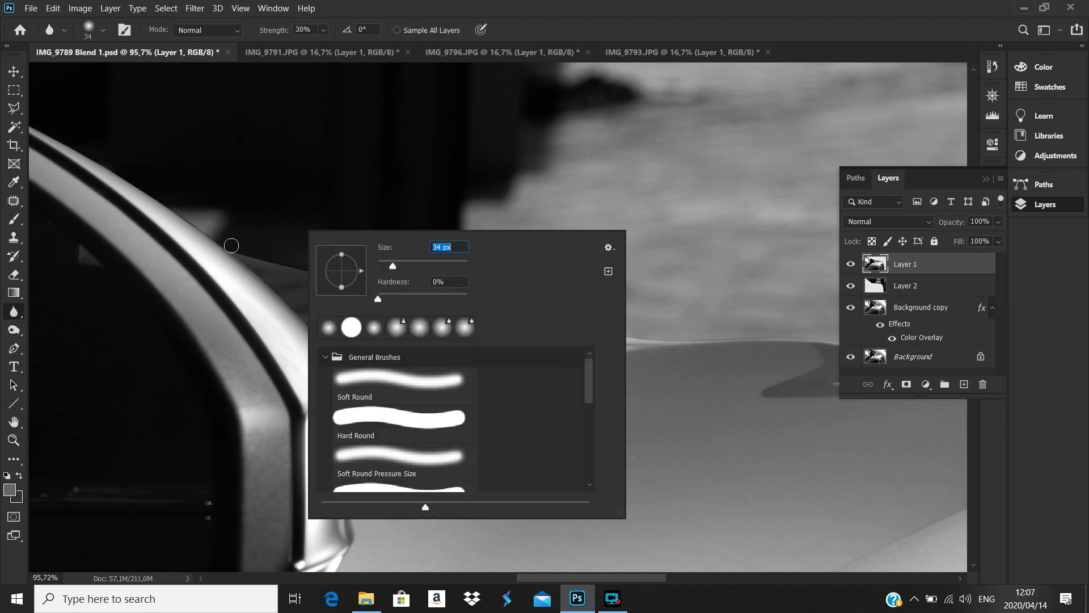
drag(214, 243, 245, 259)
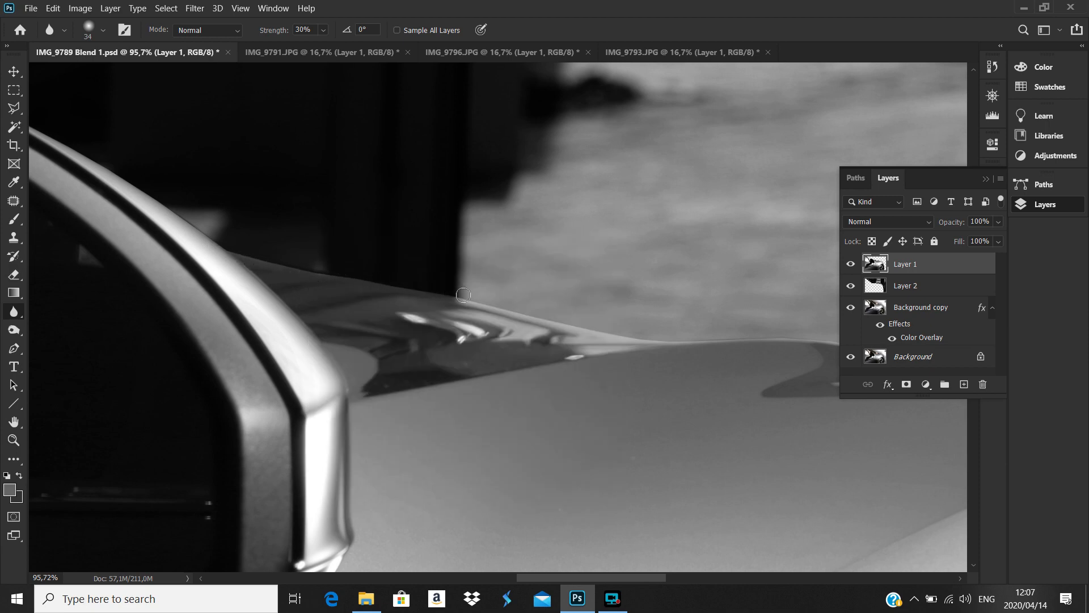
Soften Layer 1's upper hood edge from the mirror to the fender with the Blur tool at 75 px and 59% strength.
right_click(667, 340)
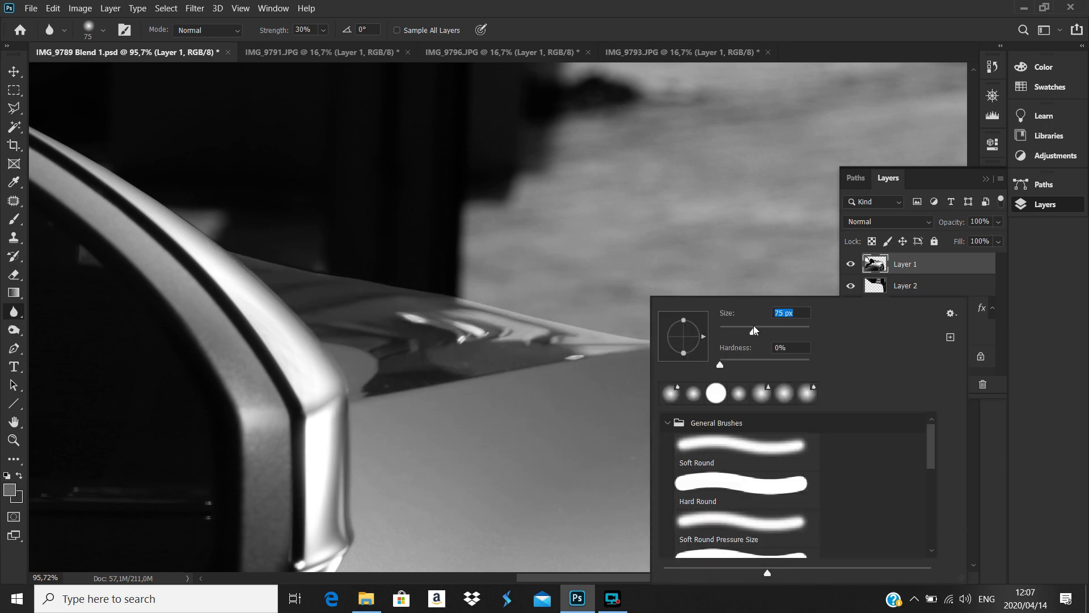
click(323, 31)
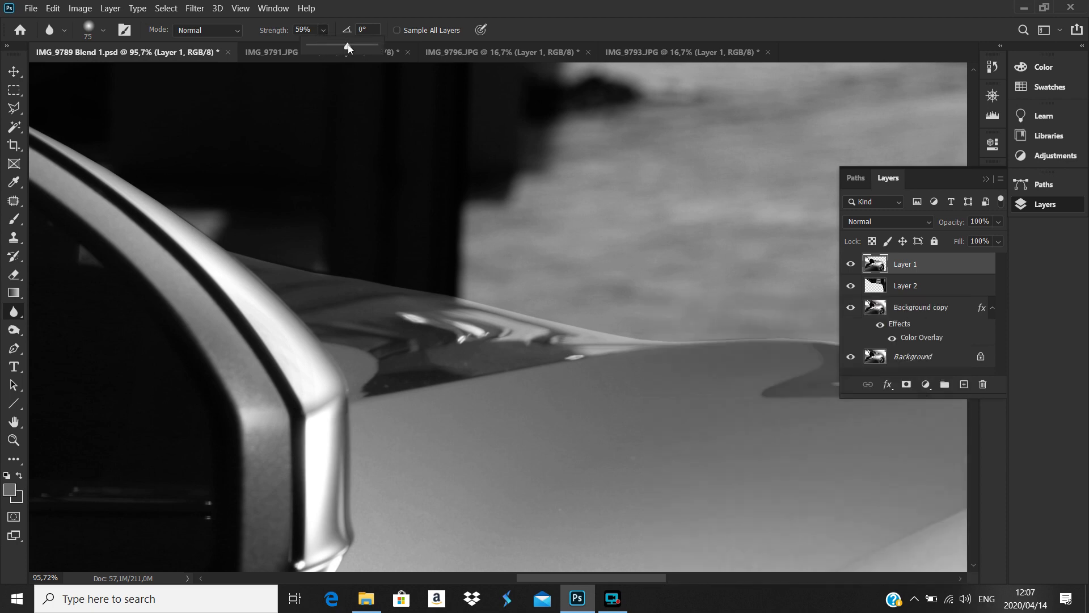
mouse_move(229, 239)
mouse_down()
mouse_move(301, 267)
mouse_move(467, 299)
mouse_up()
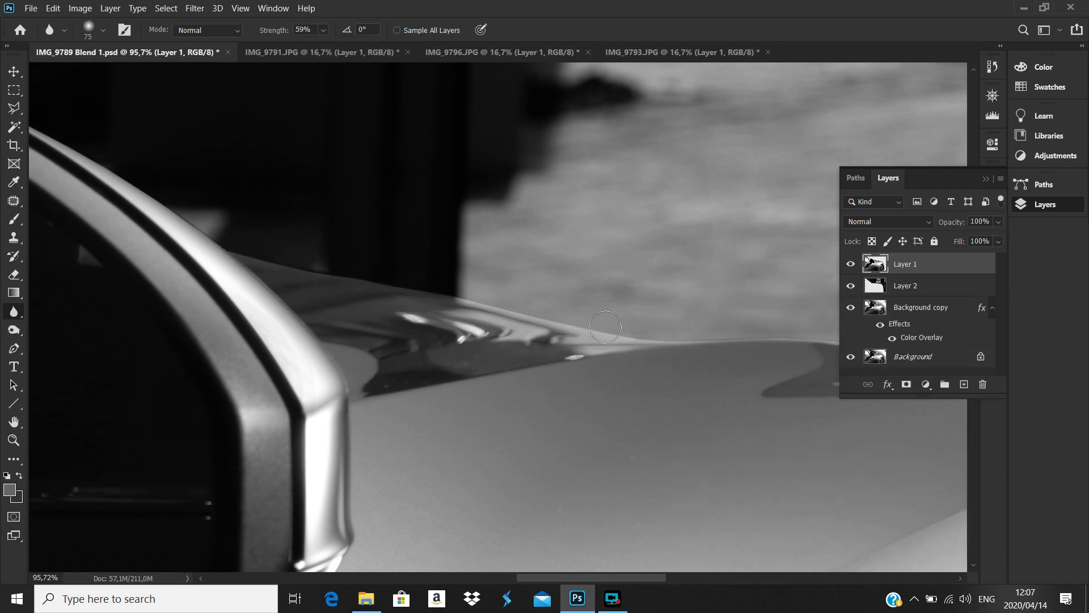
drag(611, 328, 296, 271)
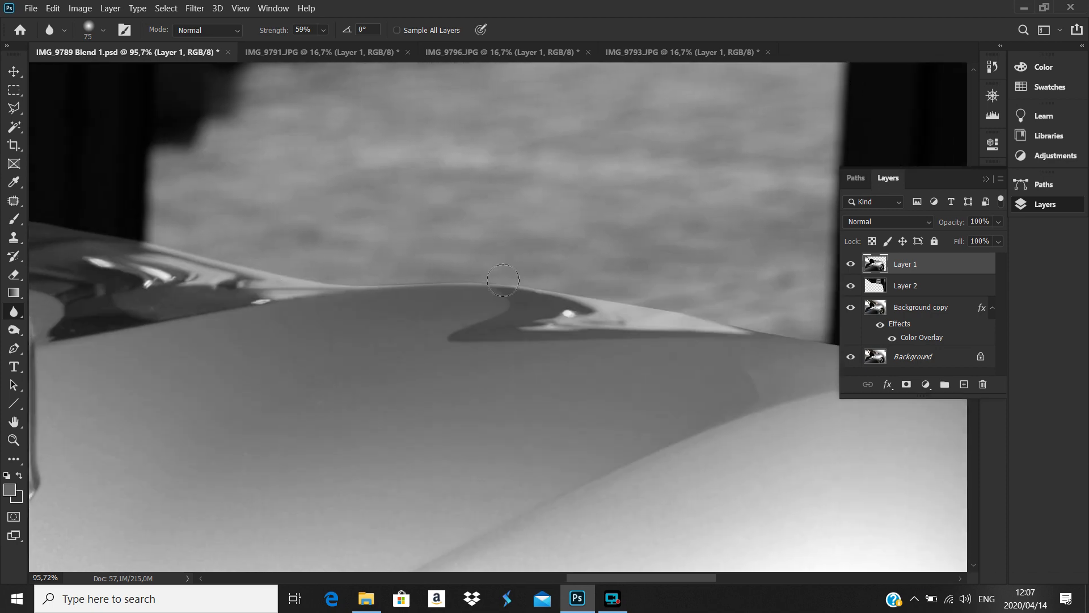
drag(534, 280, 312, 247)
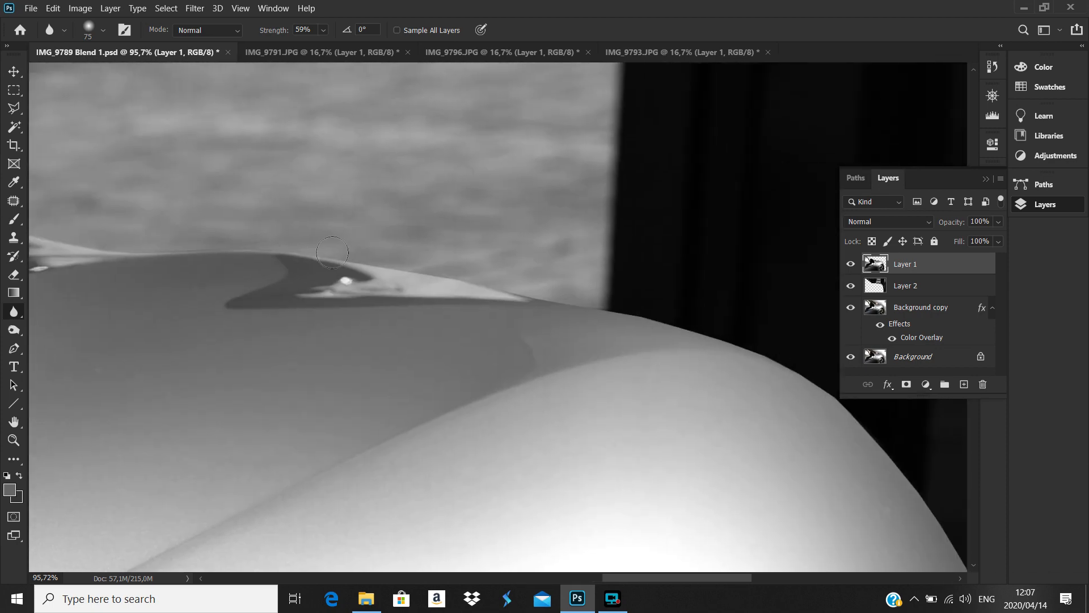
drag(518, 282, 293, 211)
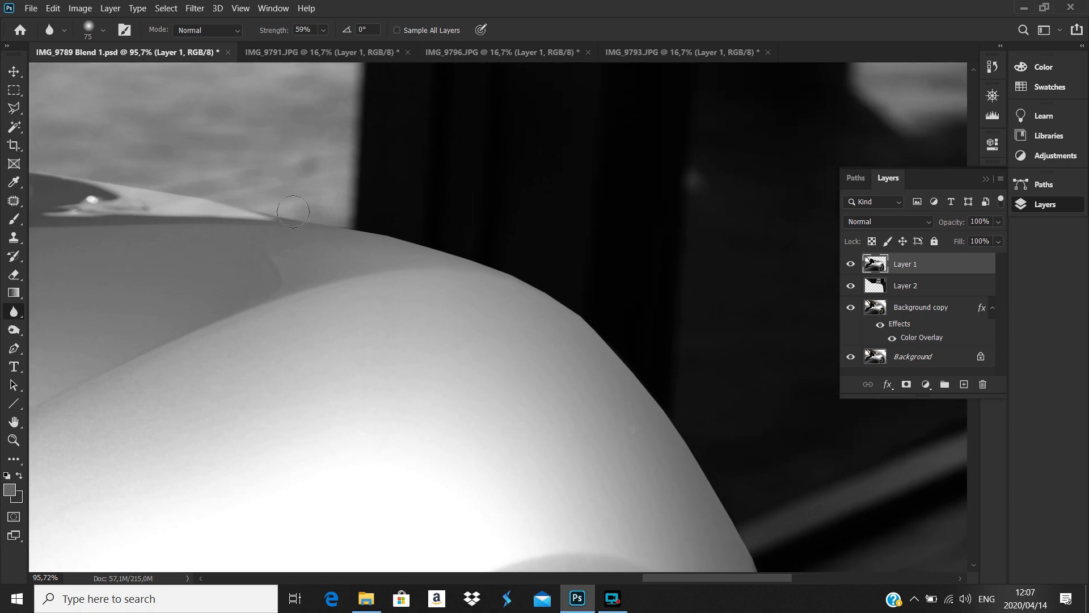
mouse_move(425, 238)
mouse_down()
mouse_move(580, 306)
mouse_move(412, 232)
mouse_up()
Blur the car's outer edge on Layer 1 from the front fender down past the wheel to the image's lower border.
mouse_move(544, 286)
mouse_down()
mouse_move(377, 174)
mouse_move(521, 326)
mouse_up()
mouse_move(368, 168)
mouse_down()
mouse_move(444, 228)
mouse_move(533, 346)
mouse_move(386, 211)
mouse_move(440, 311)
mouse_up()
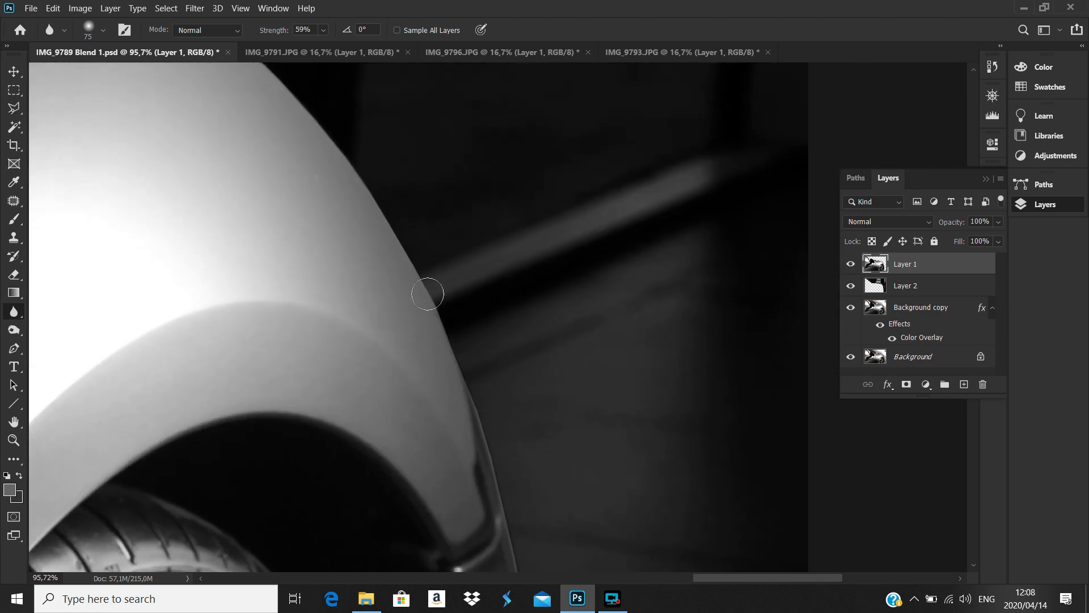
mouse_move(370, 212)
mouse_down()
mouse_move(433, 280)
mouse_move(407, 264)
mouse_move(445, 348)
mouse_move(408, 211)
mouse_move(469, 355)
mouse_move(426, 255)
mouse_up()
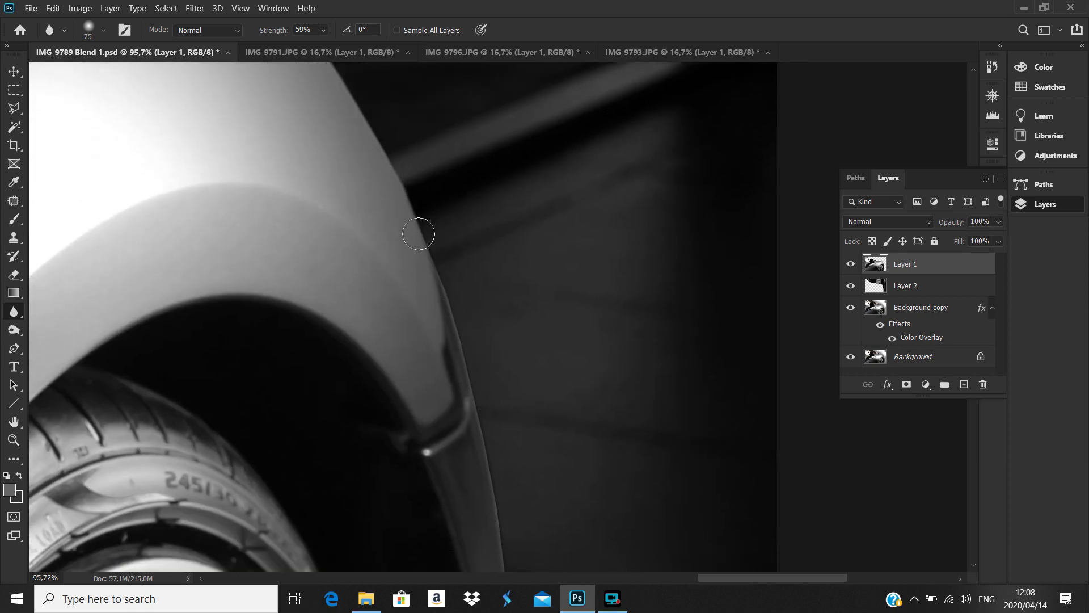
drag(464, 355, 435, 260)
drag(464, 377, 424, 220)
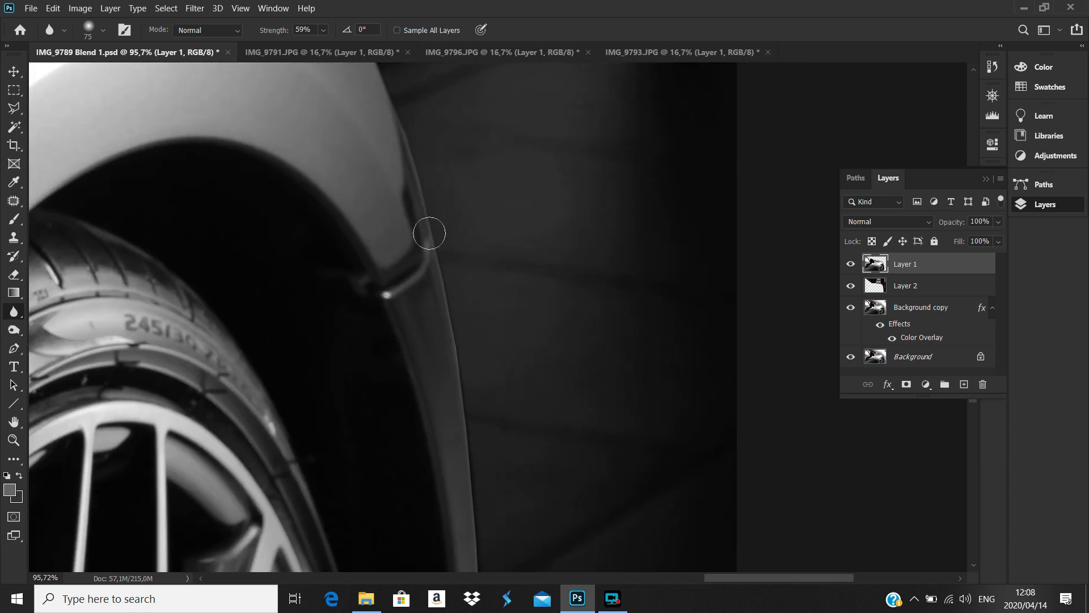
mouse_move(475, 400)
mouse_down()
mouse_move(443, 231)
mouse_move(467, 418)
mouse_move(406, 215)
mouse_move(418, 394)
mouse_move(416, 204)
mouse_move(436, 432)
mouse_move(407, 255)
mouse_move(409, 389)
mouse_move(421, 242)
mouse_up()
mouse_move(408, 347)
mouse_down()
mouse_move(401, 219)
mouse_move(403, 437)
mouse_move(406, 250)
mouse_up()
mouse_move(399, 381)
mouse_down()
mouse_move(406, 243)
mouse_move(396, 457)
mouse_move(403, 175)
mouse_move(401, 413)
mouse_move(411, 271)
mouse_up()
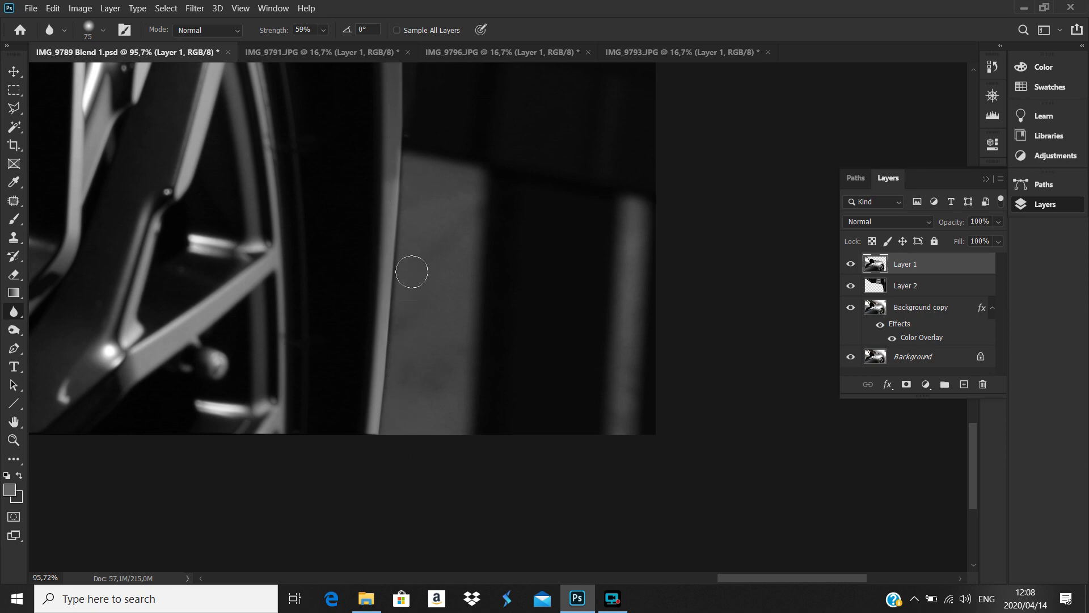
Enlarge the blur brush to 111 px and soften the outer edge of the windshield pillar down to the mirror.
scroll(350, 229, down, 8)
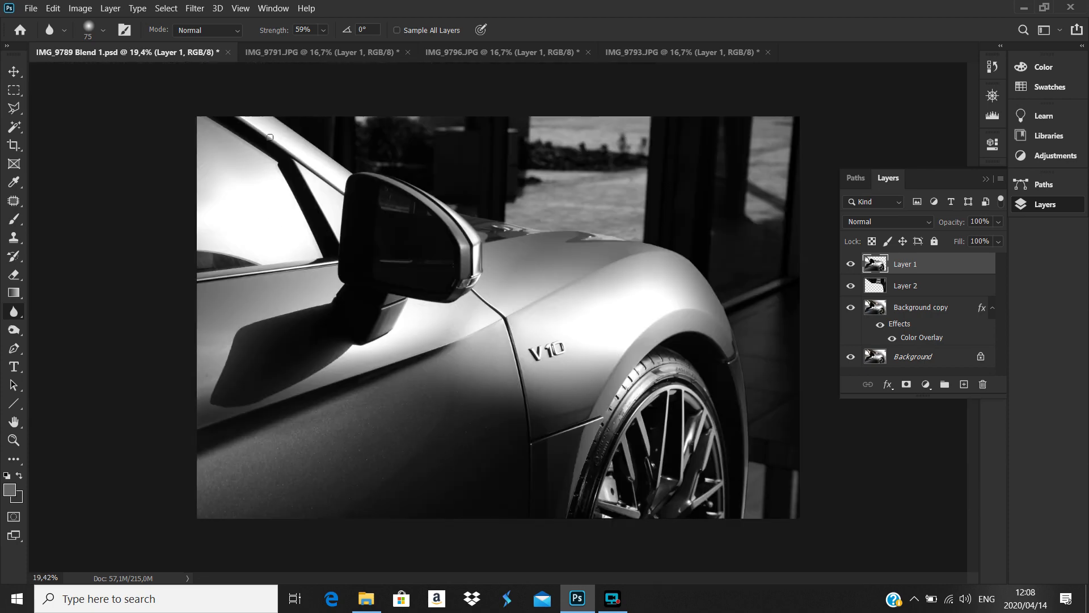
scroll(270, 137, up, 5)
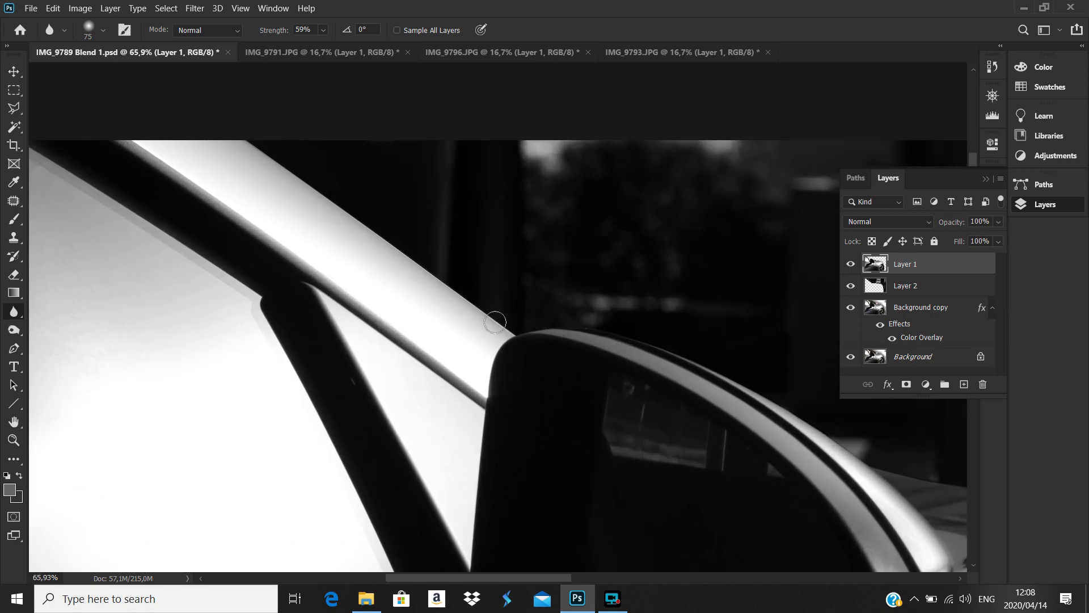
right_click(494, 321)
click(617, 327)
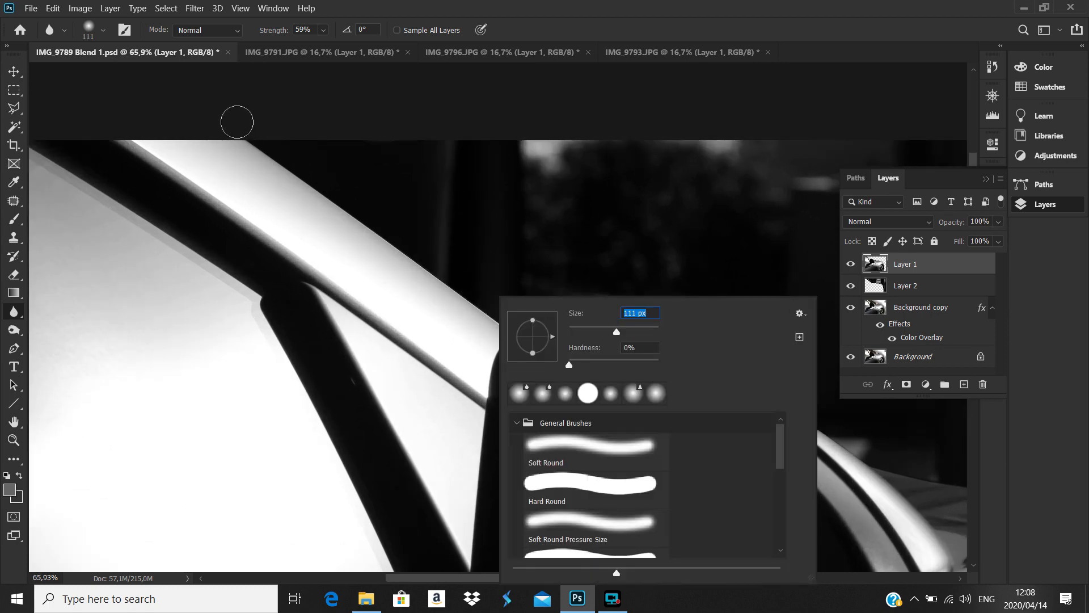
click(237, 123)
mouse_move(472, 298)
mouse_down()
mouse_move(528, 336)
mouse_move(259, 139)
mouse_move(356, 221)
mouse_move(528, 329)
mouse_move(299, 165)
mouse_move(360, 226)
mouse_move(537, 340)
mouse_move(355, 202)
mouse_move(519, 232)
mouse_move(662, 322)
mouse_move(388, 173)
mouse_move(571, 236)
mouse_move(705, 339)
mouse_move(540, 229)
mouse_move(780, 349)
mouse_move(653, 316)
mouse_move(534, 232)
mouse_move(303, 150)
mouse_move(361, 195)
mouse_move(518, 220)
mouse_move(683, 299)
mouse_move(497, 194)
mouse_move(717, 329)
mouse_move(554, 227)
mouse_up()
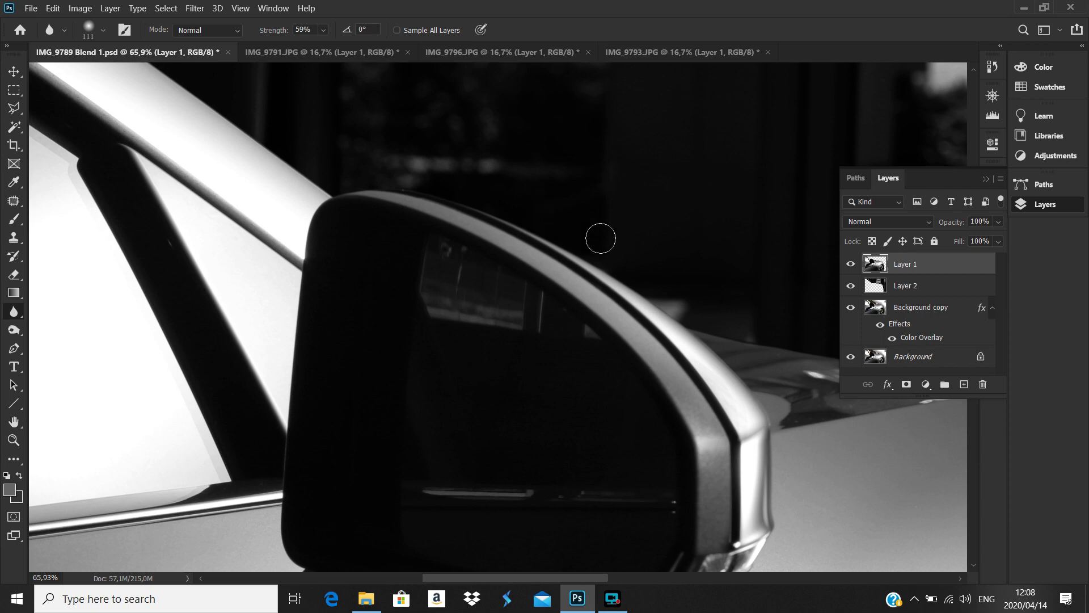
Continue softening Layer 1's outline along the mirror housing and across the hood toward the front fender.
scroll(577, 226, down, 2)
drag(685, 287, 421, 199)
scroll(421, 199, up, 2)
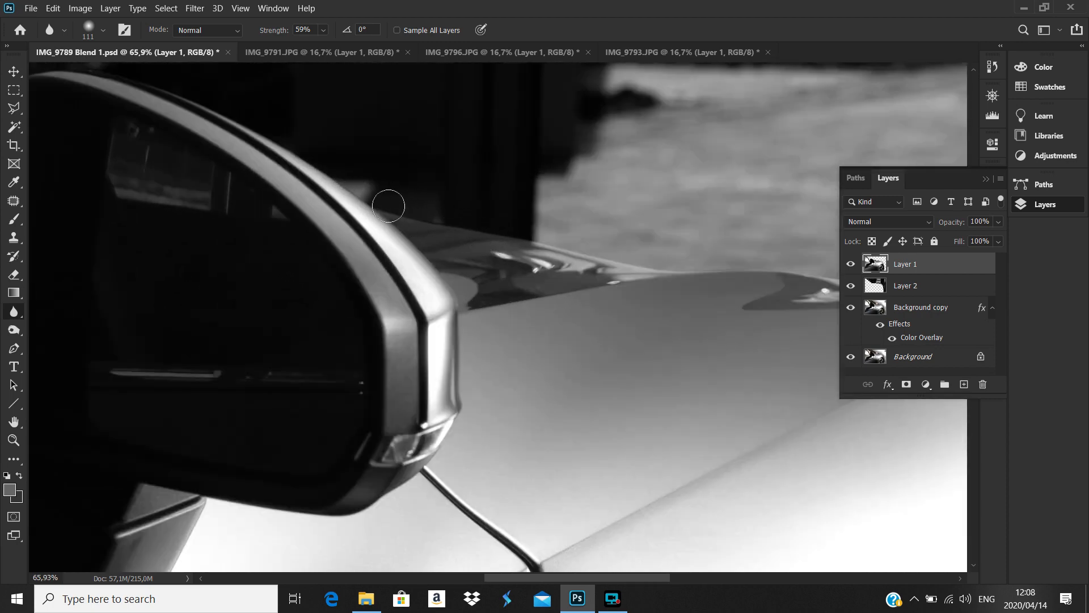
drag(638, 261, 365, 183)
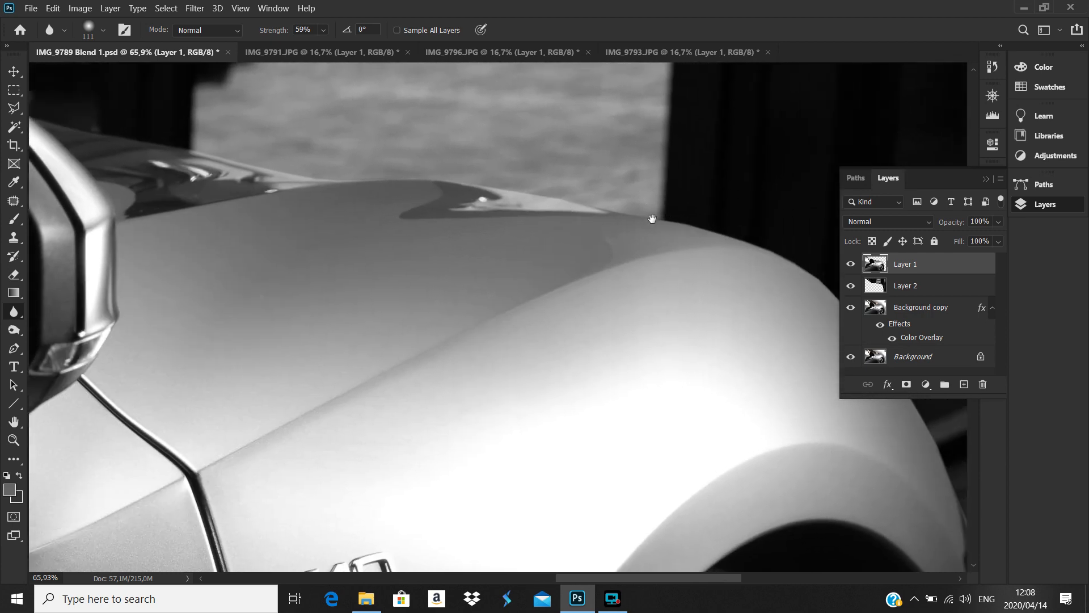
drag(652, 219, 493, 165)
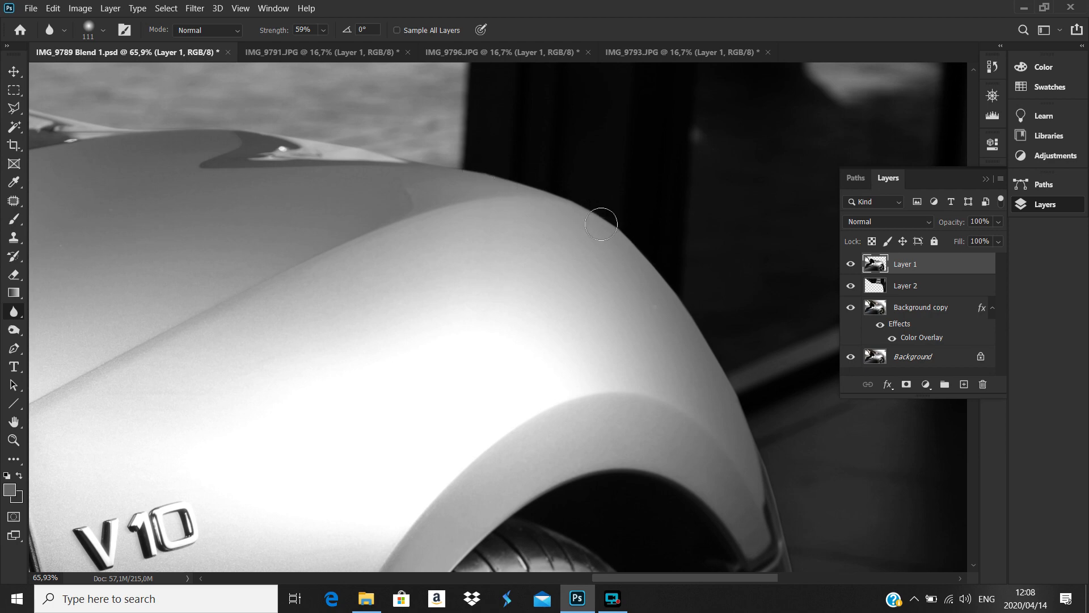
Smooth the angular kink in Layer 1's fender outline with a soft round 31 px Eraser at 43% opacity.
scroll(640, 224, up, 5)
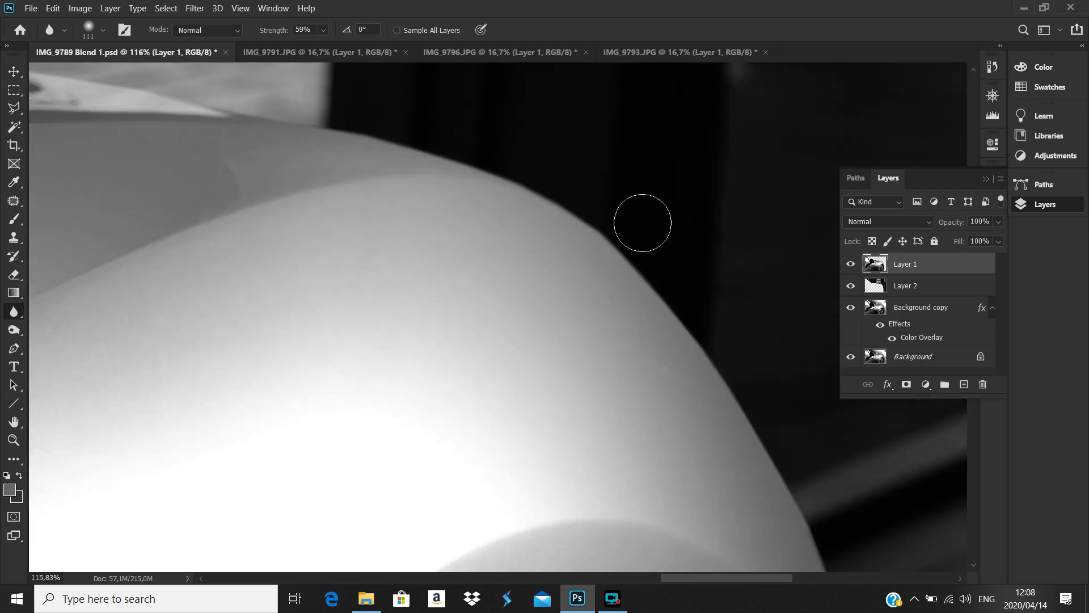
click(13, 275)
right_click(565, 233)
click(682, 266)
click(602, 194)
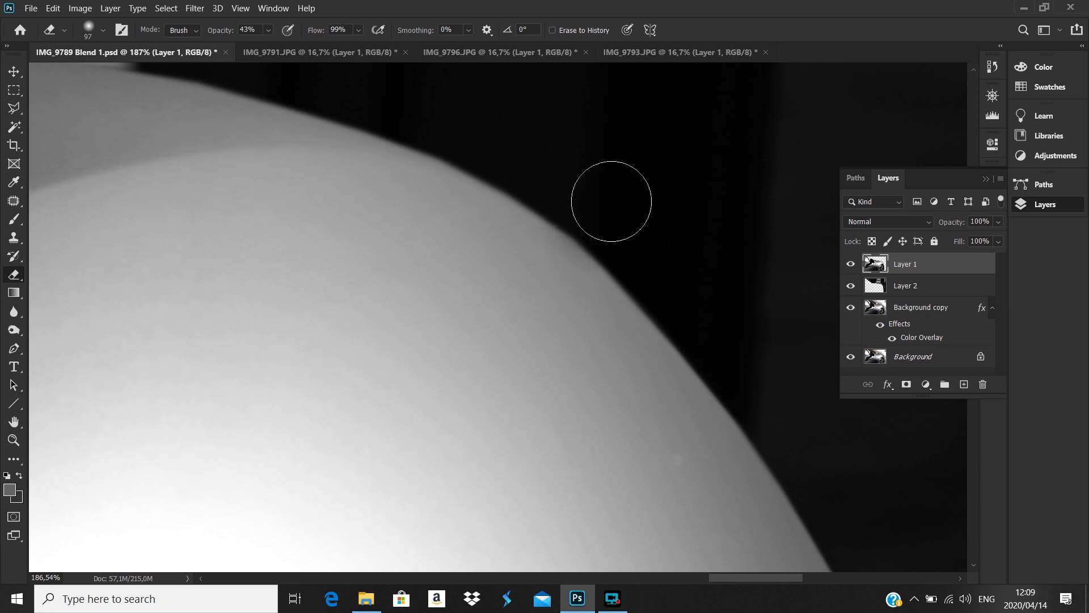
scroll(601, 182, down, 2)
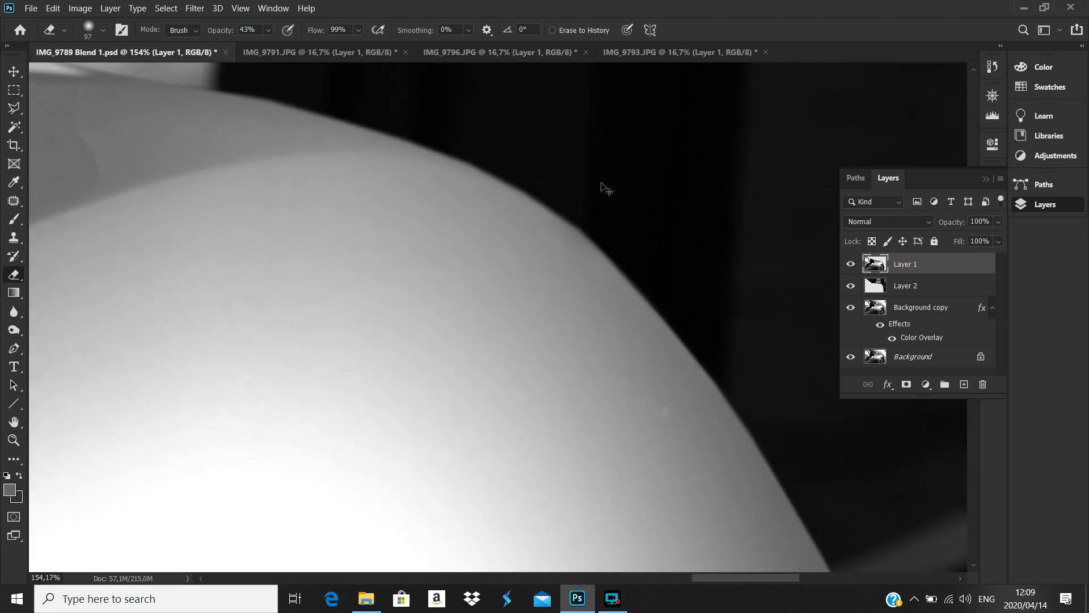
scroll(602, 185, up, 3)
right_click(604, 212)
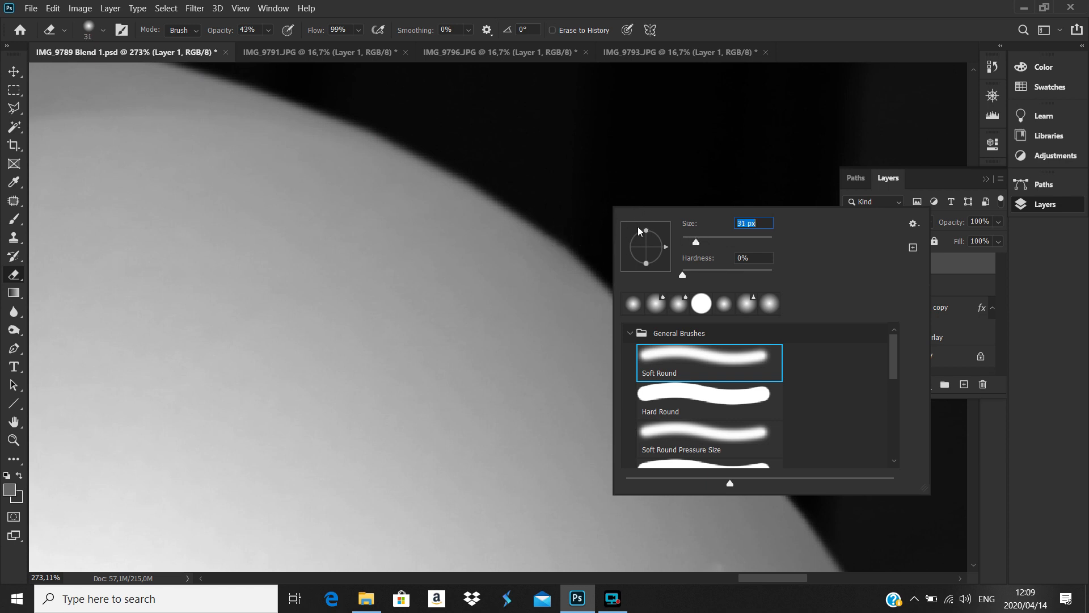
click(548, 198)
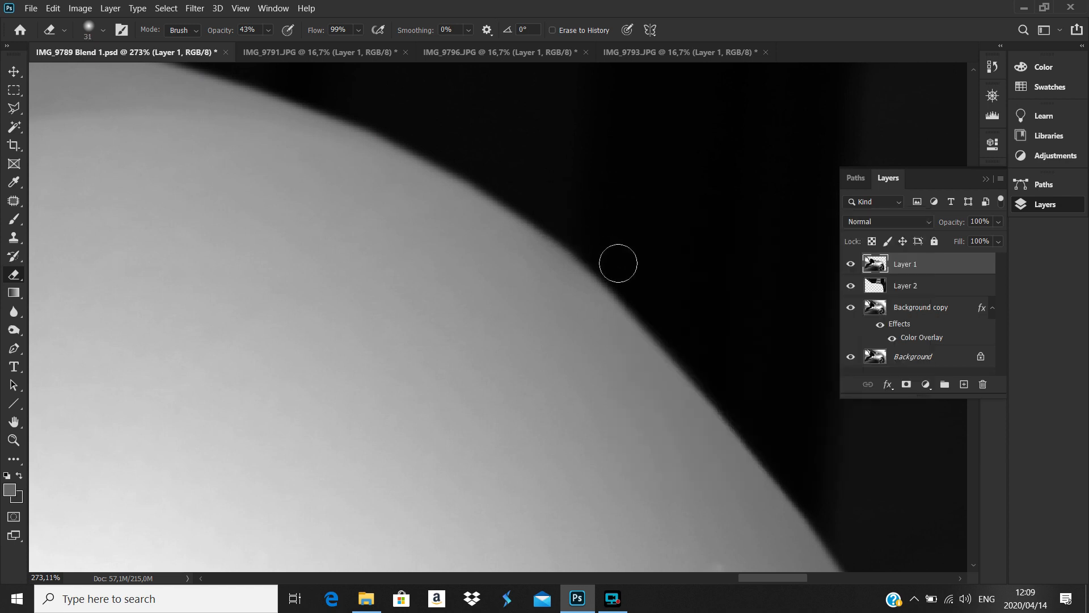
scroll(556, 180, down, 3)
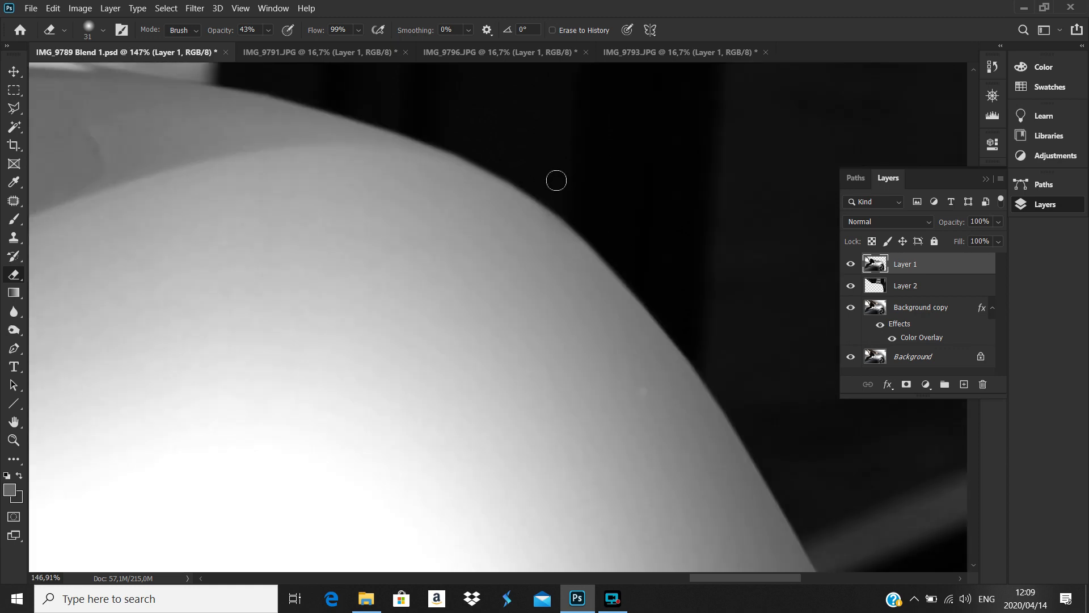
scroll(557, 181, down, 2)
scroll(557, 182, up, 4)
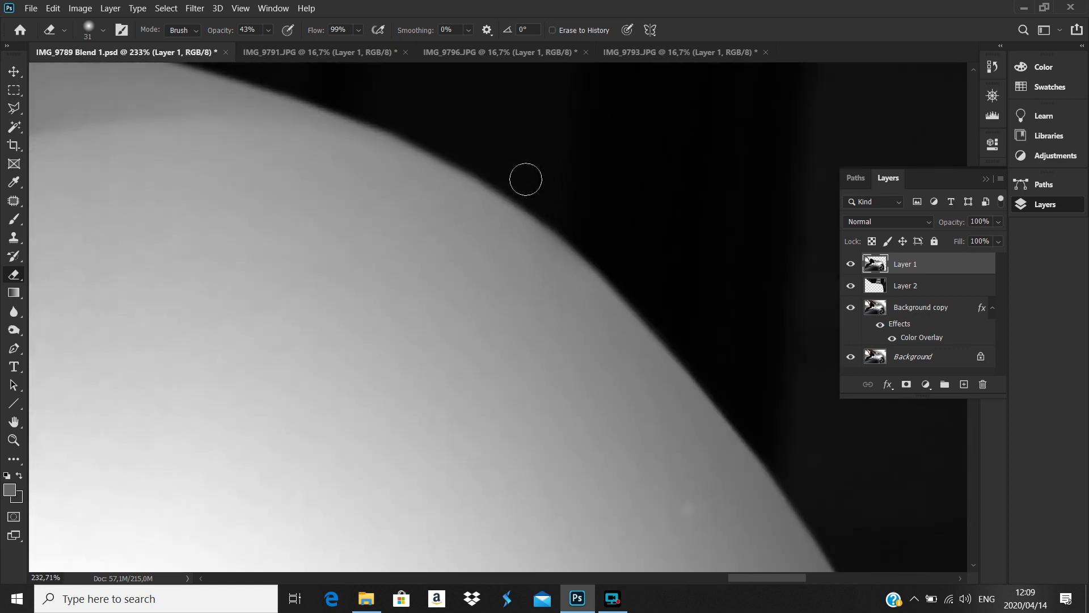
Patch the curved dark reflection mark on the hood near the fender crease with clean paint from beside it.
scroll(567, 181, down, 6)
scroll(590, 176, down, 2)
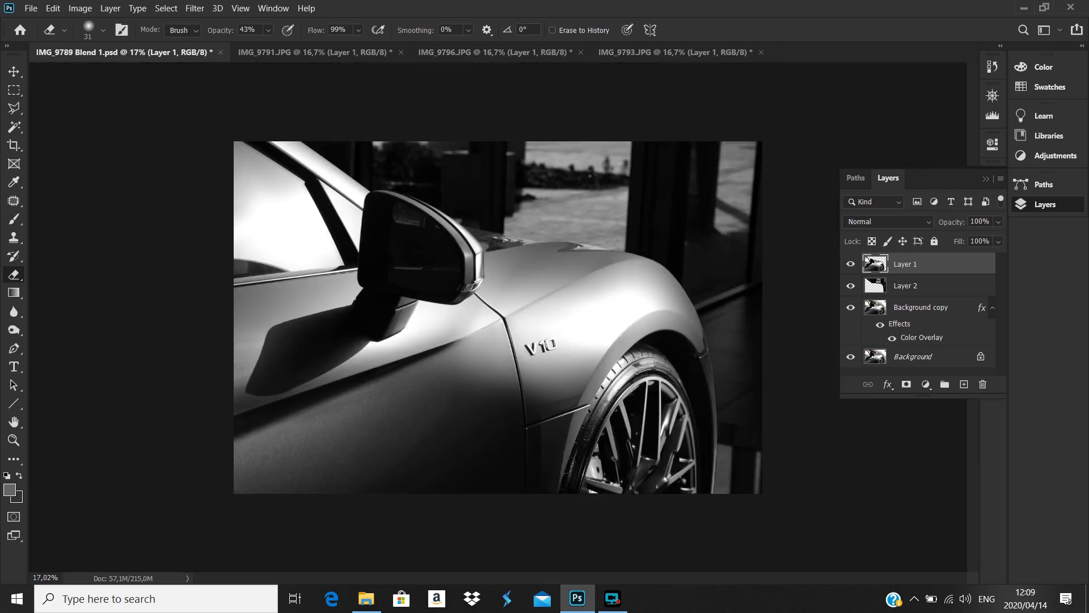
scroll(500, 209, up, 2)
scroll(500, 209, down, 2)
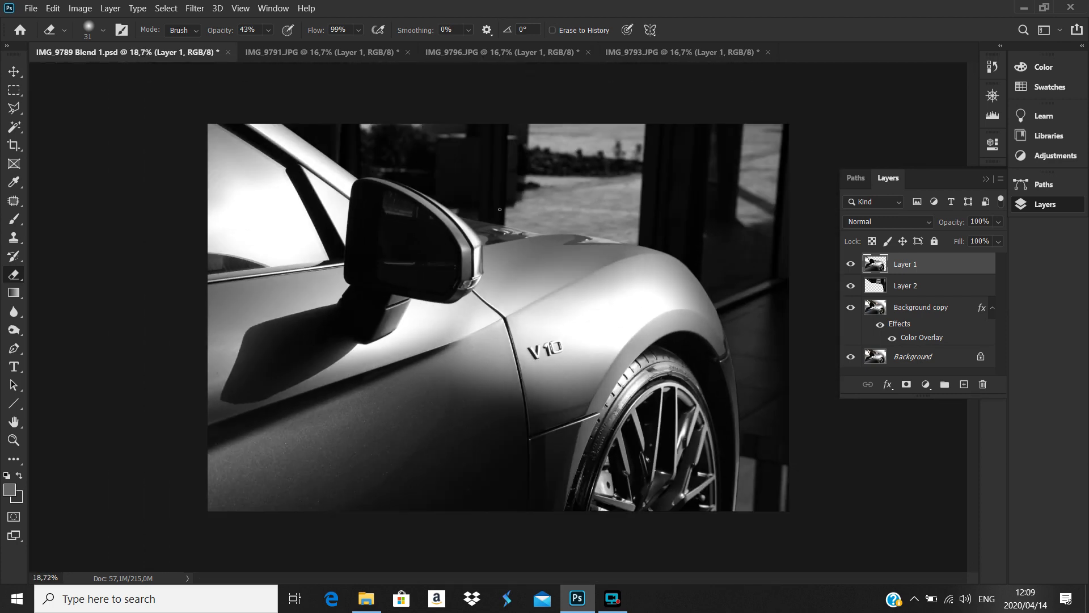
scroll(500, 210, up, 1)
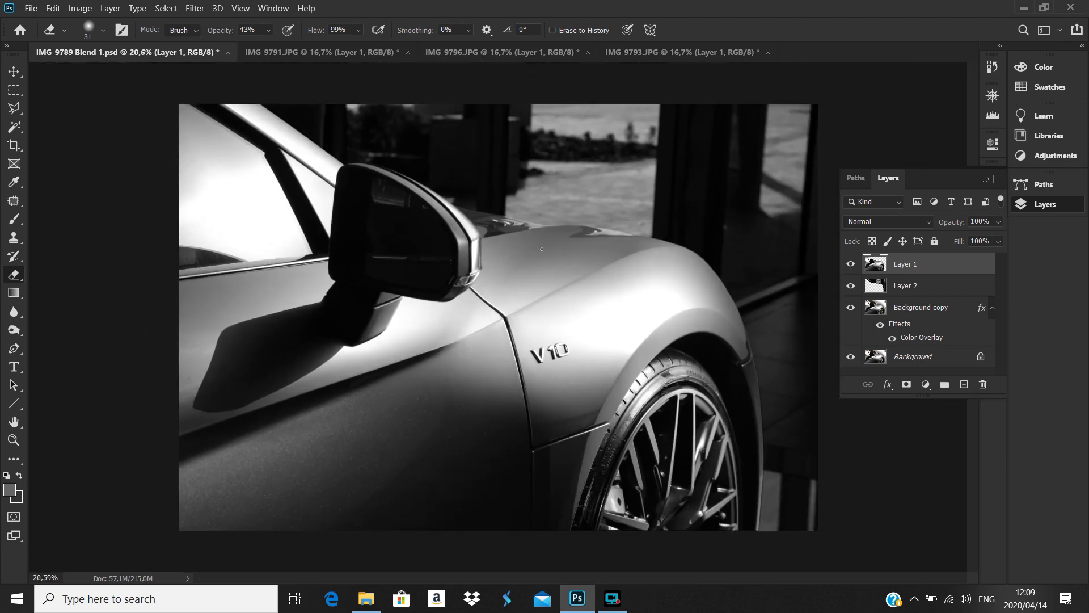
scroll(542, 249, up, 6)
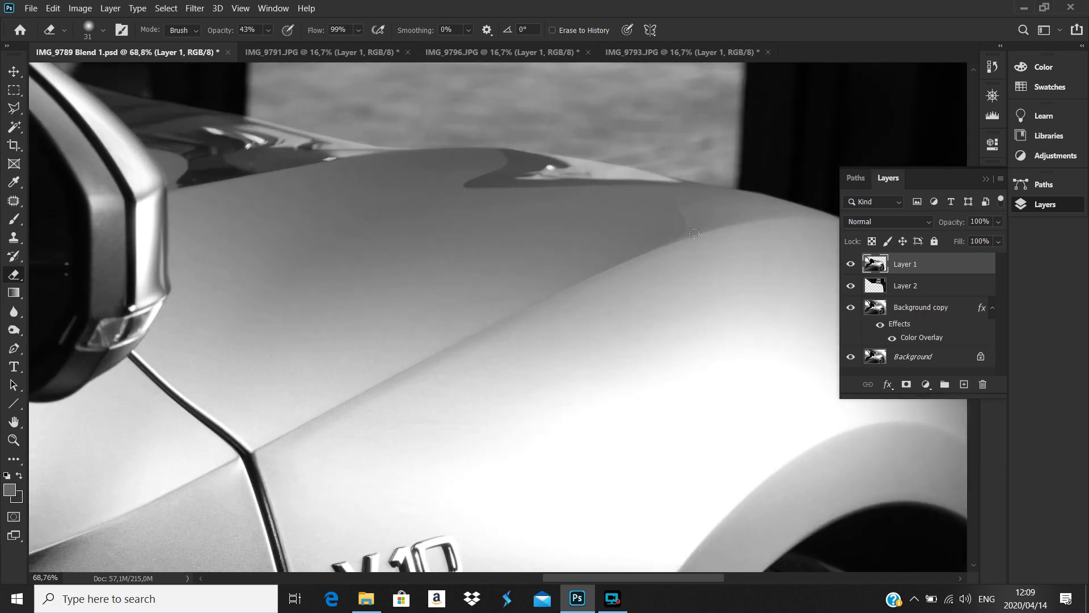
scroll(694, 234, up, 5)
click(14, 200)
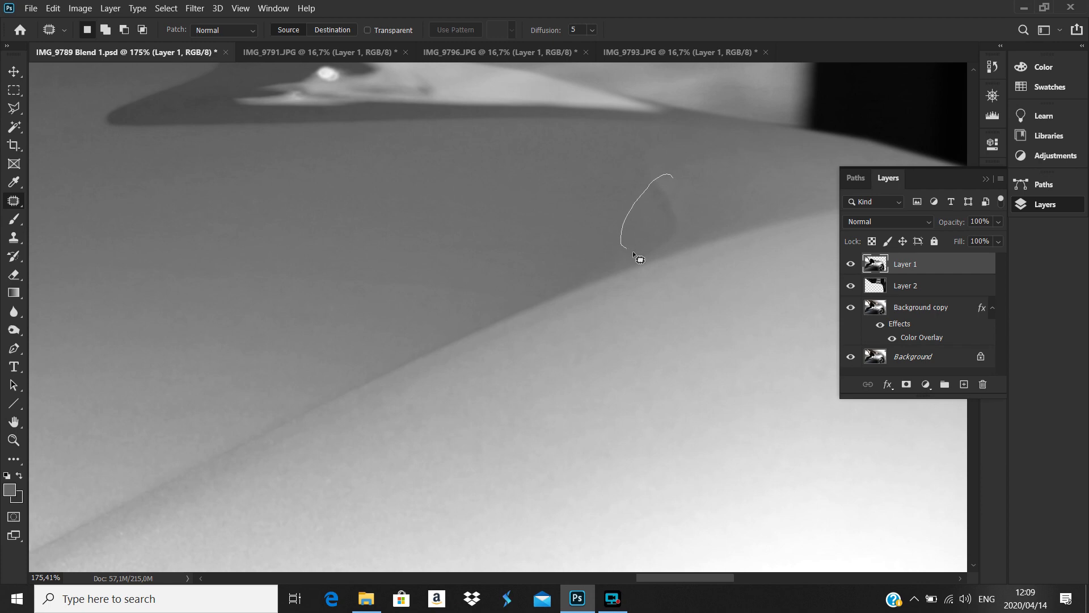
drag(684, 181, 687, 183)
drag(643, 202, 574, 184)
scroll(395, 264, down, 6)
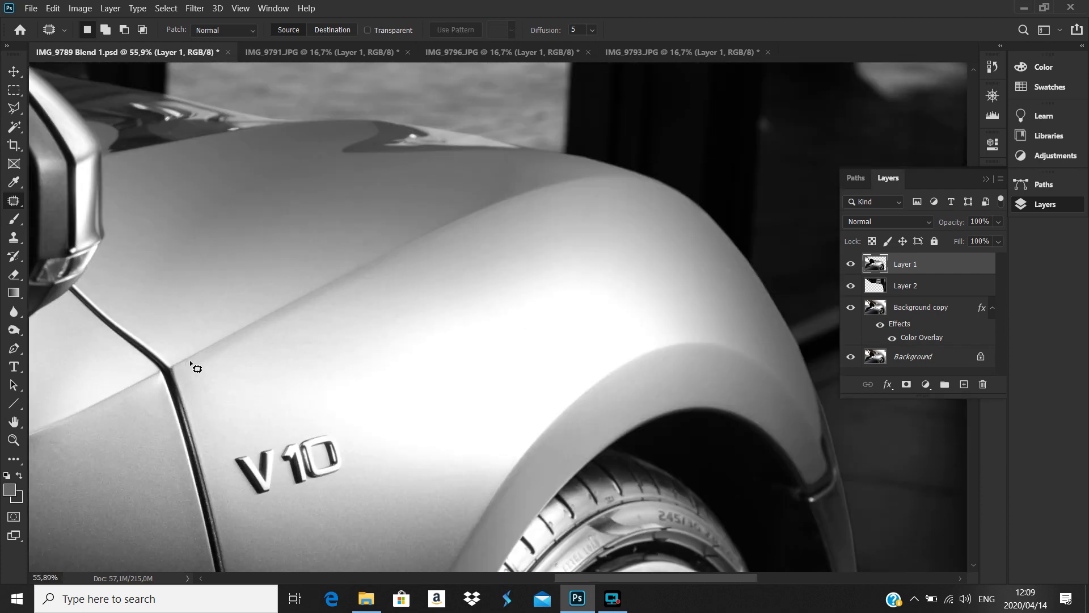
Patch small blemishes on the fender above the V10 badge and on the door panel behind it.
drag(253, 408, 368, 231)
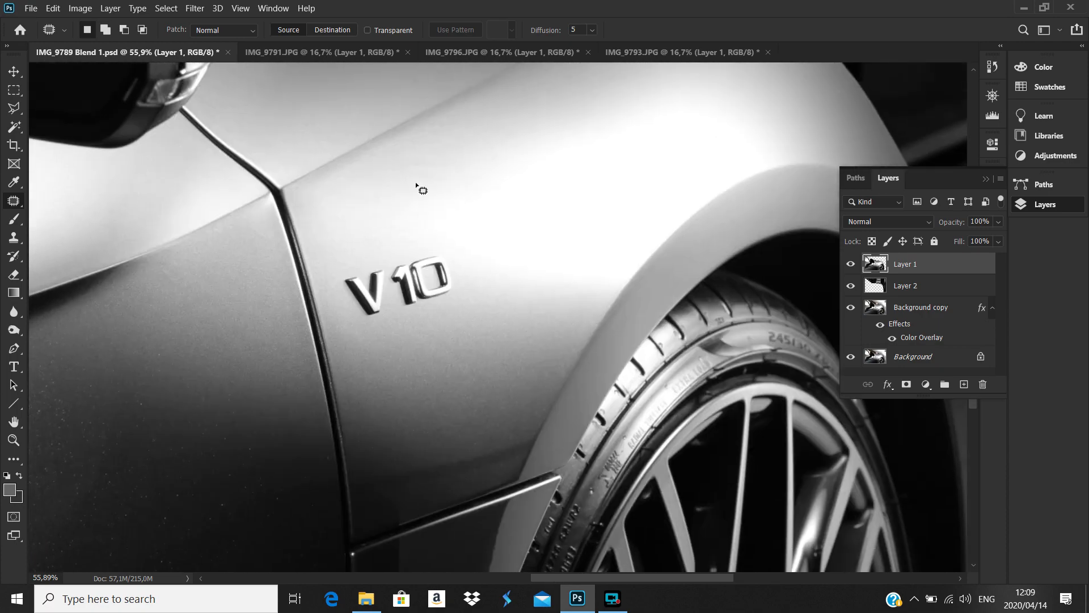
mouse_move(452, 161)
mouse_down()
mouse_move(381, 160)
mouse_move(362, 193)
mouse_move(453, 190)
mouse_move(467, 170)
mouse_up()
scroll(331, 218, down, 2)
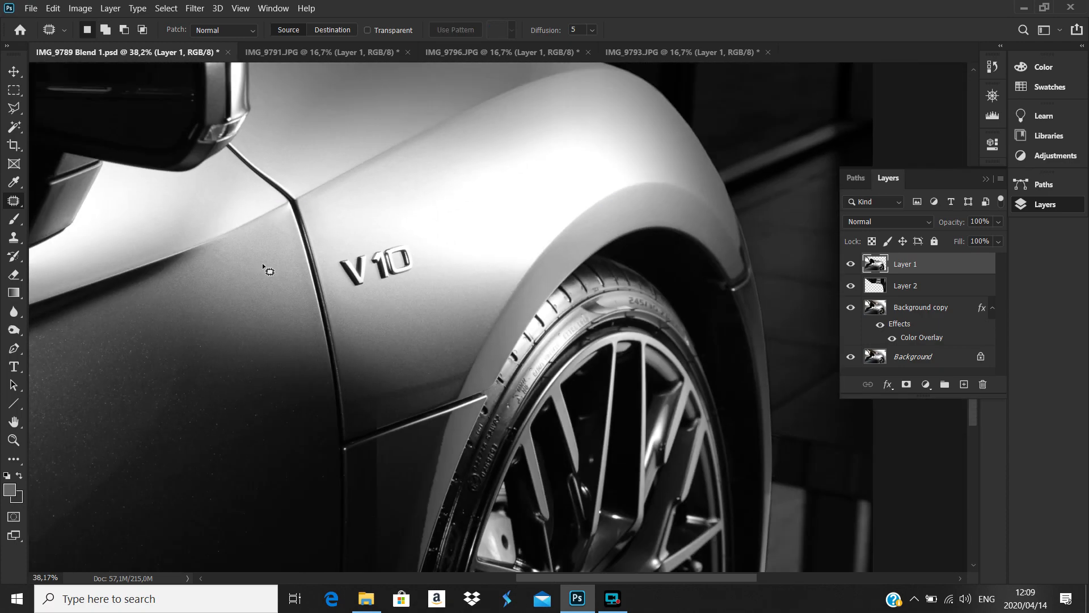
drag(243, 289, 420, 186)
scroll(405, 162, up, 3)
mouse_move(417, 124)
mouse_down()
mouse_move(375, 135)
mouse_move(416, 165)
mouse_move(420, 124)
mouse_up()
click(455, 130)
scroll(399, 164, down, 3)
drag(297, 215, 533, 149)
scroll(494, 210, down, 4)
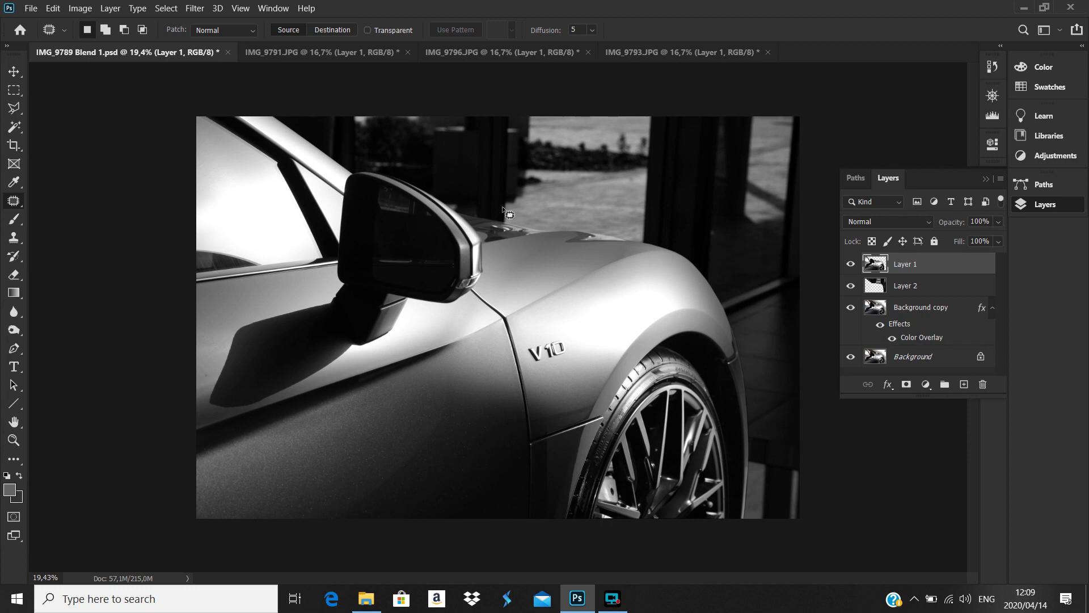
Patch the small dark spot on the door panel beside the mirror's shadow with clean paint and deselect.
scroll(350, 208, up, 2)
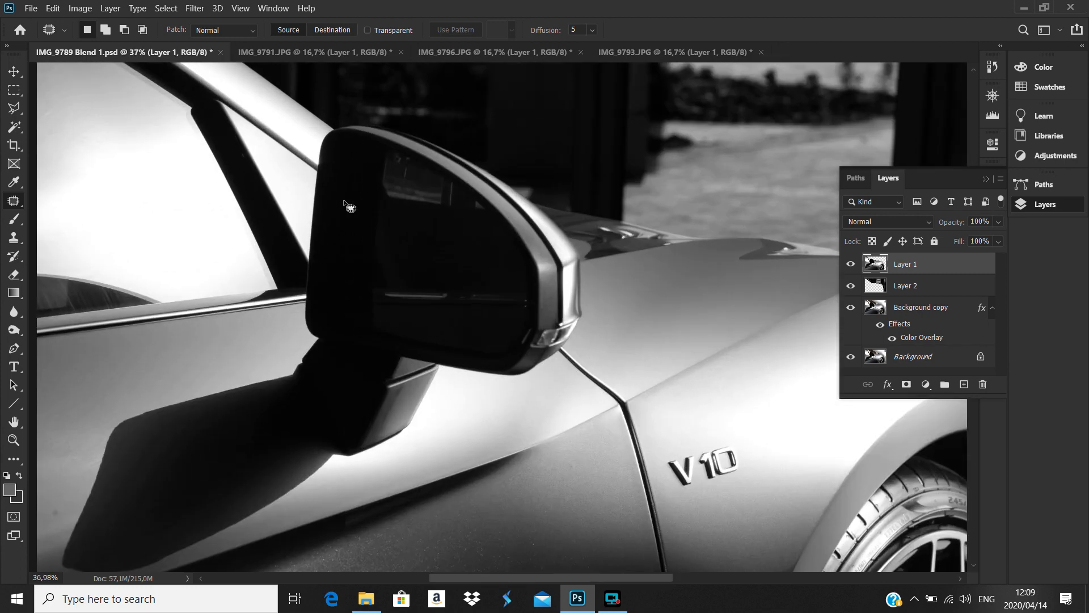
scroll(120, 457, up, 2)
drag(193, 412, 548, 194)
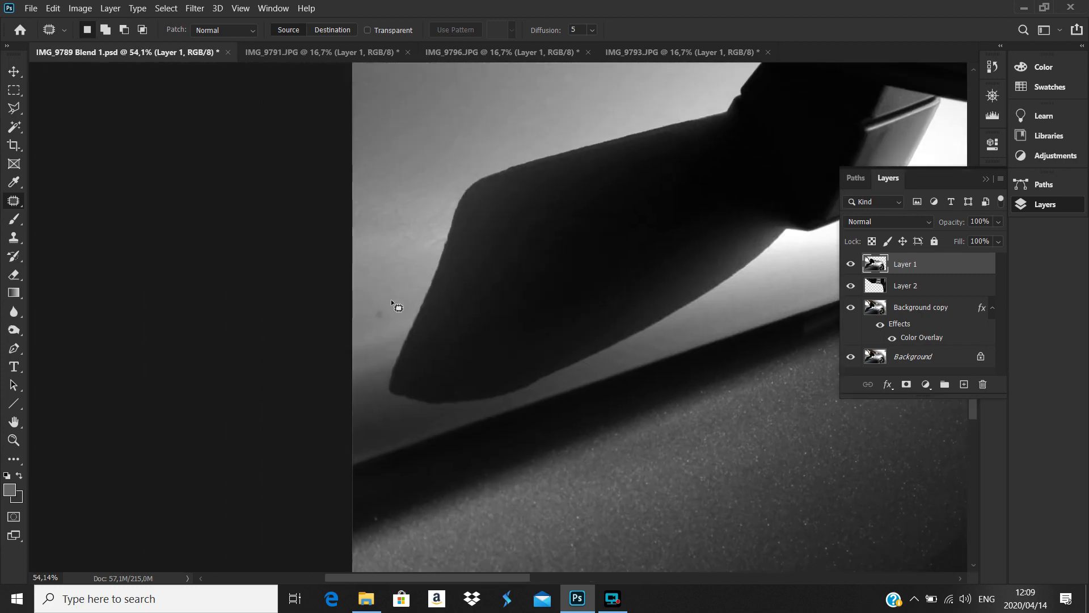
scroll(403, 303, up, 3)
mouse_move(365, 319)
mouse_down()
mouse_move(385, 333)
mouse_move(369, 323)
mouse_move(388, 295)
mouse_up()
key(ctrl+d)
scroll(419, 269, down, 2)
drag(537, 229, 523, 243)
scroll(523, 242, down, 3)
scroll(454, 163, down, 4)
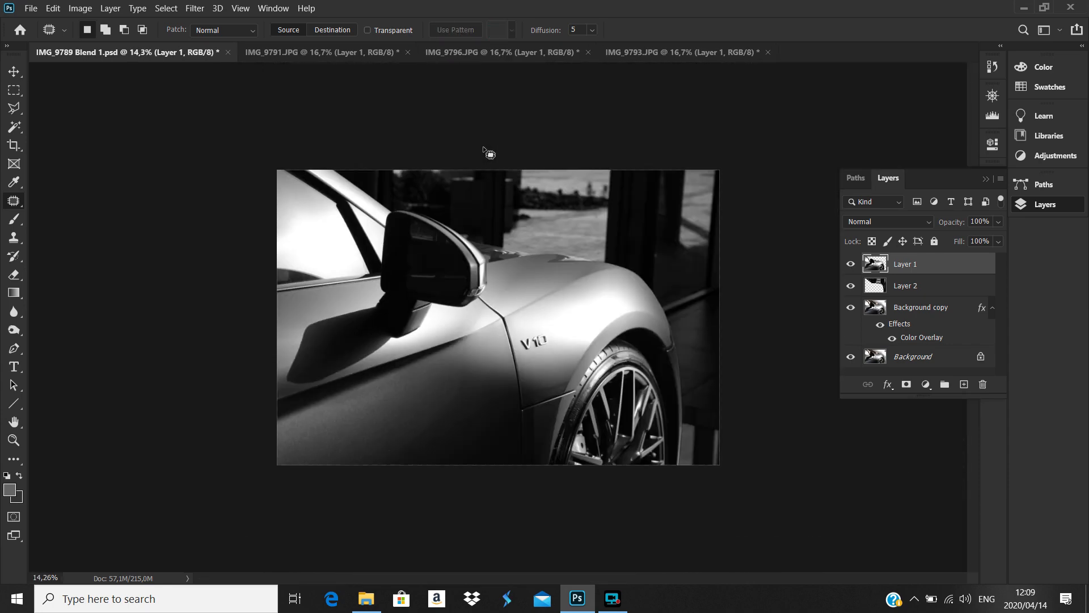
Start a Shadows/Highlights adjustment on Layer 2 with shadows at 13% and highlights at 48%.
scroll(461, 290, up, 2)
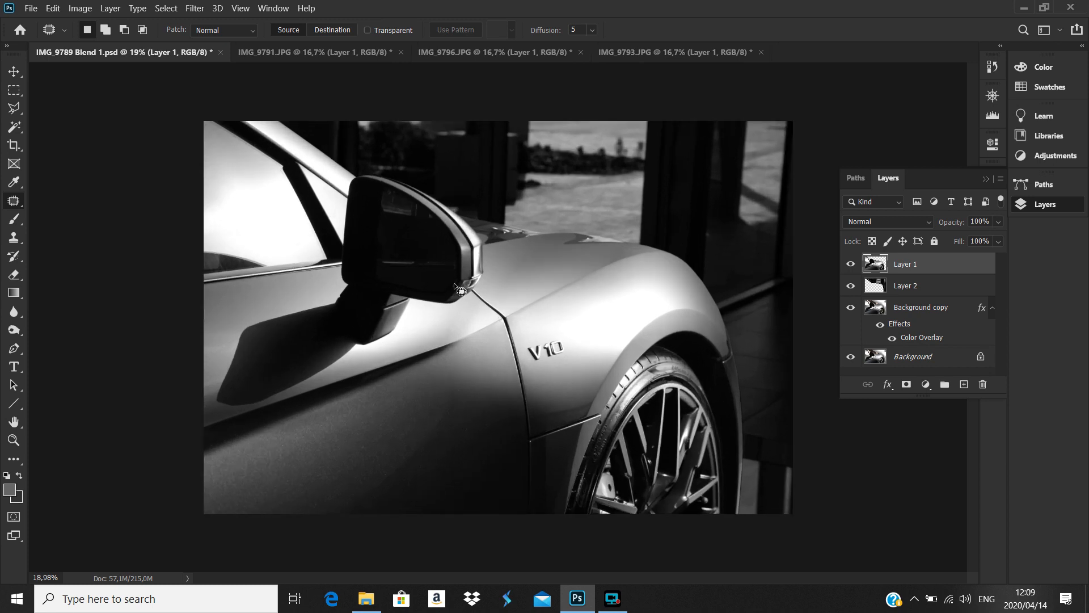
scroll(460, 290, up, 1)
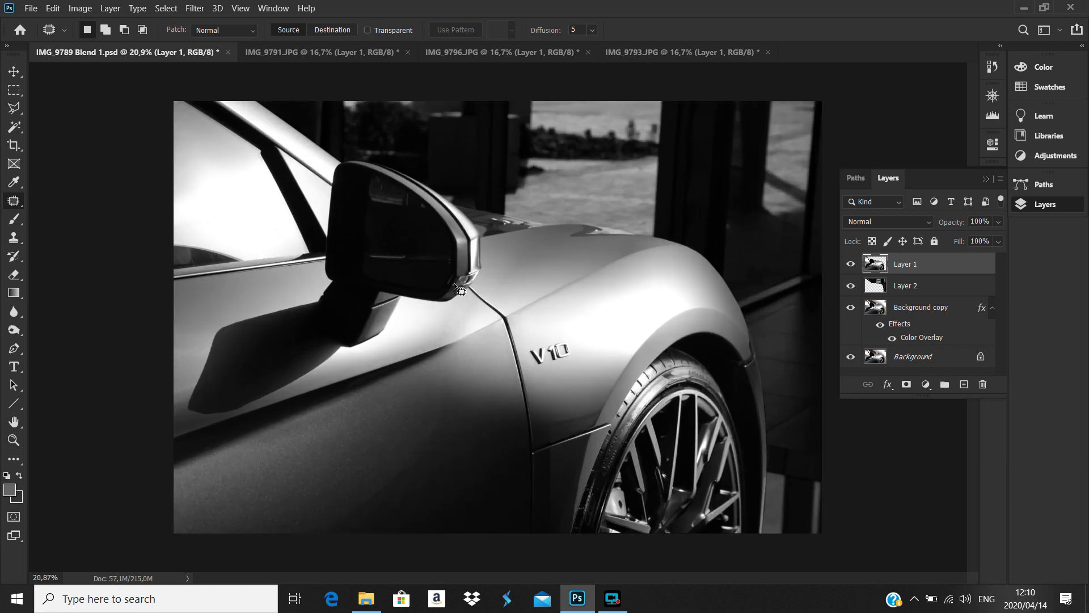
scroll(522, 249, up, 2)
scroll(565, 258, down, 2)
click(913, 287)
click(79, 8)
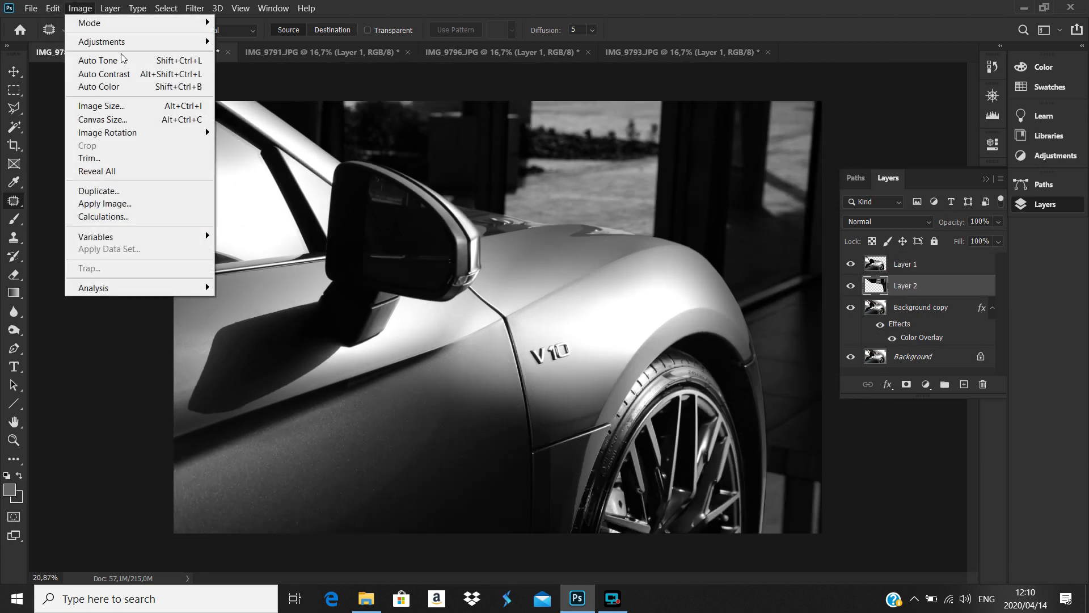
mouse_move(136, 42)
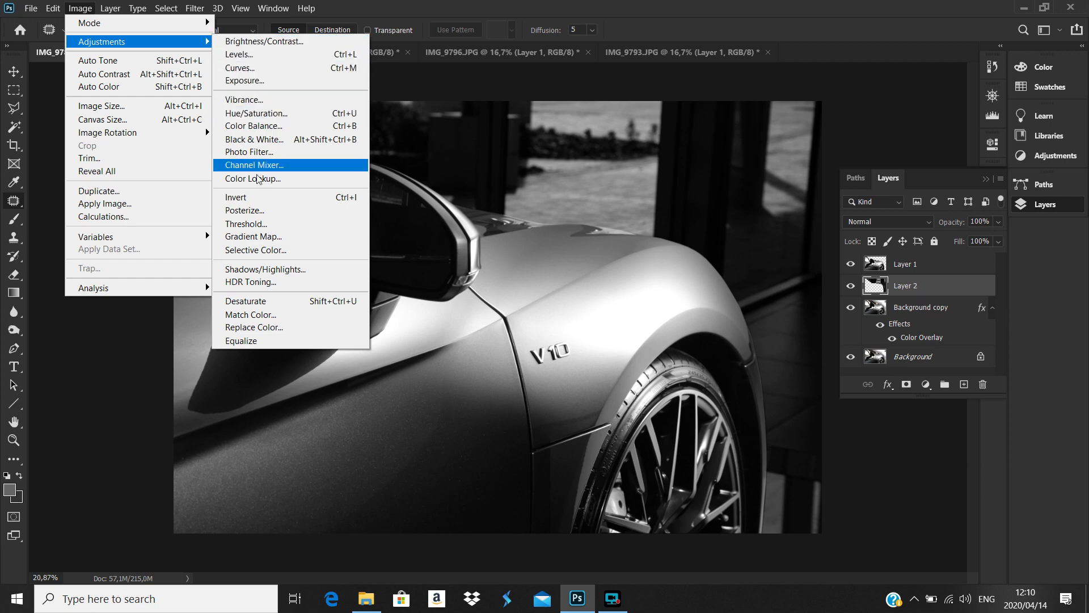
click(261, 270)
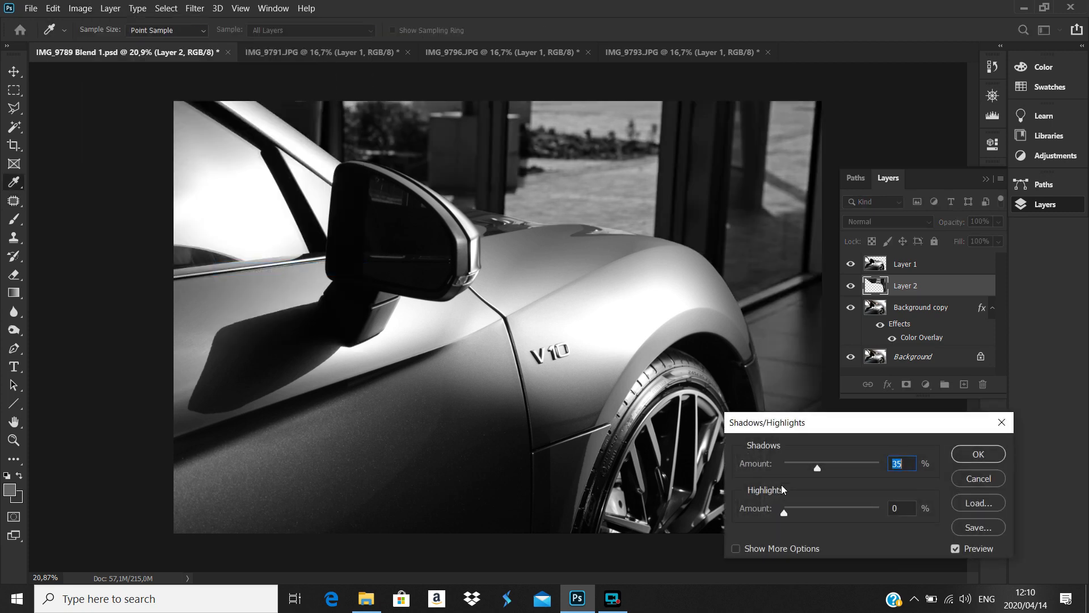
drag(819, 509, 830, 513)
drag(816, 470, 802, 468)
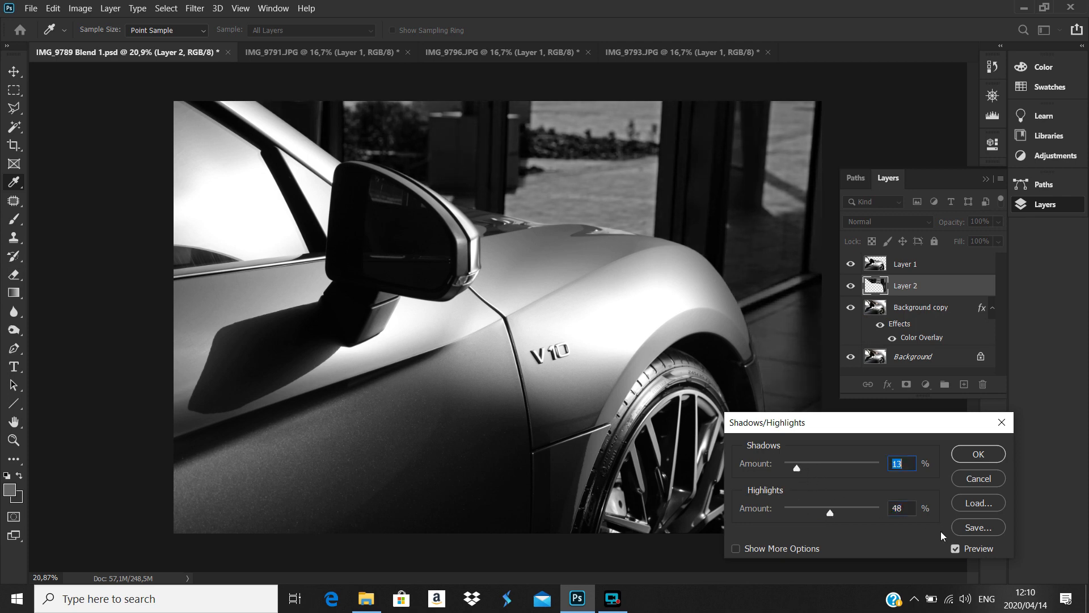
Compare the background with and without the Shadows/Highlights preview and apply the adjustment.
click(955, 548)
click(955, 548)
click(955, 549)
click(955, 549)
click(978, 454)
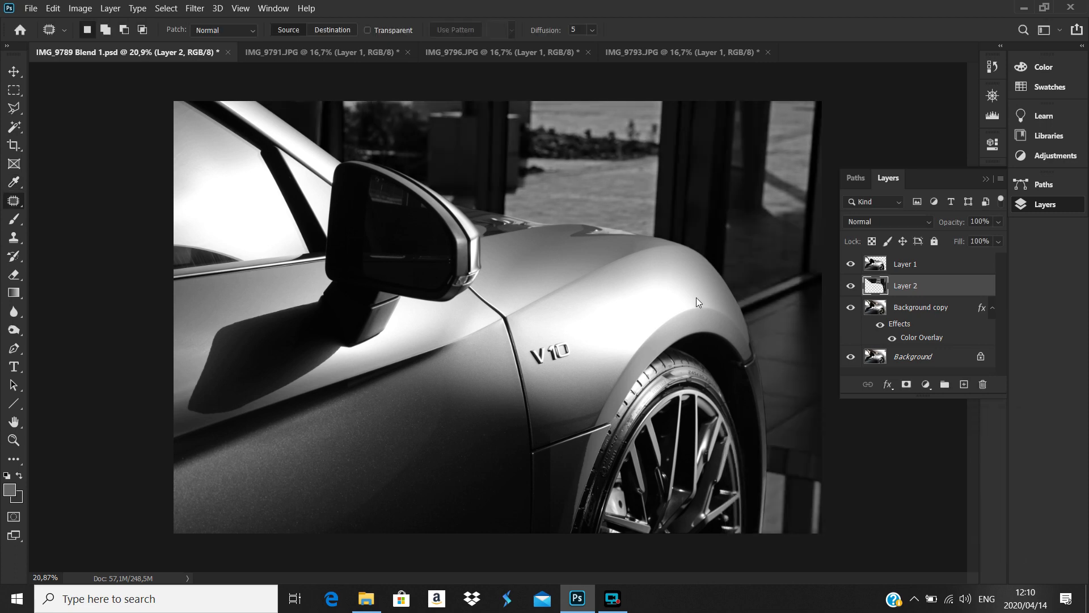
Flatten all layers into a single Background layer.
key(j)
click(110, 8)
click(133, 513)
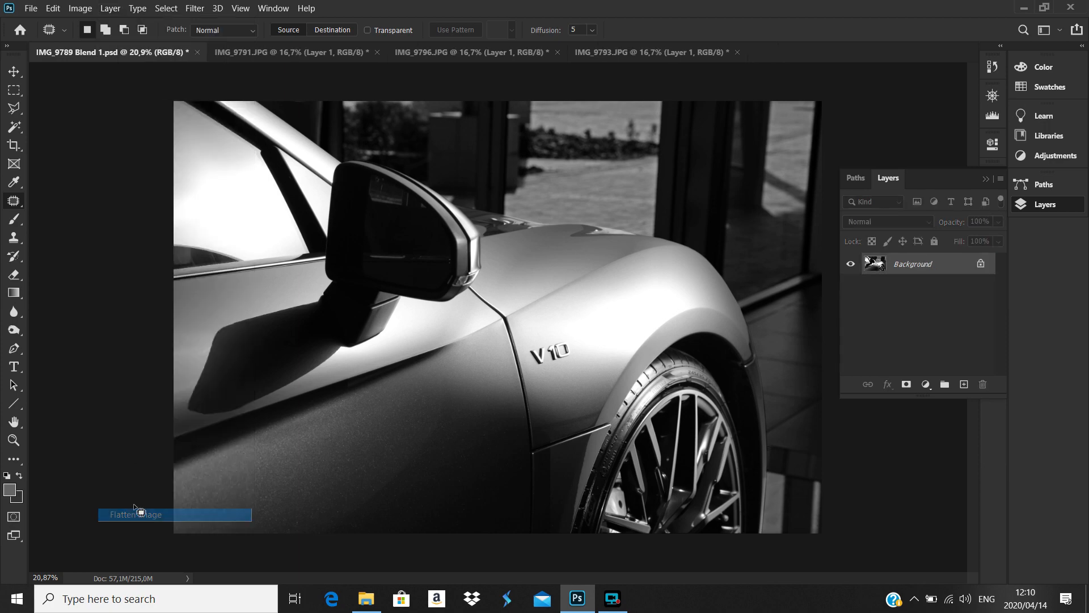
Save the flattened image as the JPEG IMG_9789 Blend 1 in the R8 Spyder Daytona folder at Maximum quality 12.
click(31, 8)
click(64, 170)
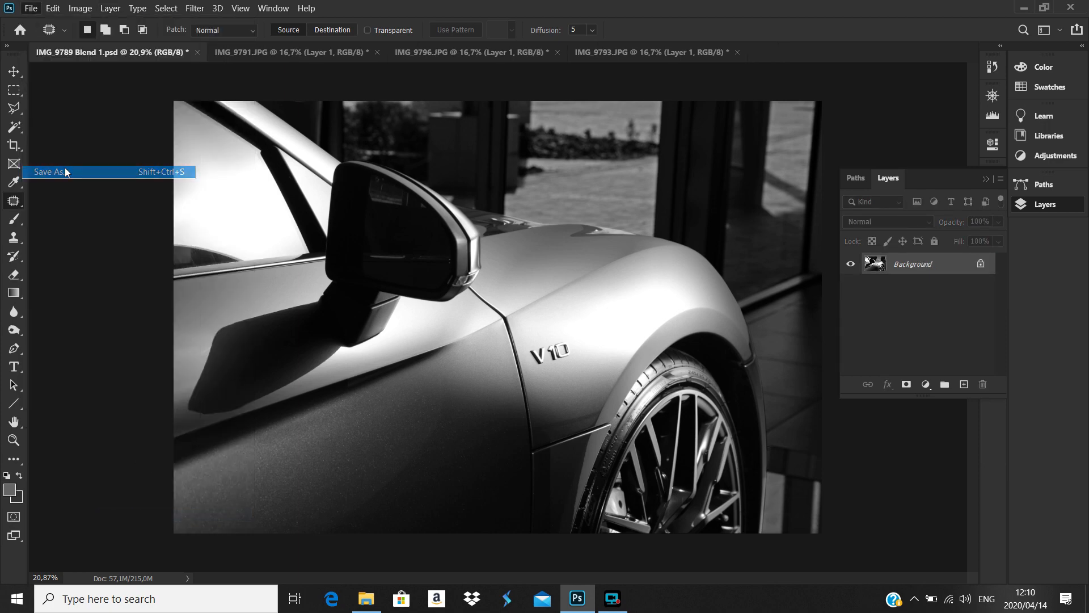
click(237, 284)
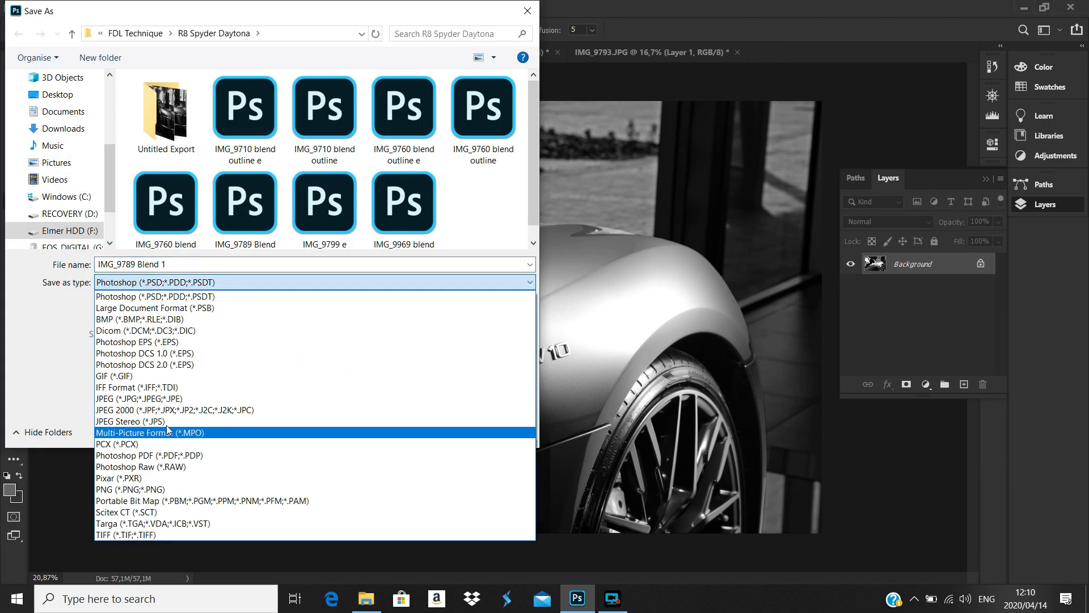
click(139, 398)
double_click(202, 262)
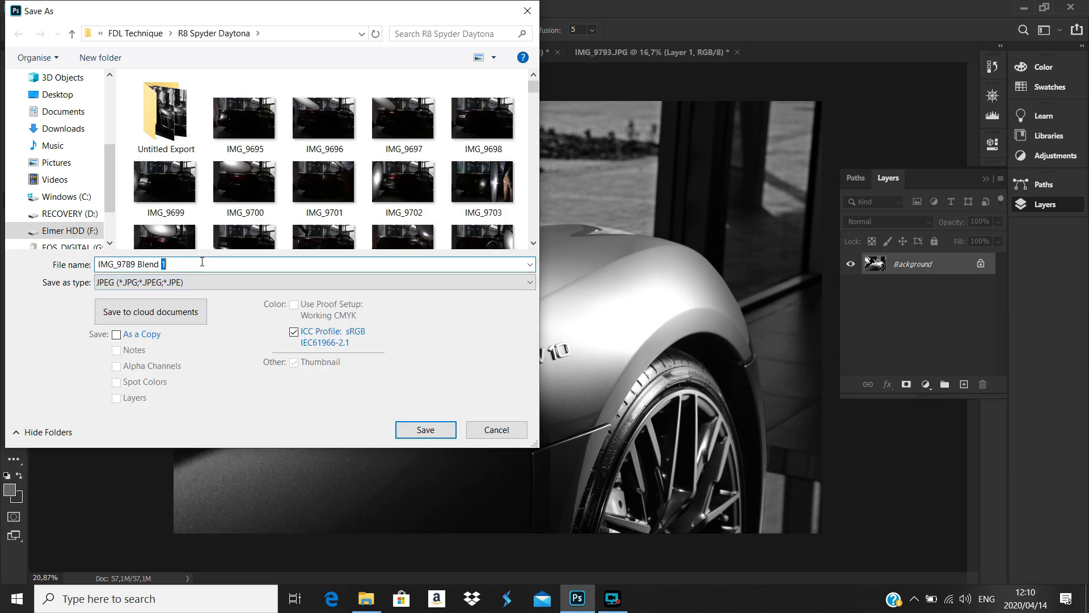
click(426, 429)
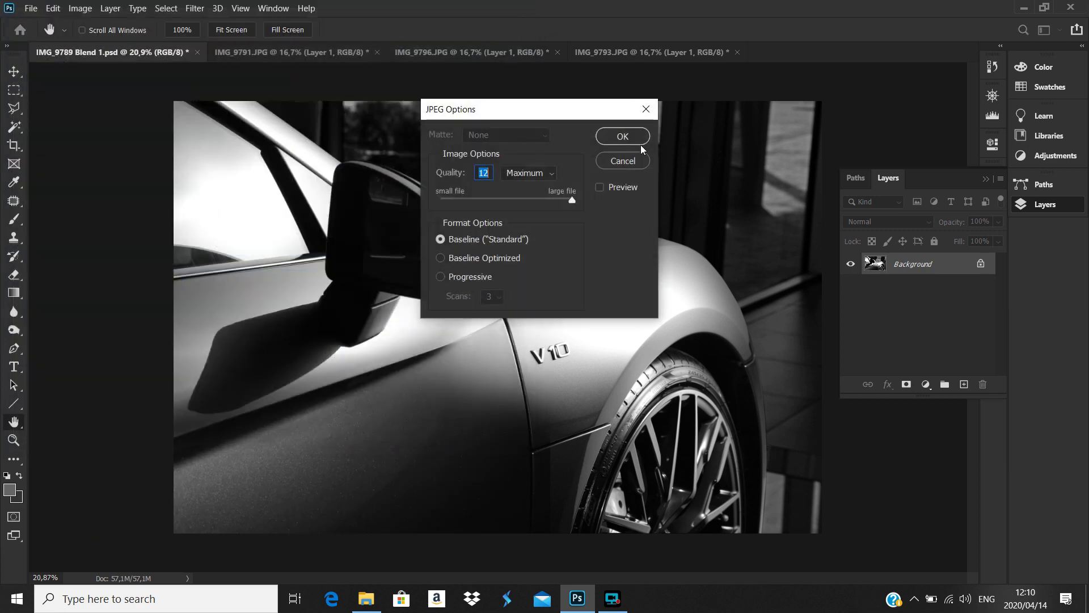
click(623, 138)
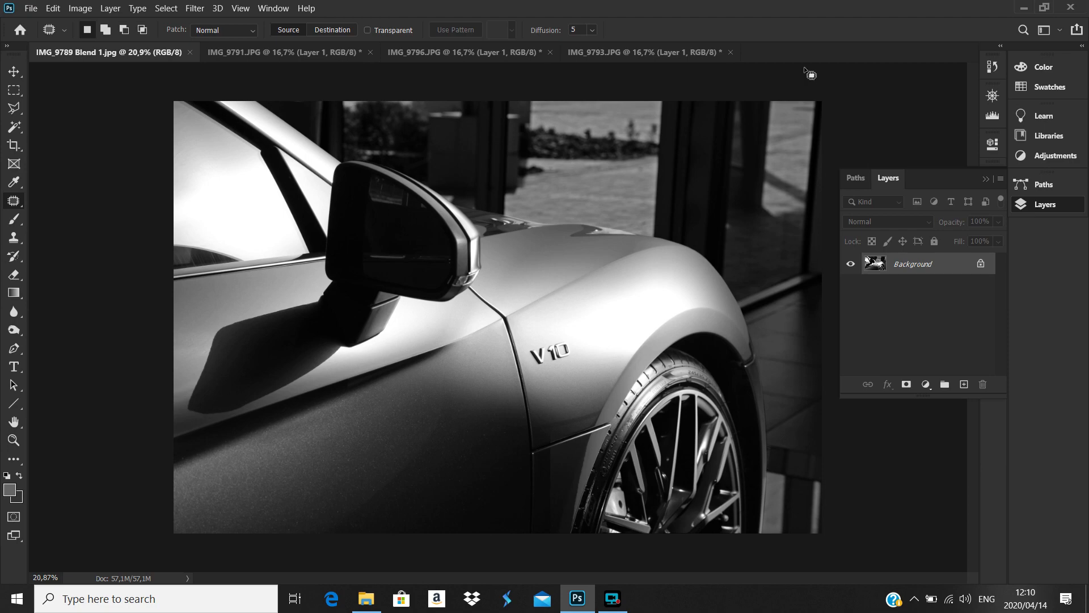
Launch Lightroom from its desktop shortcut and bring Photoshop back up while it loads.
click(1024, 8)
click(1006, 8)
double_click(1051, 93)
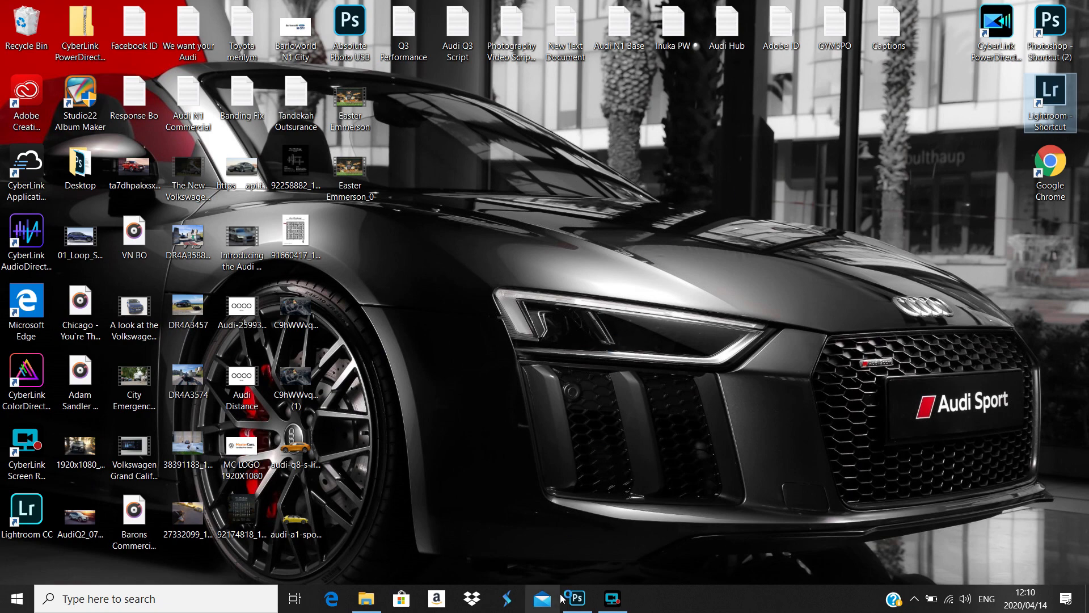
click(577, 598)
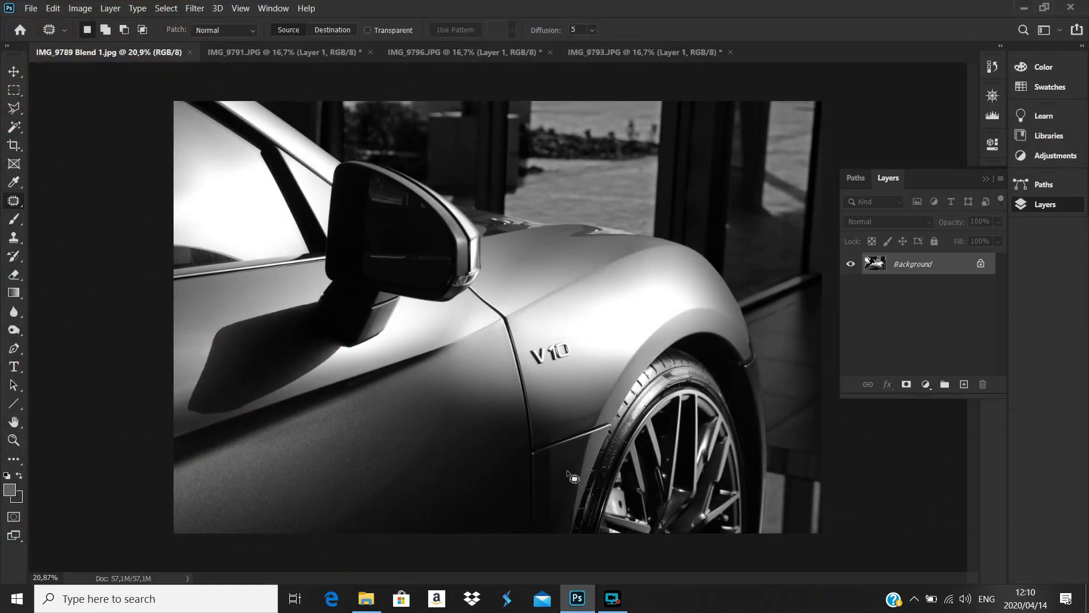
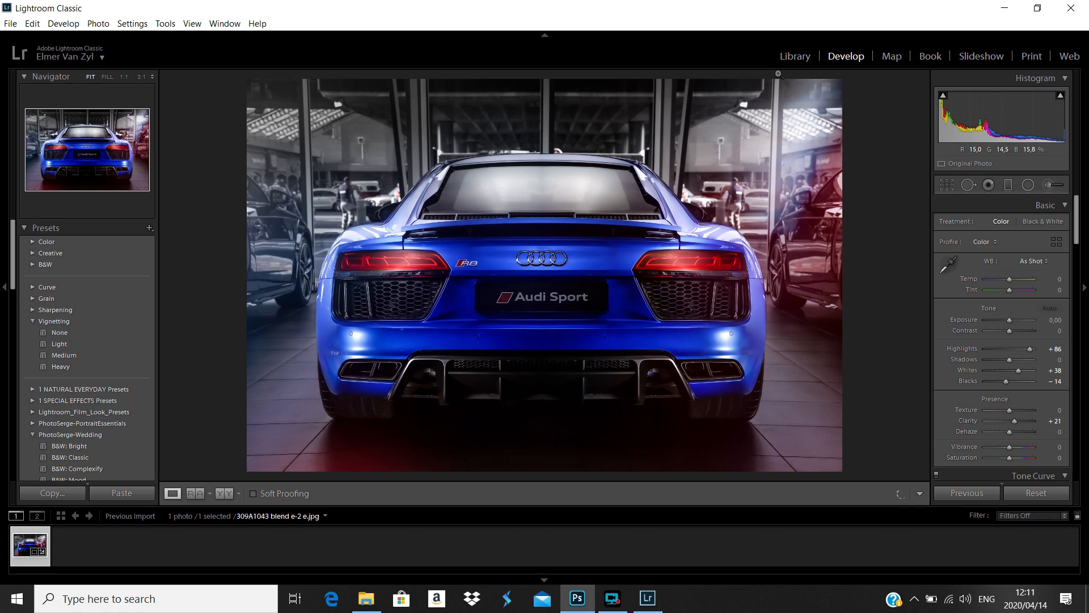
Start a photo import in the Lightroom Library with the R8 Spyder Daytona folder inside FDL Technique on the F: drive as source.
click(794, 57)
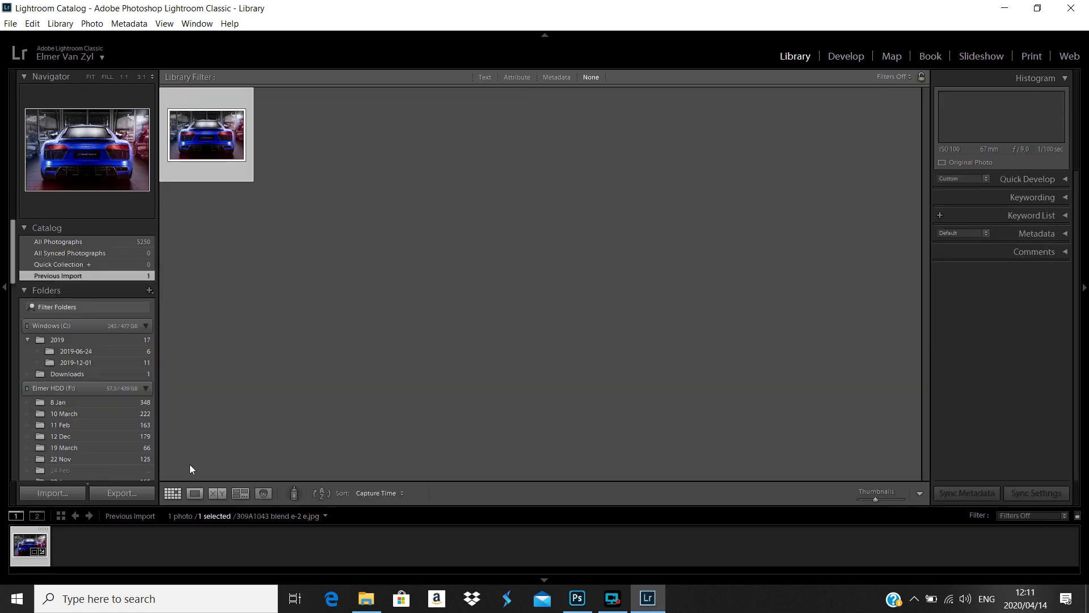
key(ctrl+shift+i)
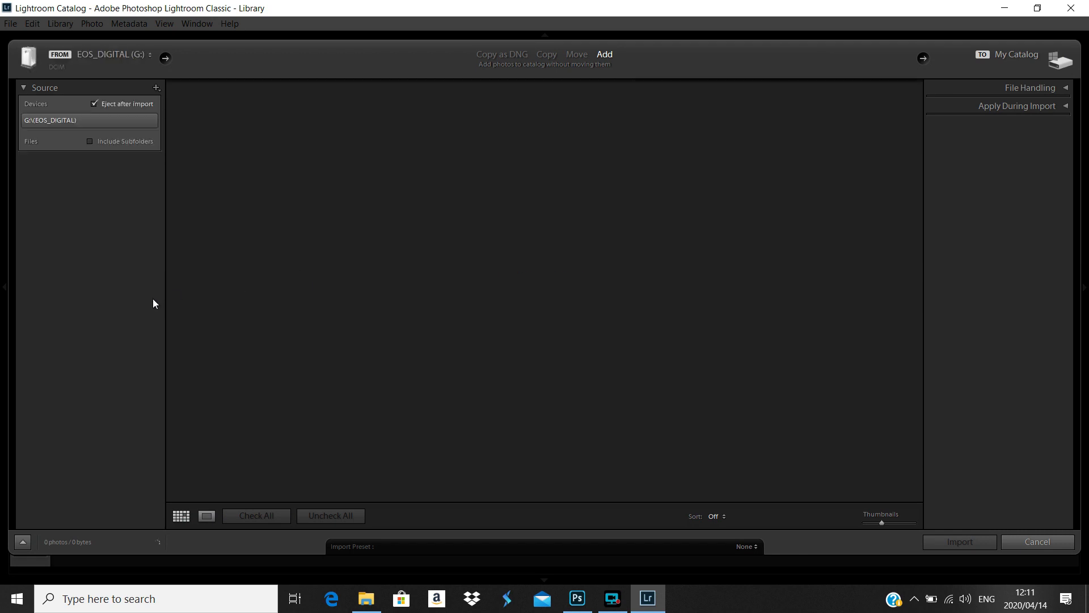
click(26, 195)
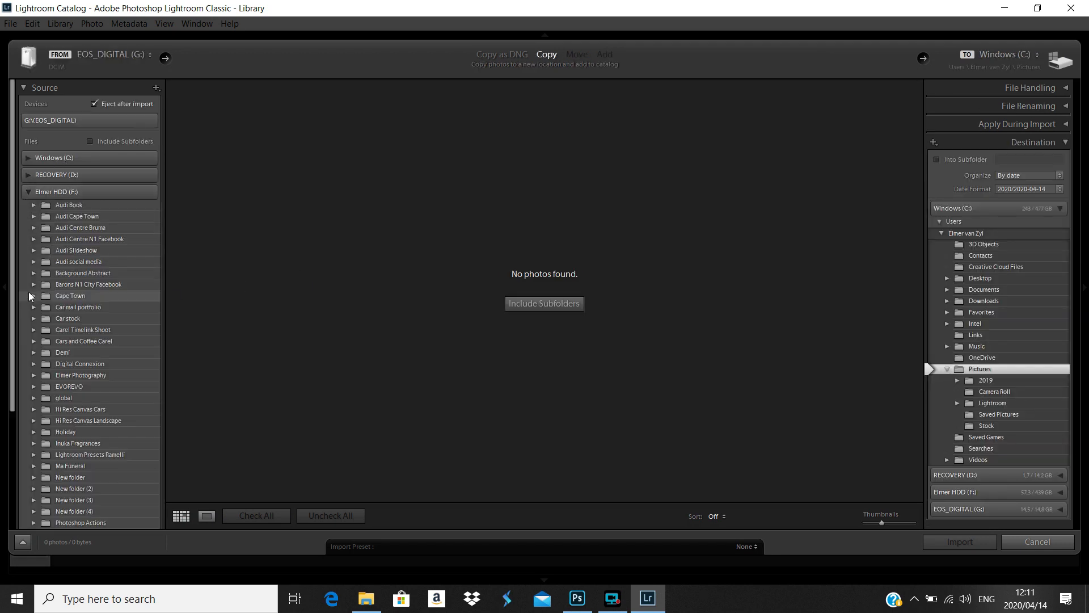
click(34, 376)
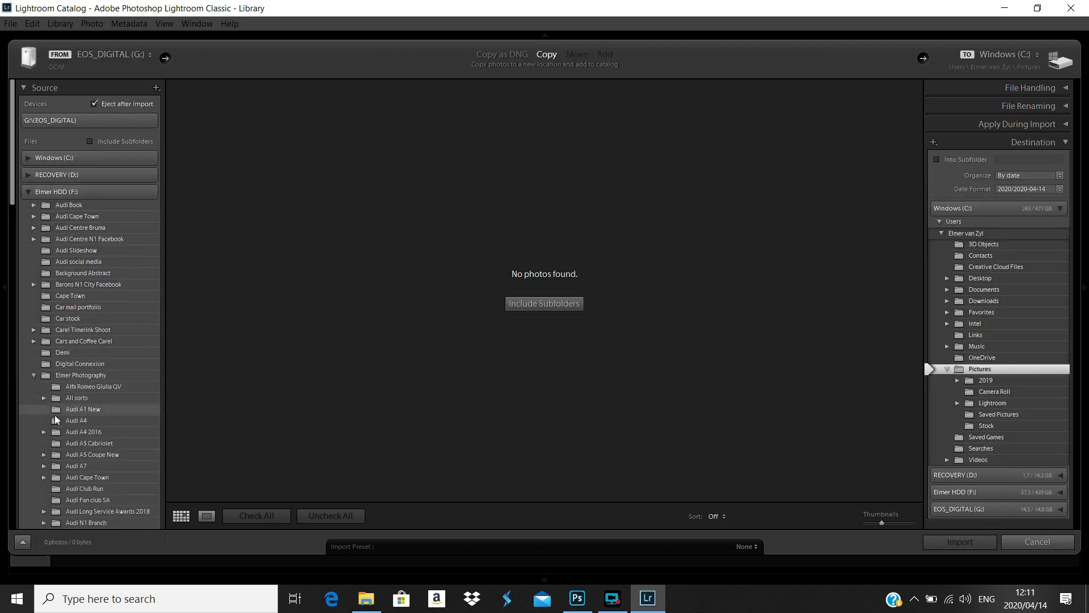
scroll(59, 401, down, 8)
scroll(69, 309, down, 12)
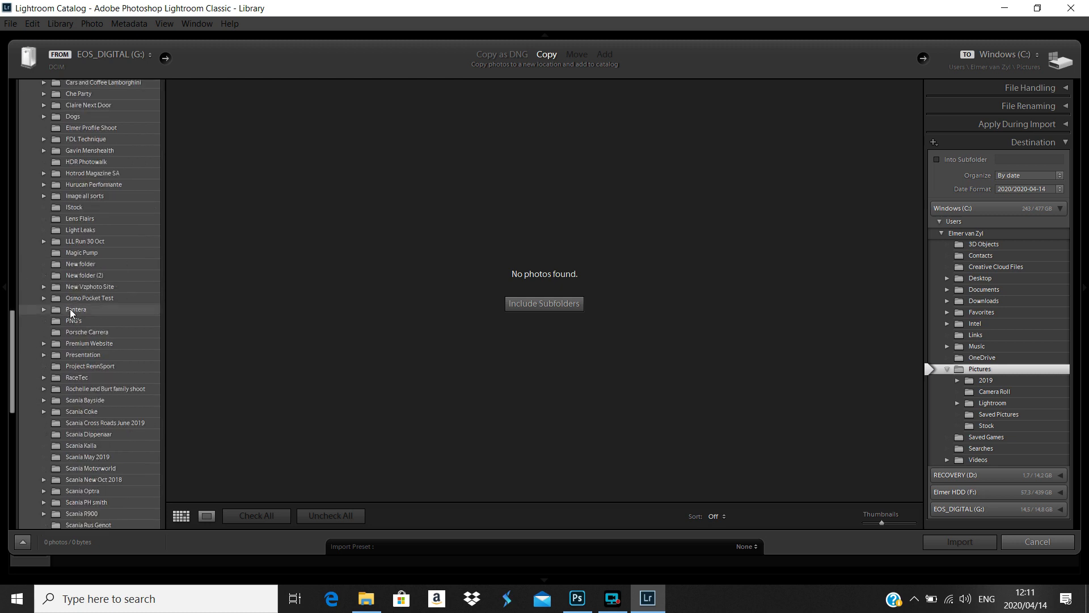
scroll(70, 308, up, 6)
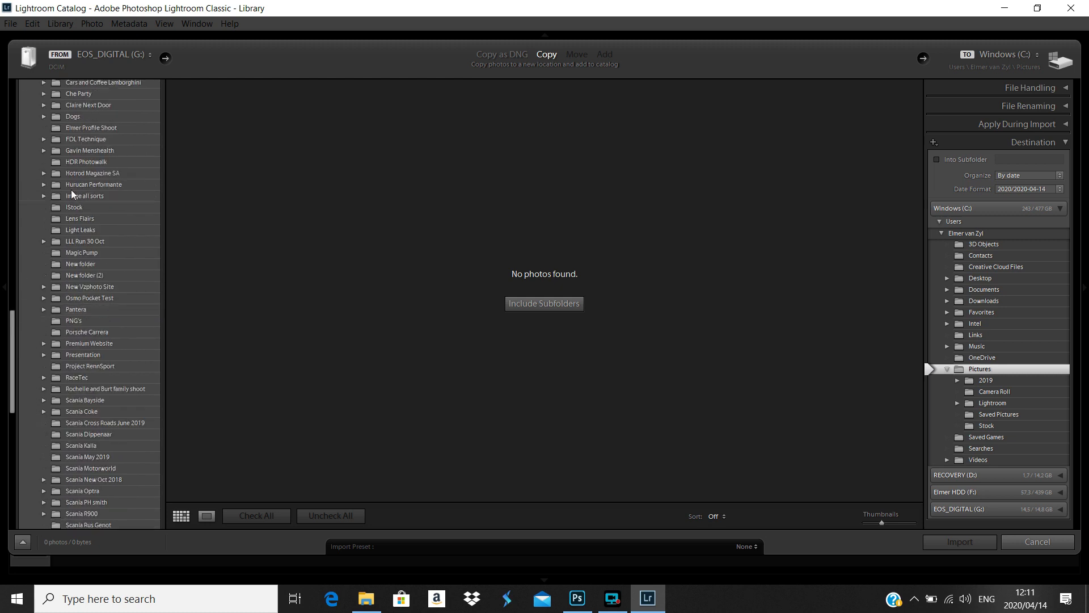
click(43, 139)
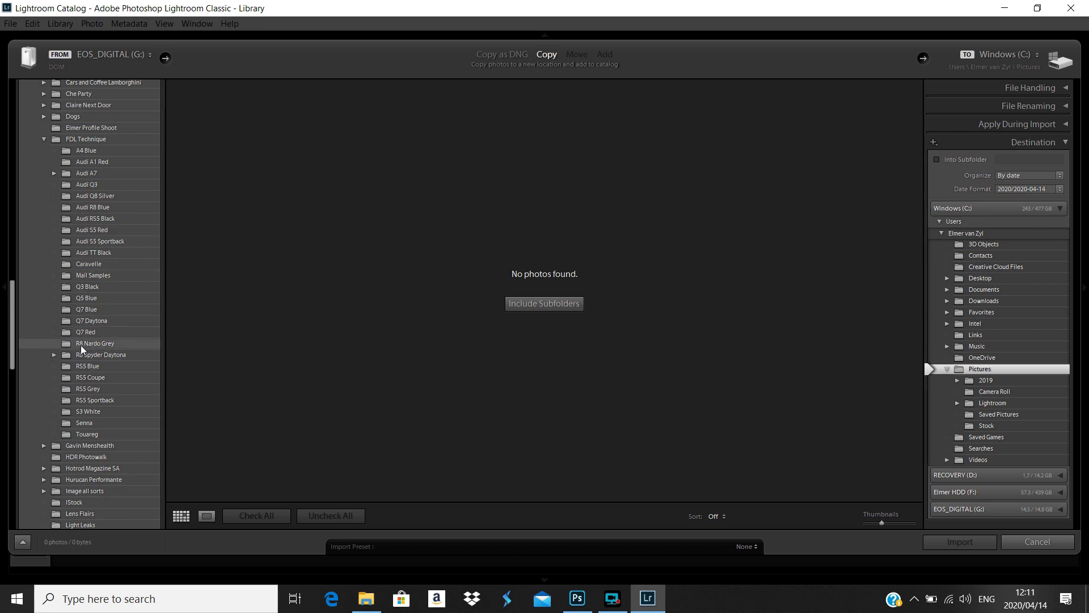
click(54, 355)
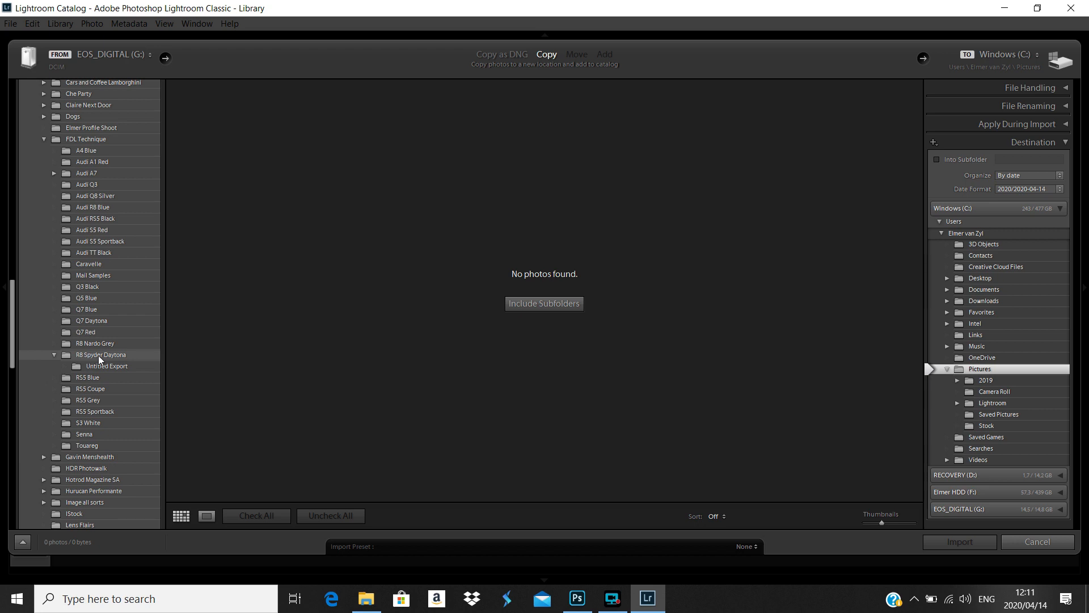
click(114, 354)
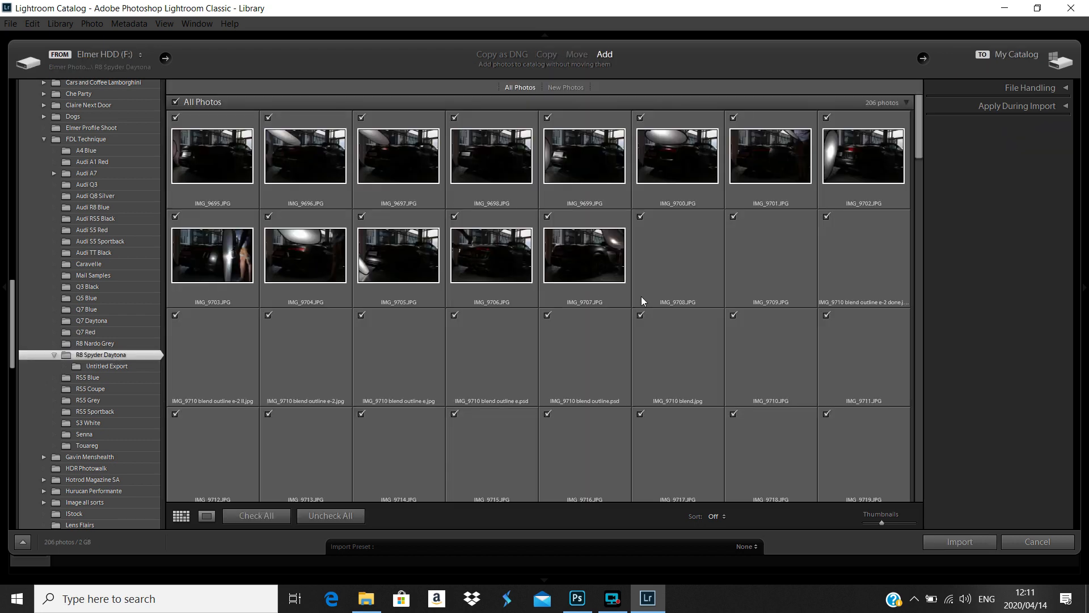
Import only IMG_9789 Blend 1.jpg from the folder into the catalog and open it in the Develop module.
scroll(657, 299, down, 15)
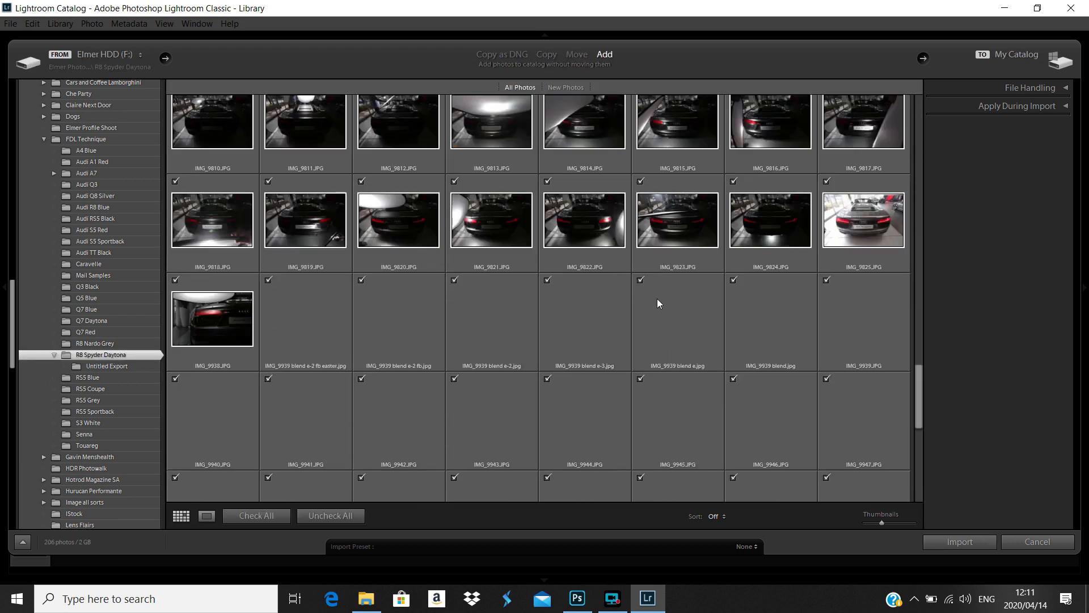
scroll(656, 301, down, 5)
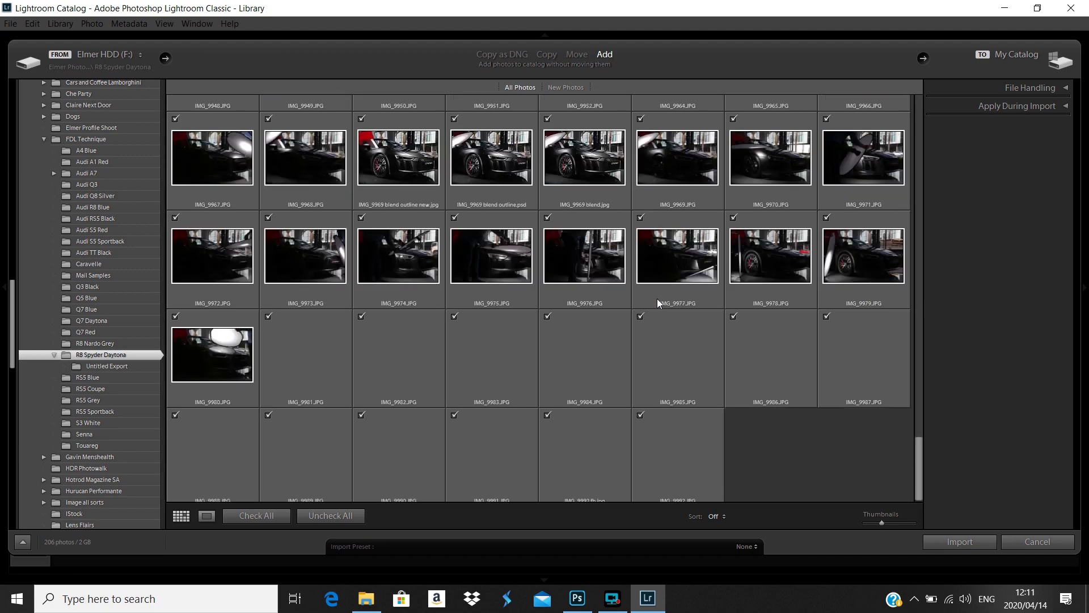
scroll(657, 300, up, 15)
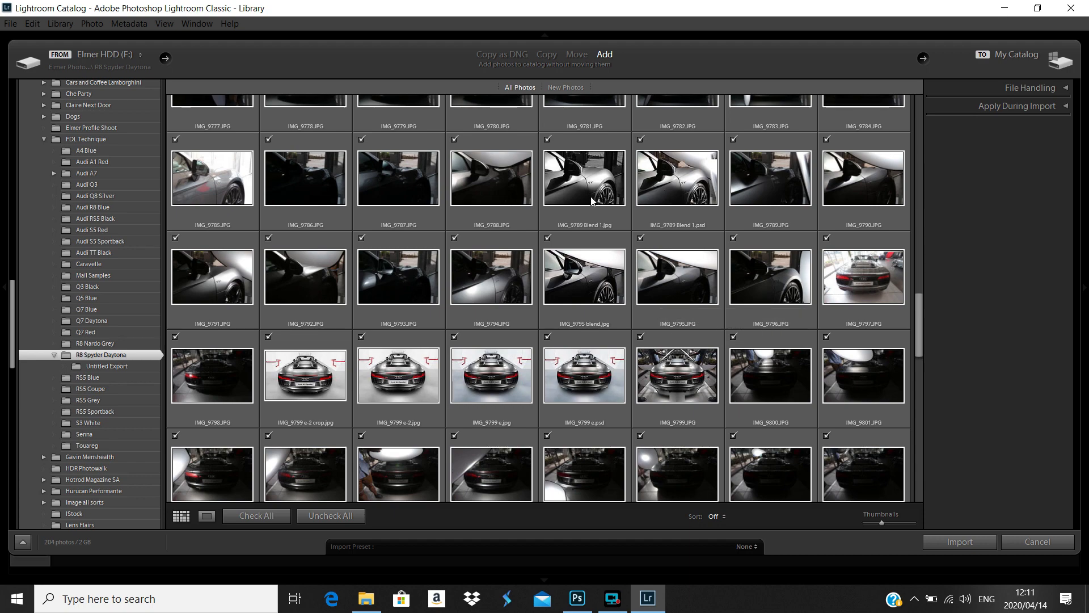
click(330, 515)
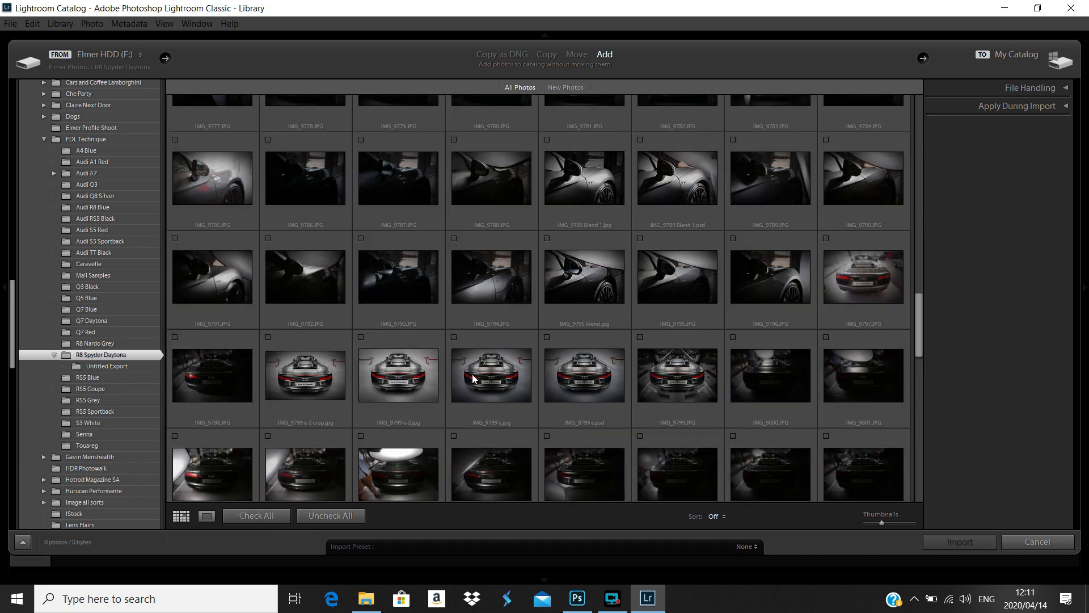
click(559, 174)
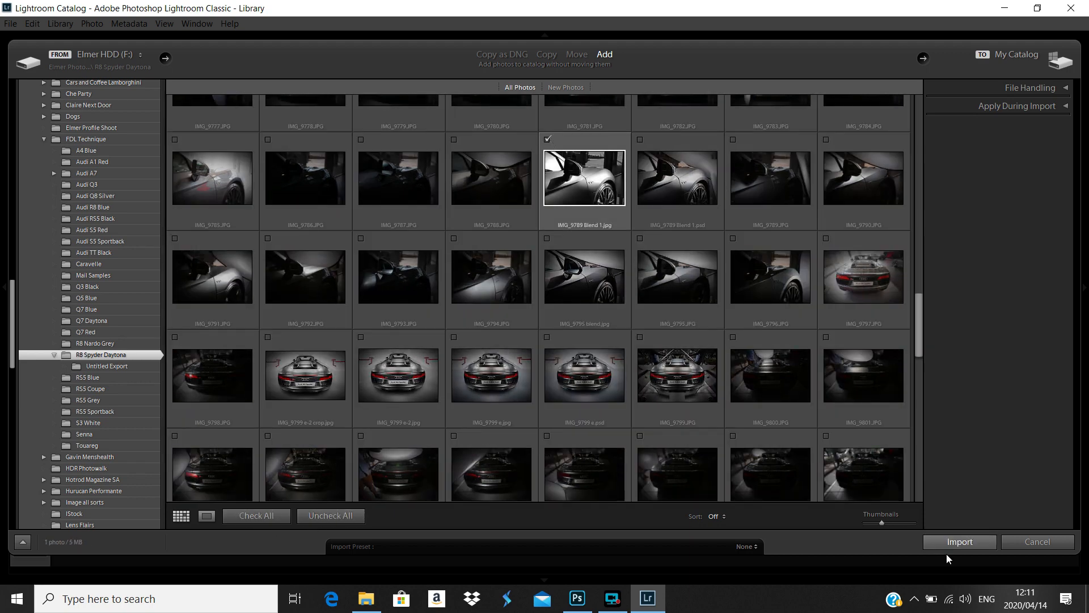
click(950, 543)
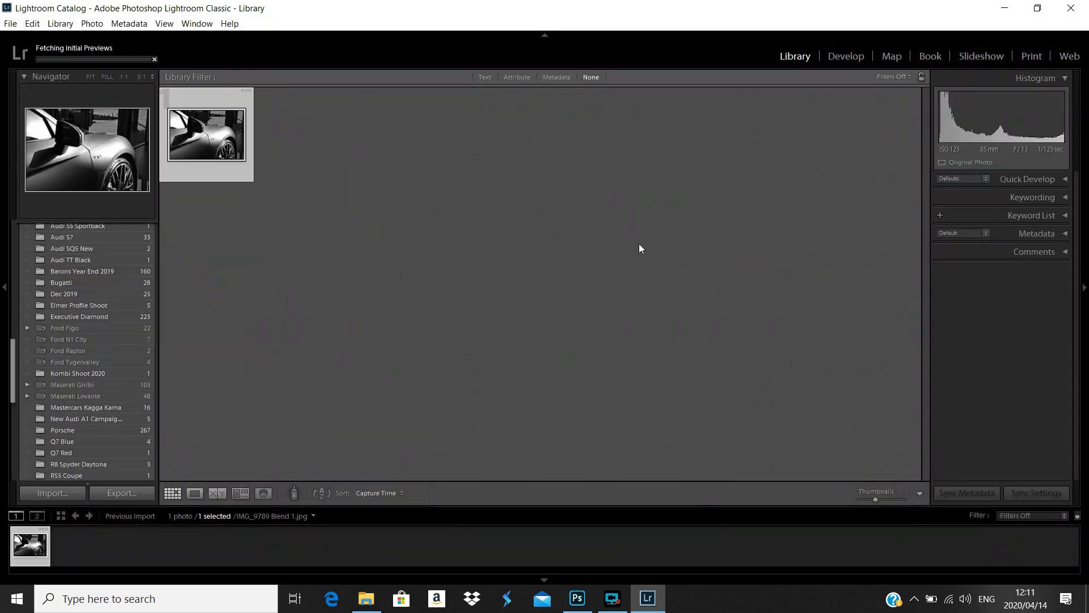
click(846, 55)
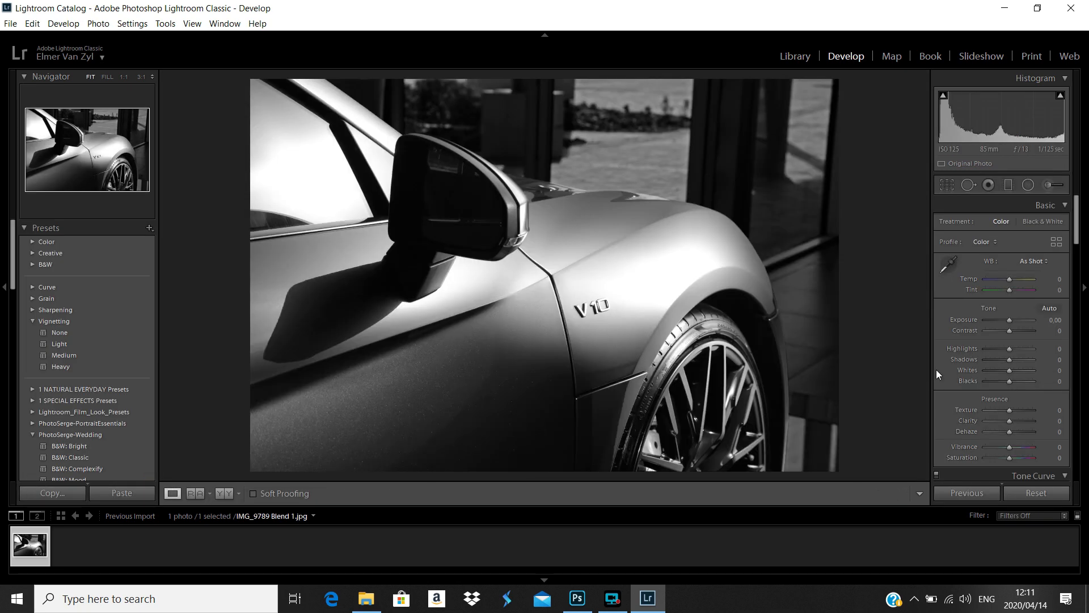
Set Shadows to −14, then try darker Blacks with the clipping preview and reset Blacks to 0.
mouse_move(1009, 361)
mouse_down()
mouse_move(1034, 359)
mouse_move(1006, 361)
mouse_up()
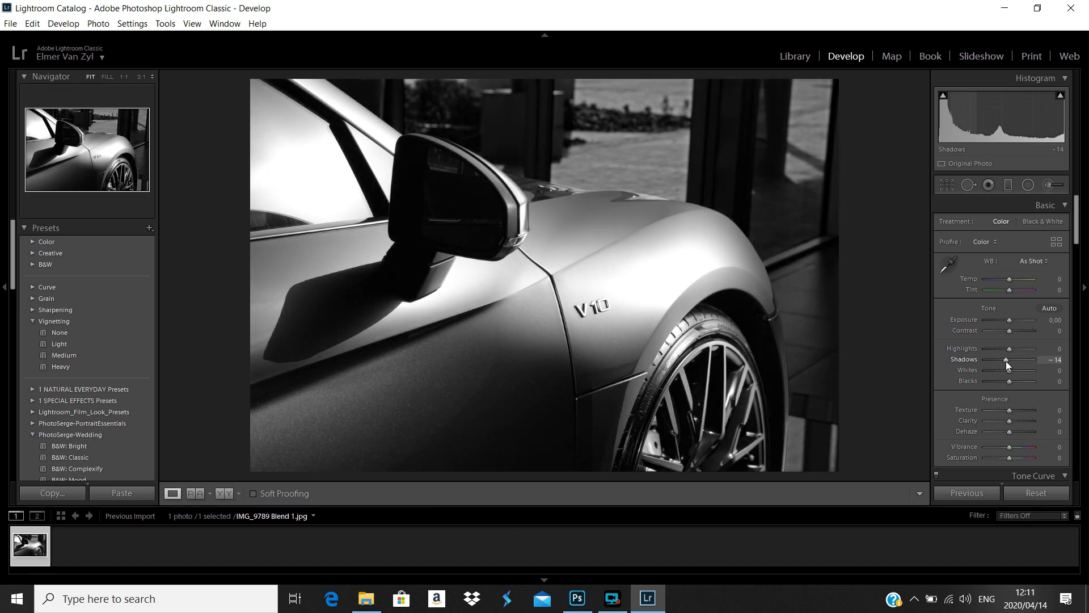
key(alt)
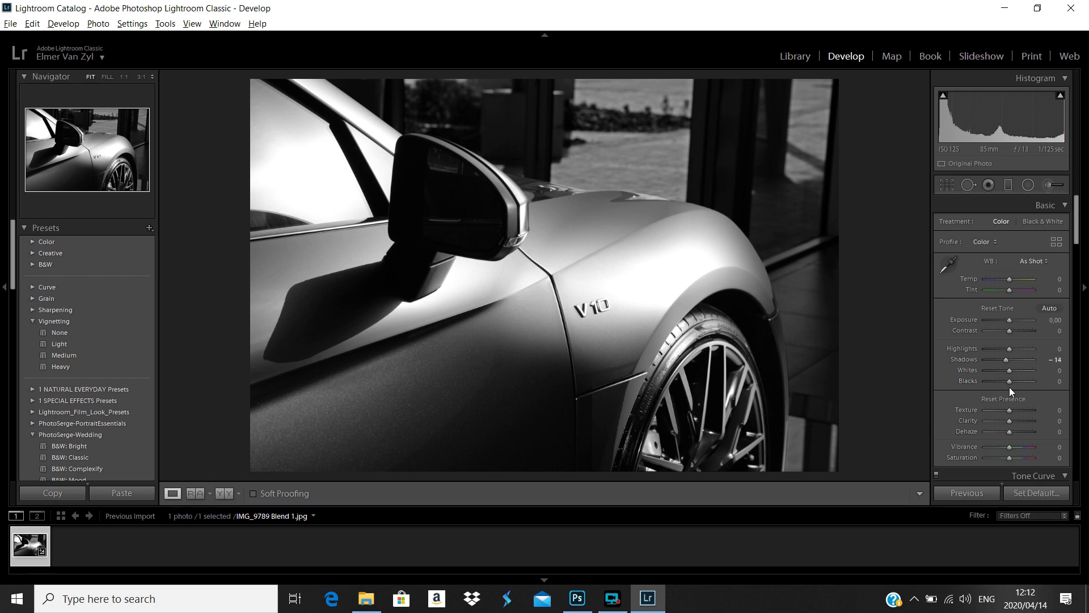
mouse_move(1010, 382)
mouse_down()
mouse_move(1043, 383)
mouse_move(1009, 384)
mouse_up()
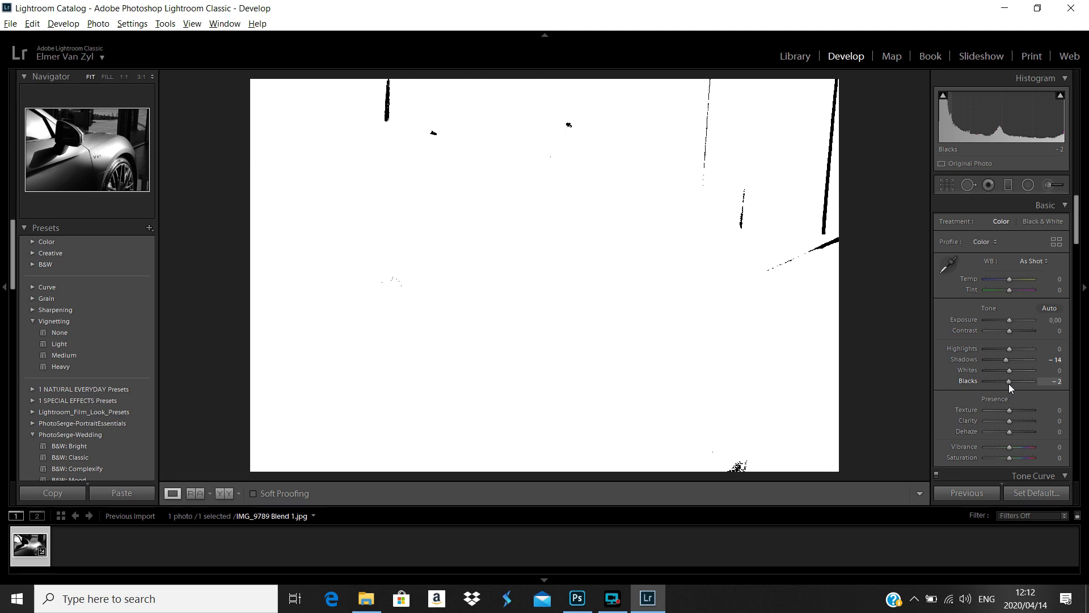
drag(1009, 383, 1009, 383)
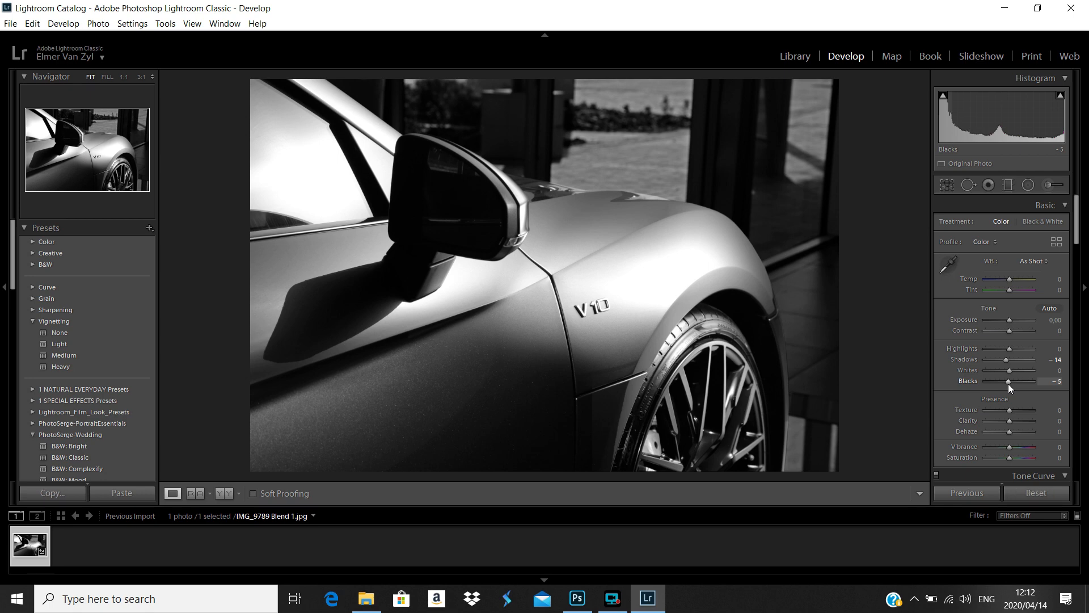
double_click(1008, 381)
Tone down the bright areas with Whites at −17 and Highlights at −7, and soften the photo with Clarity at −48.
alt+click(1009, 370)
mouse_move(1010, 370)
mouse_down()
mouse_move(975, 369)
mouse_move(1005, 371)
mouse_move(991, 352)
mouse_move(1020, 352)
mouse_move(1006, 354)
mouse_up()
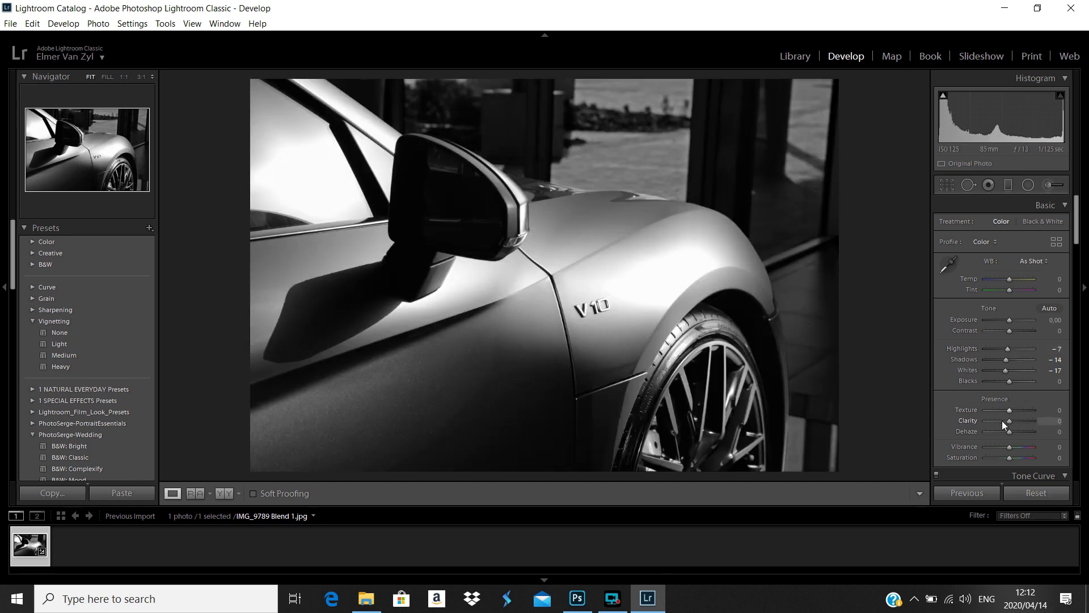
mouse_move(1009, 420)
mouse_down()
mouse_move(1036, 420)
mouse_move(1003, 421)
mouse_up()
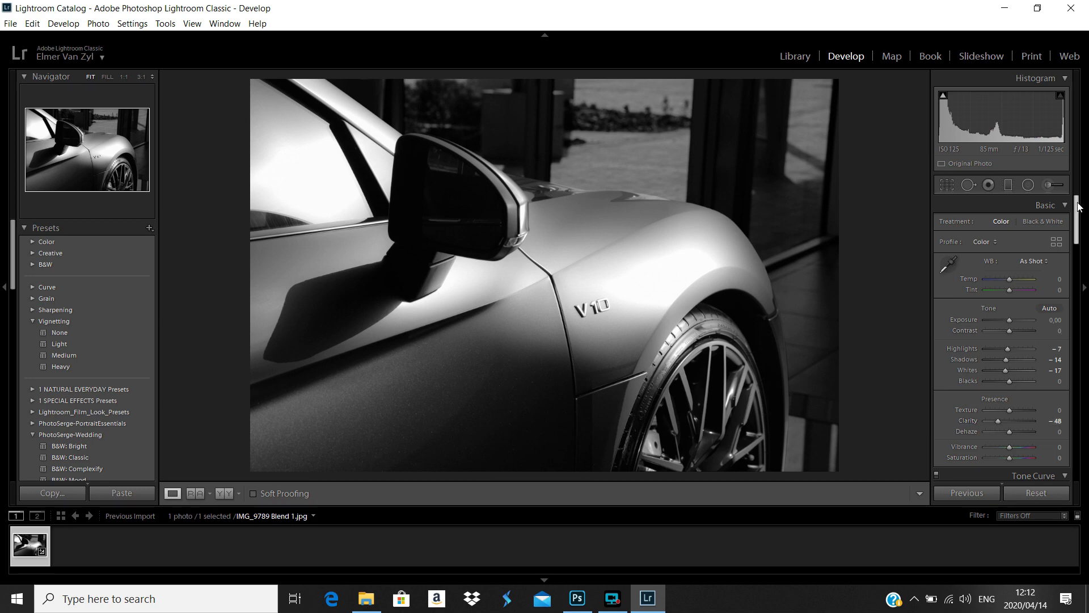
Sharpen the photo with Amount 100 and use the mask preview to set Masking to 48.
drag(1078, 214, 1061, 346)
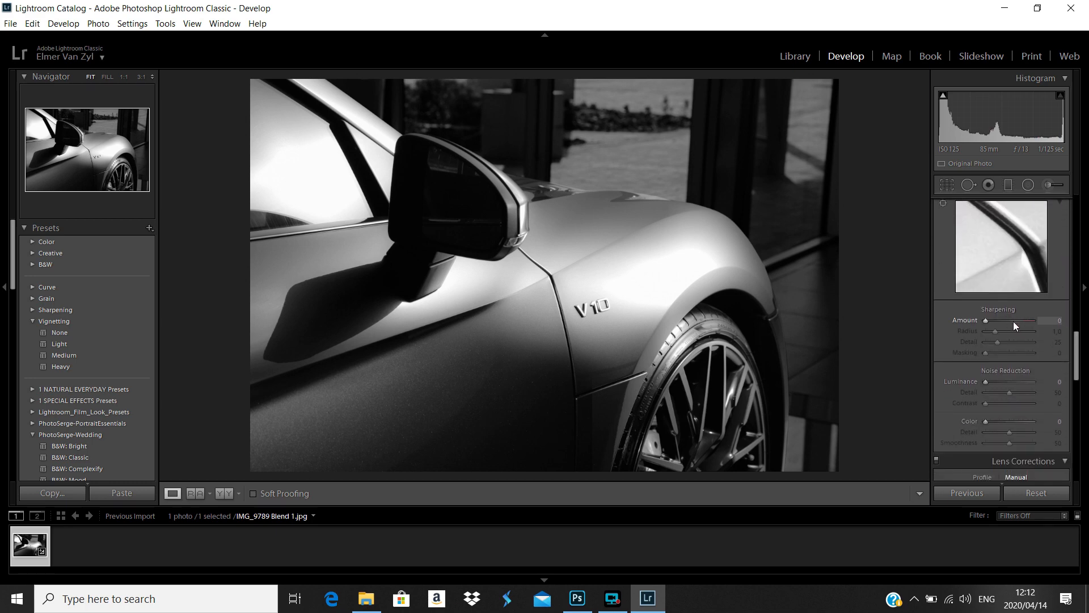
click(1016, 321)
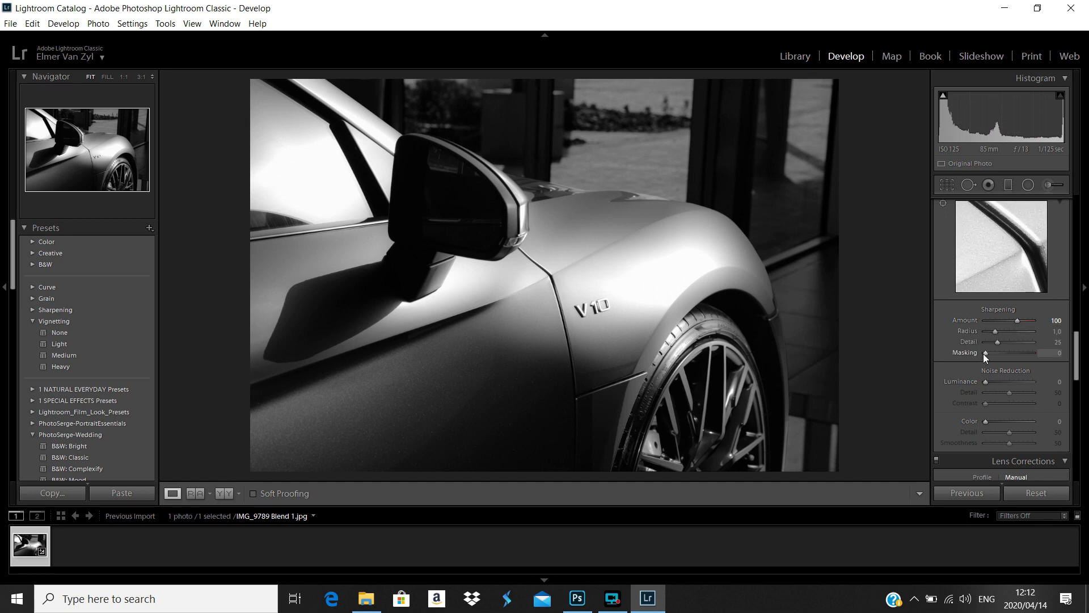
key(alt)
drag(985, 353, 1009, 356)
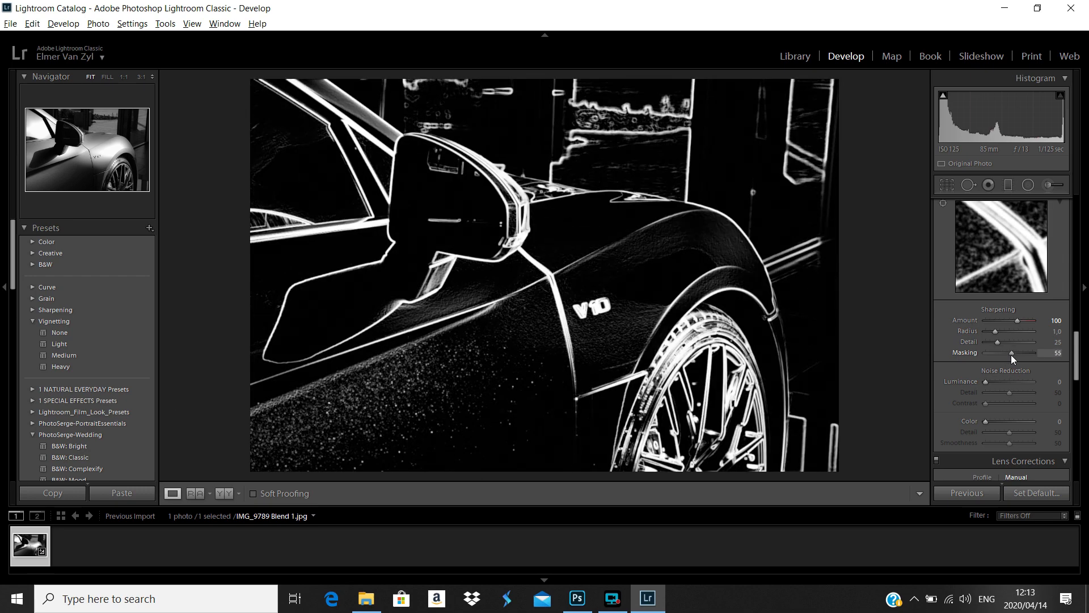
drag(1011, 355, 1007, 356)
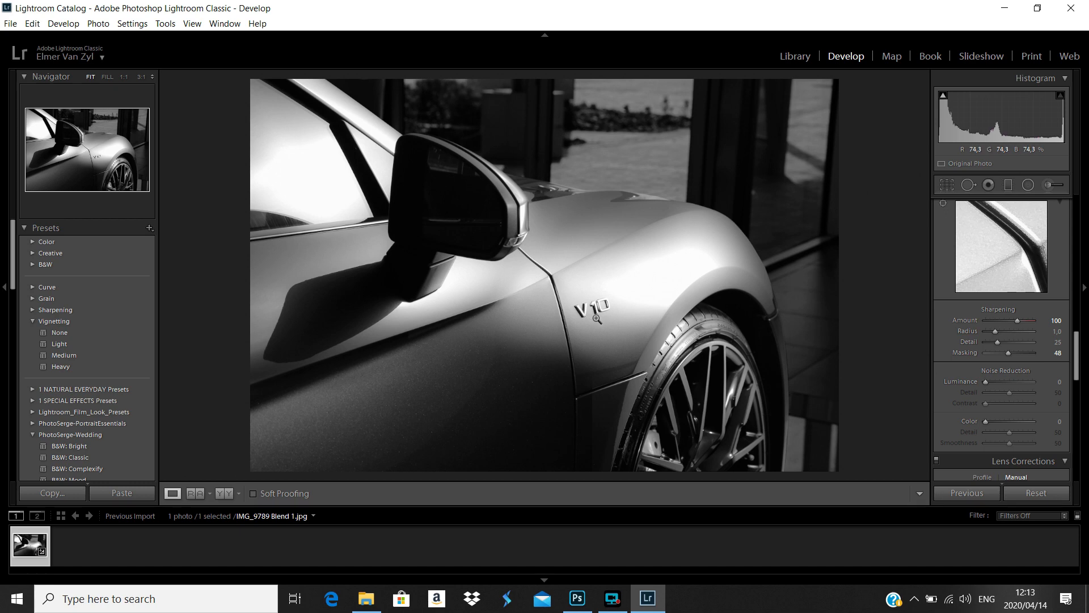
Check the V10 badge area at 1:1 and apply noise reduction with Luminance 24 and Color 25.
click(665, 338)
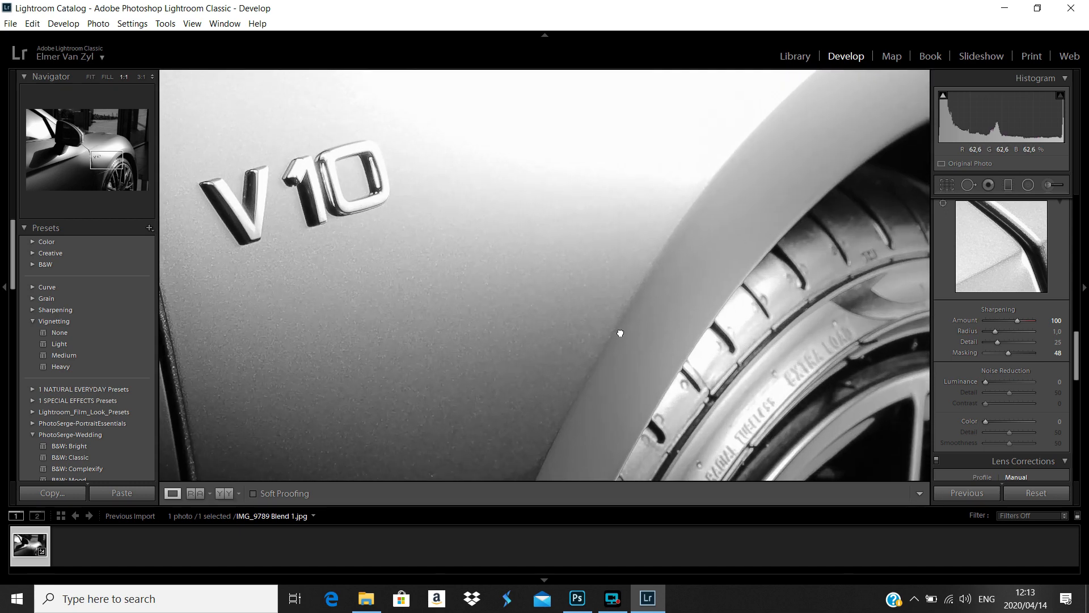
drag(589, 311, 715, 388)
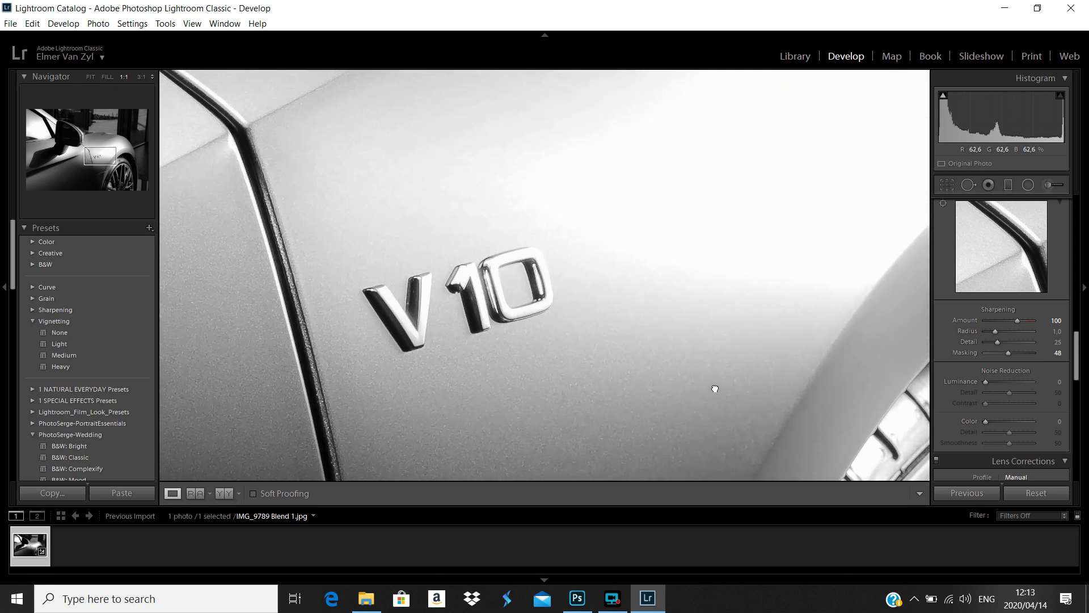
click(997, 382)
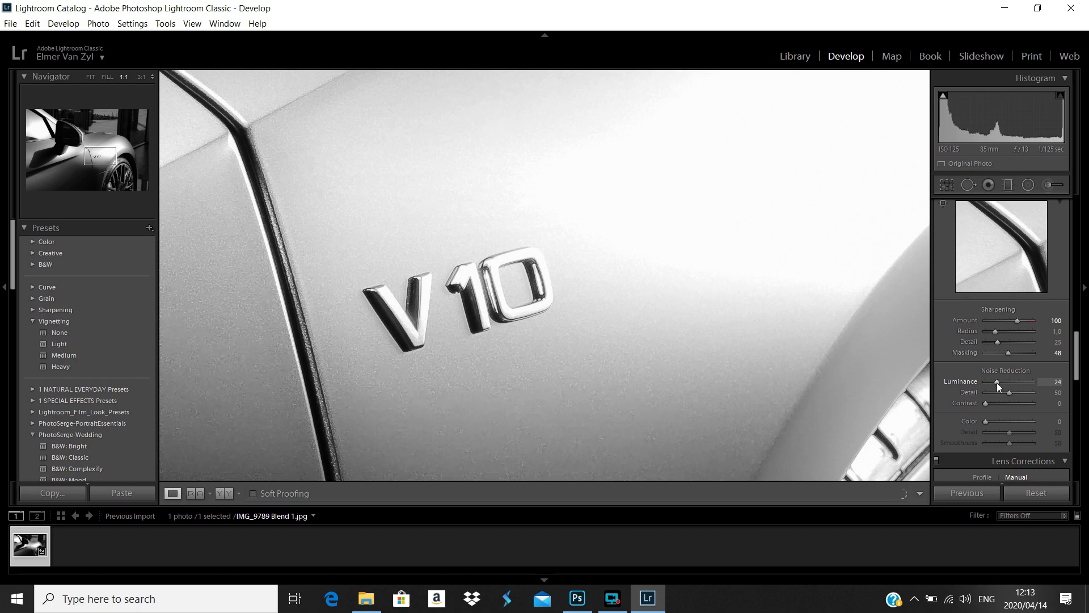
click(997, 420)
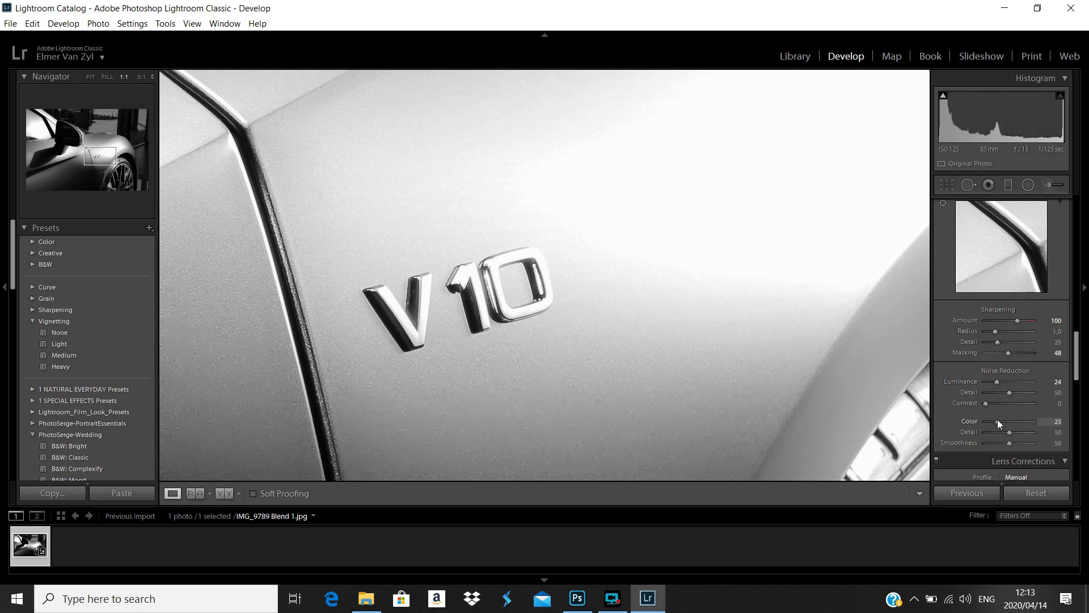
click(498, 291)
click(527, 264)
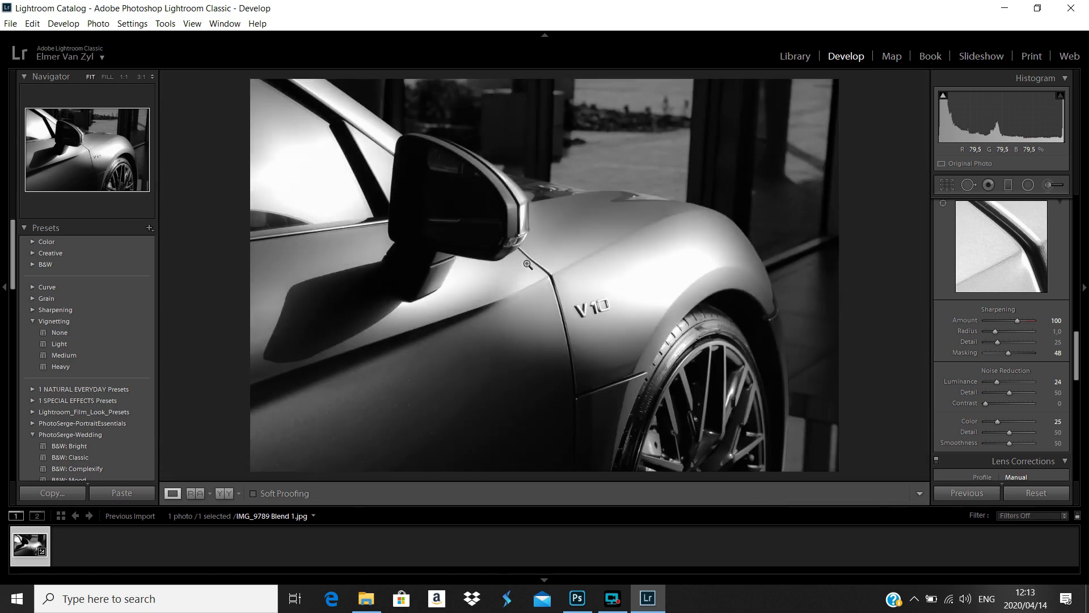
Add a slanted graduated filter from the photo's upper edge down over the background, with Exposure −3,13, ending above the V10 badge.
click(1010, 187)
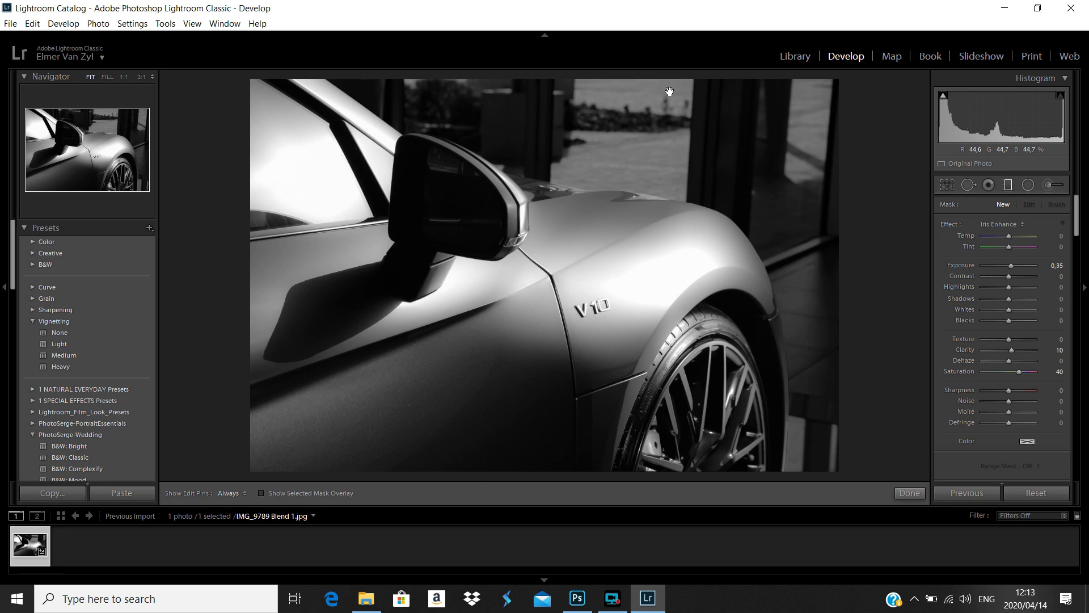
drag(677, 80, 640, 281)
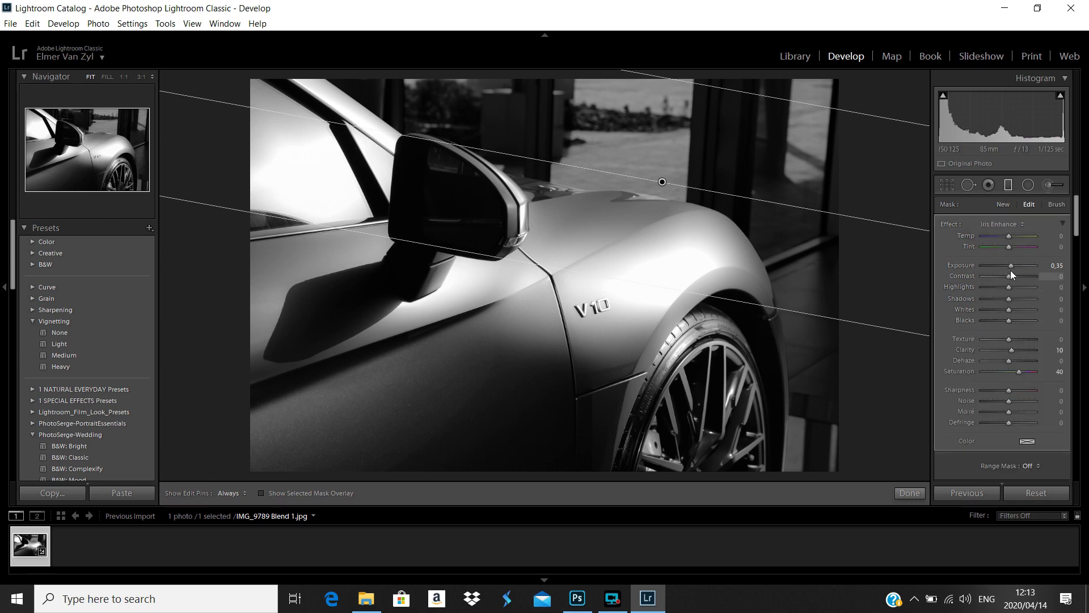
drag(1012, 265, 989, 264)
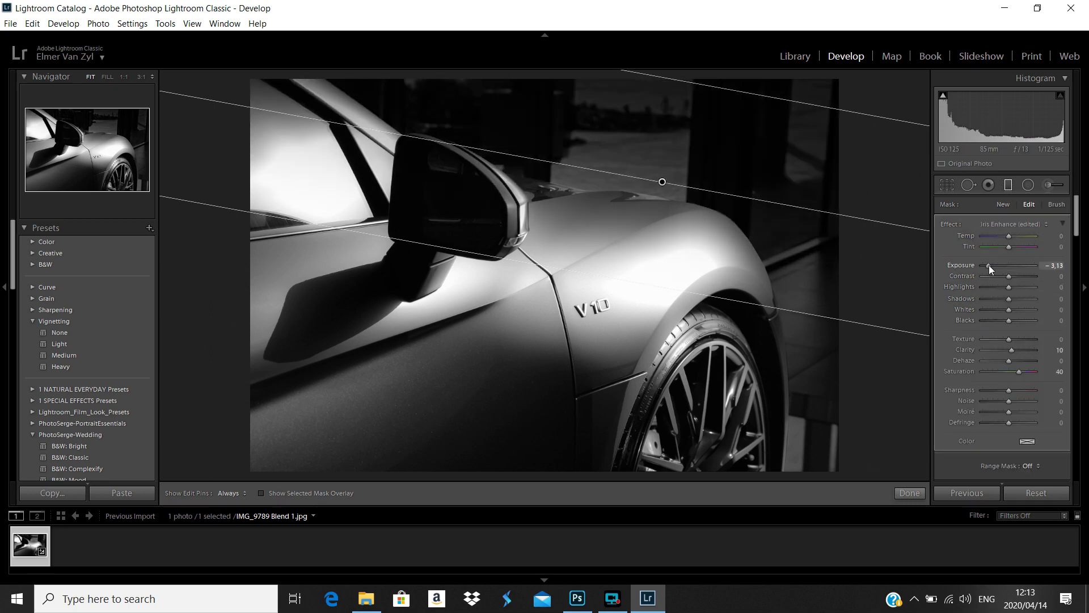
drag(662, 182, 677, 160)
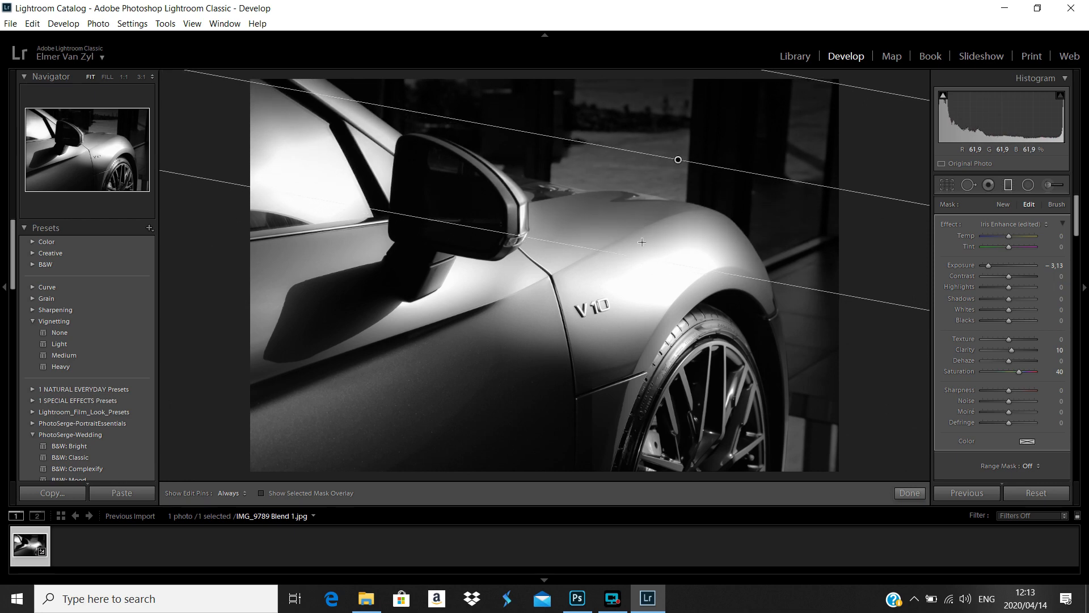
drag(637, 255, 640, 241)
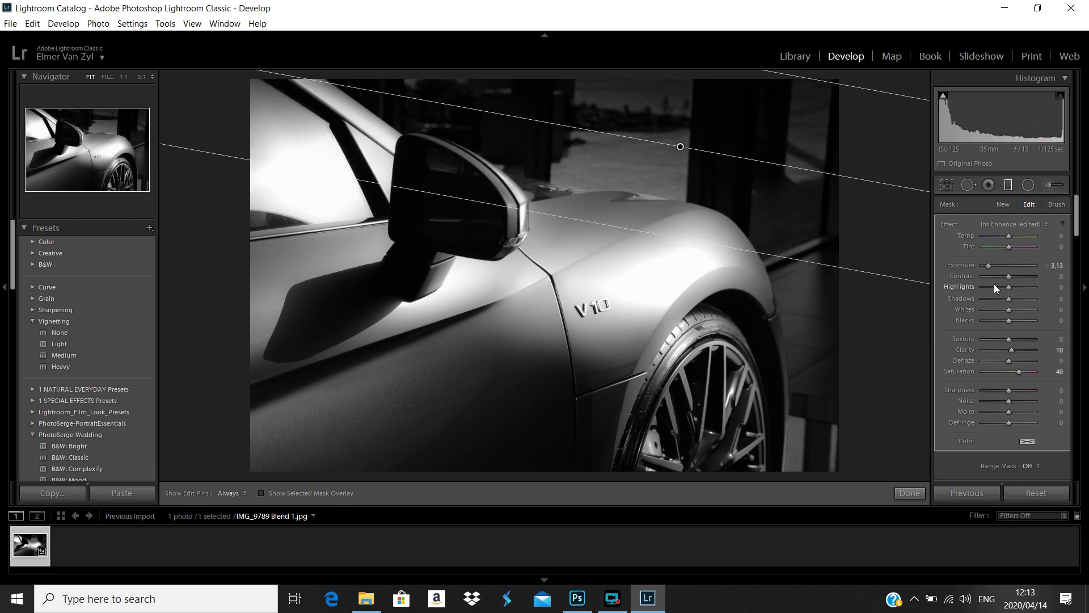
Set the background filter's Contrast to 83, Clarity to 43 and Saturation to 0, nudge it slightly and finish editing it.
drag(1009, 275, 1030, 275)
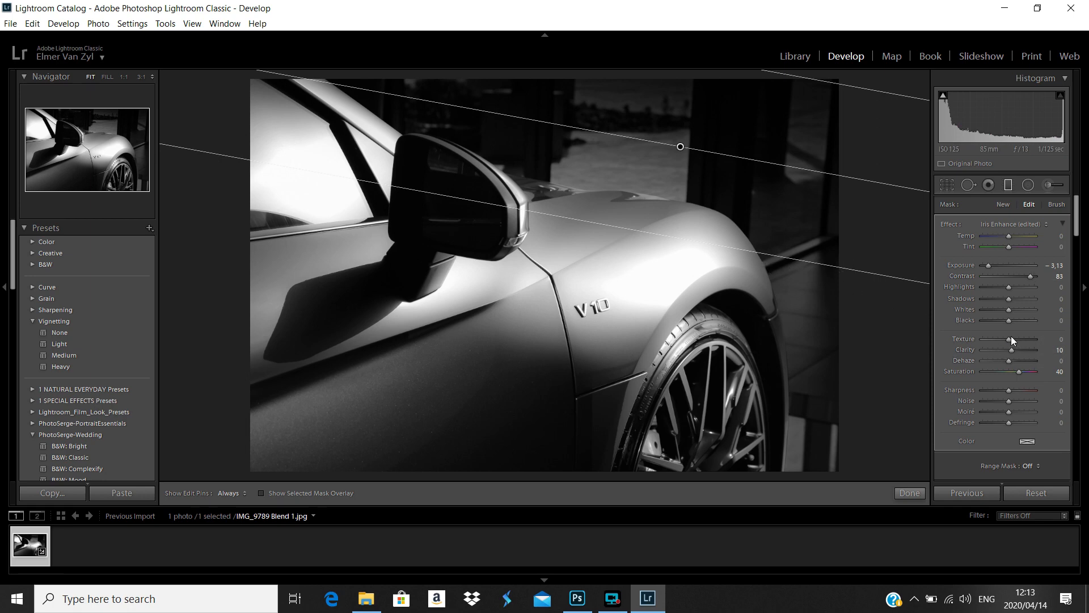
drag(1012, 350, 1019, 349)
double_click(1020, 373)
mouse_move(683, 146)
mouse_down()
mouse_move(696, 131)
mouse_move(689, 149)
mouse_up()
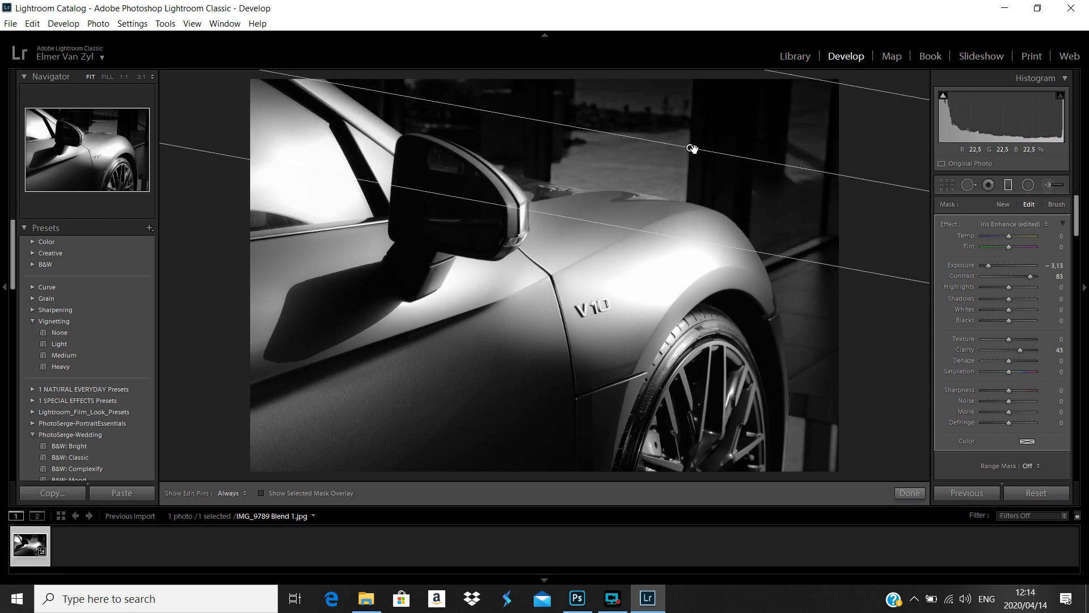
click(910, 493)
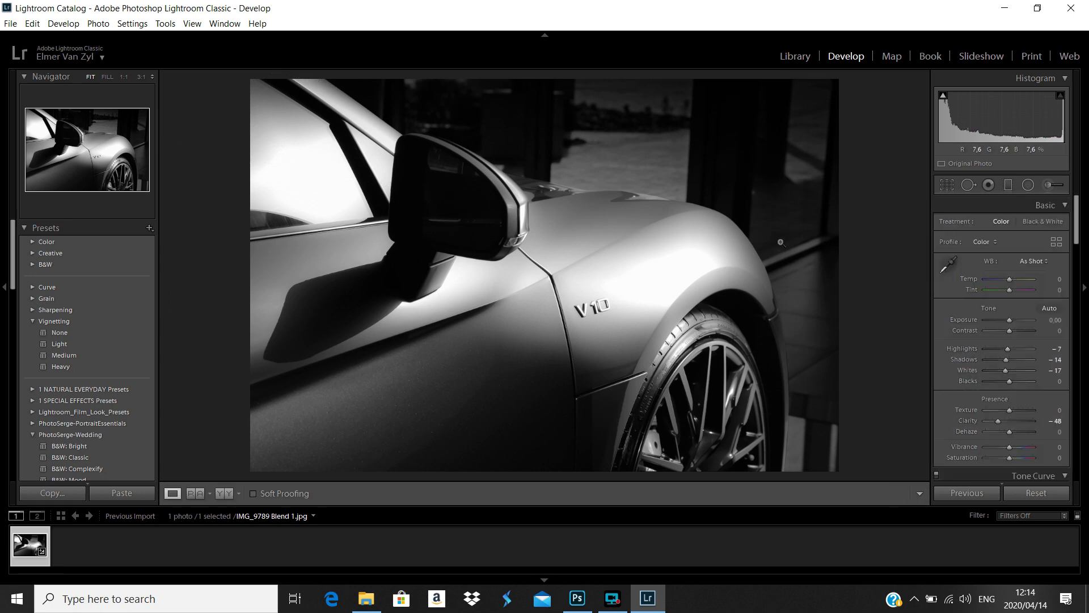
Apply the Heavy vignetting preset and add a second graduated filter rising from the photo's lower edge.
click(66, 366)
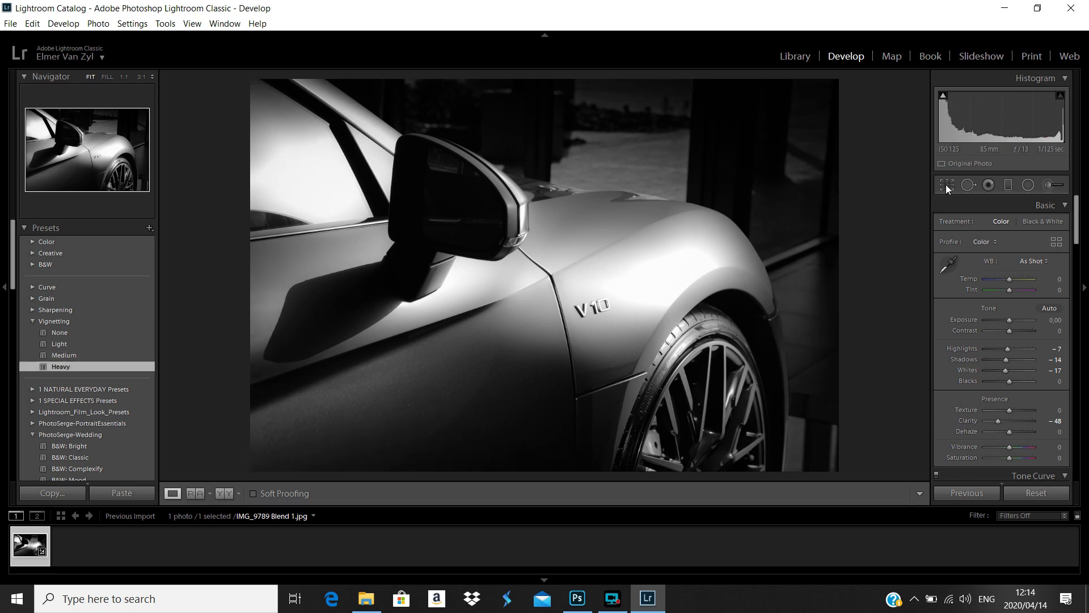
click(1009, 184)
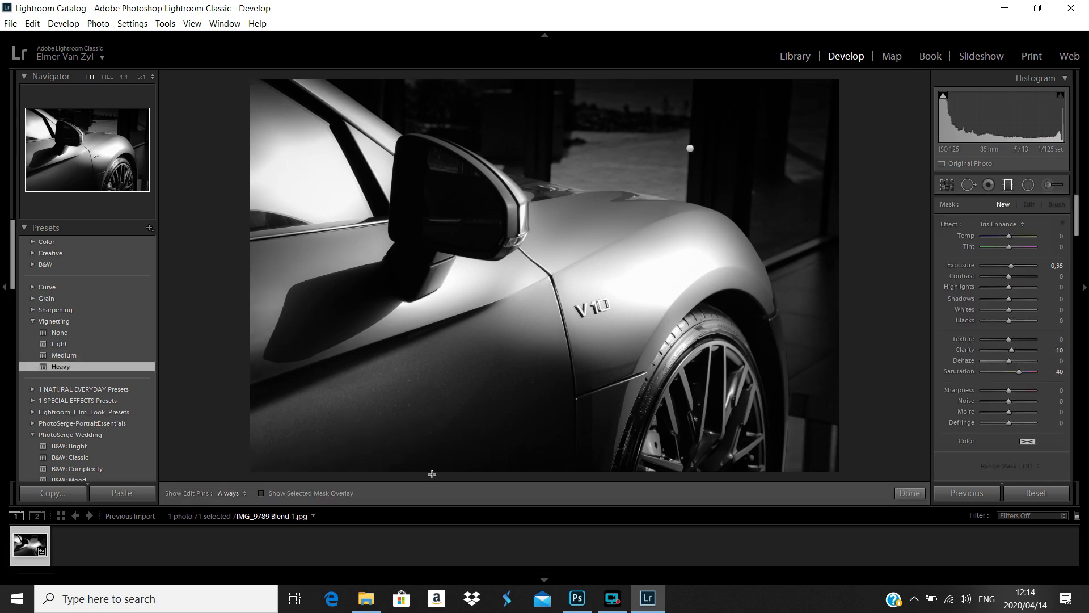
drag(501, 475, 499, 396)
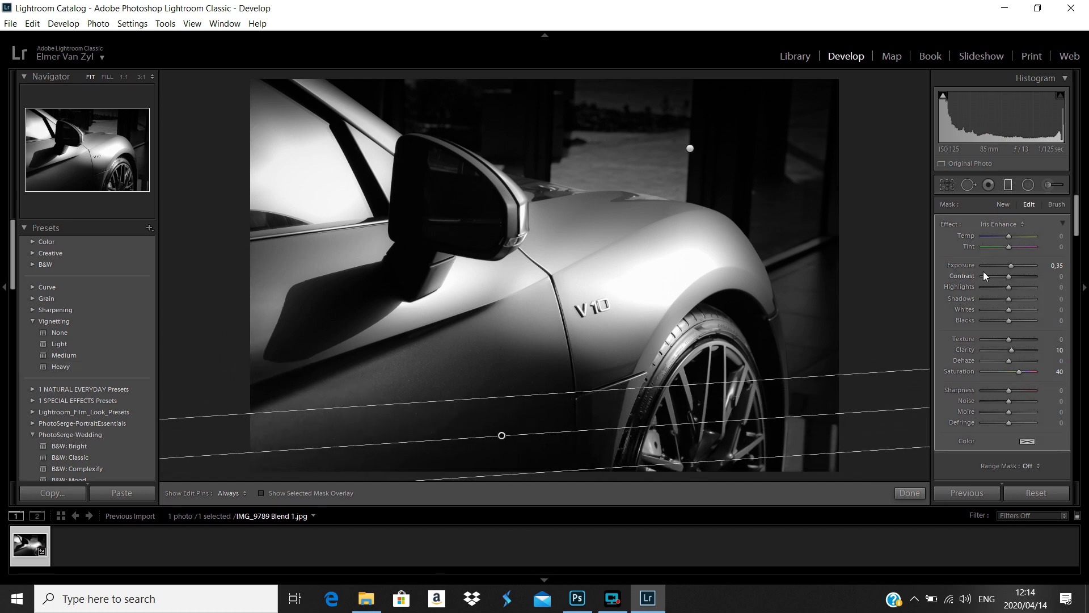
Tilt the lower filter to follow the car's body line and set its Exposure to −2,43, Contrast to 59 and Highlights to 91.
mouse_move(1011, 263)
mouse_down()
mouse_move(995, 265)
mouse_move(1028, 266)
mouse_move(1003, 267)
mouse_up()
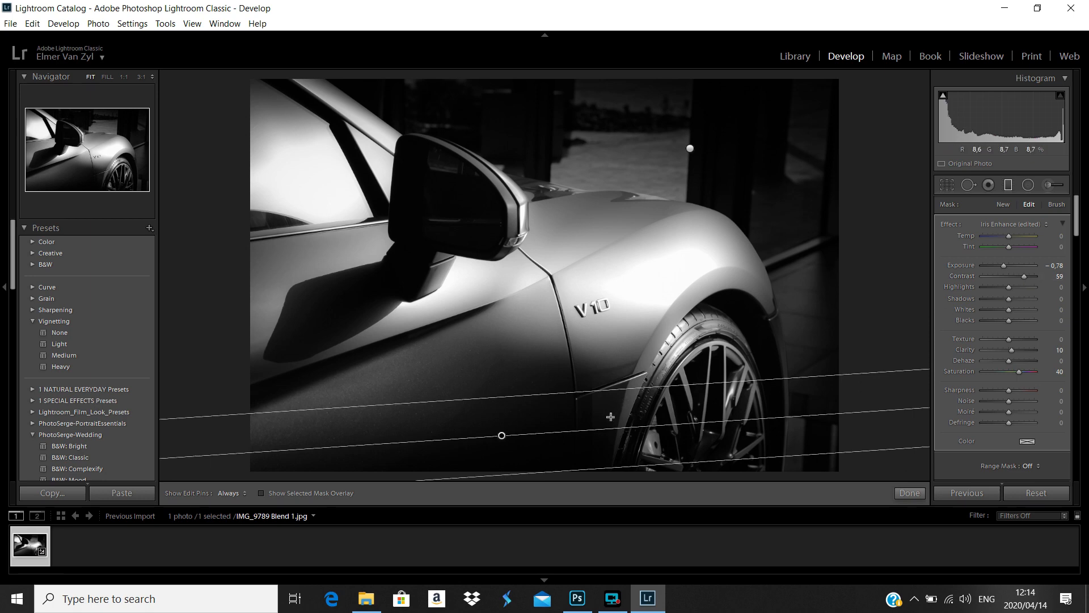
drag(593, 431, 594, 440)
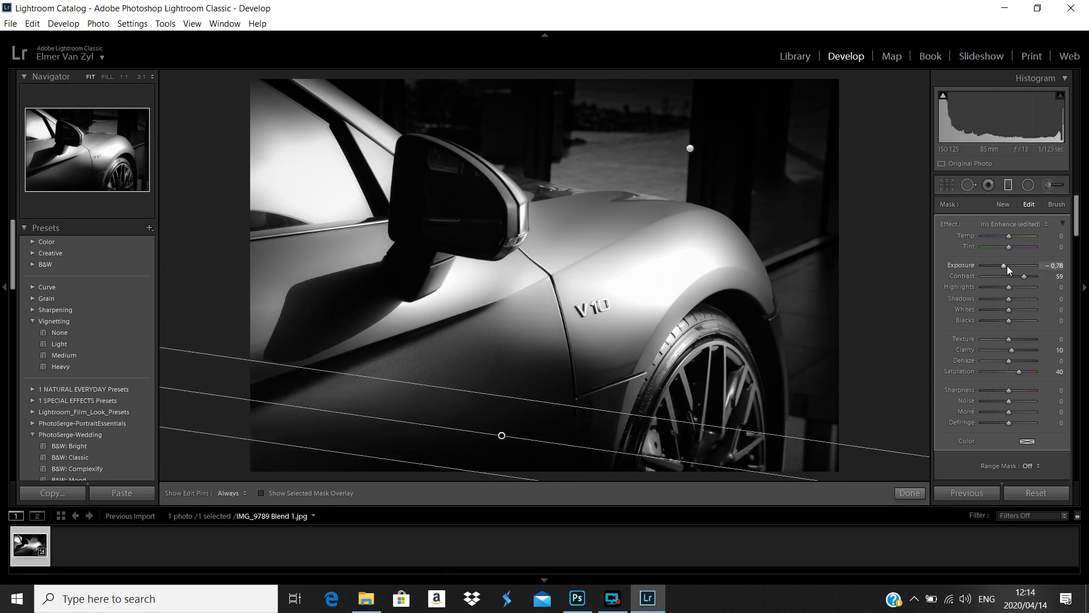
drag(1005, 266, 1032, 287)
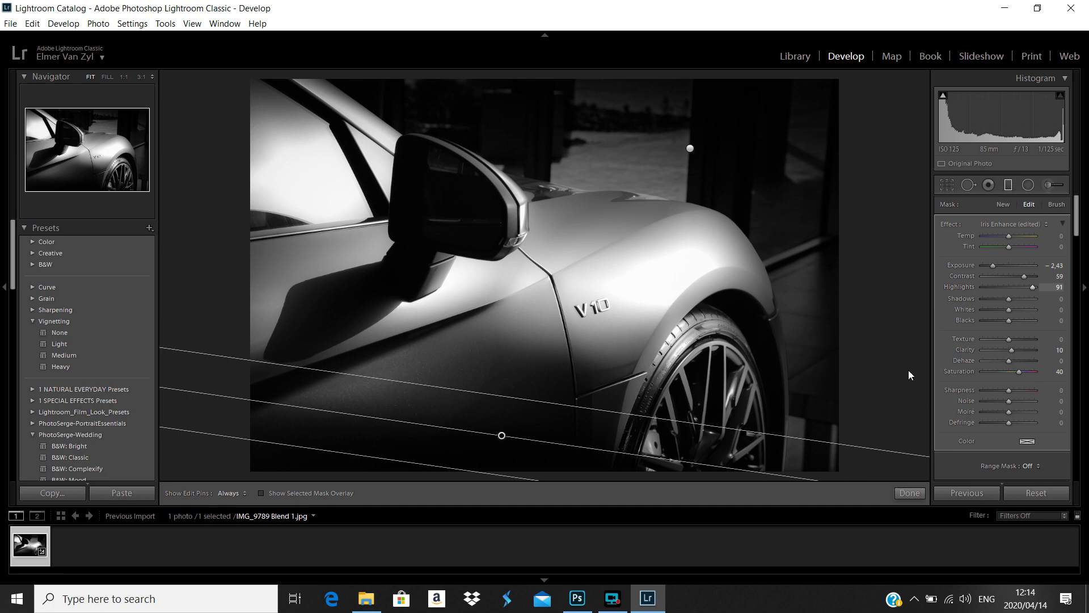
click(909, 493)
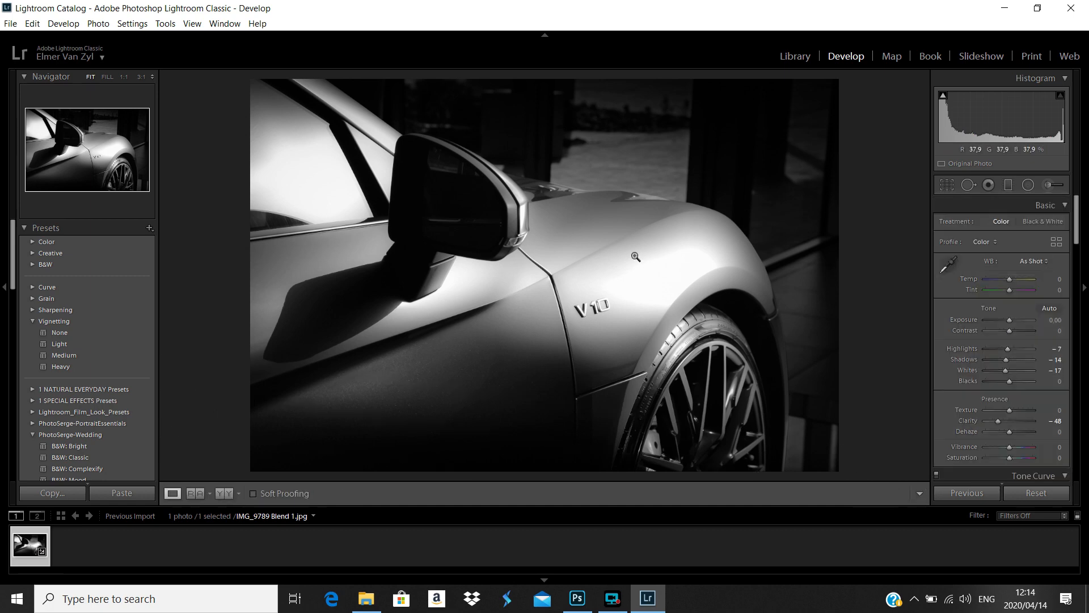
Crop the photo to a custom aspect, keeping its full width and trimming narrow strips off its upper and lower edges.
click(946, 186)
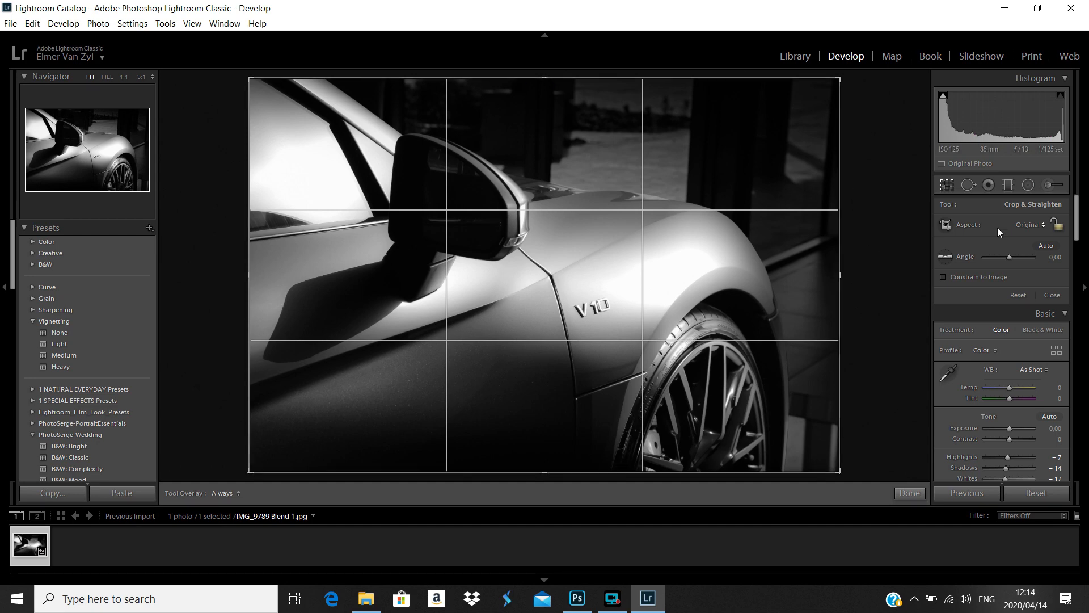
drag(543, 77, 543, 84)
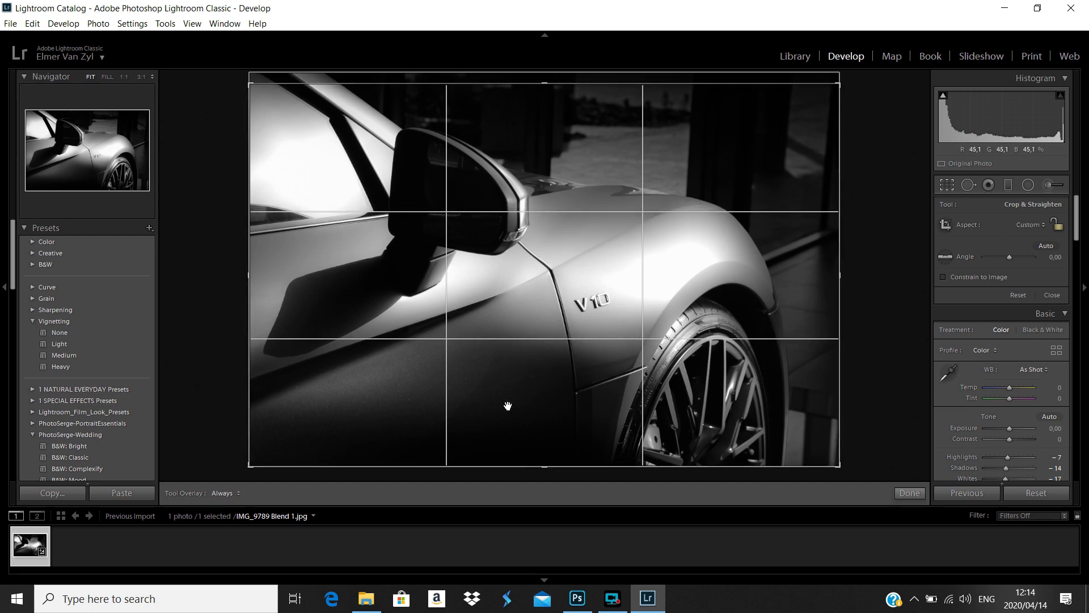
drag(544, 466, 544, 462)
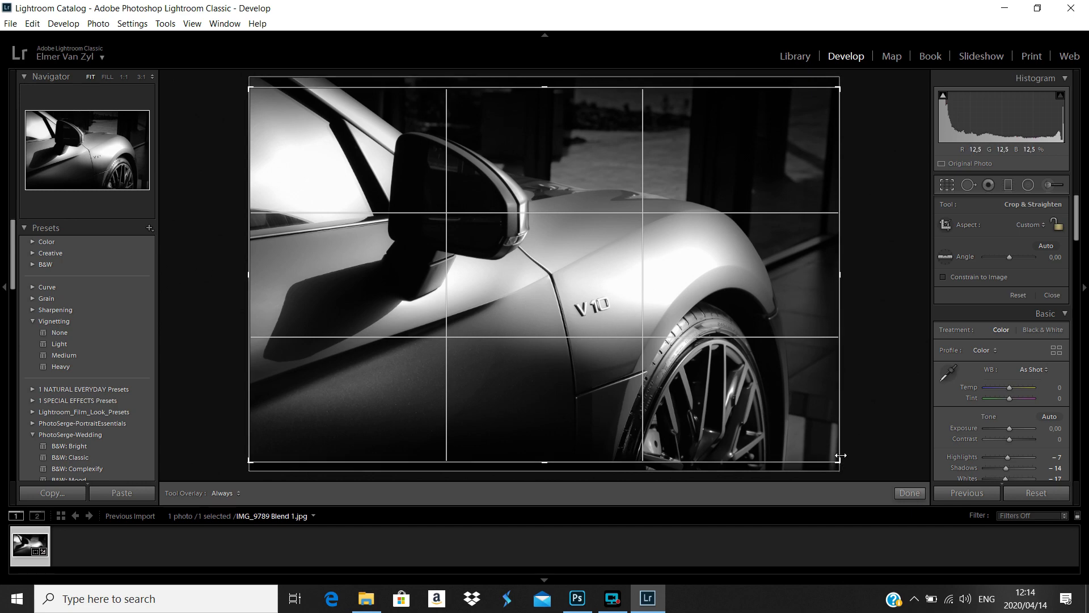
drag(839, 455, 806, 441)
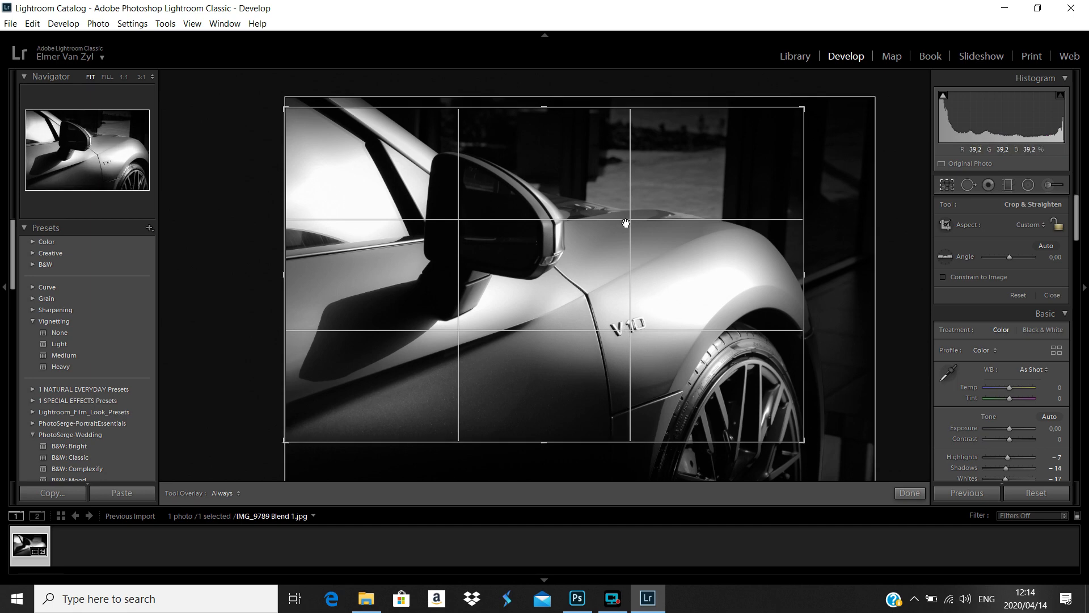
drag(631, 332, 656, 243)
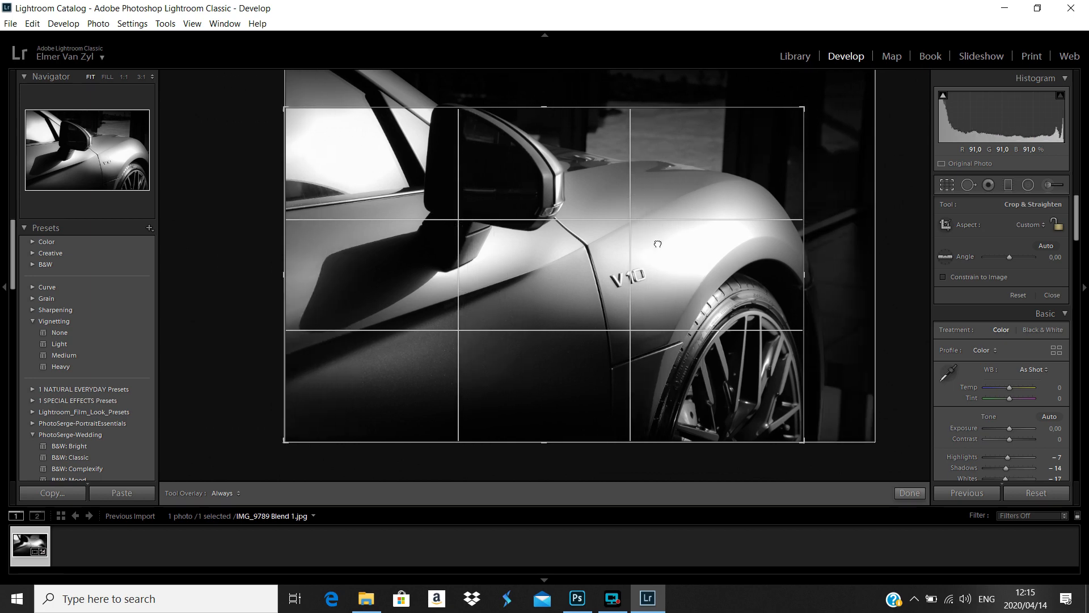
drag(801, 277, 851, 279)
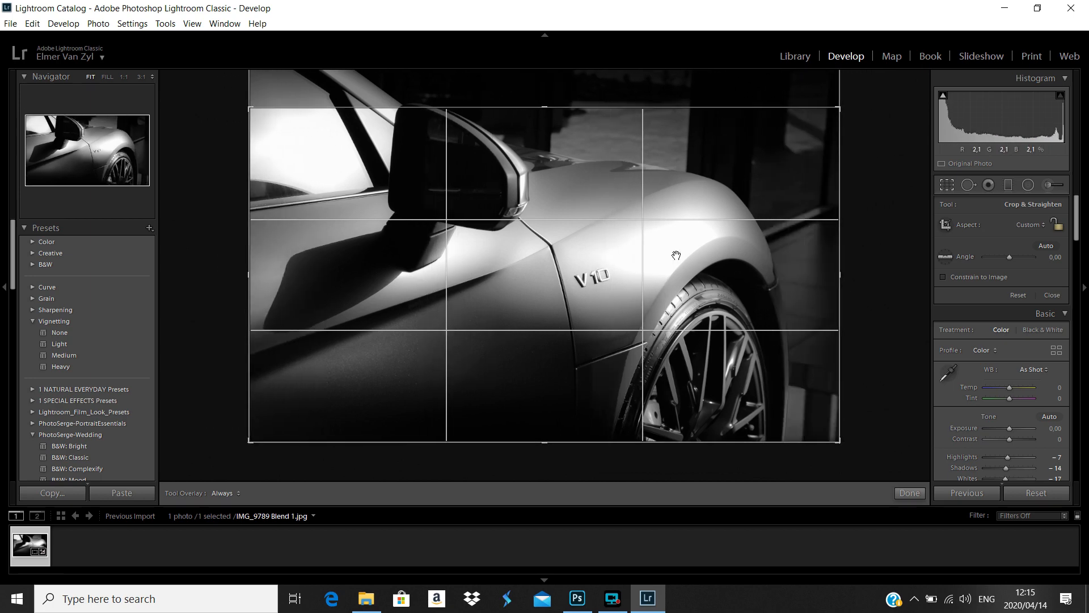
drag(560, 255, 561, 291)
drag(544, 444, 545, 448)
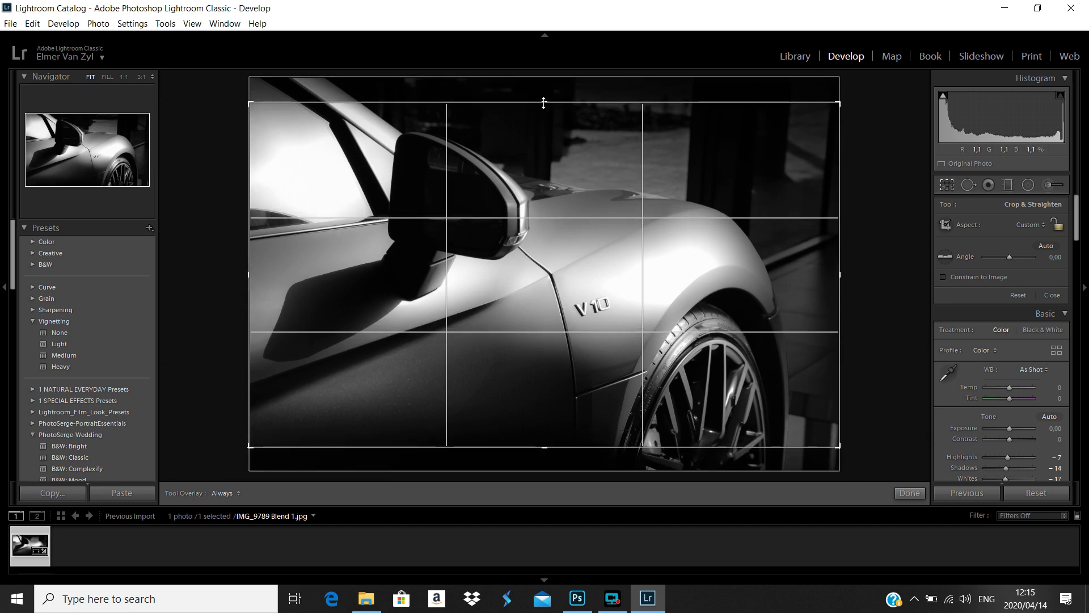
drag(543, 103, 543, 98)
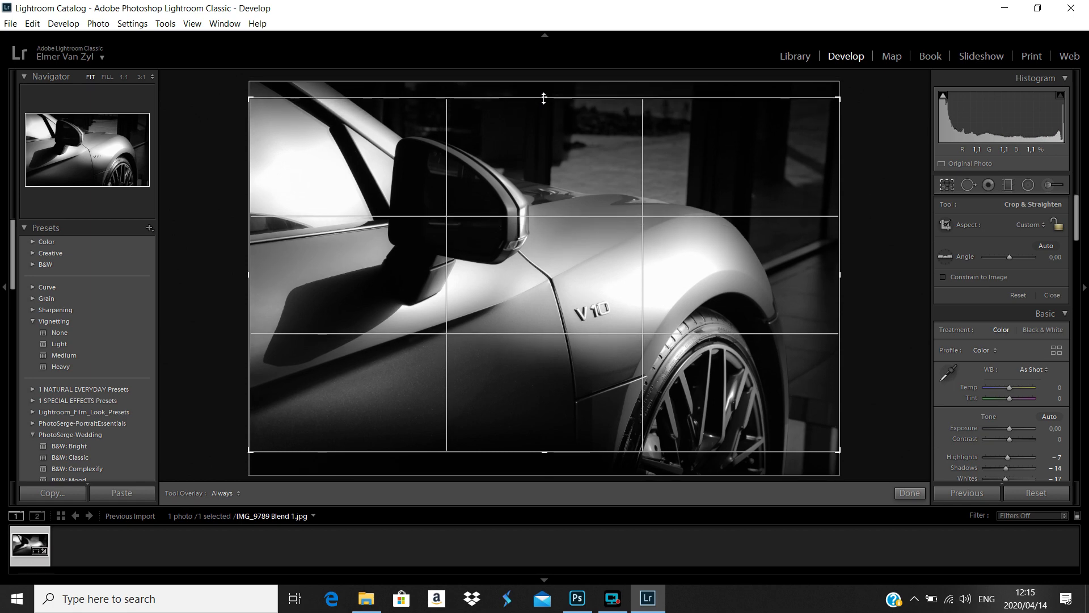
key(Return)
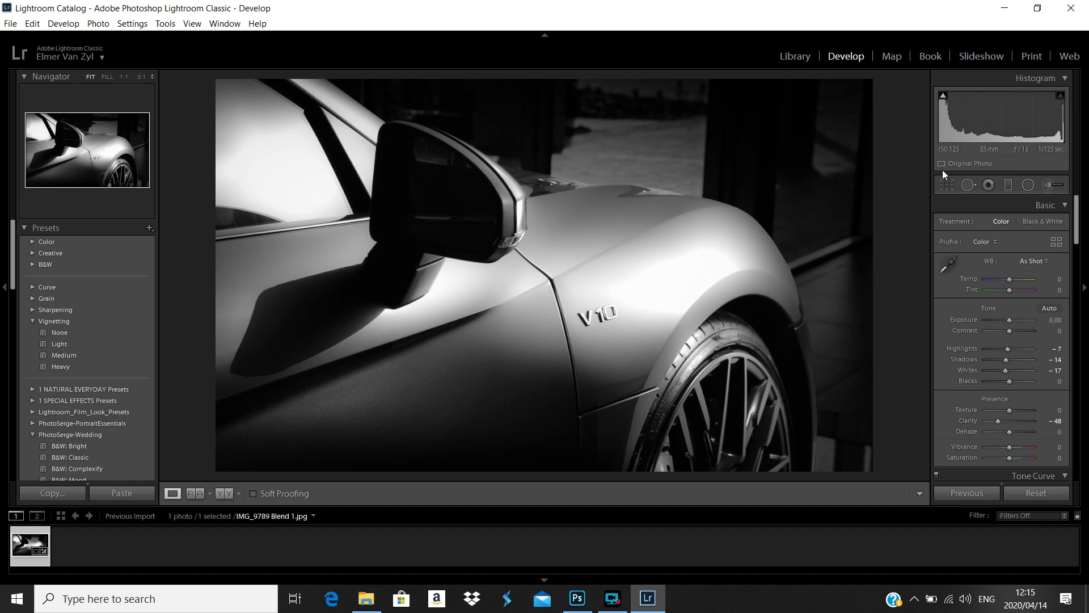
Trim a narrow strip off the photo's wheel-side edge, apply the crop and check the V10 badge area.
click(946, 185)
drag(839, 277, 824, 279)
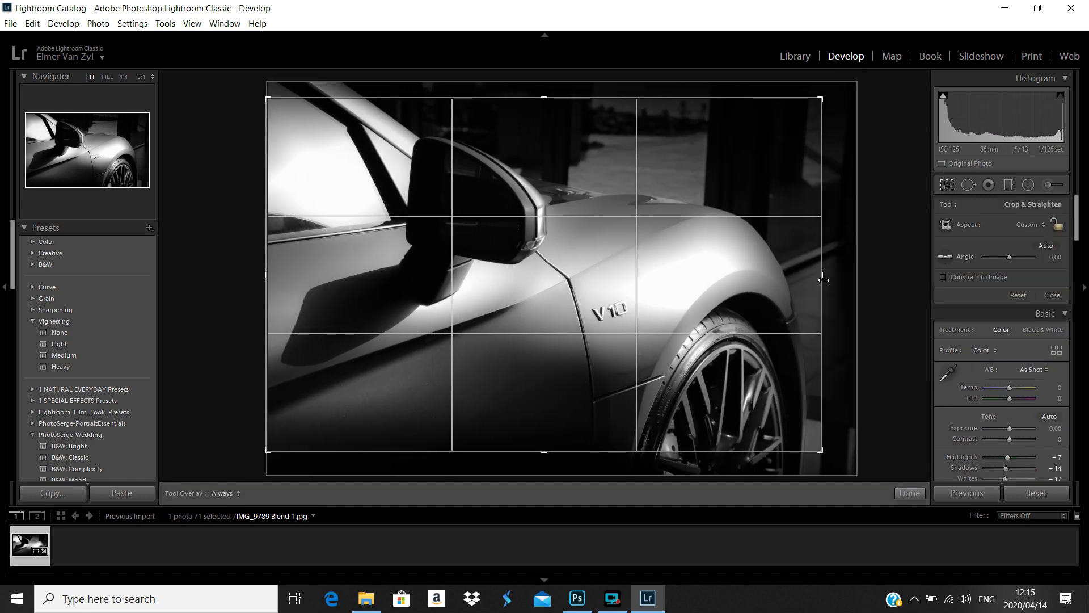
key(Return)
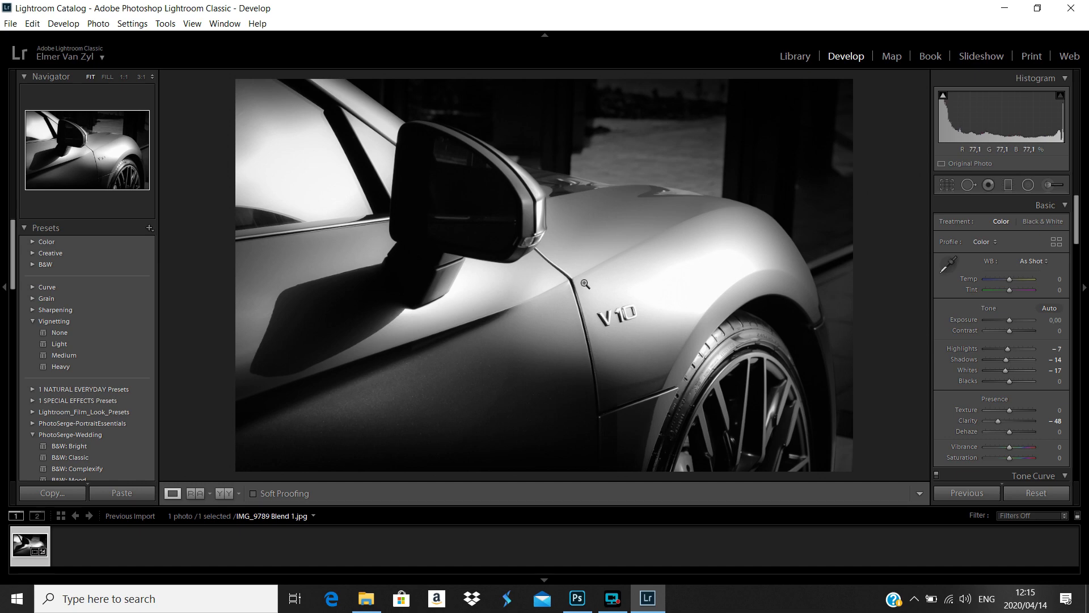
click(613, 323)
click(611, 321)
click(613, 323)
click(613, 323)
Export the cropped photo as a separate full-size sRGB JPEG at quality 100 and 300 pixels per inch.
right_click(427, 470)
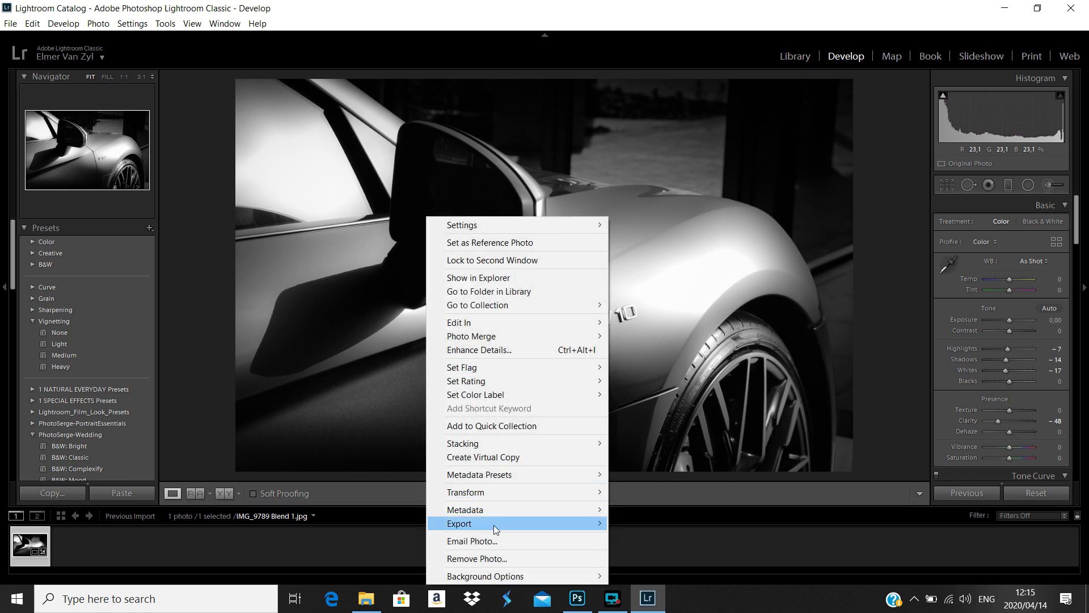
mouse_move(493, 523)
click(657, 397)
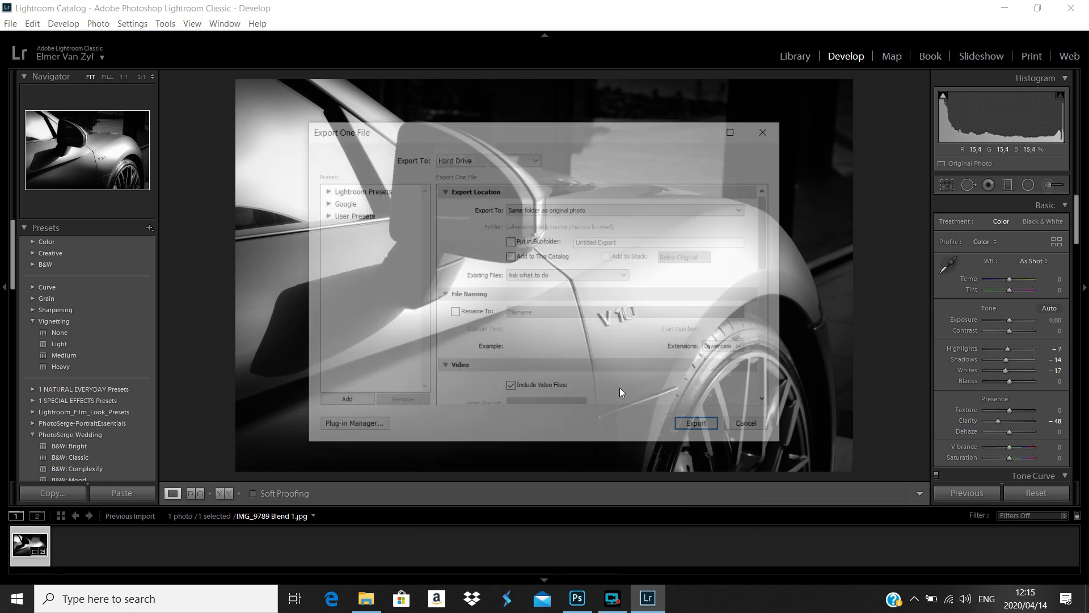
scroll(653, 273, down, 5)
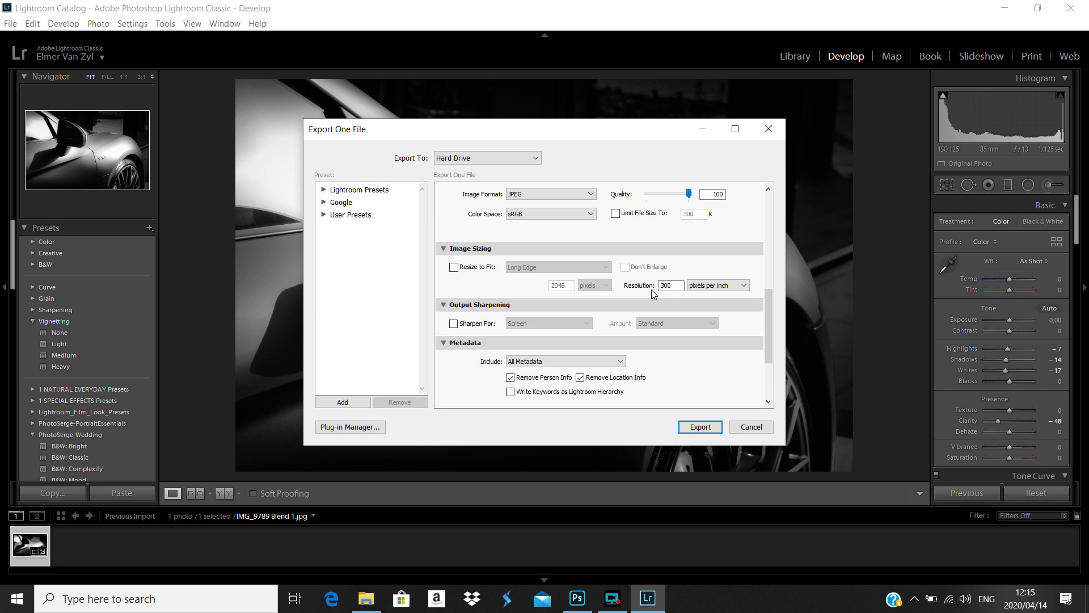
click(700, 427)
click(667, 379)
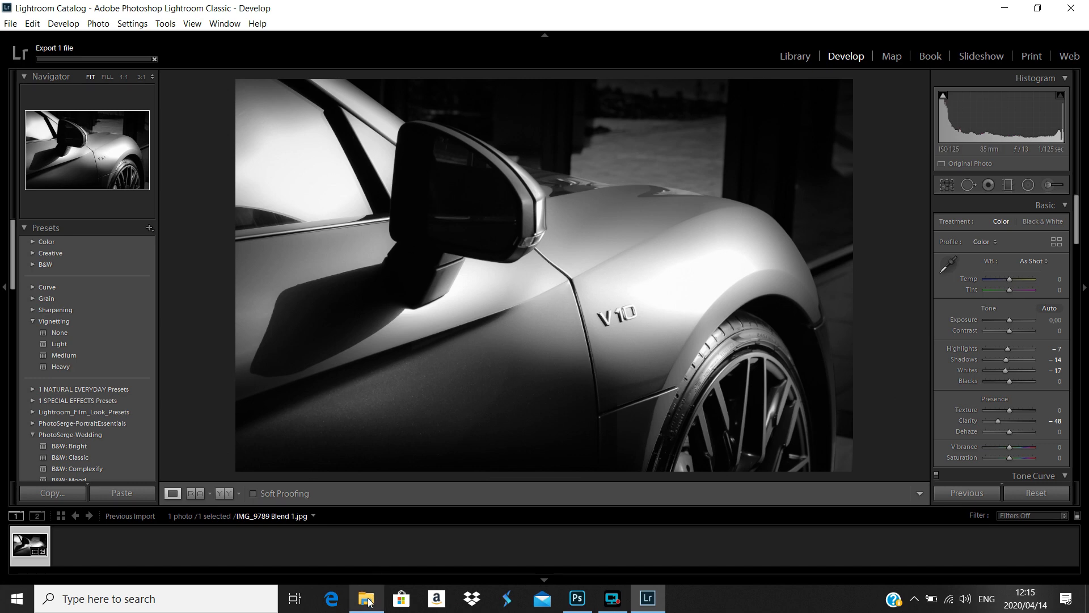
Close Lightroom and skip the catalog backup this time.
mouse_move(369, 601)
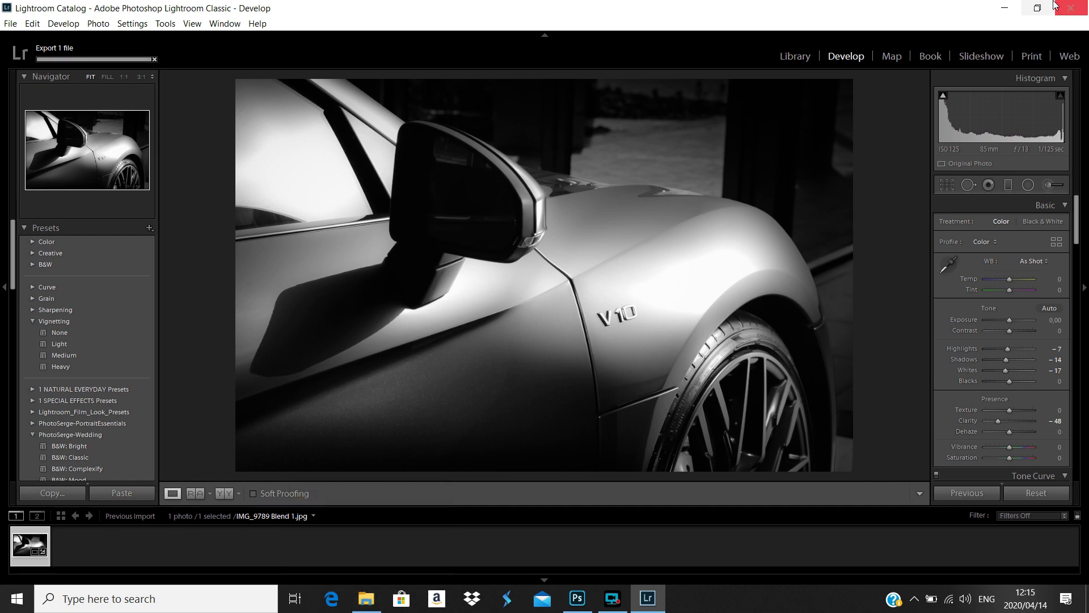
click(1073, 8)
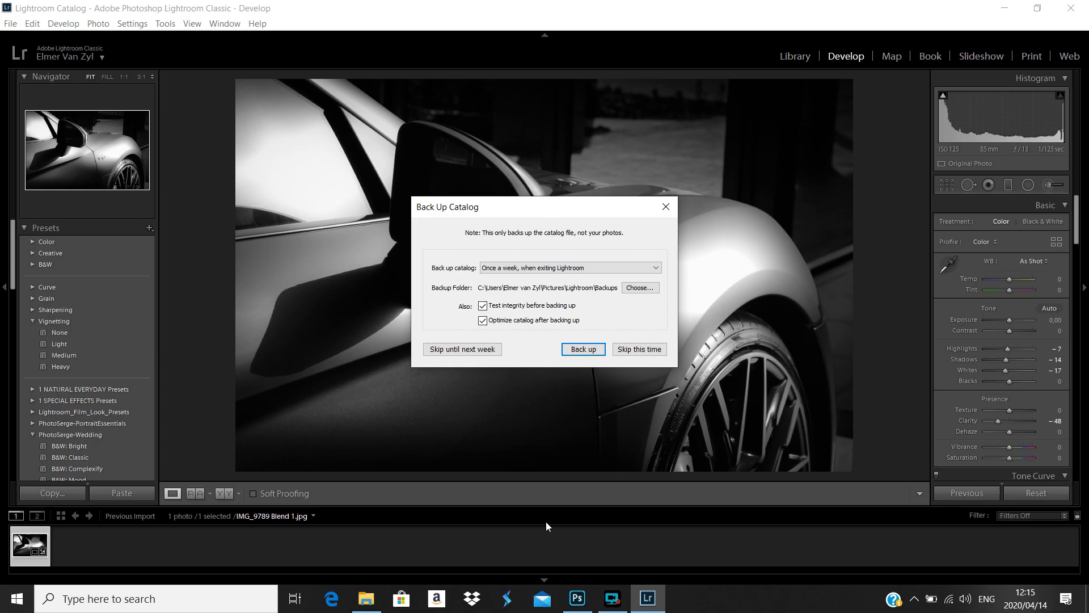
click(640, 349)
Switch to Photoshop and close IMG_9789 Blend 1, IMG_9791, IMG_9796 and IMG_9793, discarding unsaved changes.
click(367, 598)
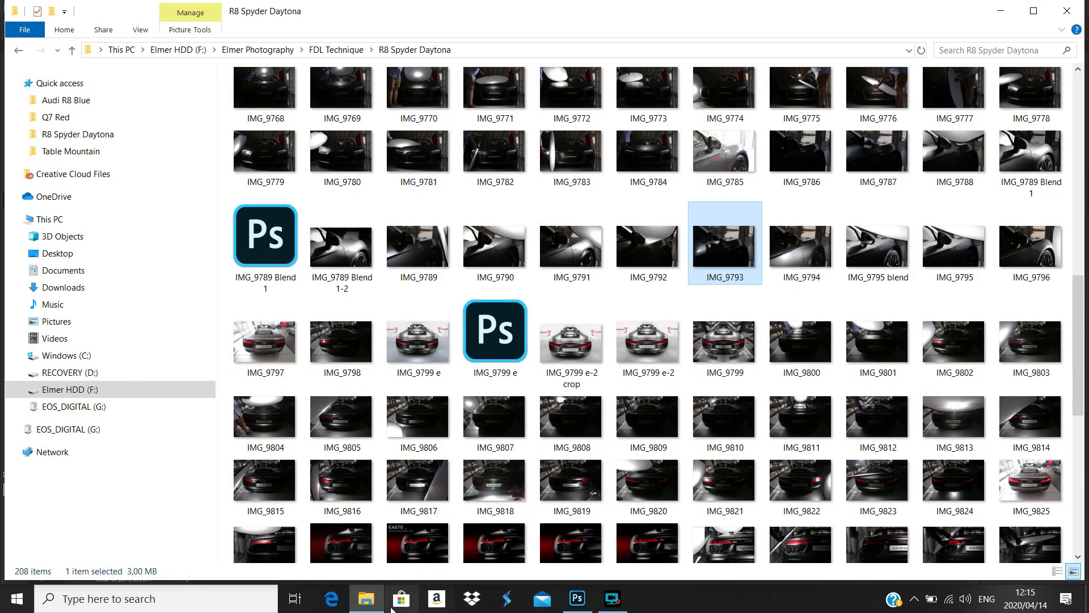
click(573, 600)
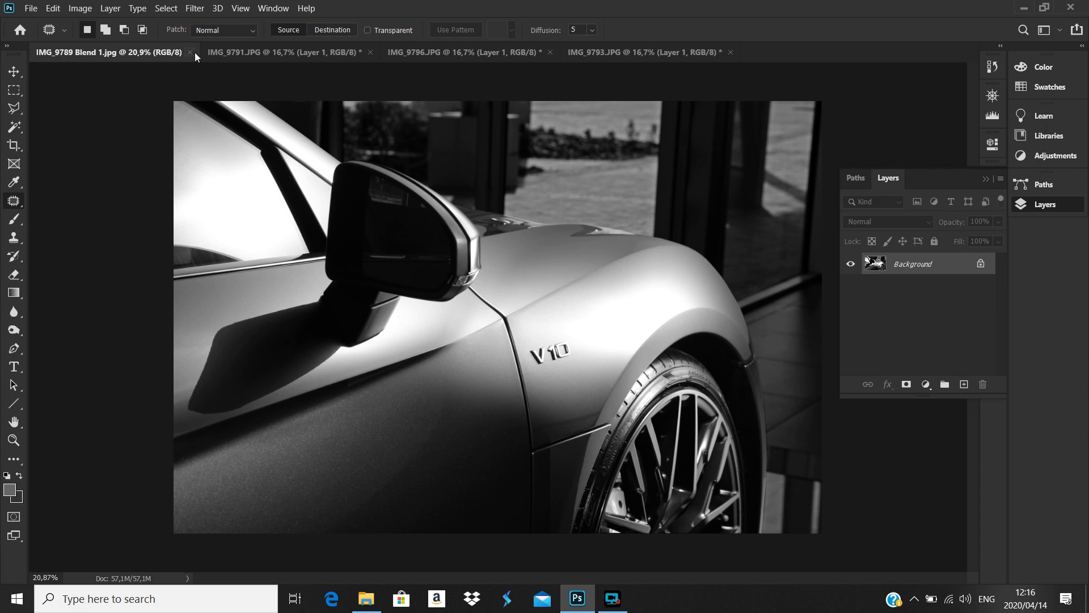
key(ctrl+w)
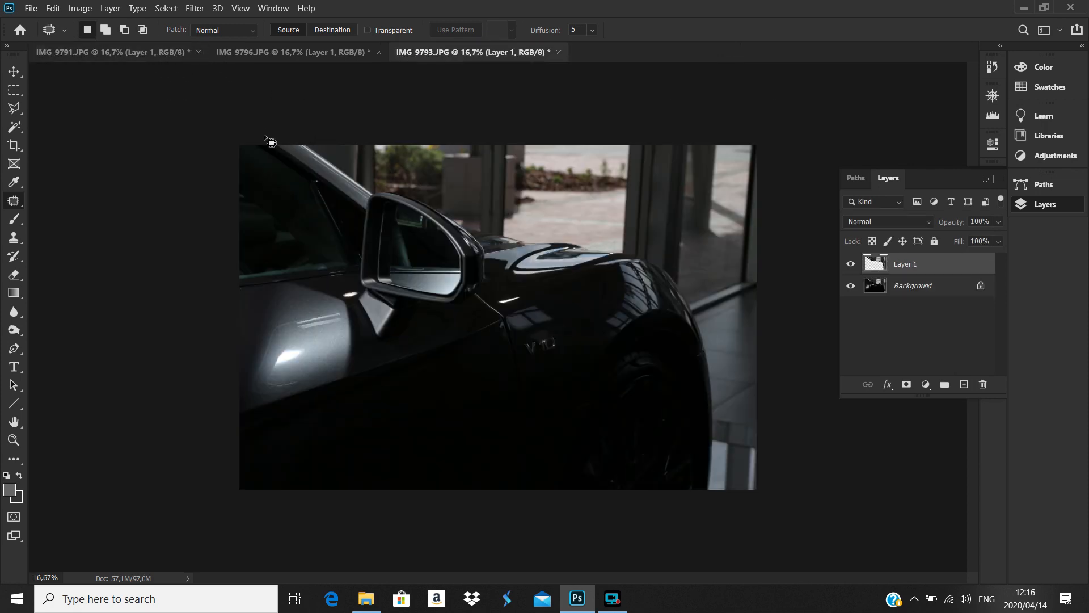
click(197, 51)
click(559, 237)
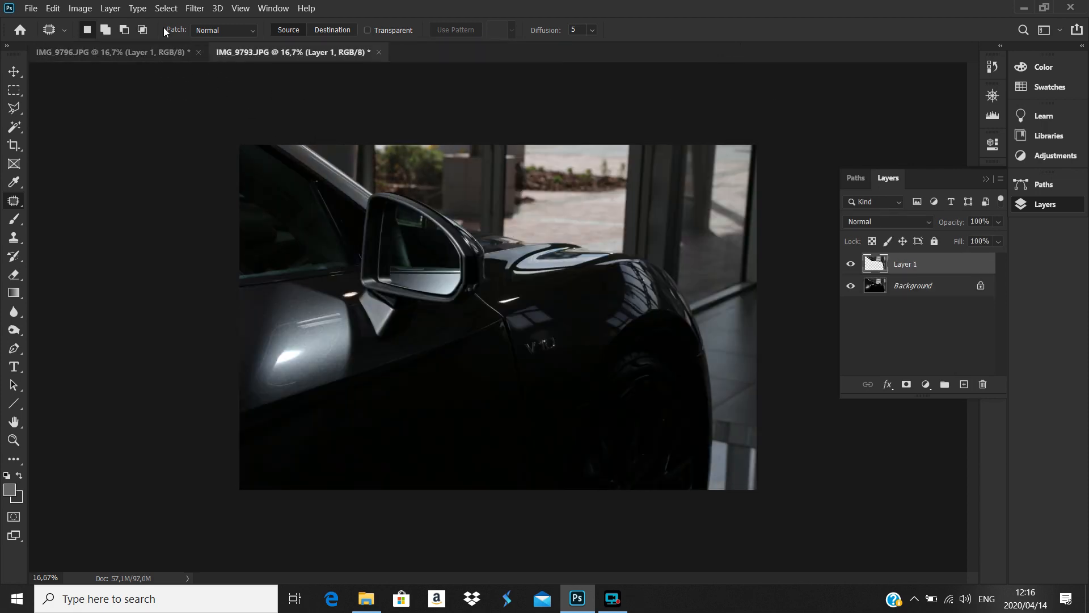
click(198, 52)
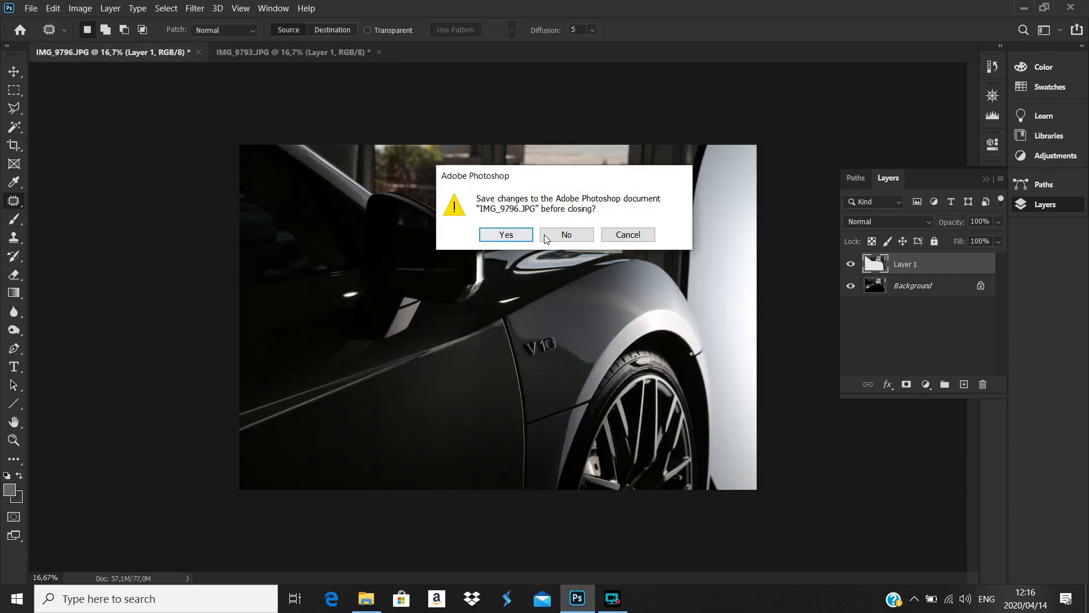
click(559, 237)
click(199, 53)
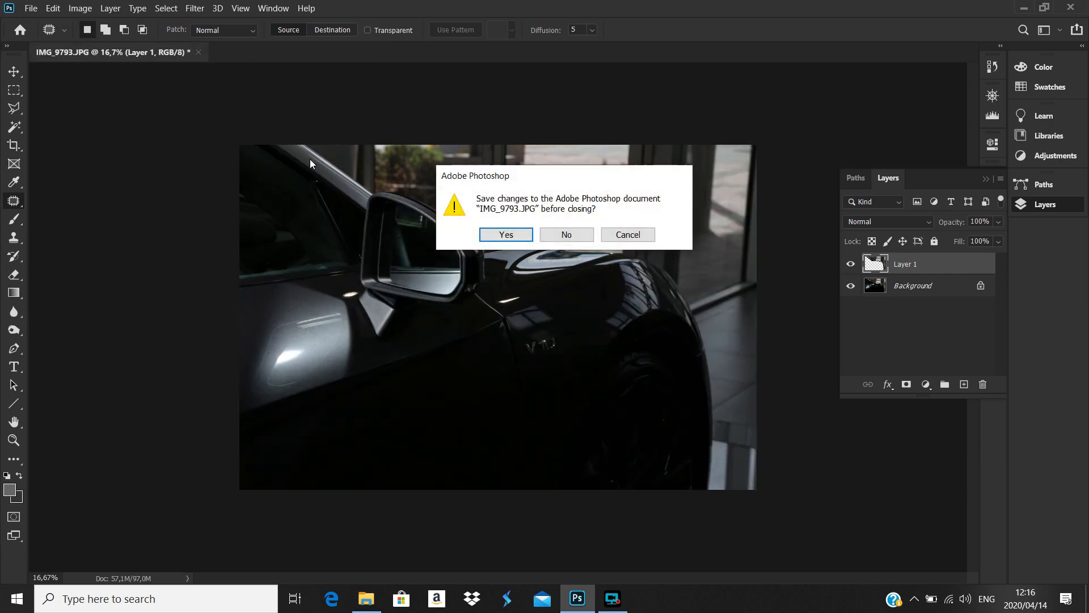
click(563, 235)
Open IMG_9789 Blend 1-2 from the R8 Spyder Daytona folder in Adobe Photoshop 2020.
click(366, 598)
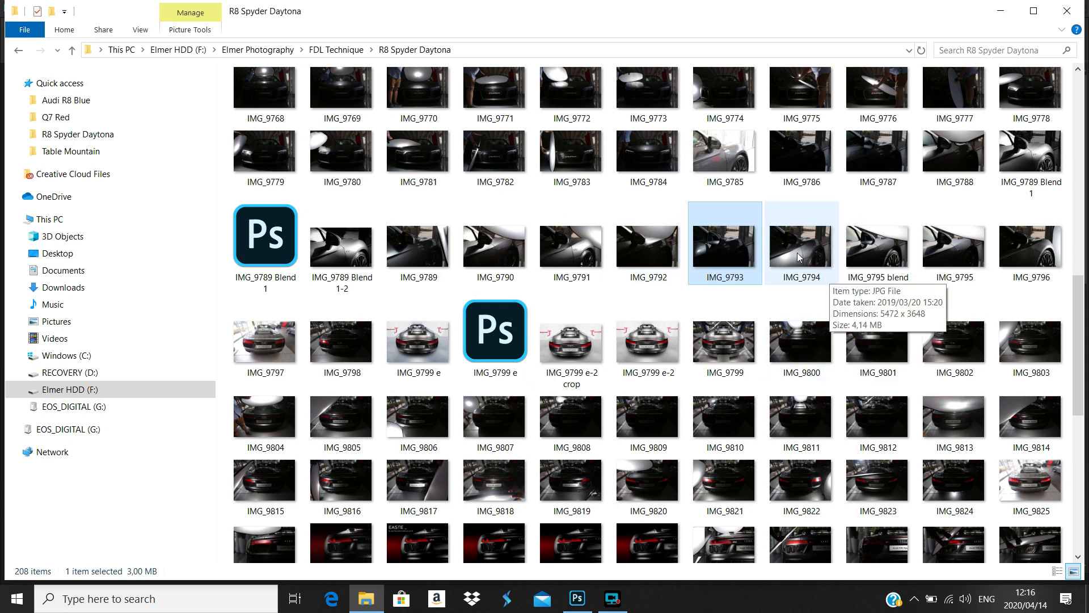
click(342, 253)
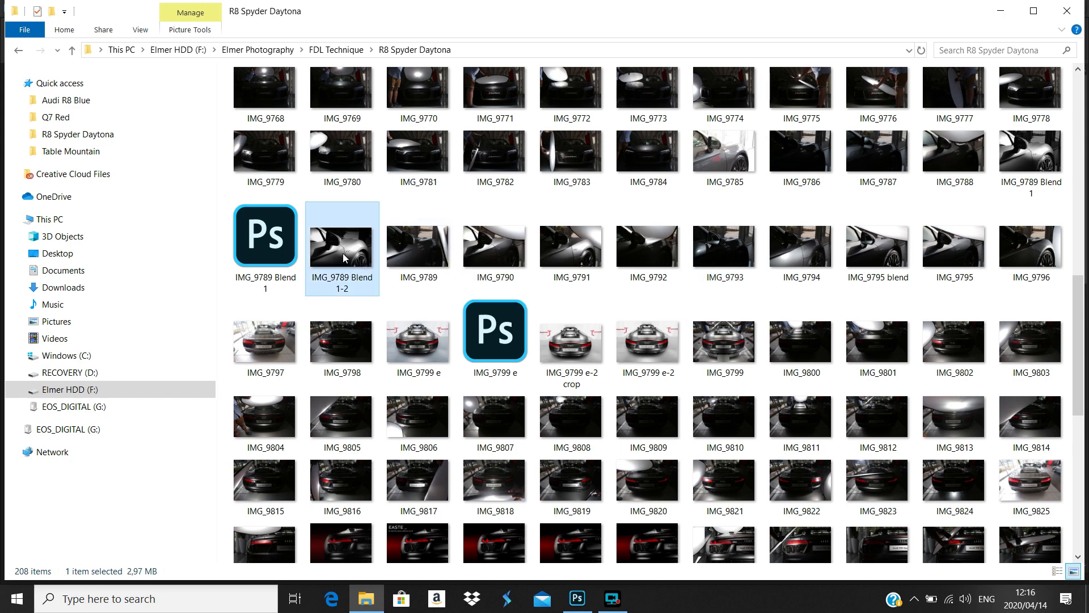
right_click(343, 253)
mouse_move(391, 426)
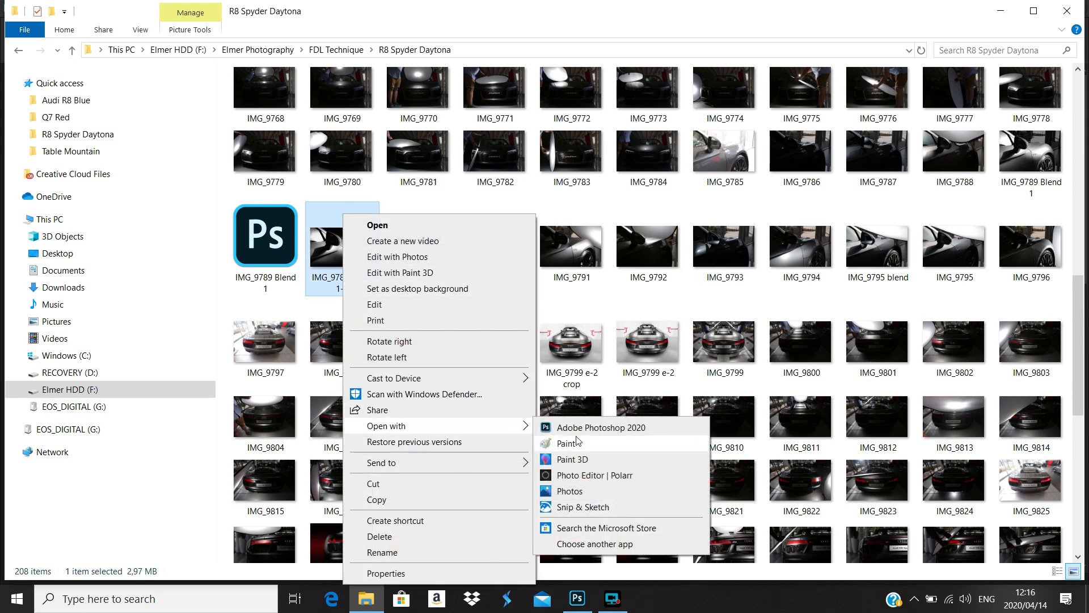
click(601, 427)
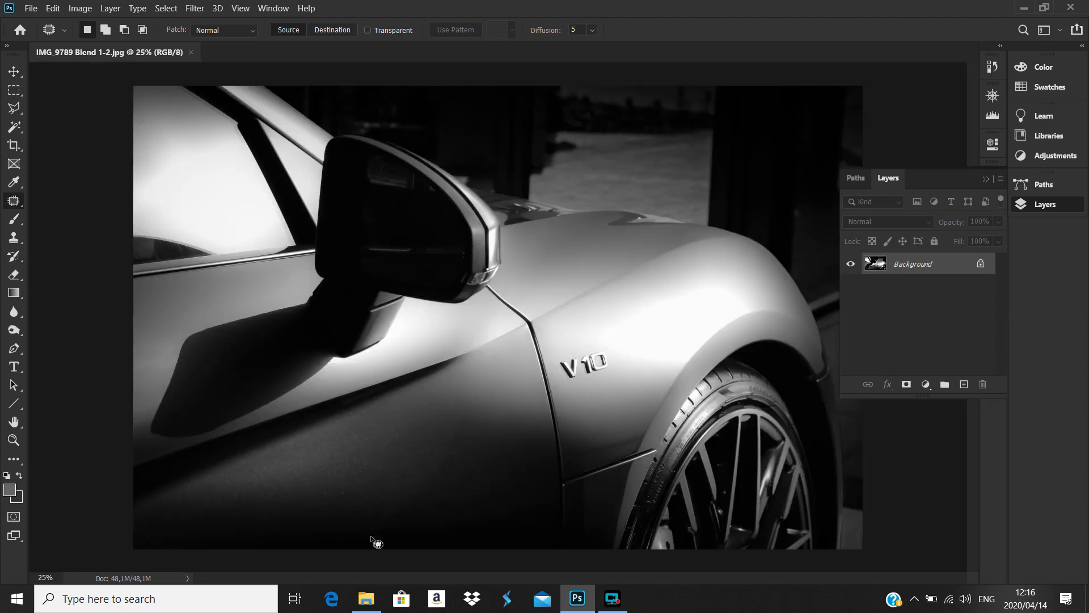
In File Explorer, browse from the F: drive through the main photography folder to its Light Leaks folder.
click(367, 598)
click(79, 389)
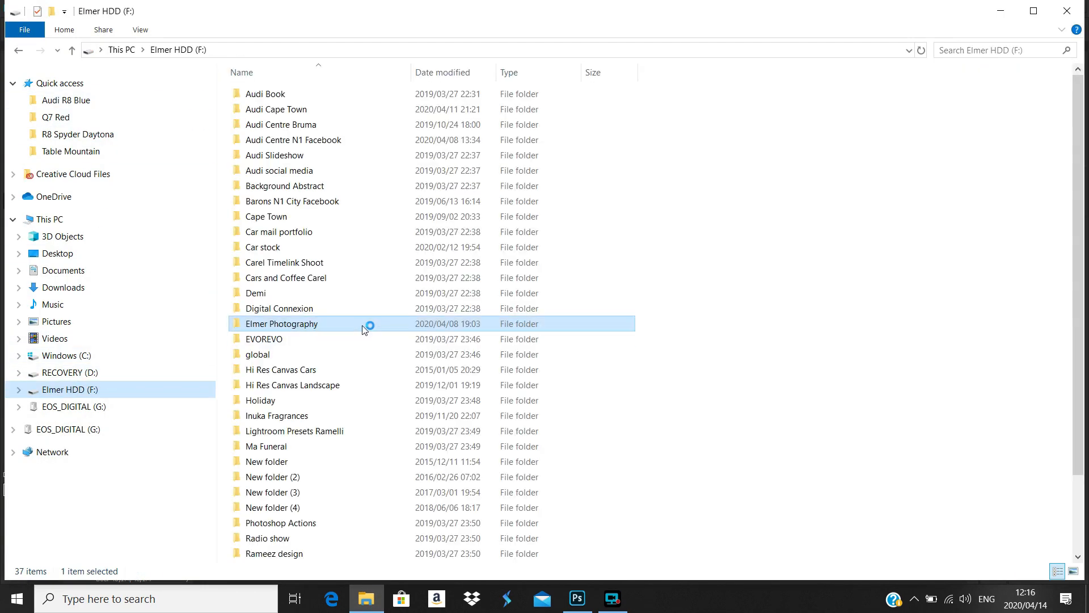
double_click(306, 331)
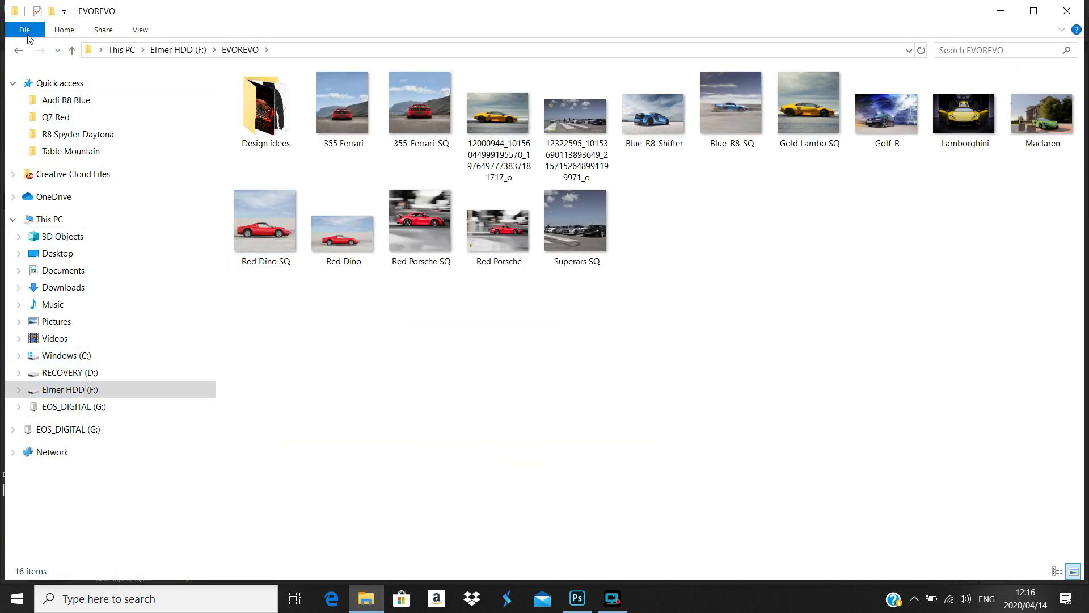
click(18, 50)
double_click(300, 328)
scroll(296, 374, down, 15)
double_click(296, 388)
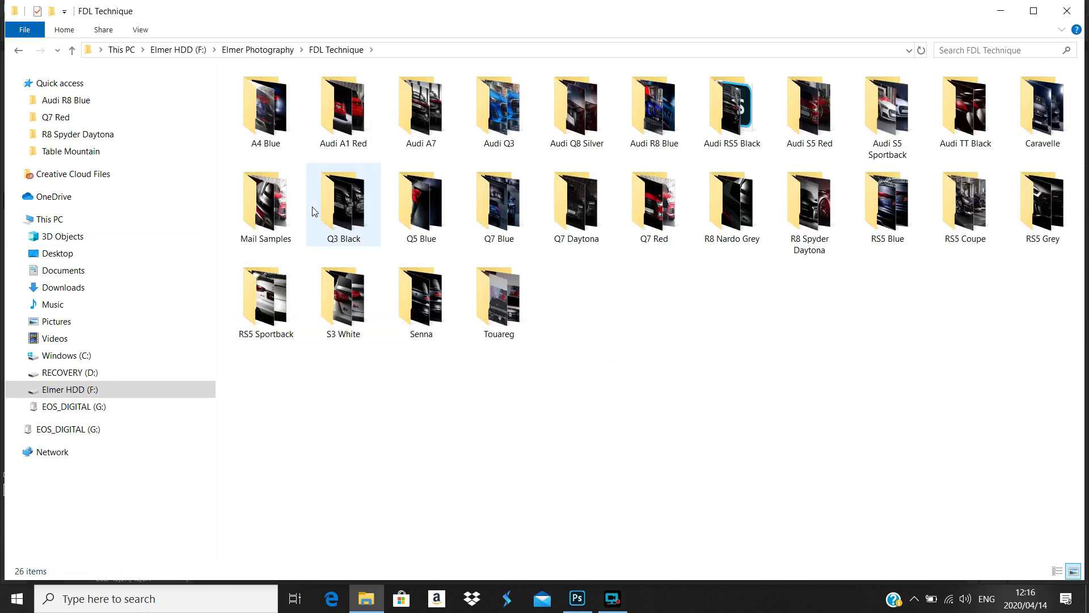
click(19, 51)
scroll(270, 369, down, 10)
scroll(300, 348, up, 2)
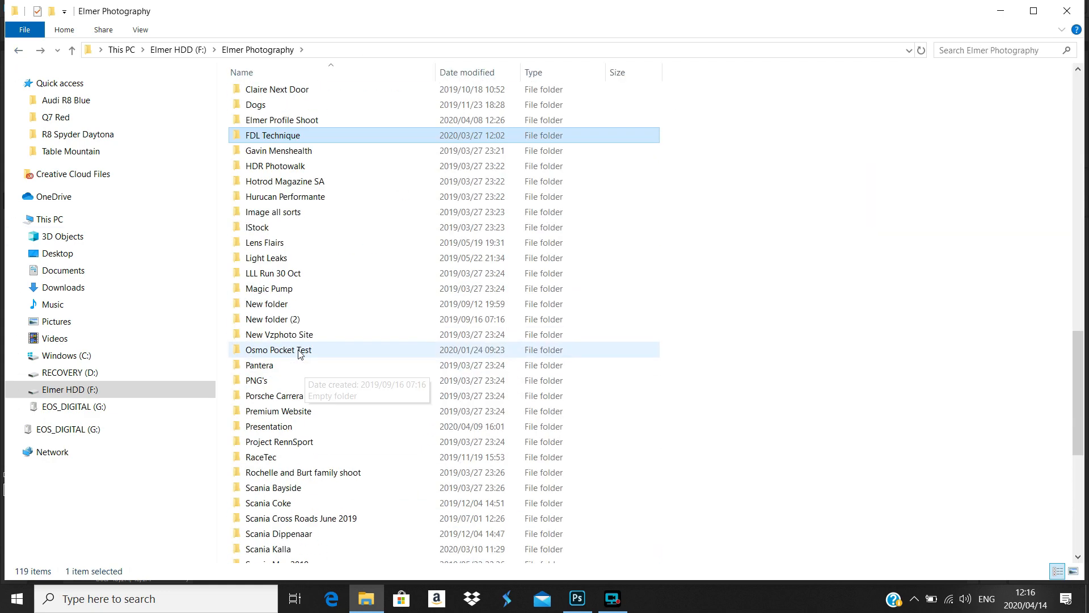
double_click(298, 259)
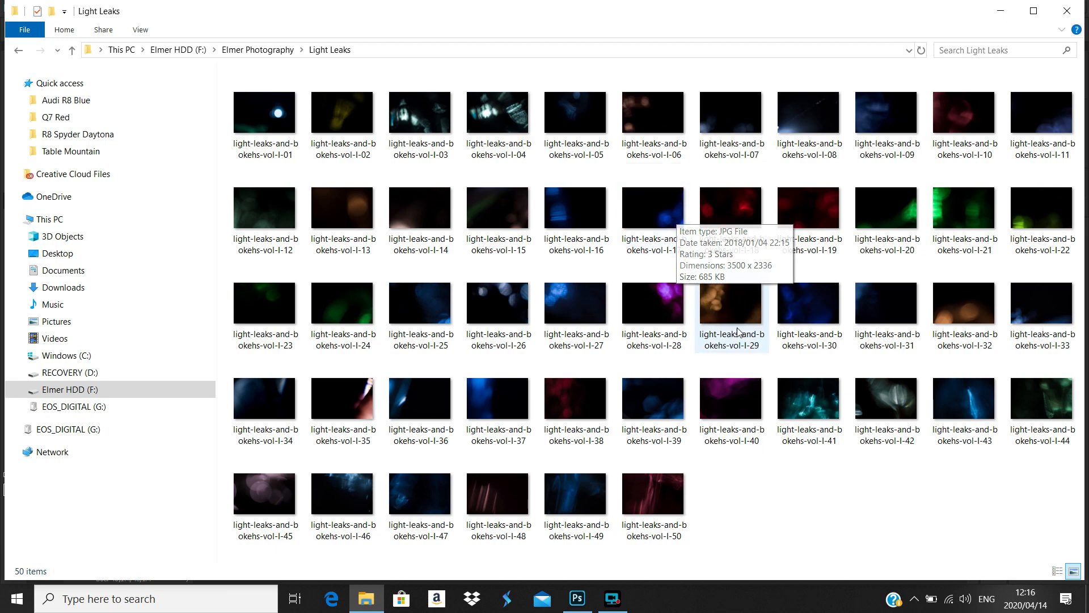
Open light-leaks-and-bokehs-vol-I-18 from the Light Leaks folder in Adobe Photoshop 2020.
right_click(730, 212)
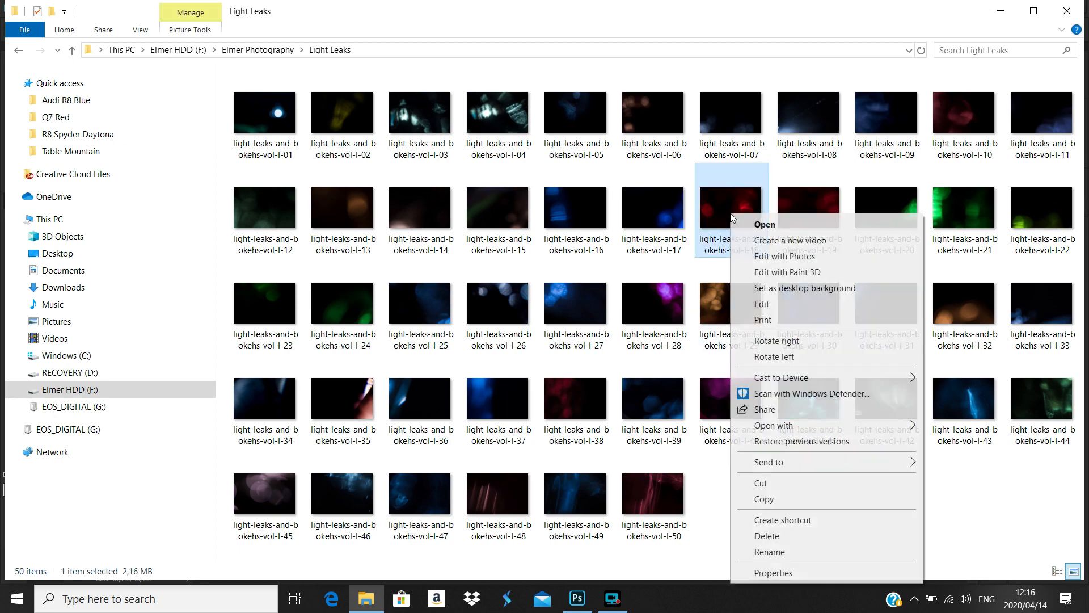
mouse_move(794, 430)
click(641, 426)
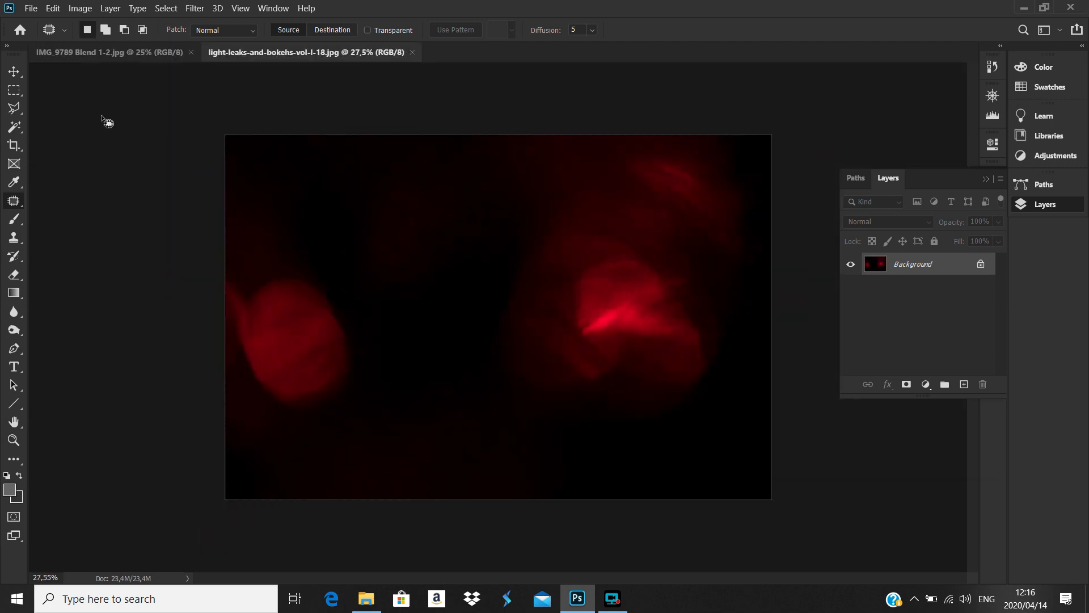
Copy the red light leak image into IMG_9789 Blend 1-2 and scale it to about 160% so it covers the car photo.
click(14, 72)
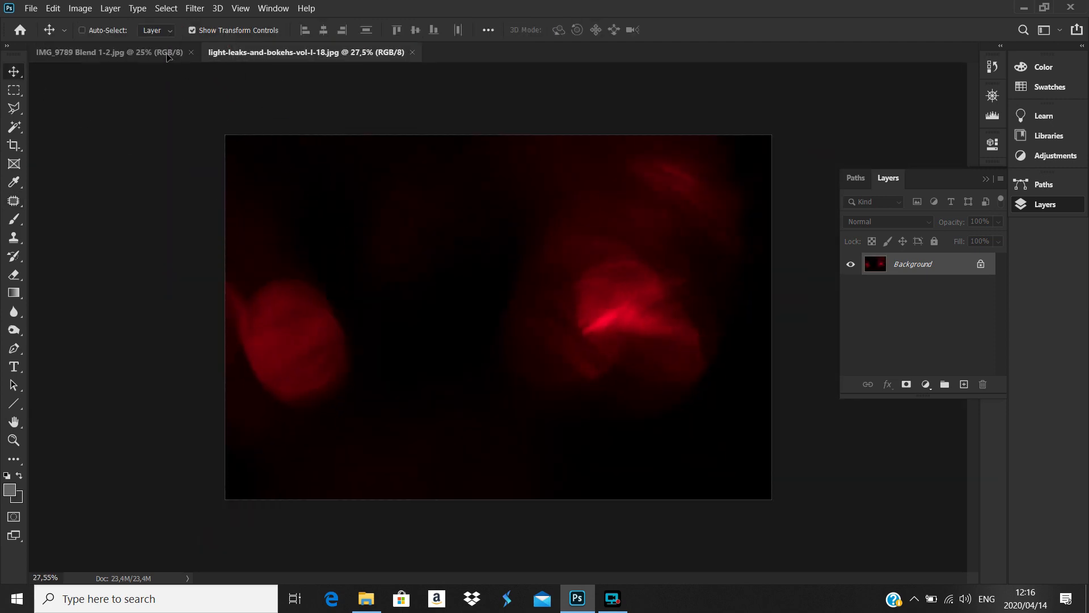
drag(167, 57, 618, 328)
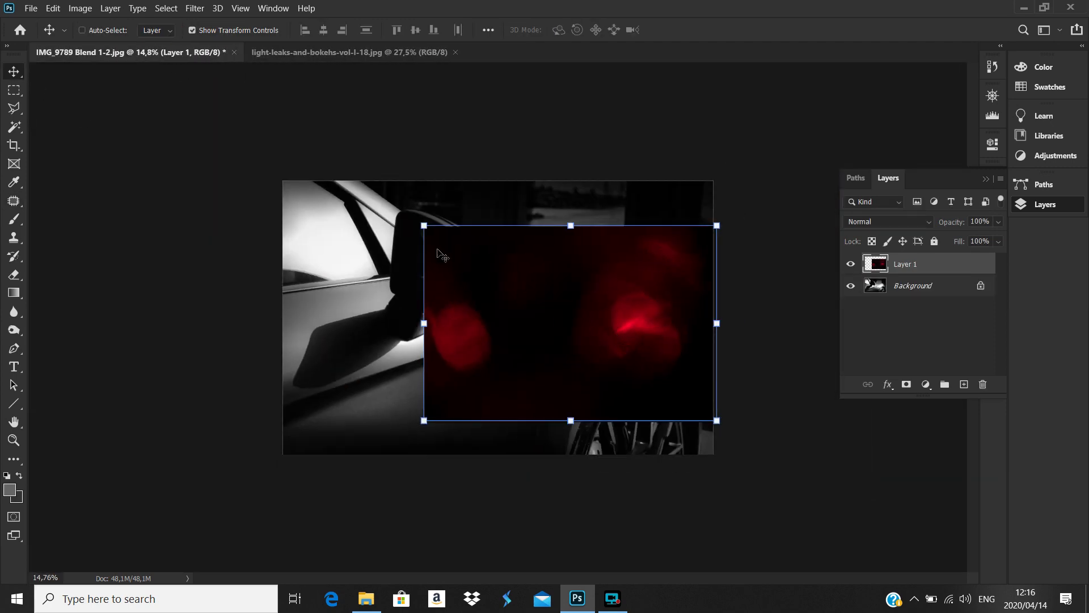
drag(425, 226, 201, 177)
drag(600, 281, 617, 322)
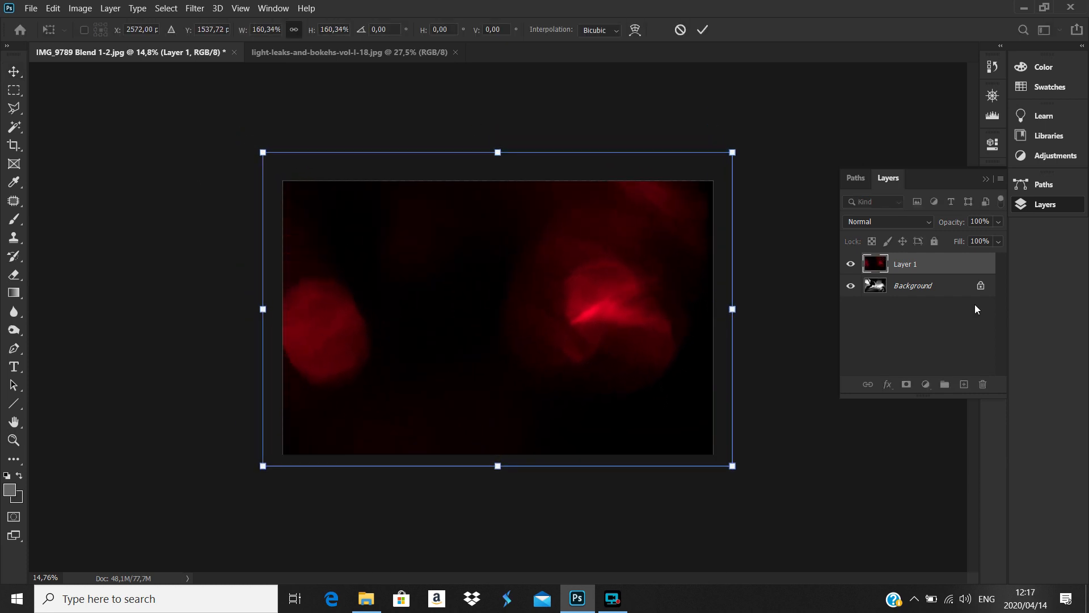
Set the red light leak layer's blend mode to Screen and enlarge it well beyond both sides of the photo.
click(929, 228)
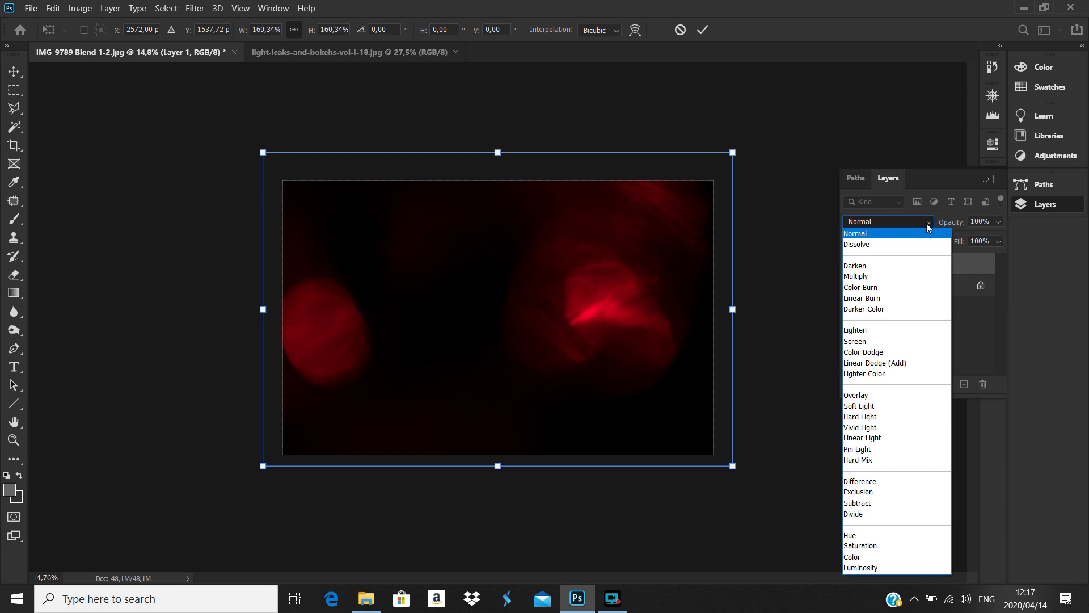
click(875, 342)
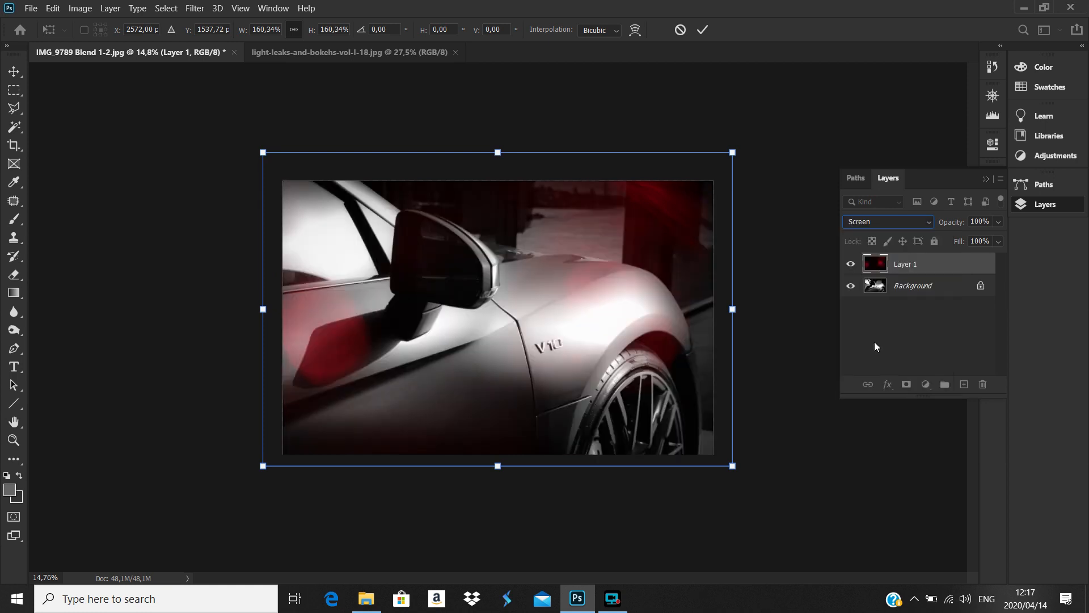
drag(734, 307, 775, 308)
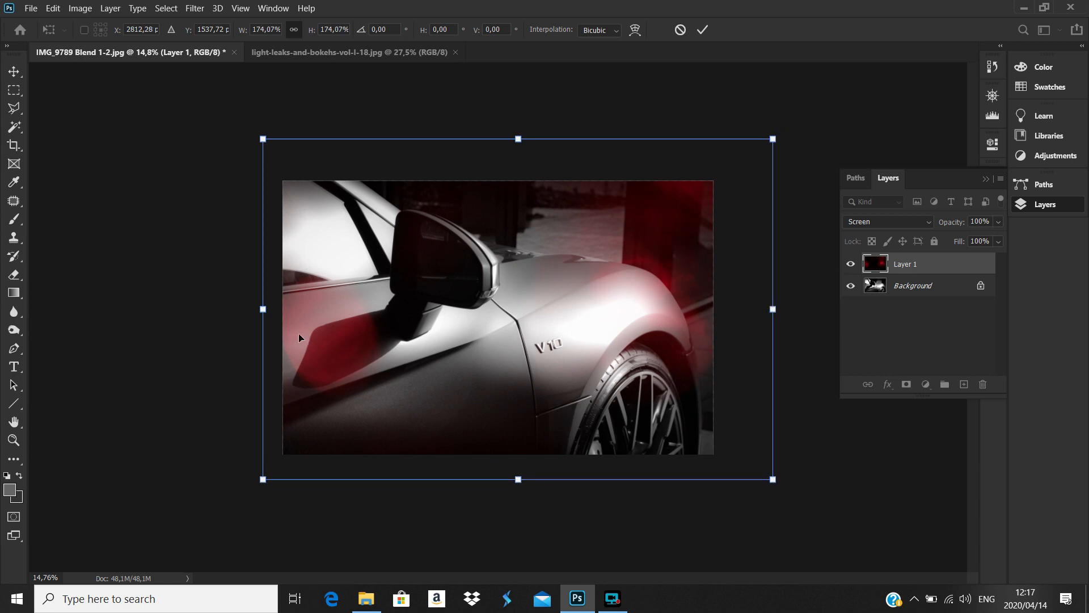
drag(264, 308, 194, 309)
drag(515, 338, 515, 346)
click(702, 29)
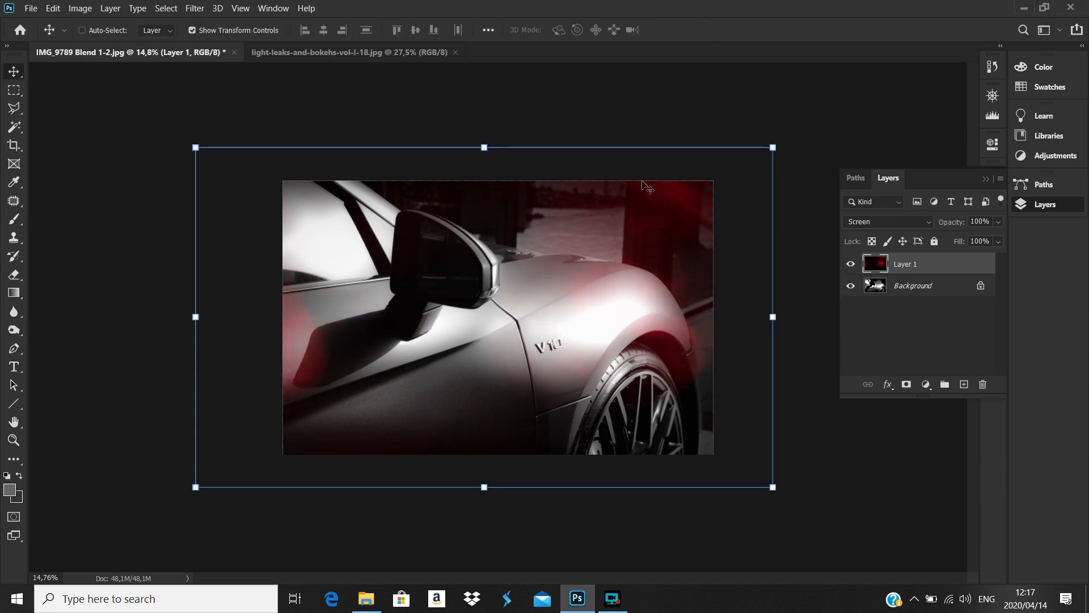
Apply a Gaussian Blur with a 159-pixel radius to the red light leak on Layer 1.
key(ctrl+plus)
key(ctrl+minus)
click(194, 8)
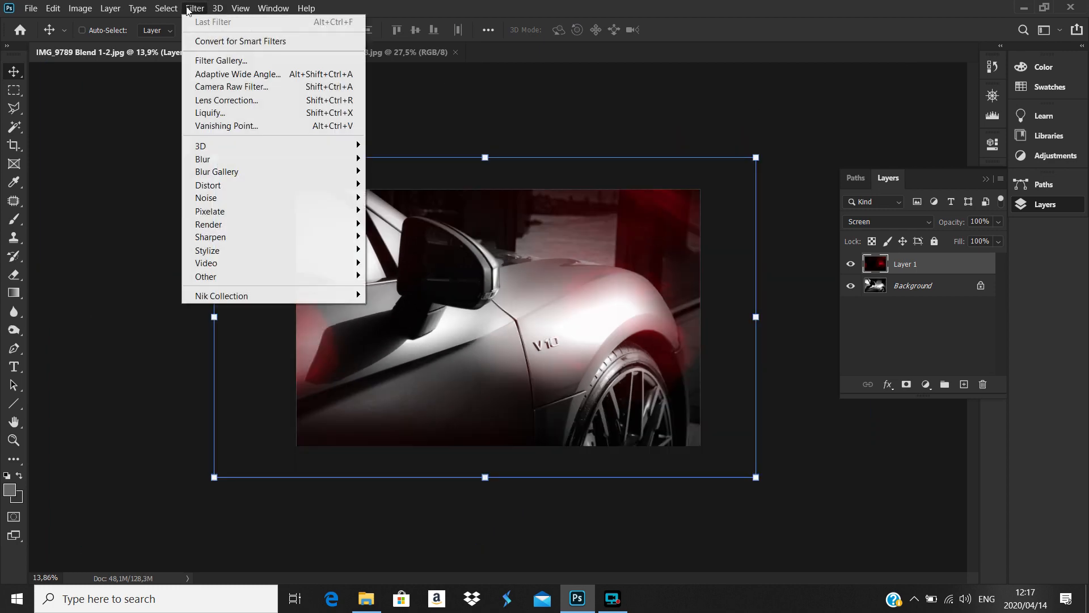
mouse_move(220, 160)
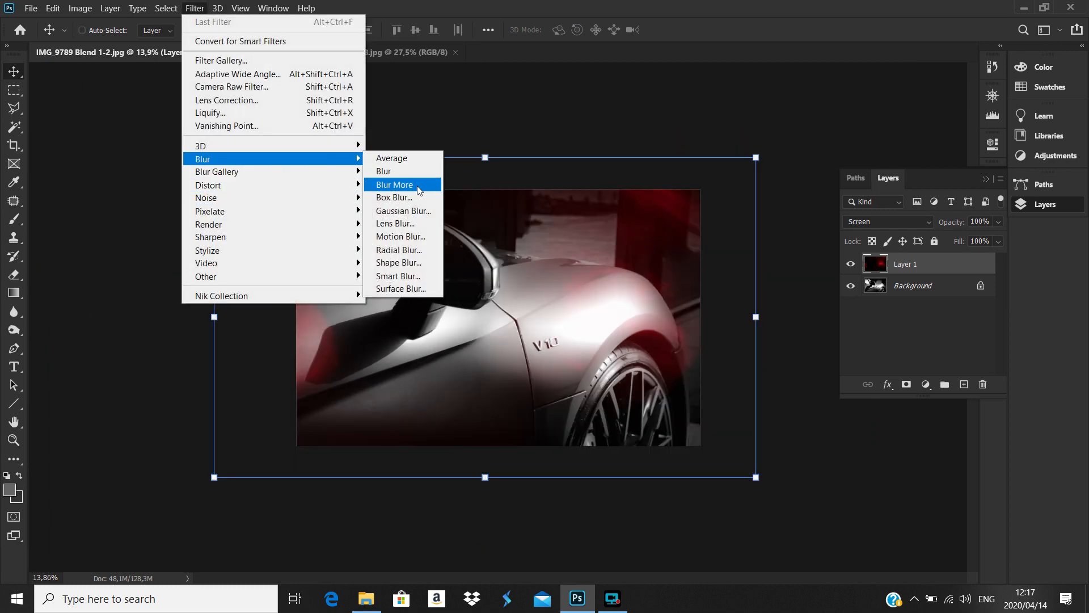
click(413, 211)
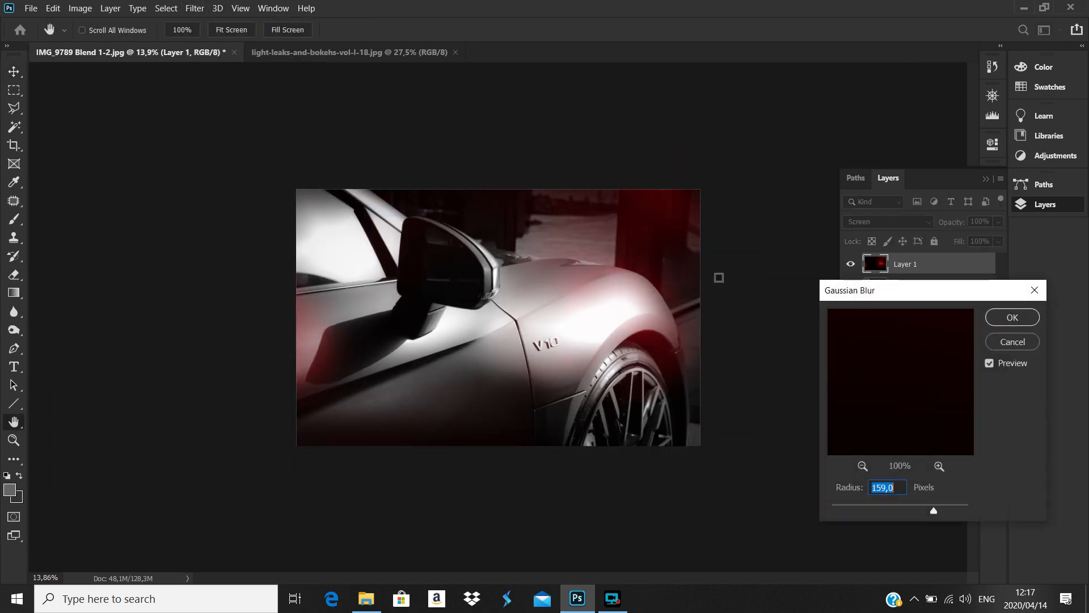
click(1011, 321)
scroll(636, 326, up, 3)
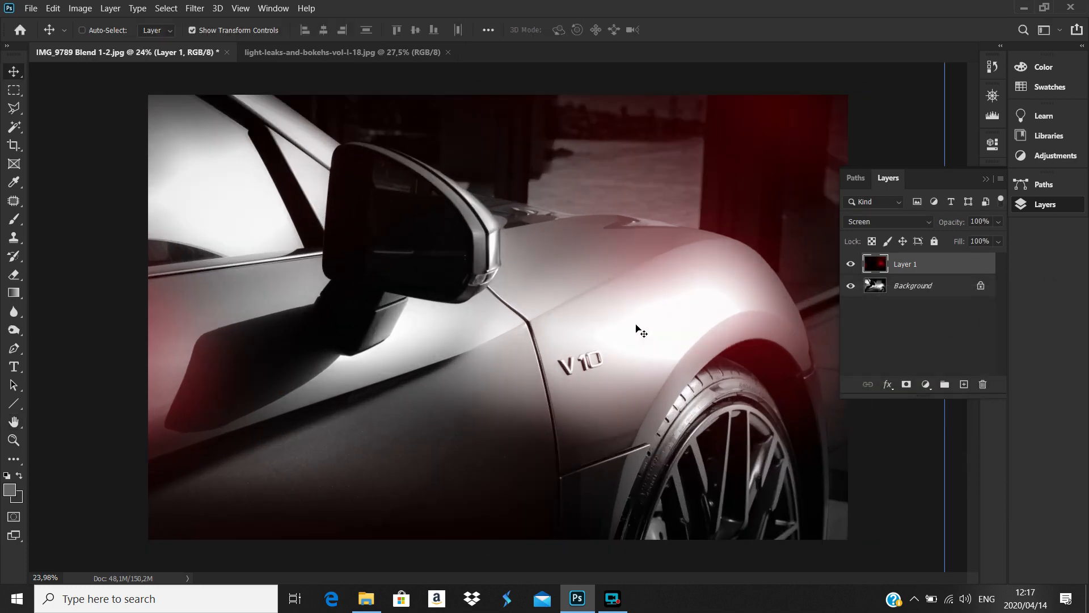
scroll(611, 328, down, 2)
scroll(613, 332, up, 1)
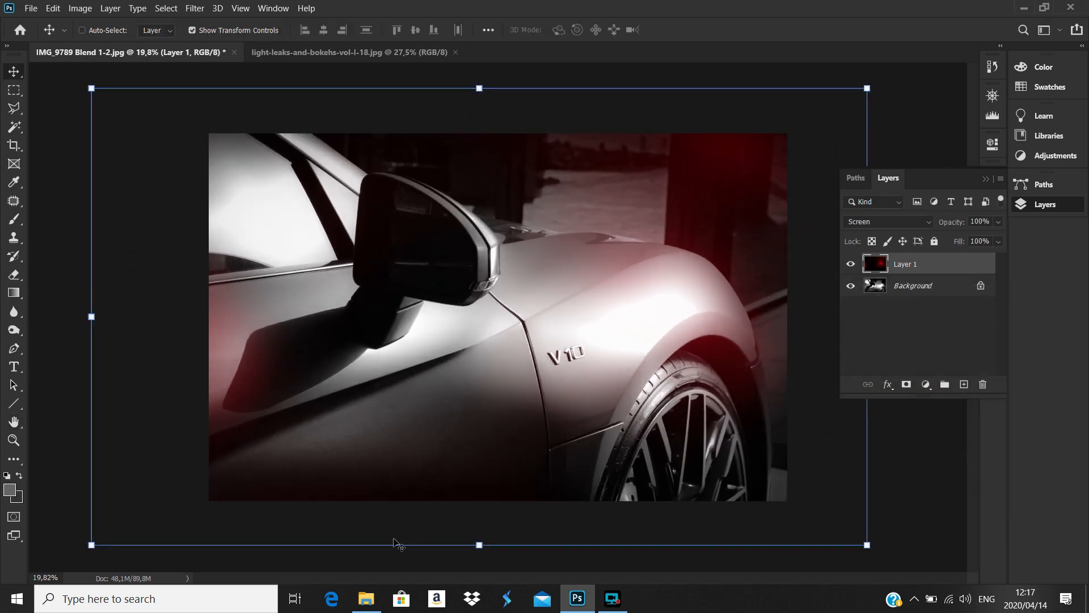
Switch to File Explorer and open light-leaks-and-bokehs-vol-I-34 from the Light Leaks folder in Adobe Photoshop 2020.
click(366, 599)
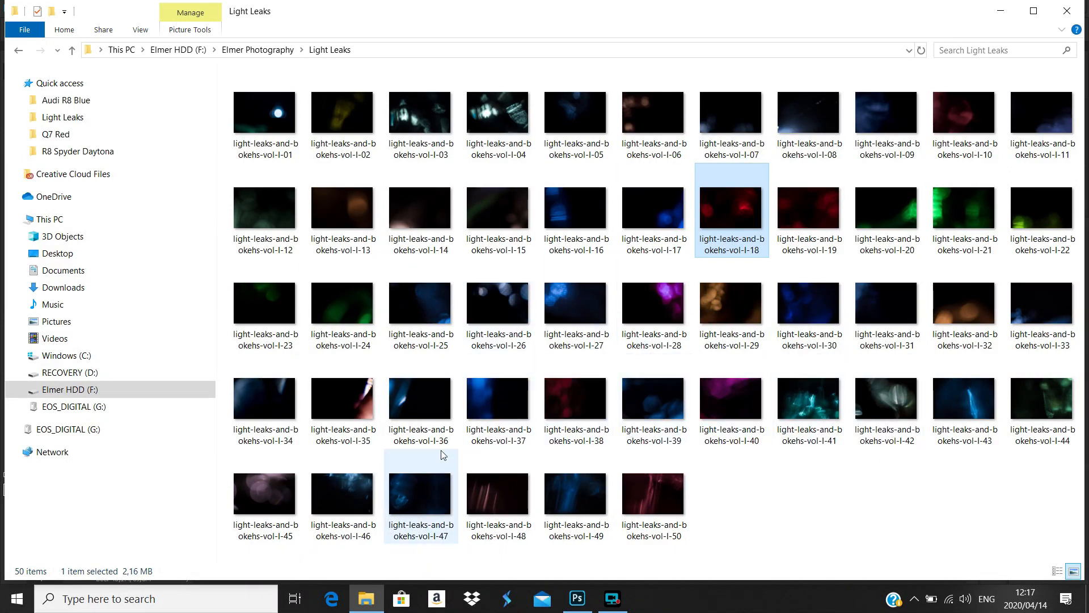
right_click(268, 398)
mouse_move(323, 243)
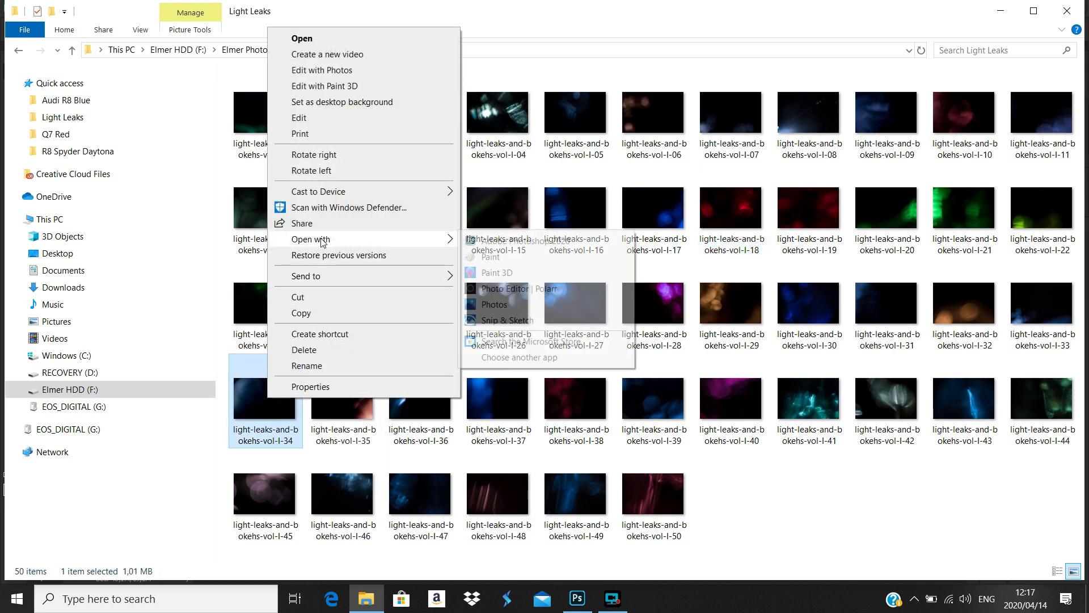
click(526, 248)
Copy the blue light leak image into IMG_9789 Blend 1-2 and scale it to about 156% so it covers the photo.
drag(396, 214, 591, 302)
drag(392, 177, 171, 66)
drag(576, 260, 605, 350)
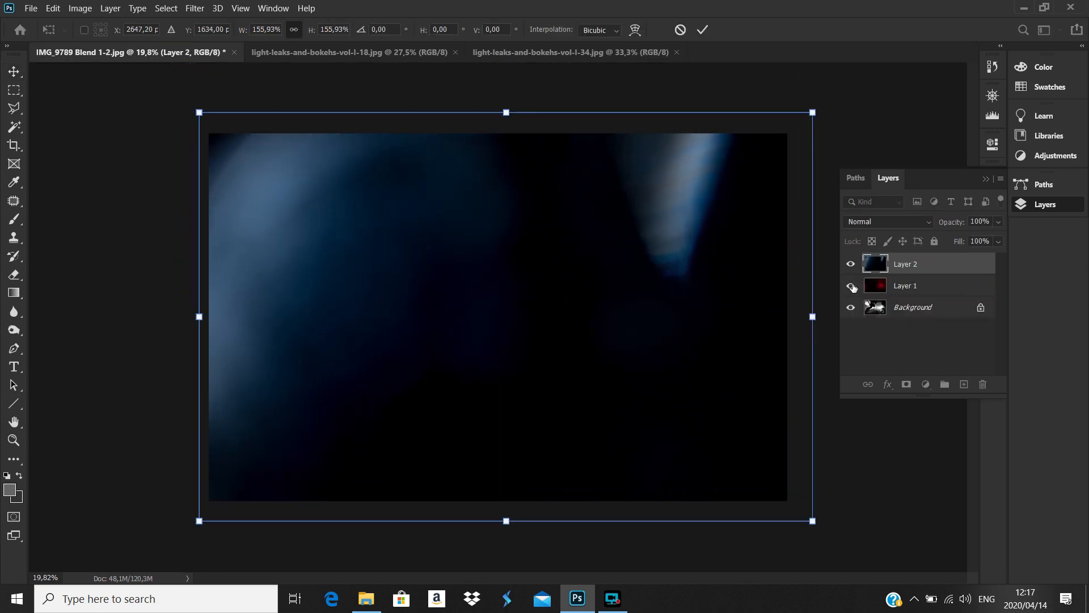
key(Return)
Set the blue light leak layer's blend mode to Screen and stretch it horizontally beyond both sides of the photo.
click(925, 221)
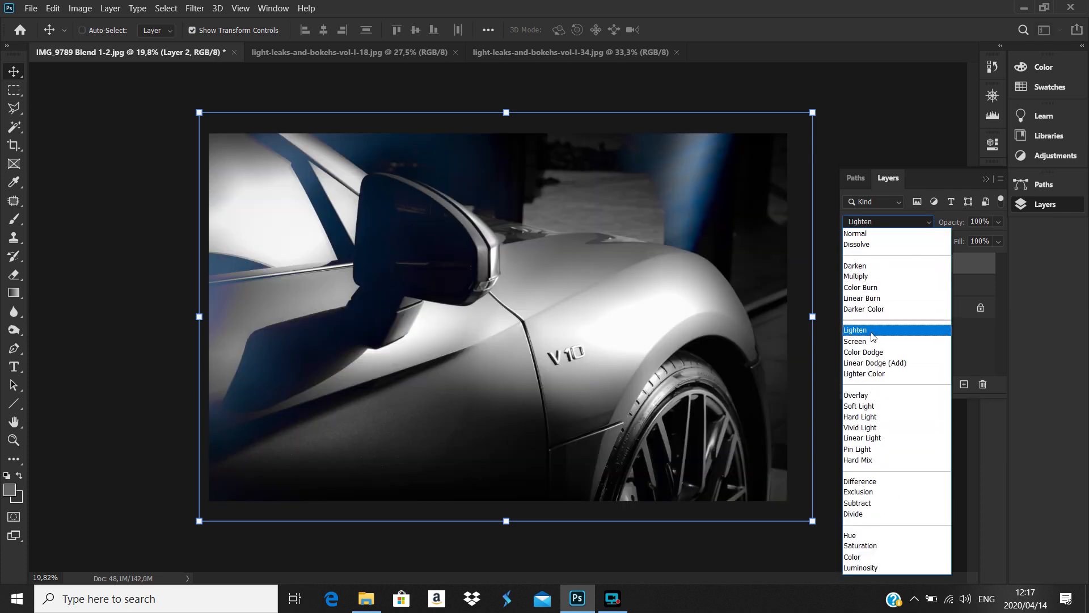
click(869, 341)
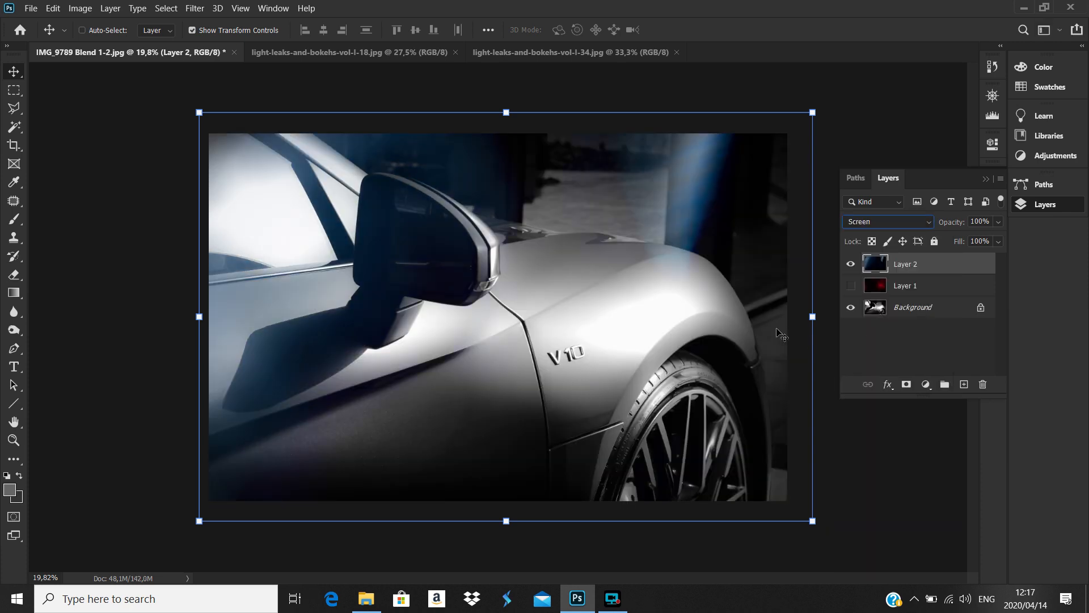
drag(814, 318, 914, 318)
scroll(516, 231, down, 2)
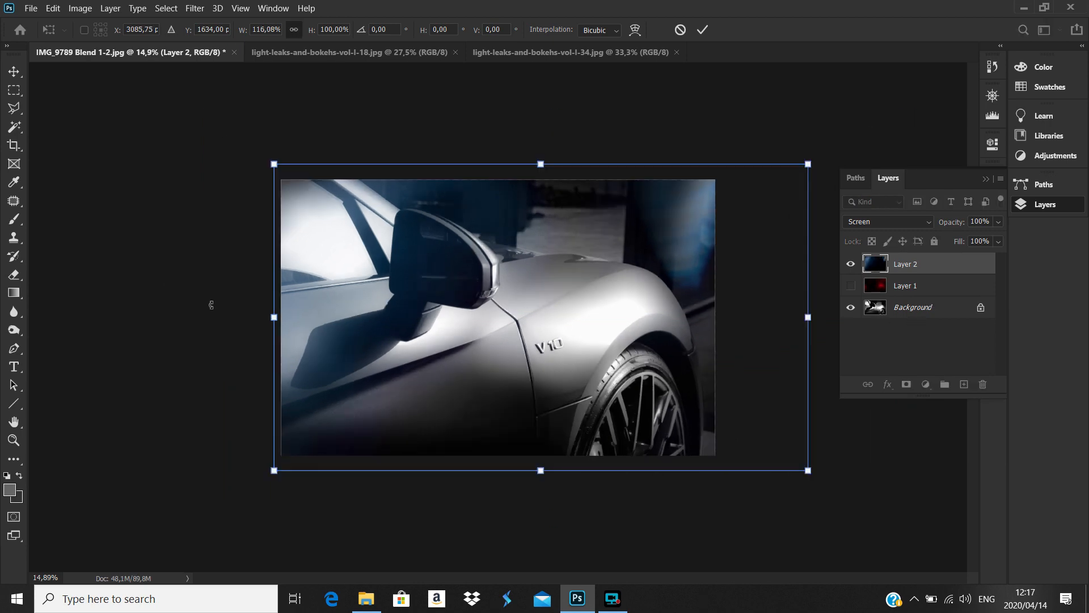
drag(275, 317, 245, 316)
drag(815, 321, 829, 322)
click(704, 30)
Apply a Gaussian Blur to the blue light leak on Layer 2 with a radius slightly below 159 pixels.
click(194, 8)
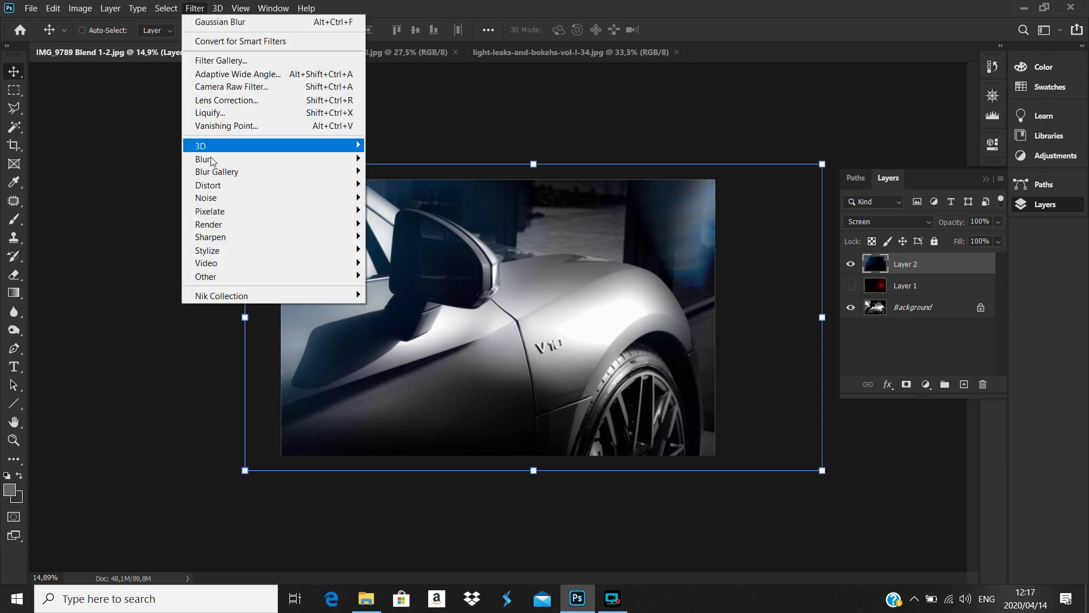
mouse_move(238, 160)
click(392, 211)
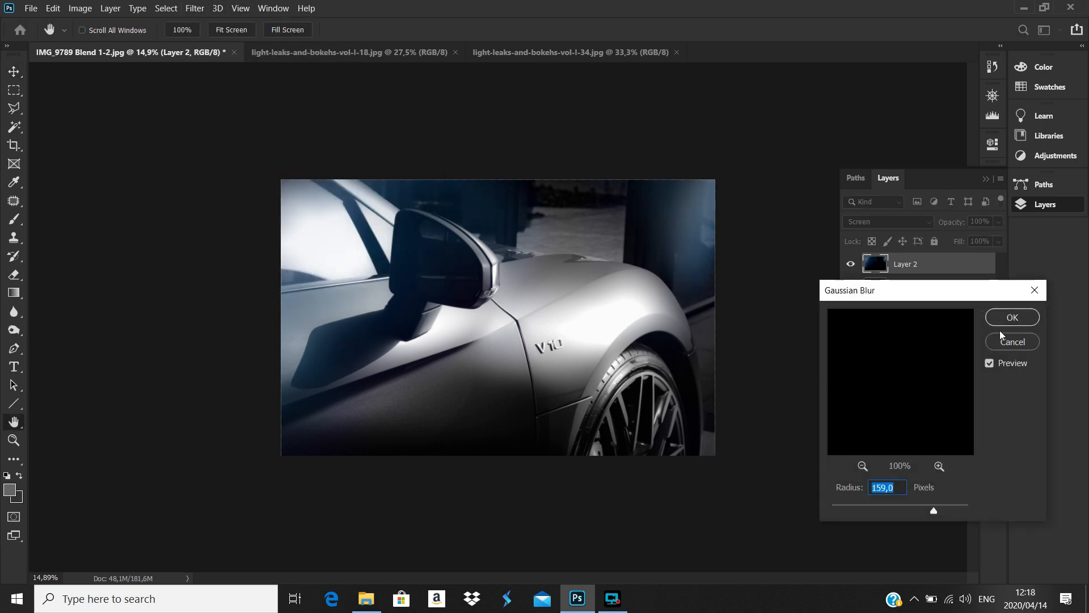
drag(934, 511, 928, 509)
click(1012, 317)
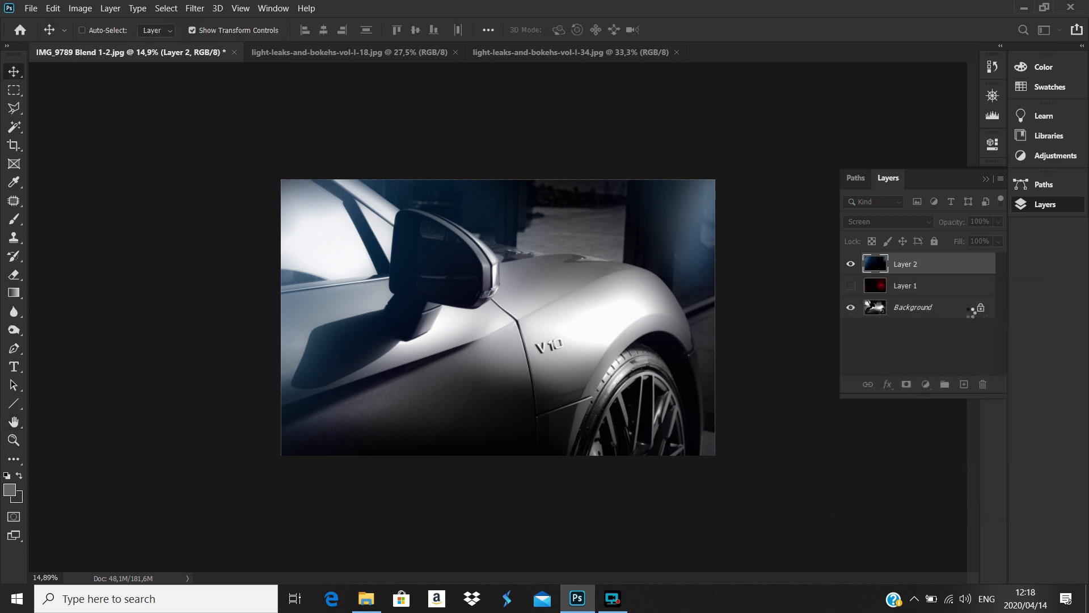
Toggle the red light leak on Layer 1 to compare the photo with and without it, and inspect the blue-only version.
click(851, 286)
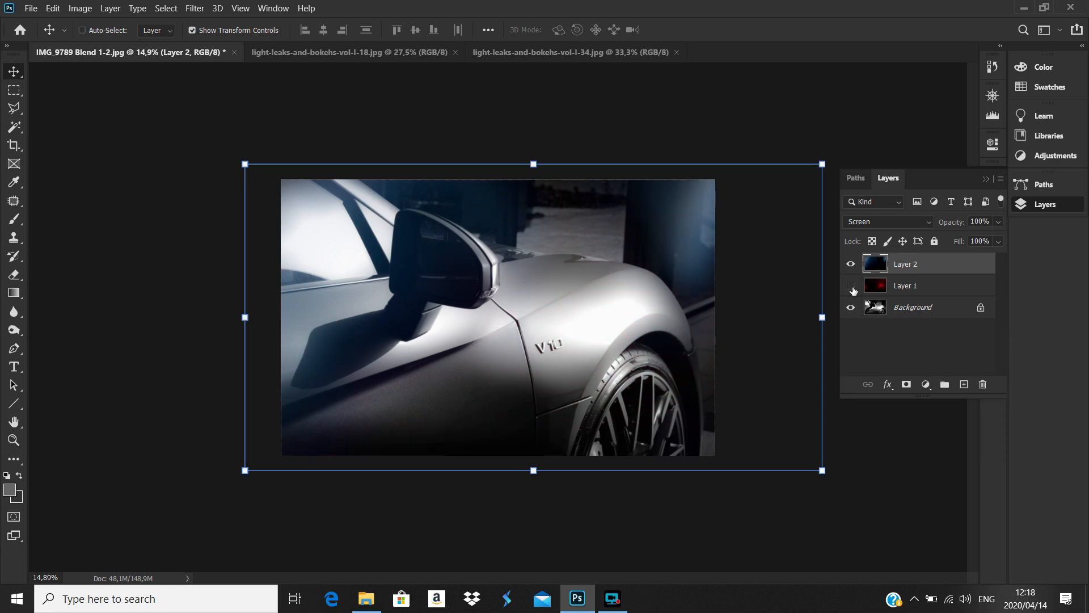
click(852, 287)
click(852, 286)
click(851, 286)
click(851, 287)
click(853, 288)
click(853, 288)
click(853, 288)
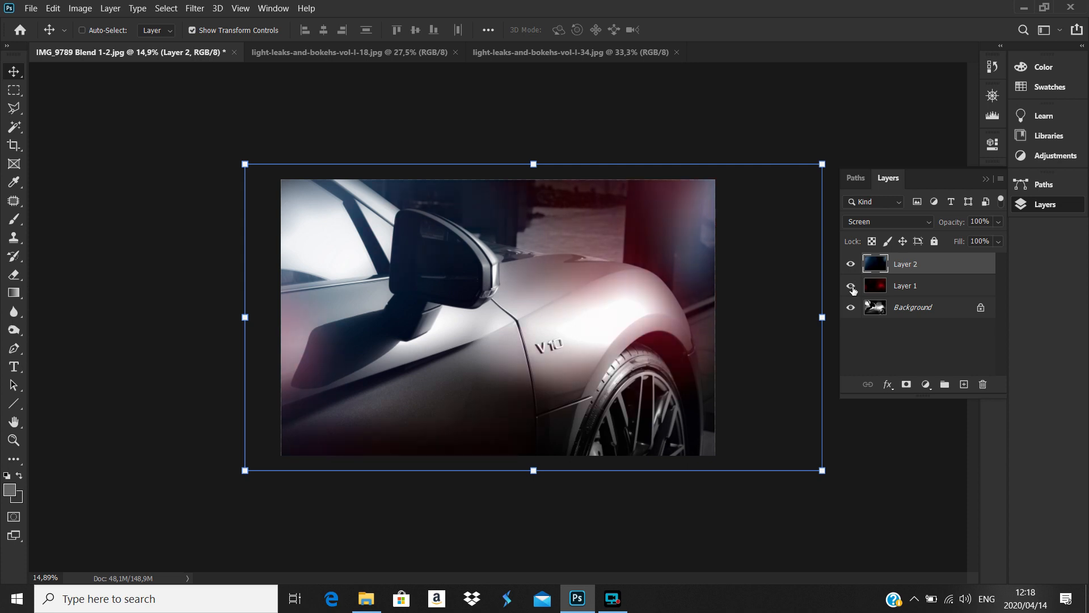
click(852, 288)
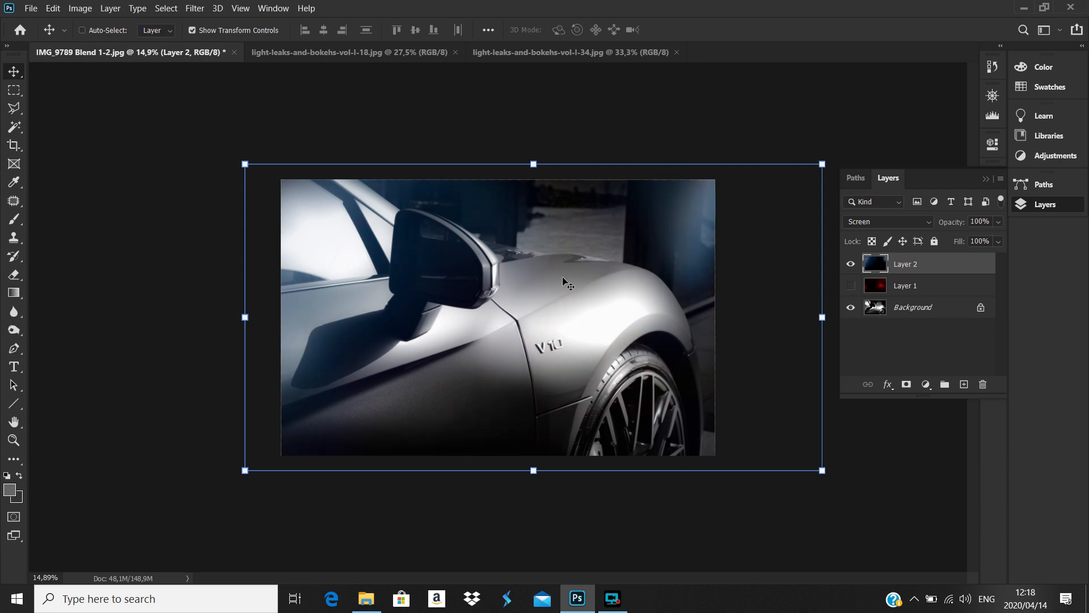
scroll(578, 283, up, 5)
scroll(562, 284, down, 5)
scroll(546, 284, up, 1)
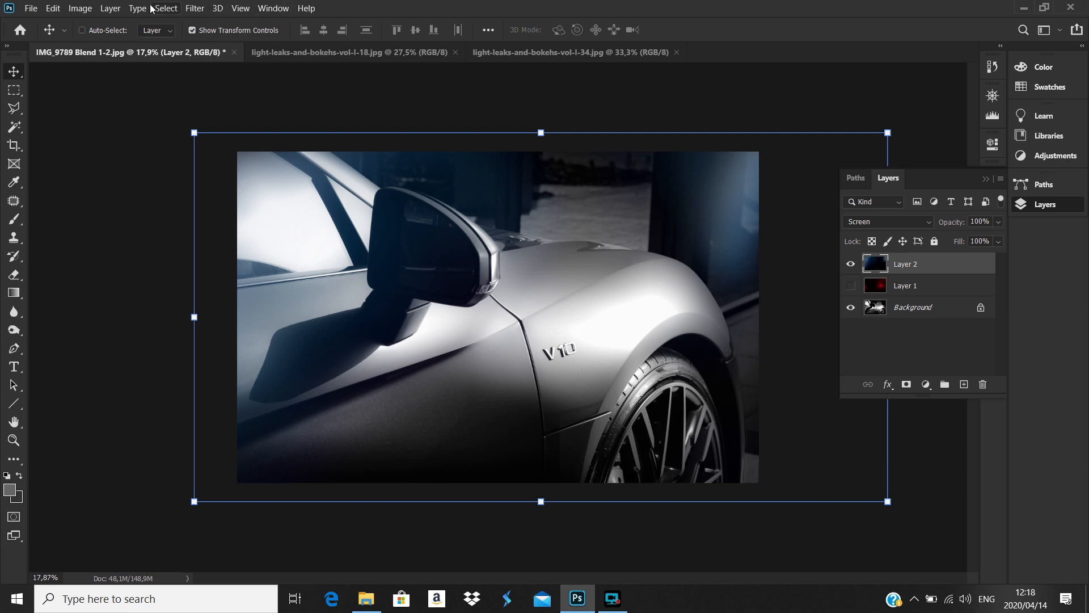
Delete the red light leak on Layer 1.
click(851, 286)
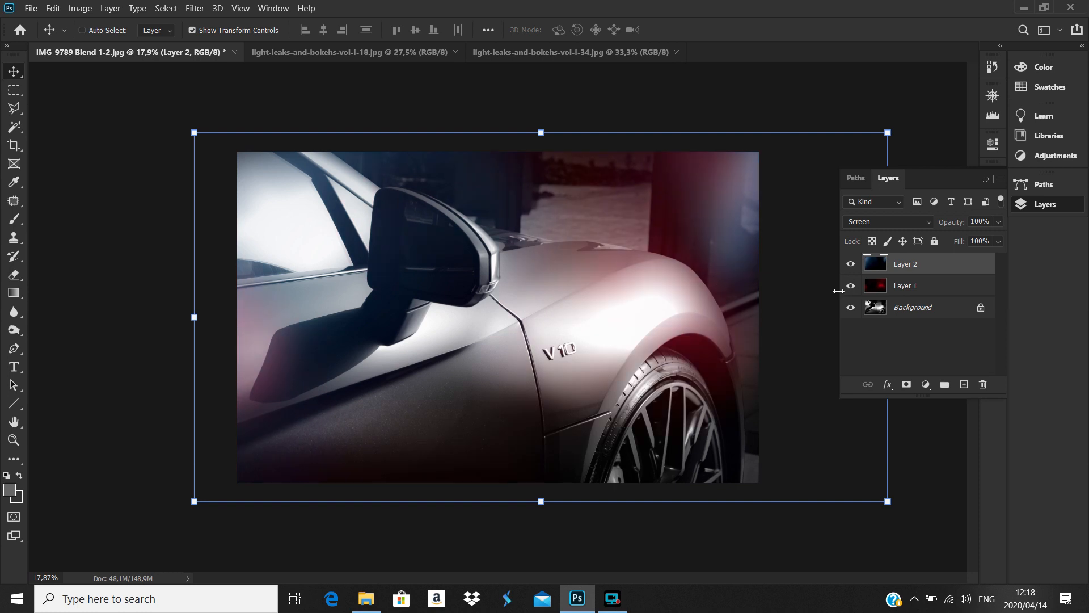
click(941, 286)
scroll(732, 292, down, 3)
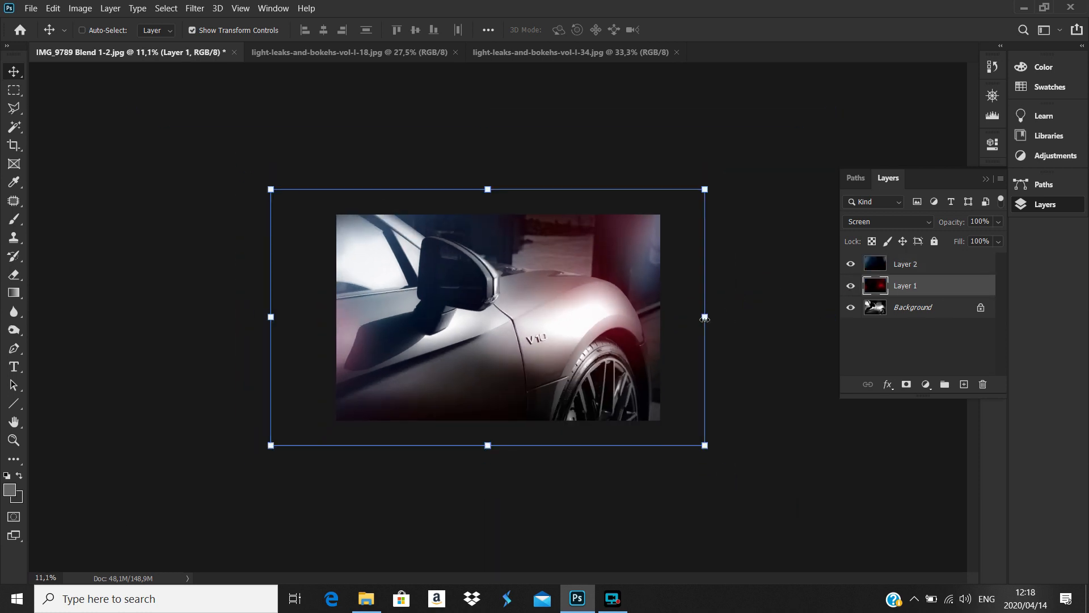
click(981, 386)
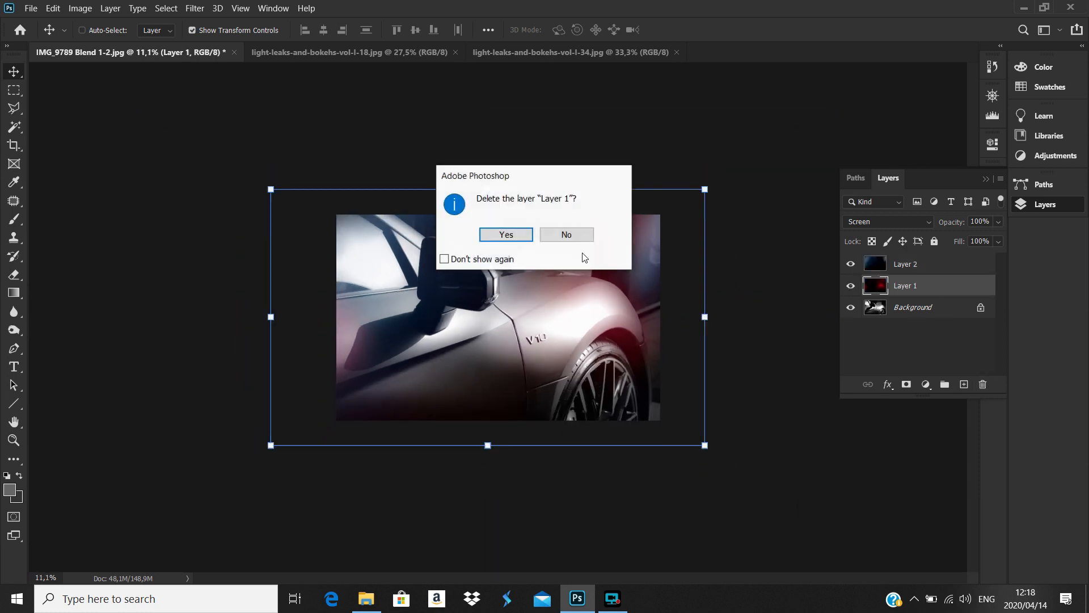
click(519, 238)
Switch to File Explorer and open light-leaks-and-bokehs-vol-I-38 from the Light Leaks folder in Adobe Photoshop 2020.
click(358, 606)
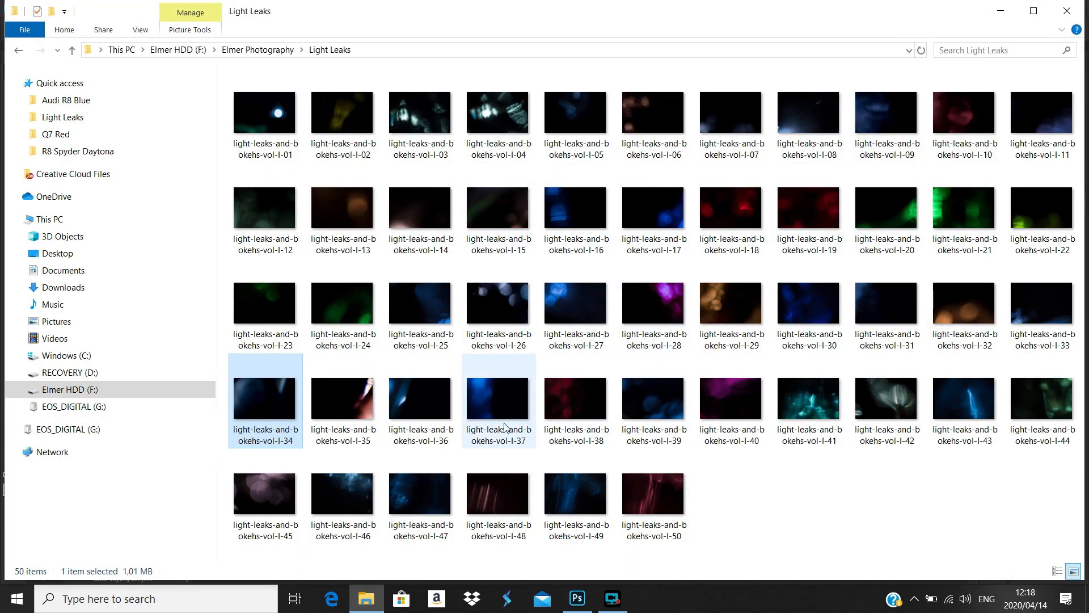
click(570, 403)
right_click(570, 401)
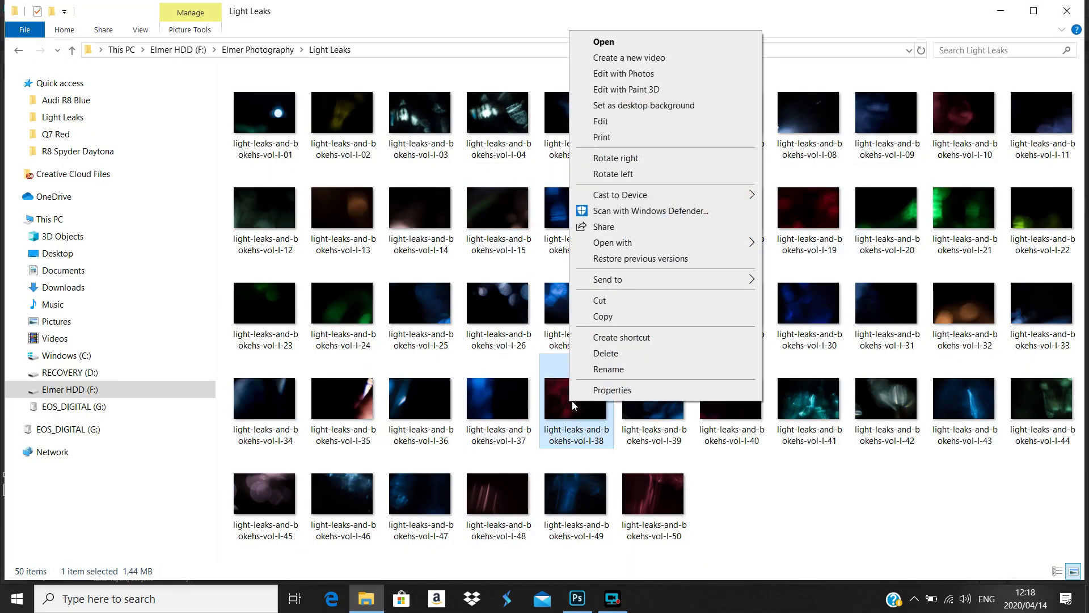
mouse_move(624, 244)
click(796, 245)
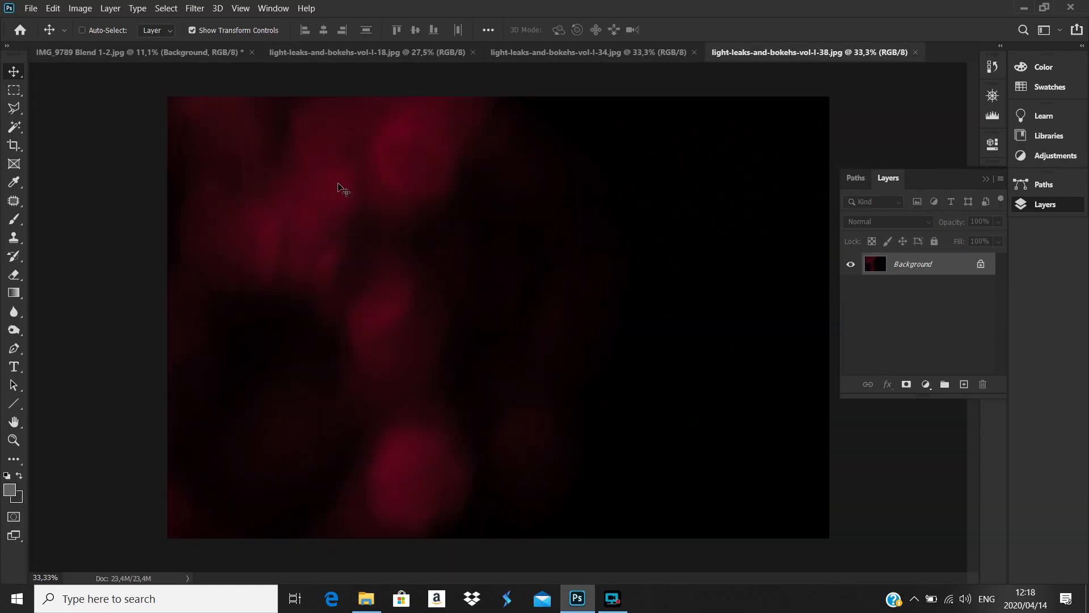
Copy the new red light leak into IMG_9789 Blend 1-2, scale it to about 179% by 220% and rotate it about -144°.
drag(183, 52, 448, 170)
key(ctrl+t)
drag(562, 362, 705, 442)
drag(499, 405, 363, 426)
drag(587, 288, 622, 241)
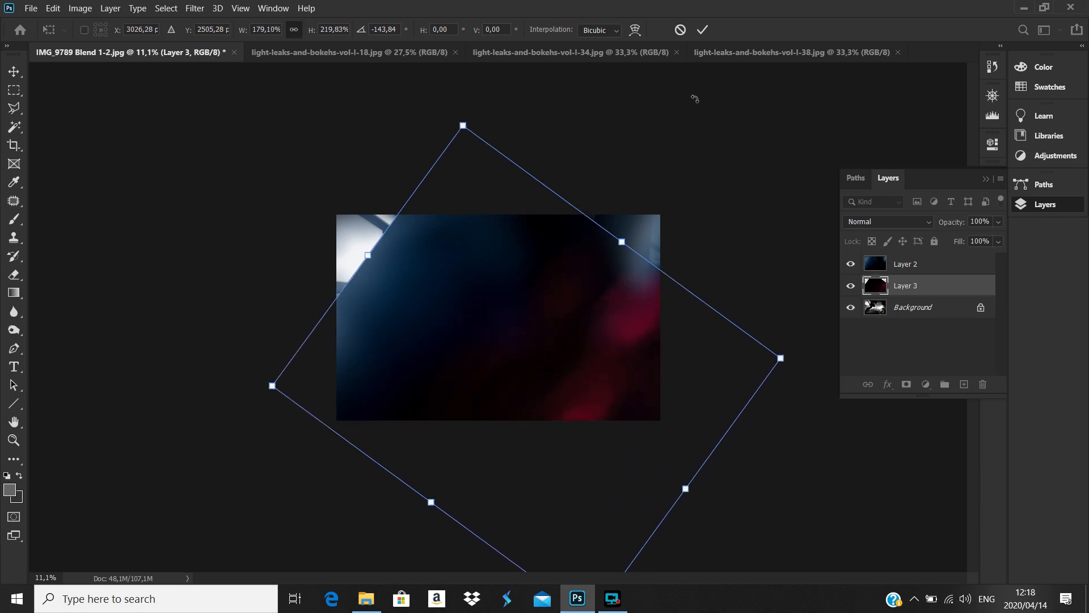
click(702, 30)
Set the blend mode of the new red light leak on Layer 3 to Screen.
click(927, 223)
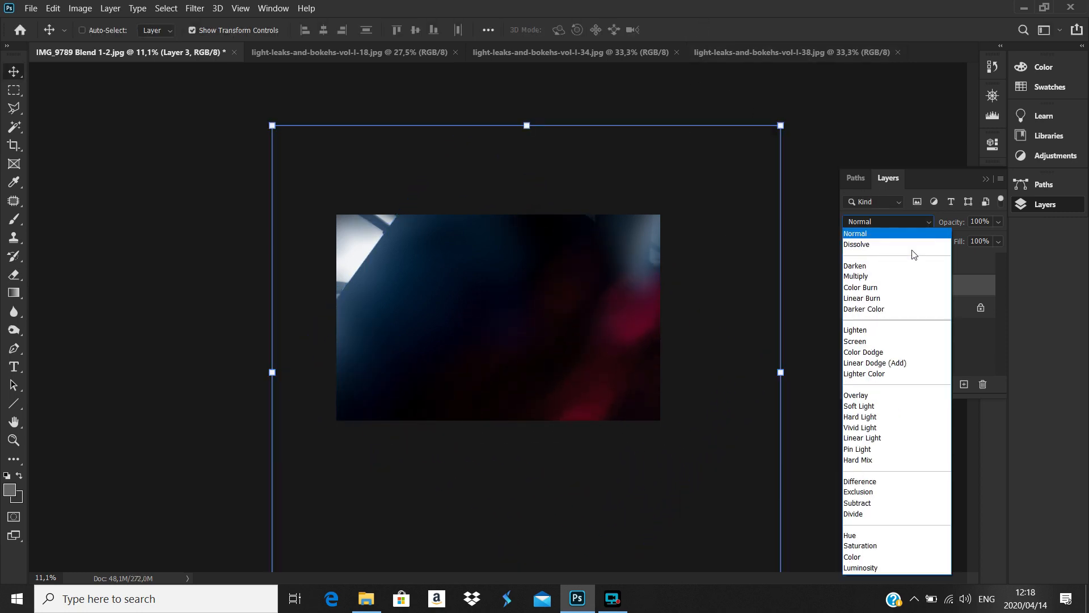
click(857, 342)
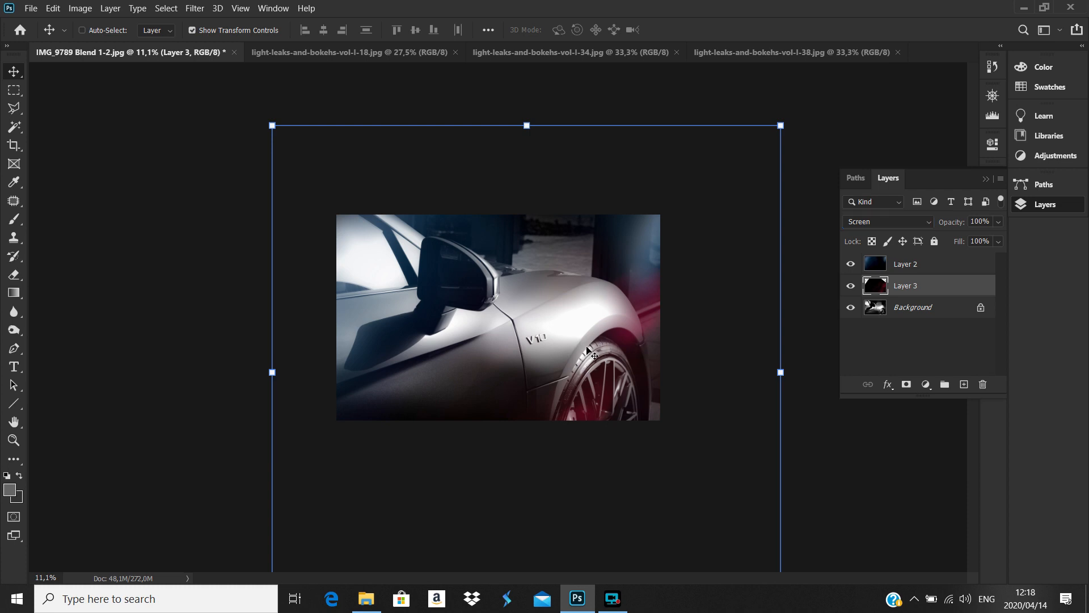
scroll(587, 349, up, 5)
scroll(621, 375, down, 8)
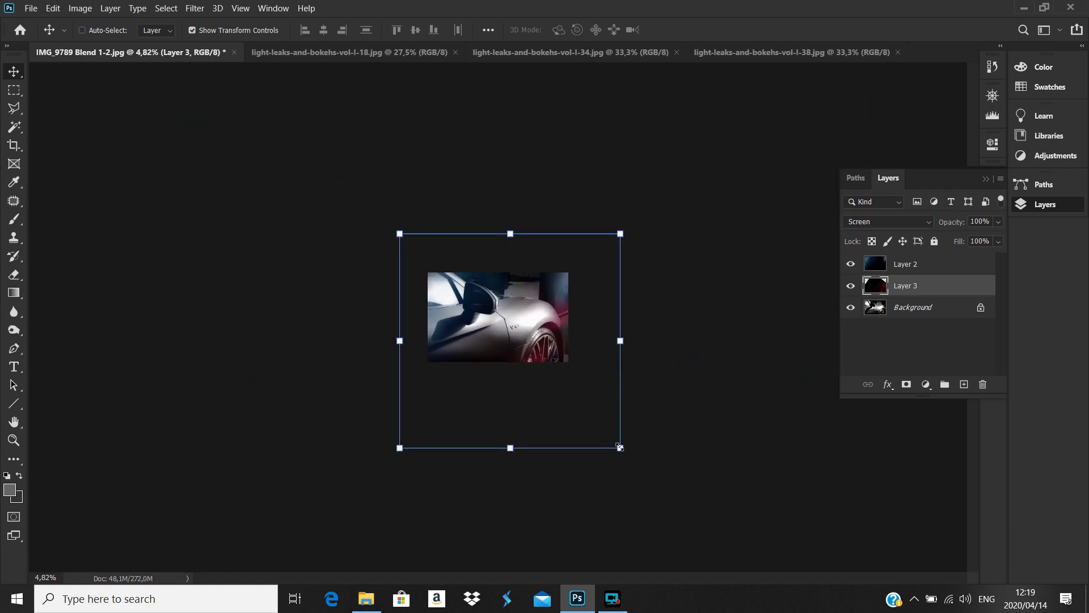
Scale the red light leak on Layer 3 to about 107% by 99% and reapply the last Gaussian Blur to it.
mouse_move(621, 448)
mouse_down()
mouse_move(640, 461)
mouse_move(602, 434)
mouse_move(643, 447)
mouse_move(634, 446)
mouse_up()
click(703, 30)
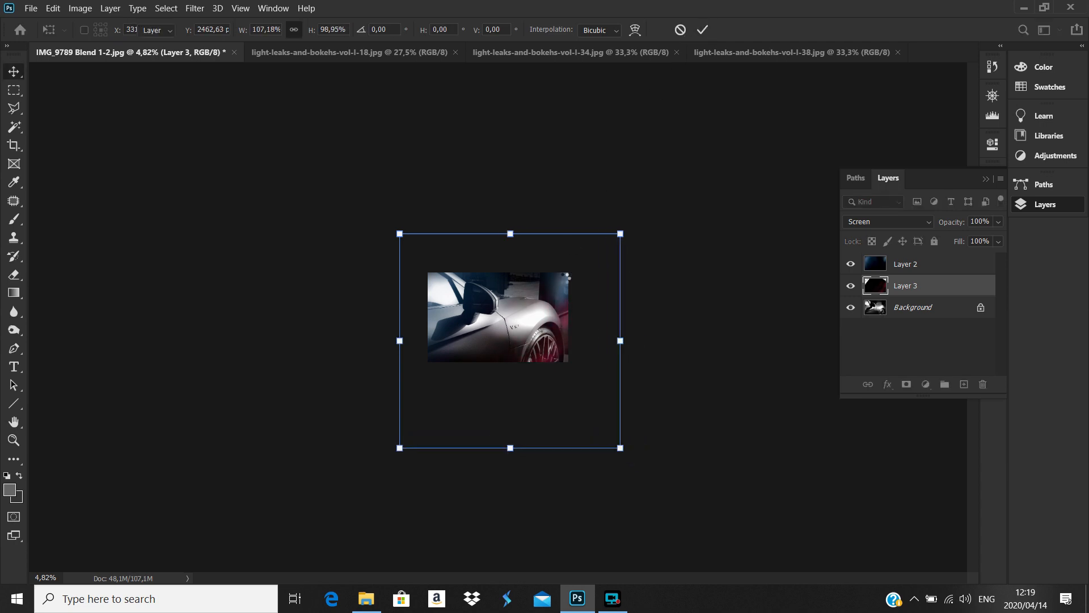
scroll(539, 304, up, 5)
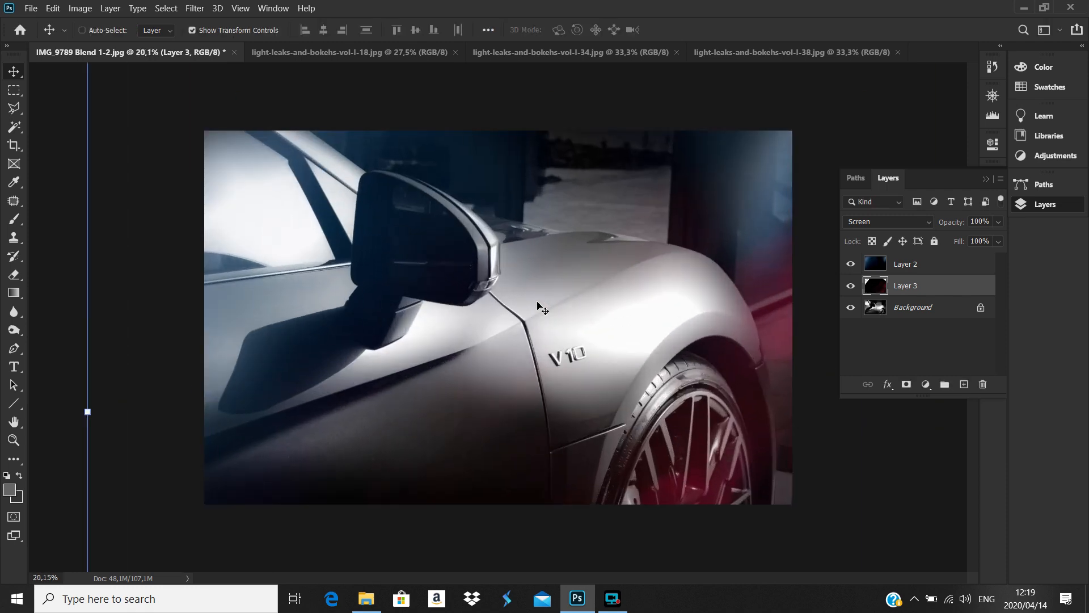
click(195, 9)
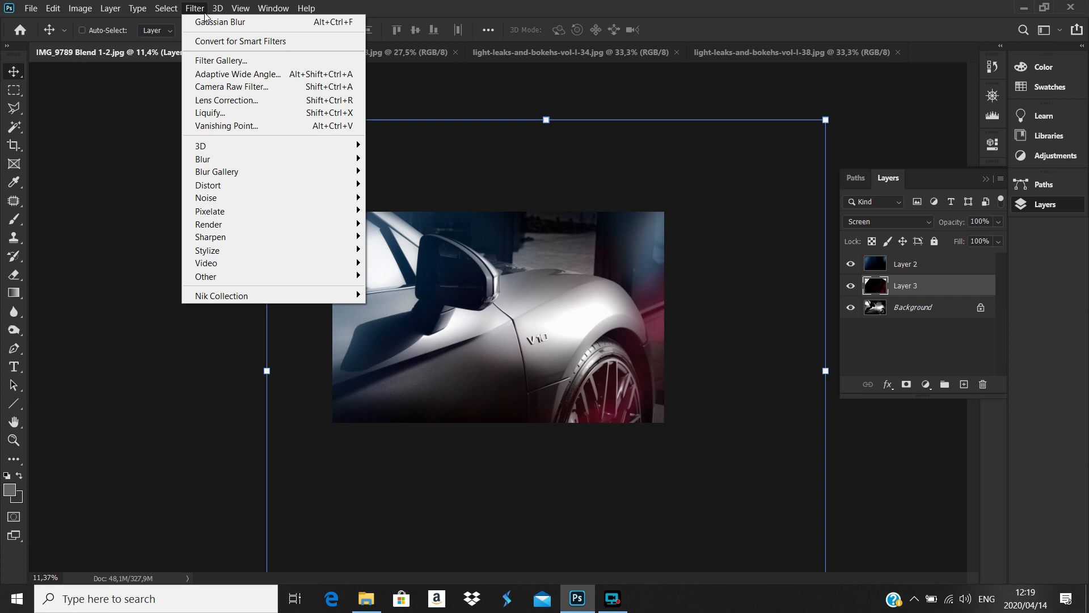
click(205, 20)
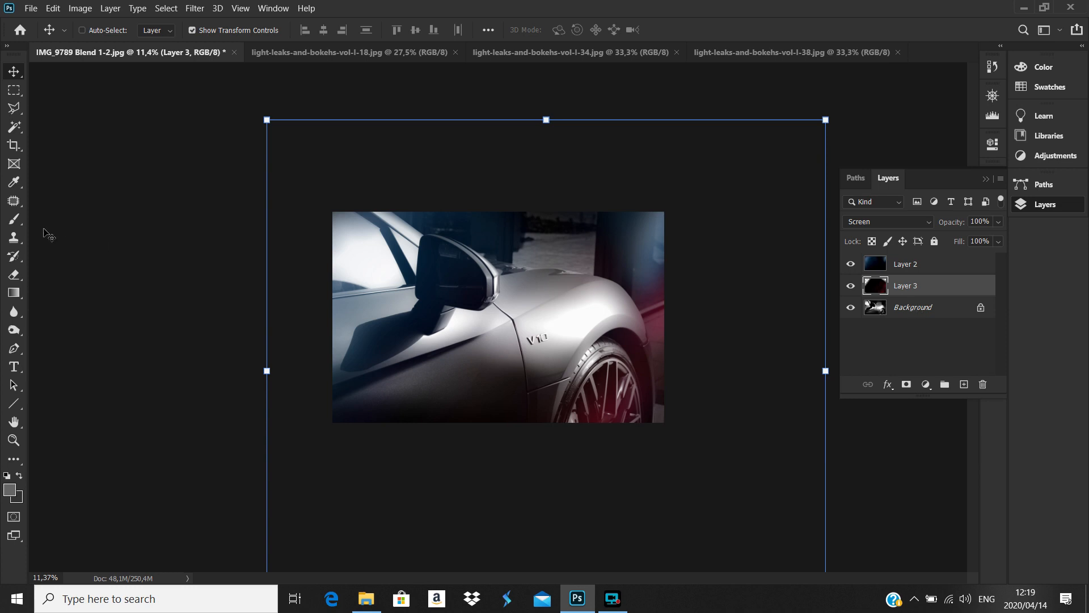
Soften the red light leak over the front wheel on Layer 3 with the Eraser, using soft round brushes of 401 px and 1457 px.
click(21, 278)
scroll(678, 444, up, 8)
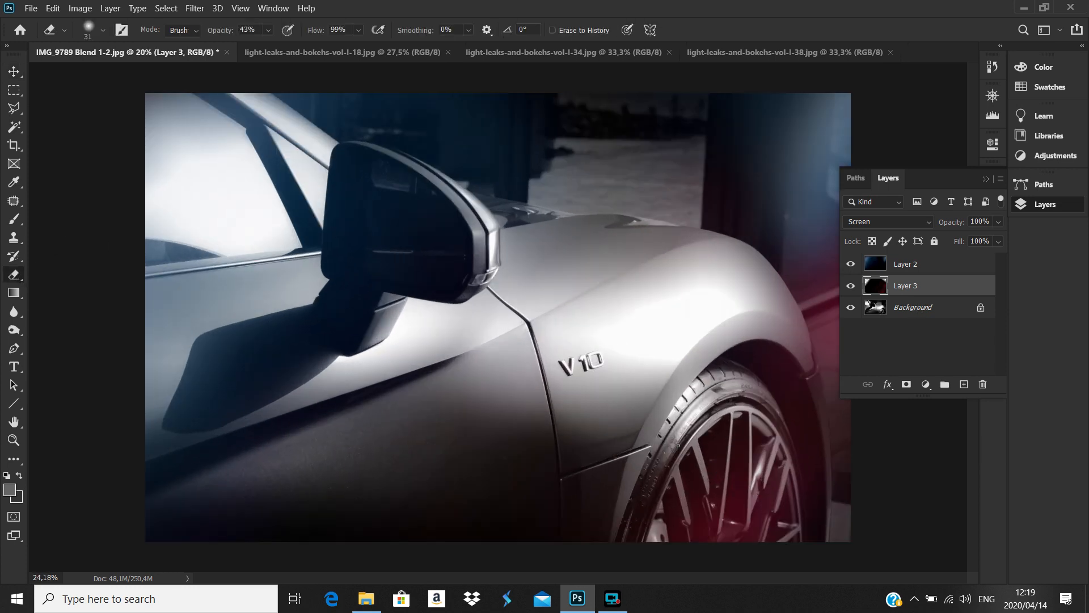
scroll(625, 385, up, 1)
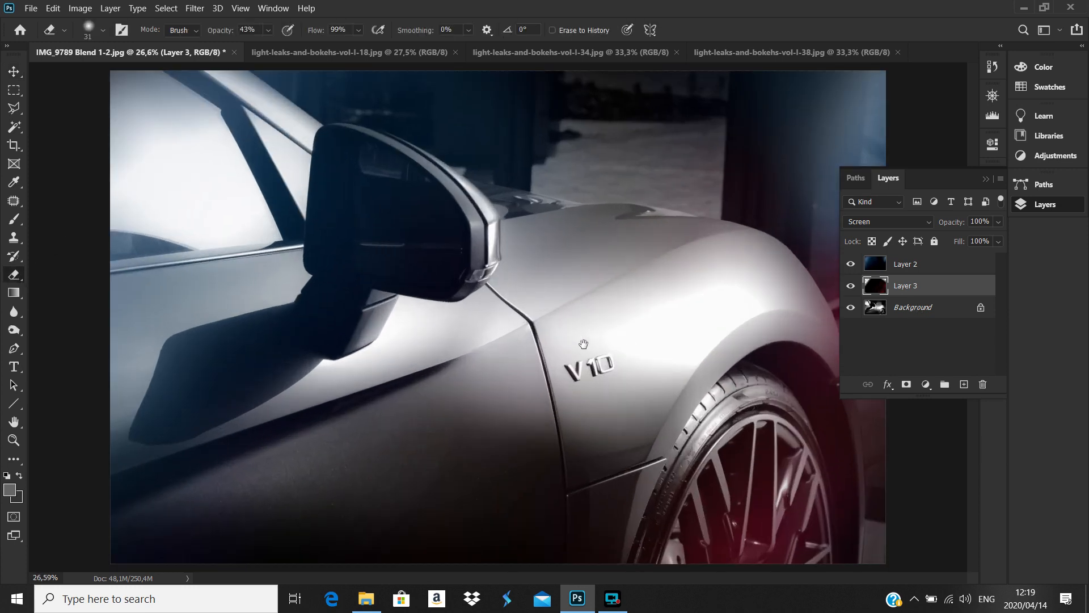
scroll(632, 368, up, 5)
drag(665, 383, 436, 157)
right_click(593, 320)
click(683, 333)
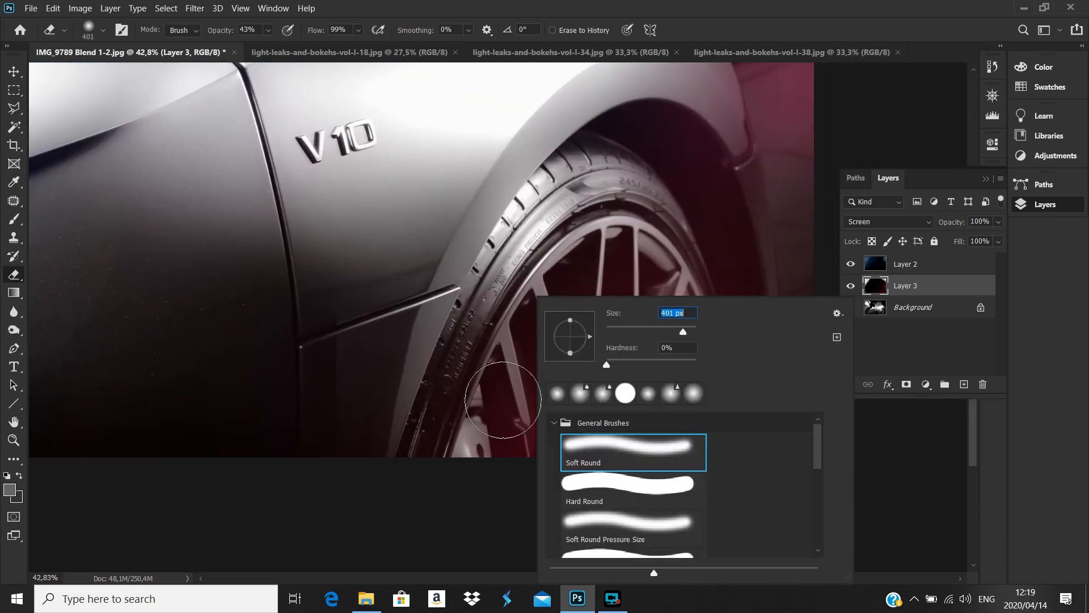
click(505, 410)
right_click(597, 387)
drag(750, 335, 754, 327)
click(574, 488)
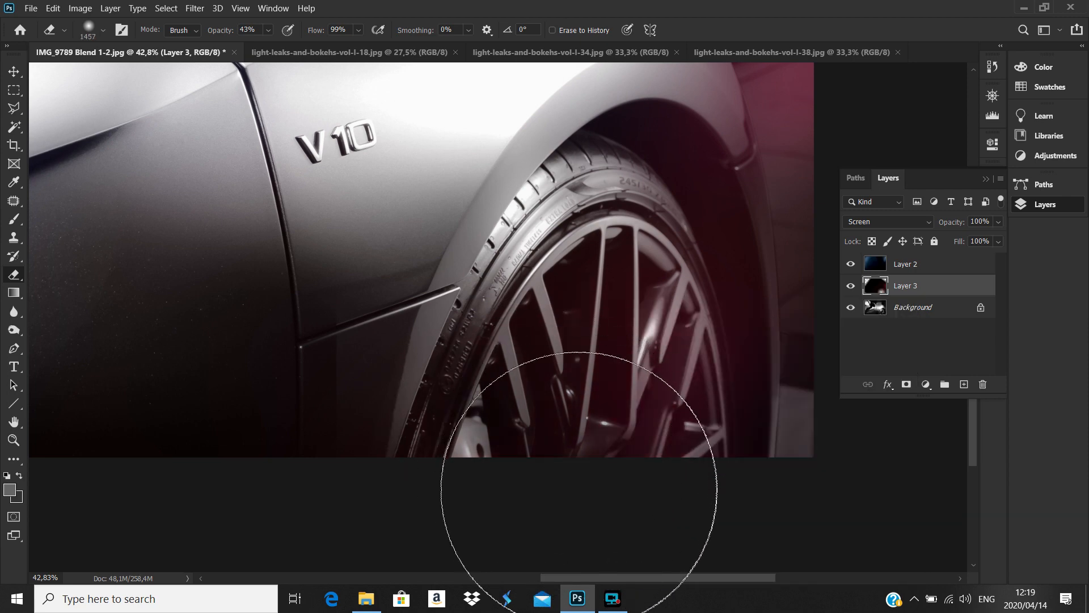
Examine the blue and red light leaks across the whole car image.
scroll(522, 474, down, 5)
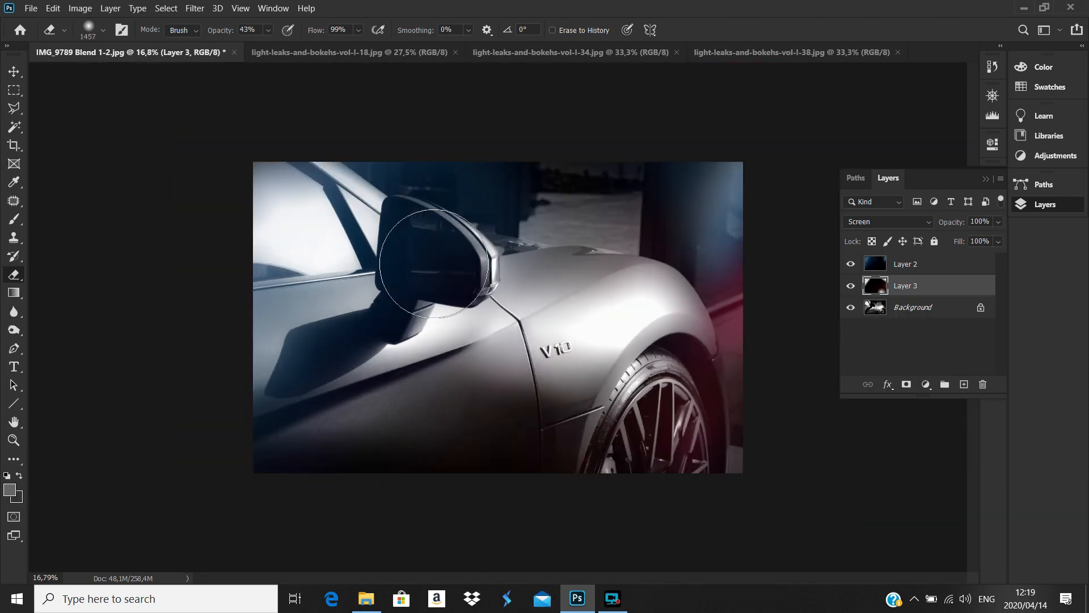
scroll(486, 253, down, 2)
scroll(487, 254, up, 2)
scroll(486, 255, up, 2)
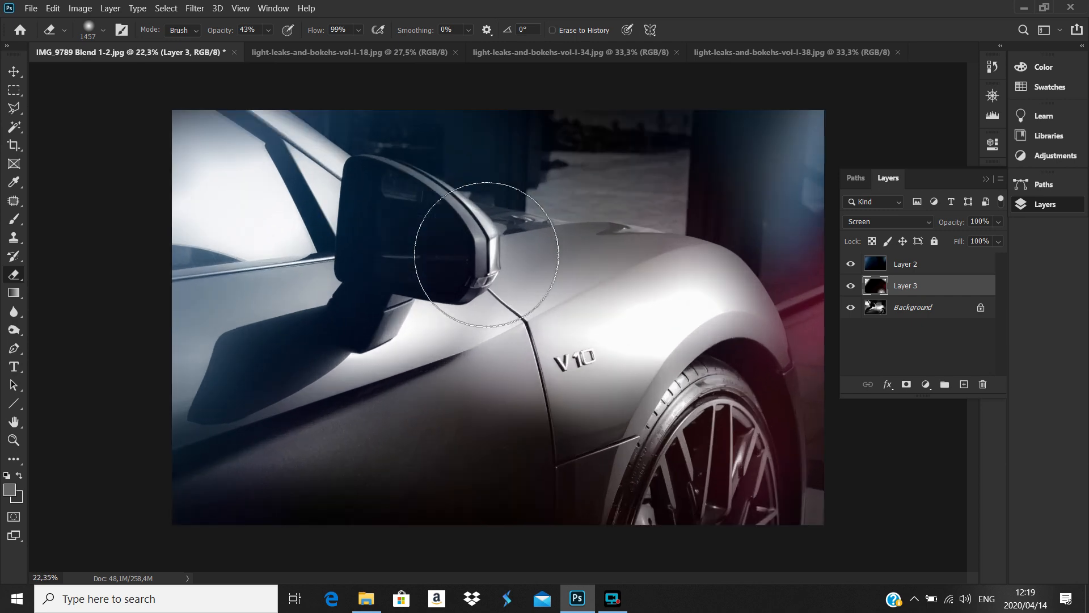
scroll(486, 255, up, 1)
scroll(489, 251, down, 1)
scroll(501, 248, up, 1)
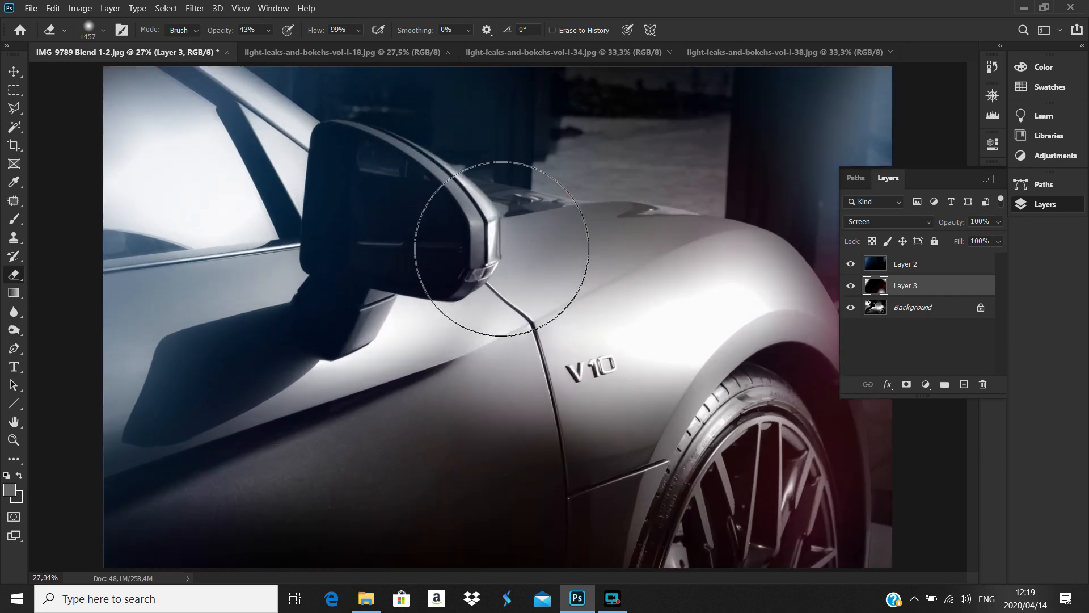
scroll(501, 248, down, 1)
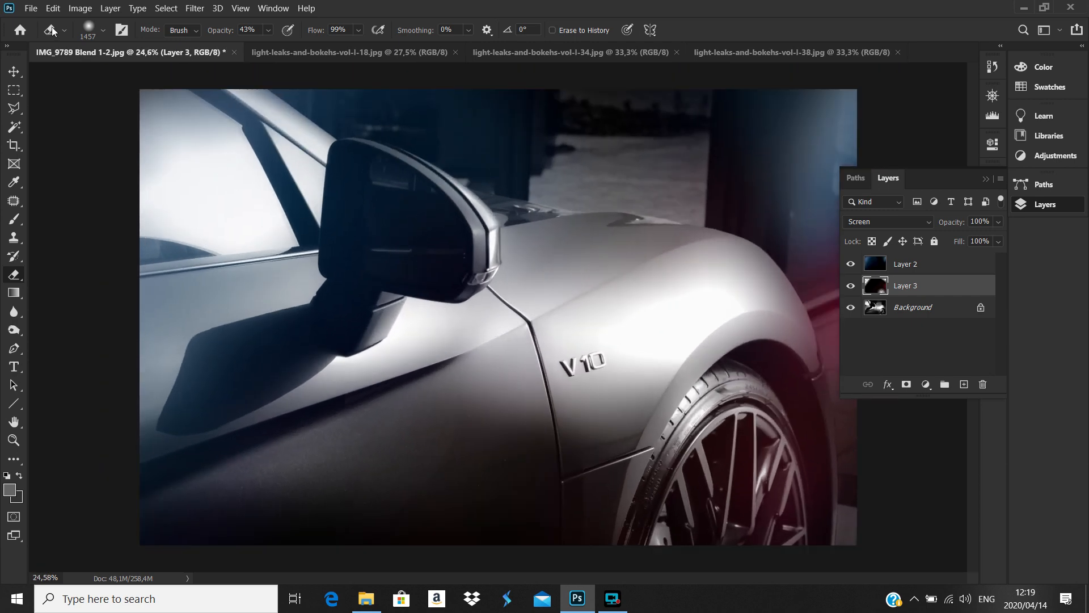
Flatten the car image and its light leak layers into a single background.
click(110, 8)
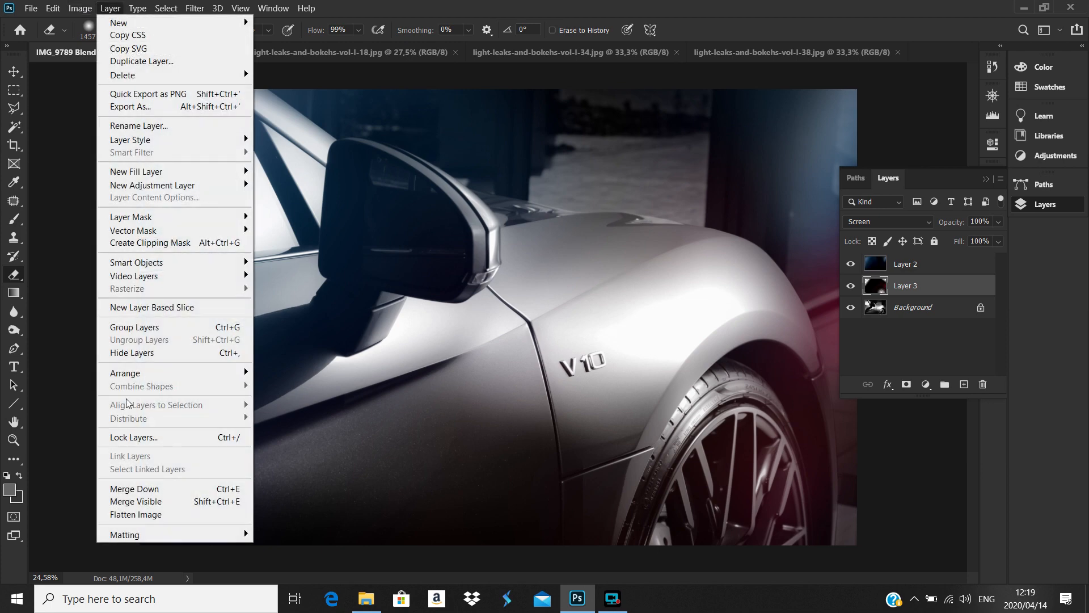
click(136, 514)
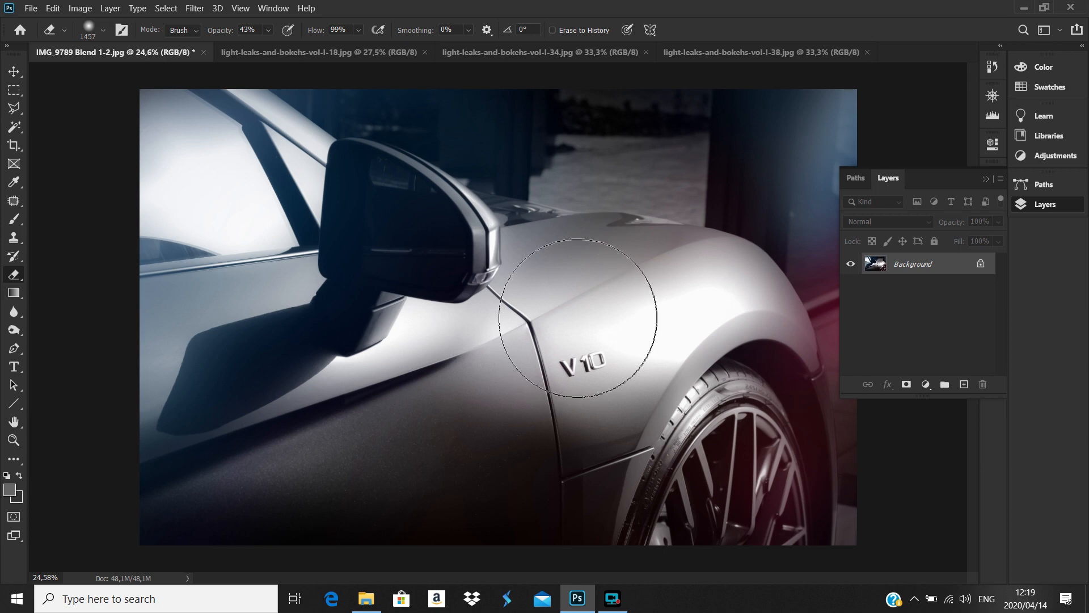
scroll(567, 273, down, 2)
scroll(560, 228, up, 2)
scroll(545, 253, down, 1)
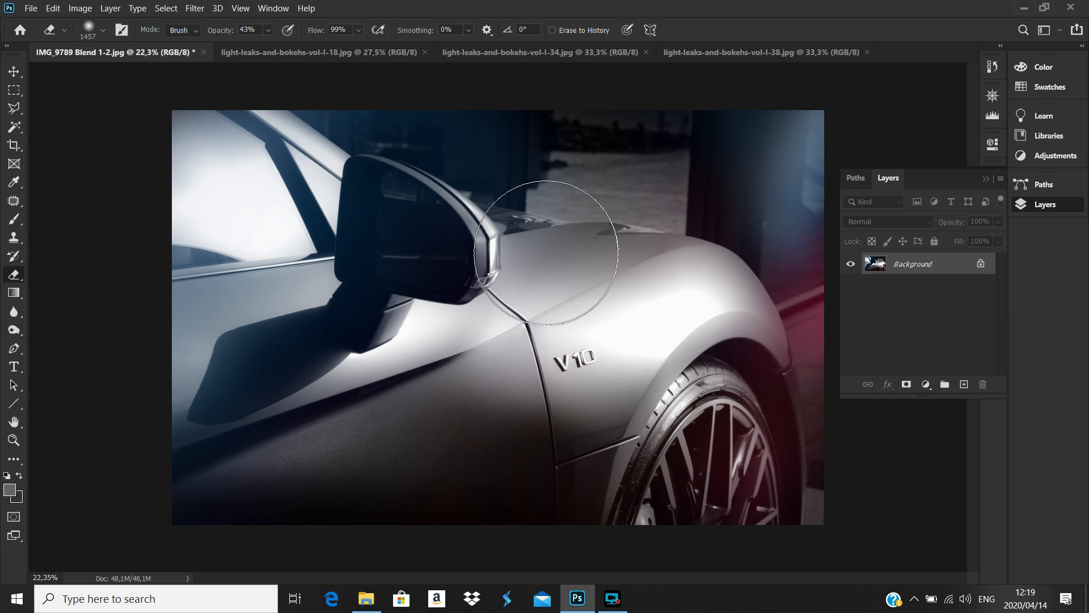
click(324, 53)
drag(325, 53, 422, 50)
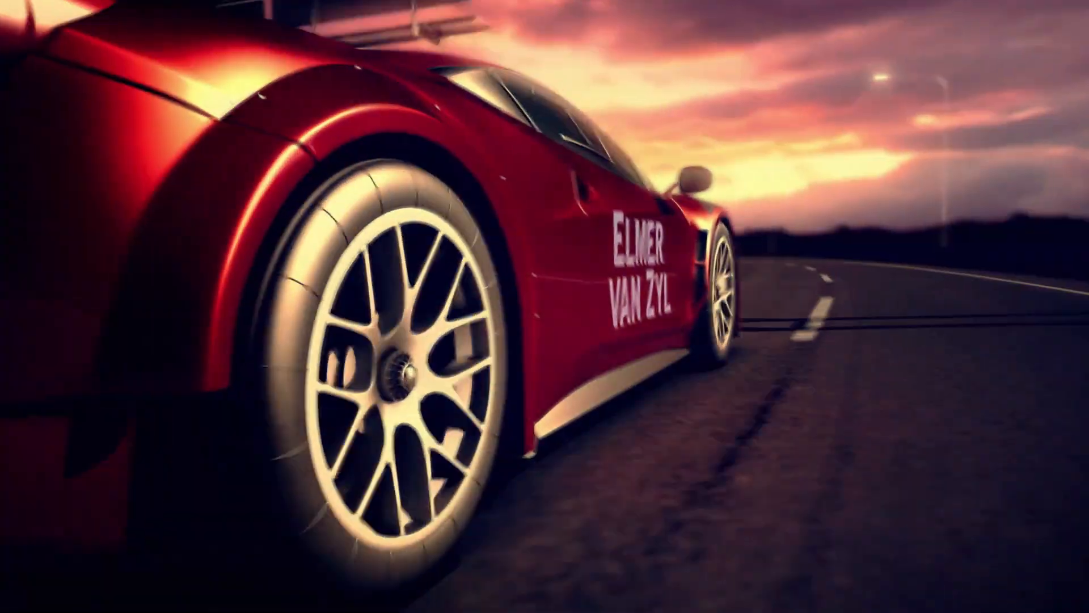